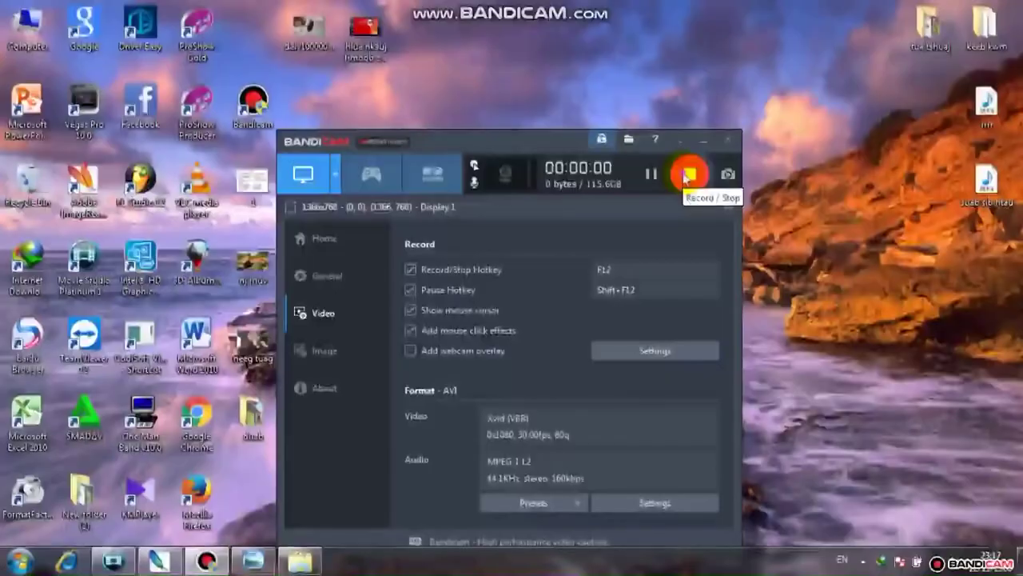
# Step: Minimize the Bandicam window so the desktop shows while the recording keeps running
pyautogui.click(703, 142)
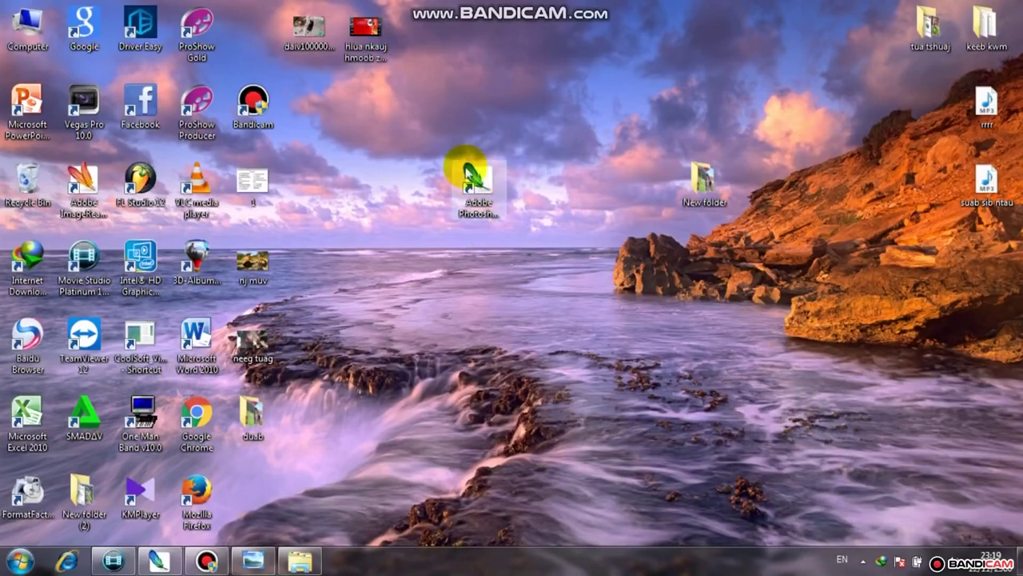
pyautogui.click(156, 561)
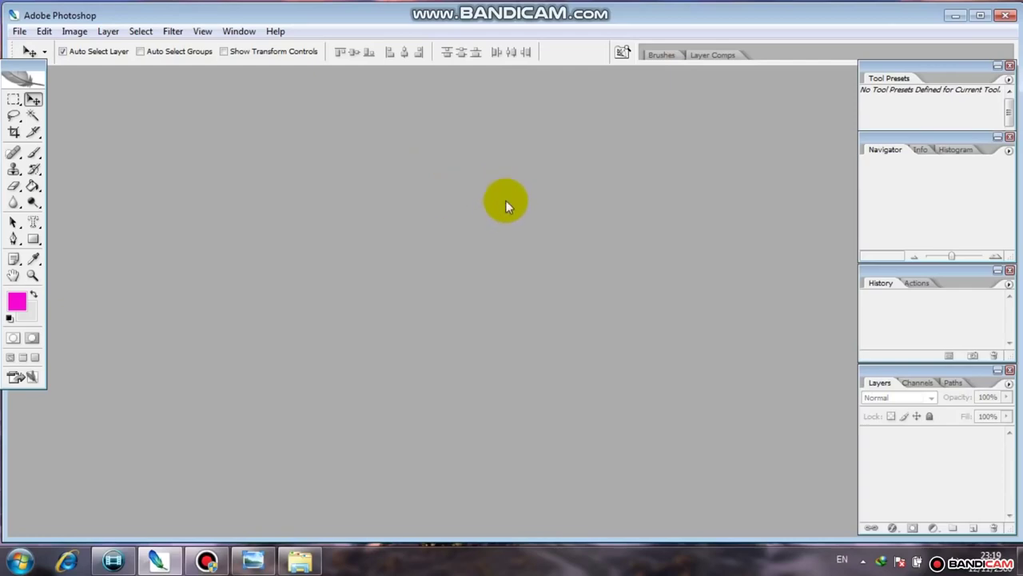
pyautogui.doubleClick(505, 201)
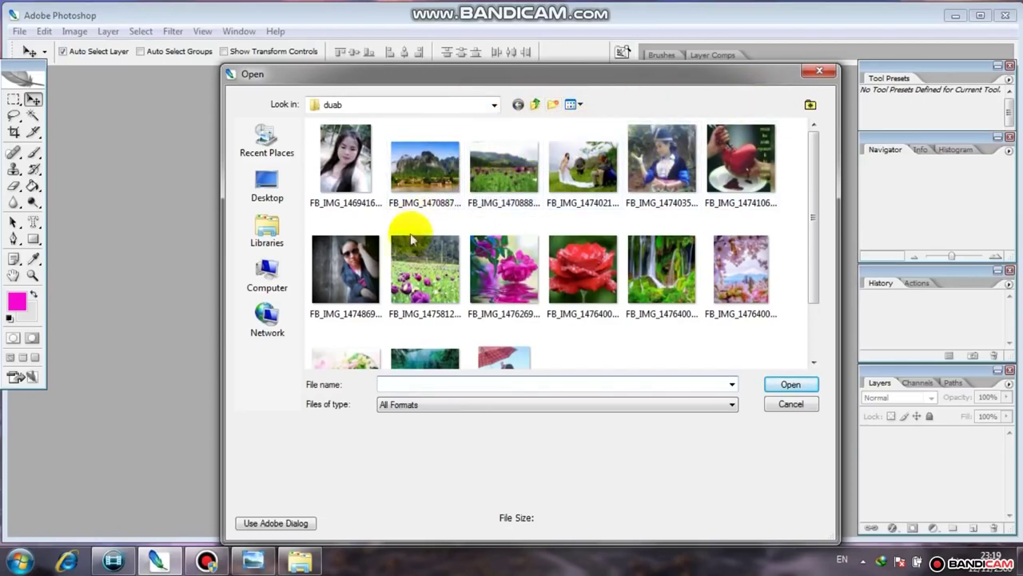
pyautogui.click(818, 73)
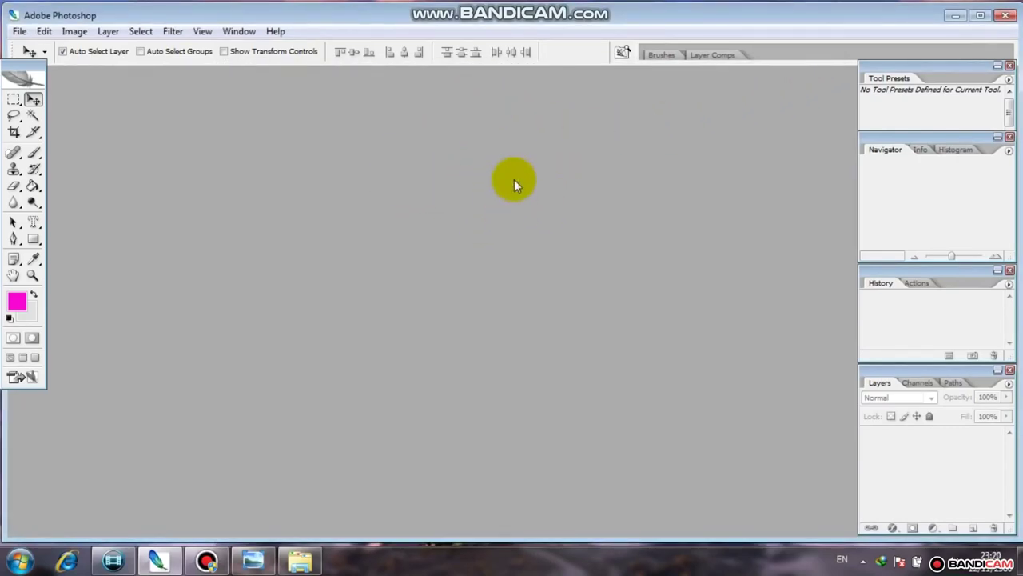
pyautogui.click(951, 16)
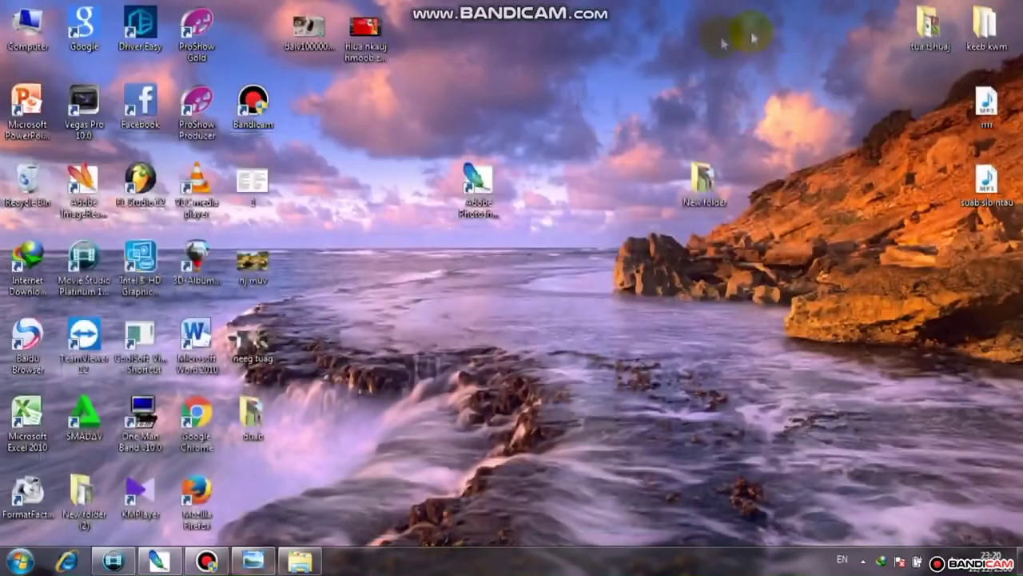
# Step: Open New folder, drop the girl's selfie into Photoshop, then close that document
pyautogui.doubleClick(705, 183)
pyautogui.moveTo(228, 156); pyautogui.dragTo(206, 511)
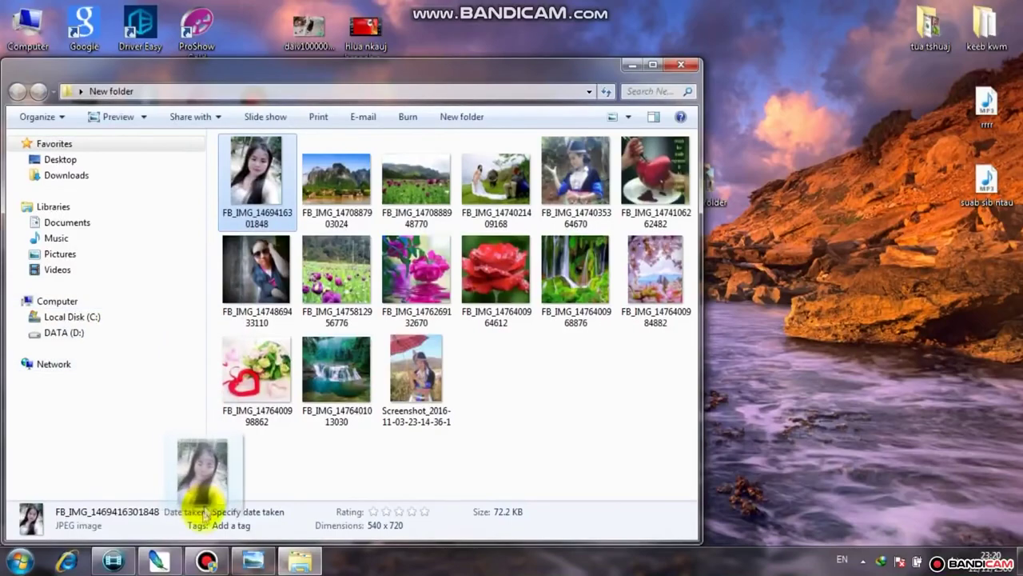
pyautogui.moveTo(206, 511); pyautogui.dragTo(216, 379)
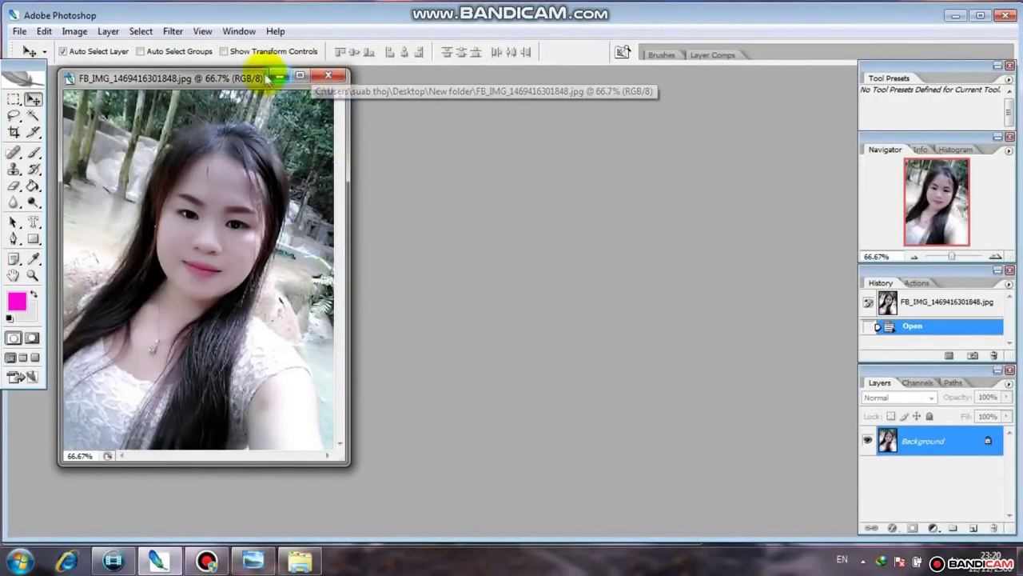
pyautogui.click(328, 76)
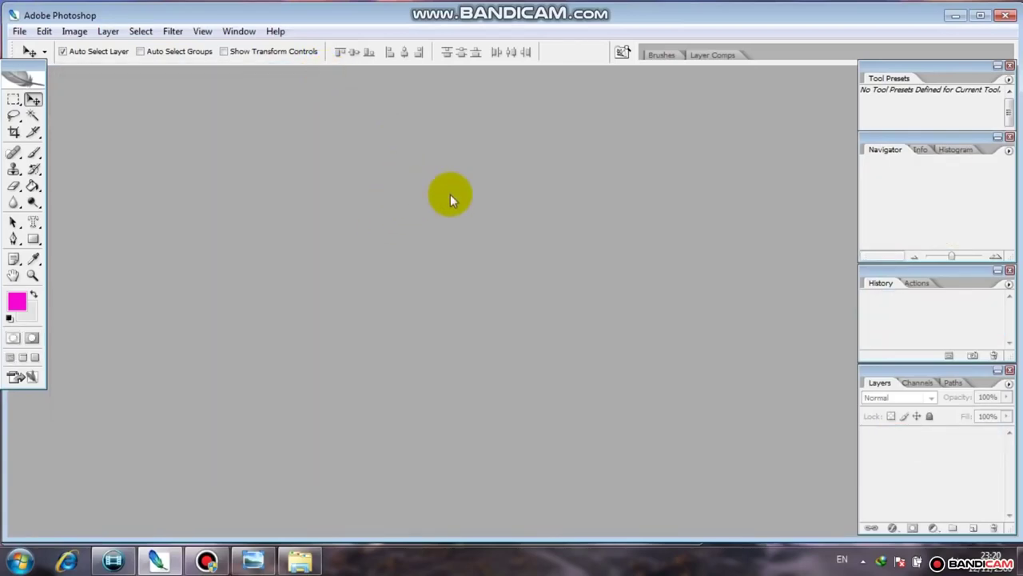
# Step: Try opening the selfie through Photoshop's Open dialog and dismiss the JPEG parsing error
pyautogui.doubleClick(450, 194)
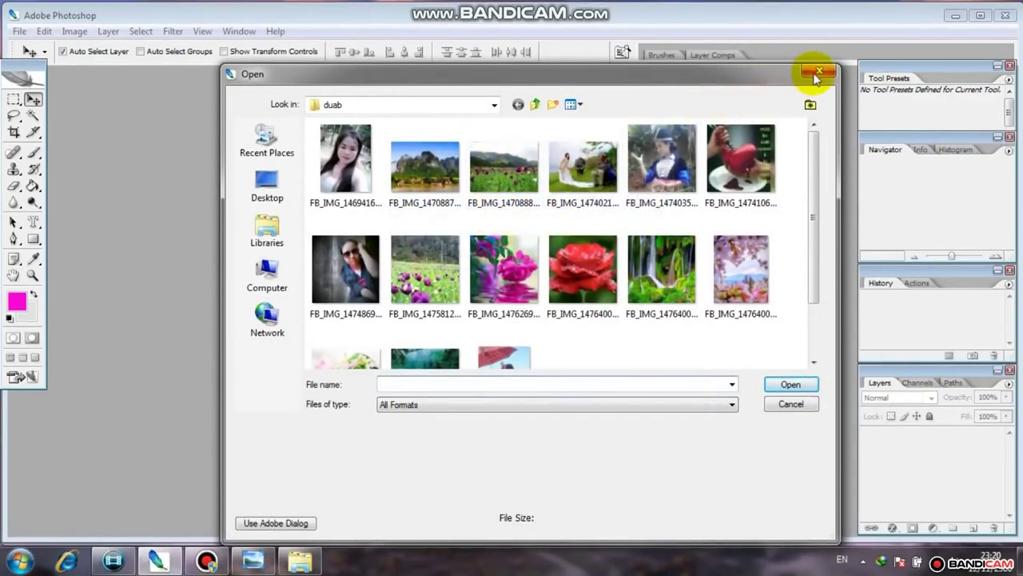
pyautogui.click(351, 160)
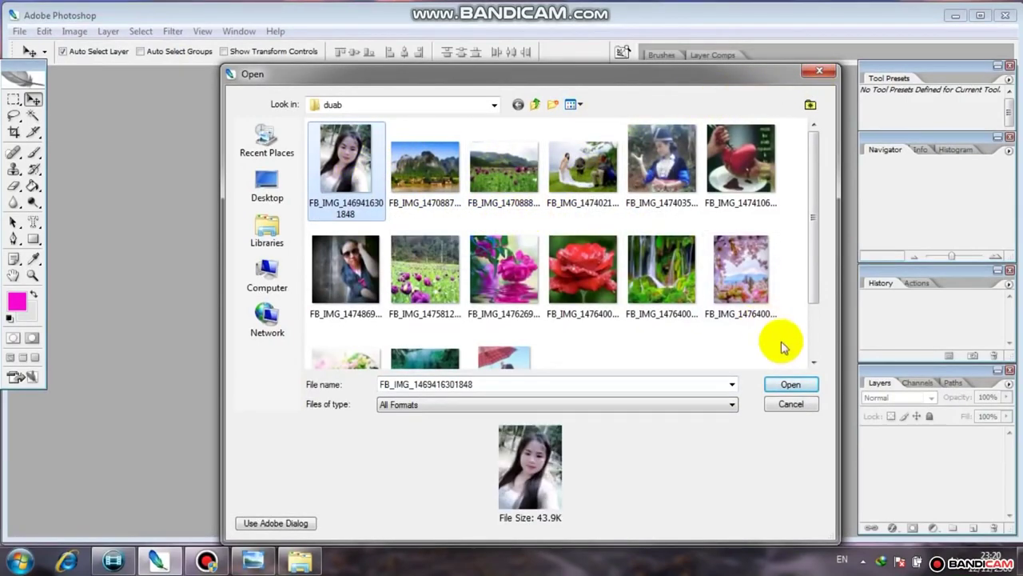
pyautogui.click(790, 383)
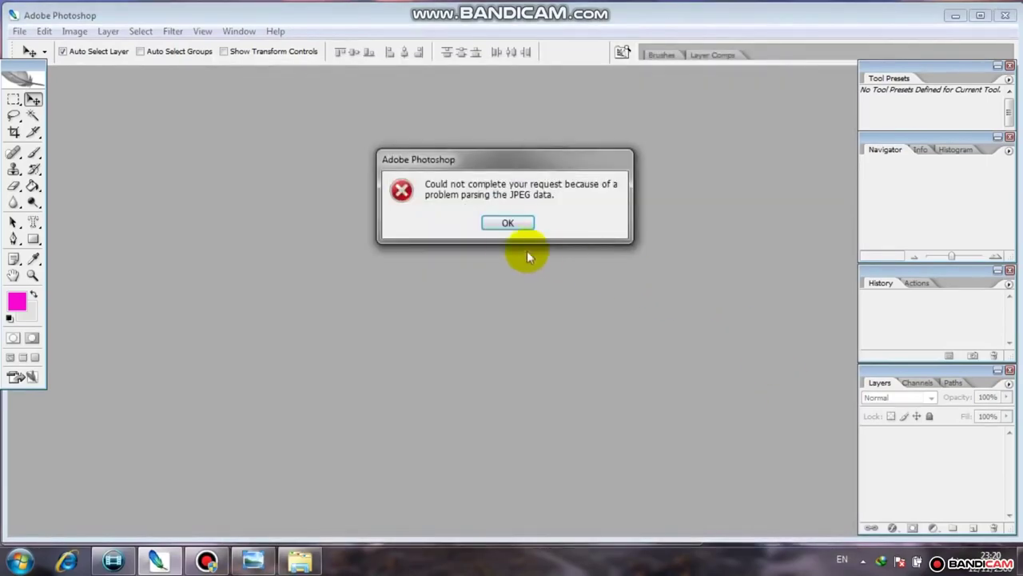
pyautogui.click(507, 224)
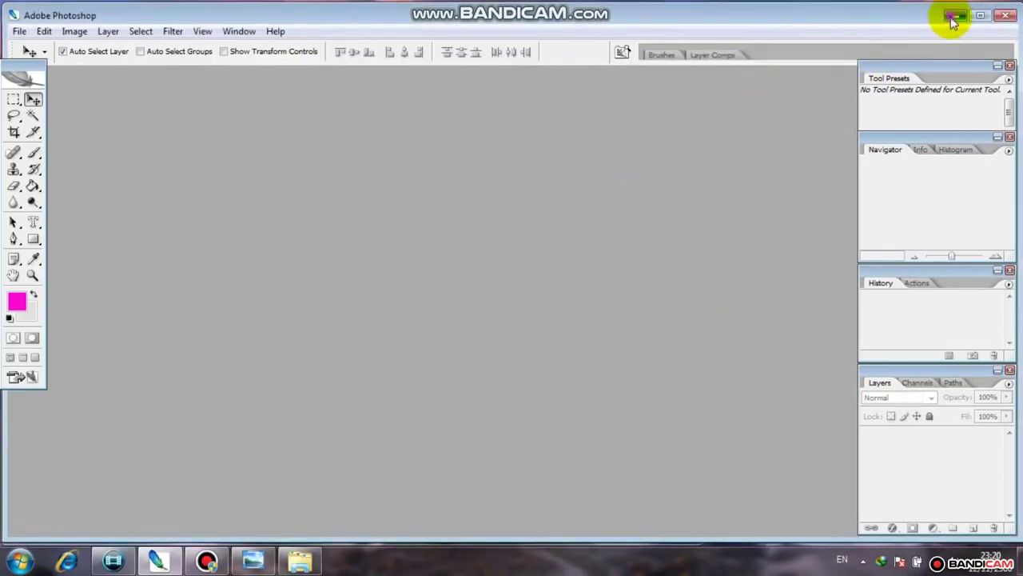
# Step: Recheck New folder on the desktop, close it, and restore the Photoshop window
pyautogui.click(951, 16)
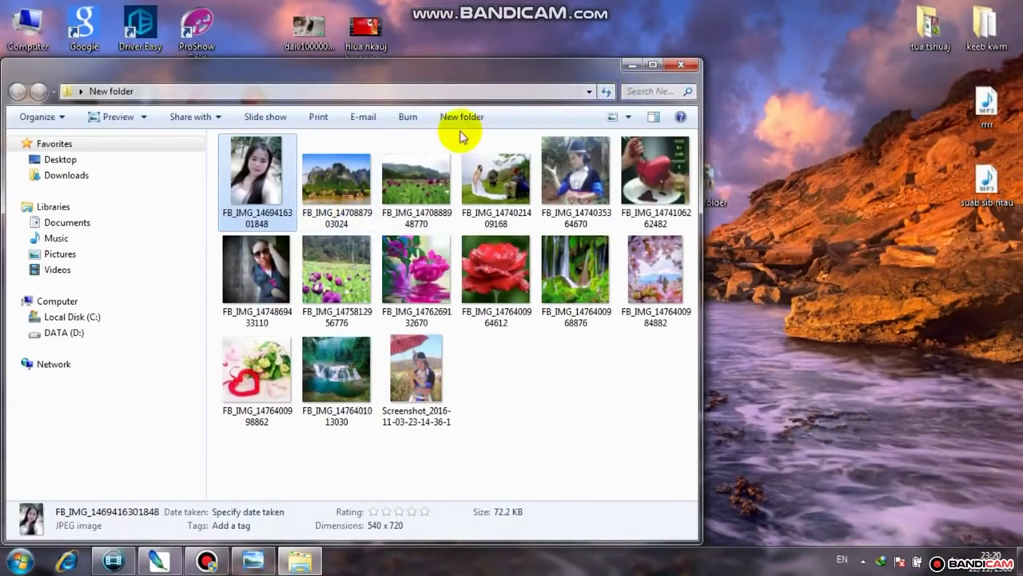
pyautogui.click(676, 65)
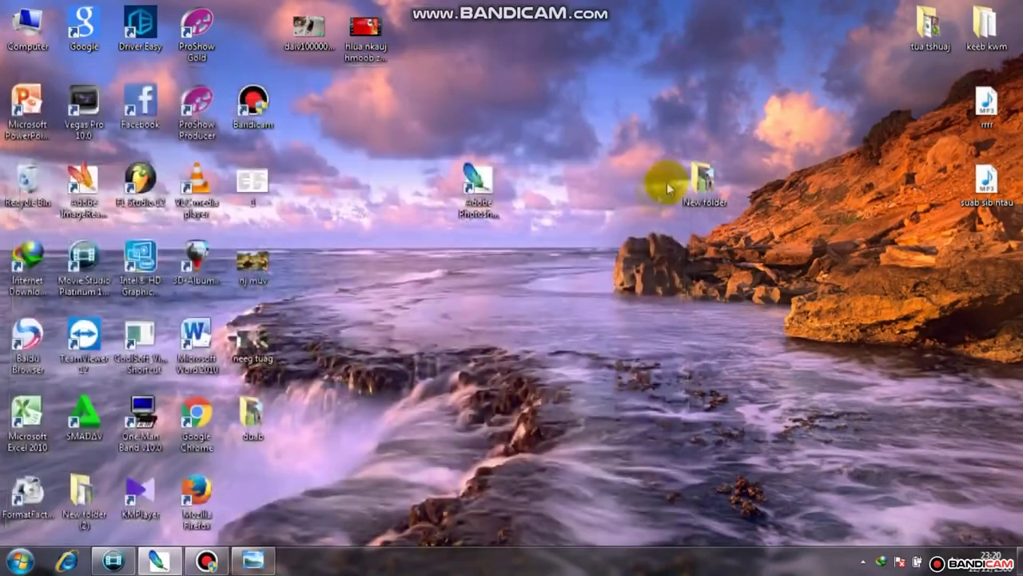
pyautogui.click(705, 183)
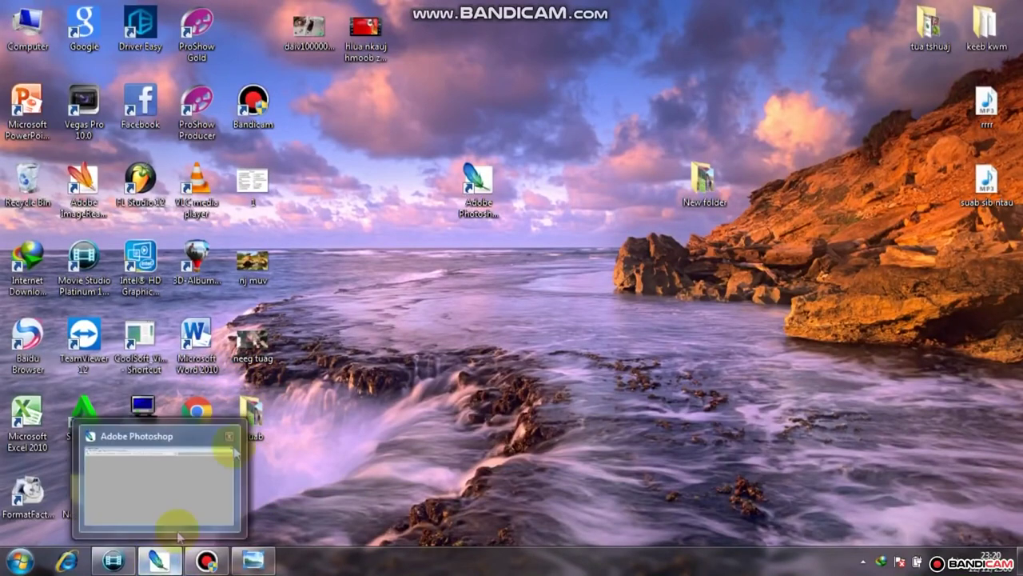
pyautogui.doubleClick(702, 177)
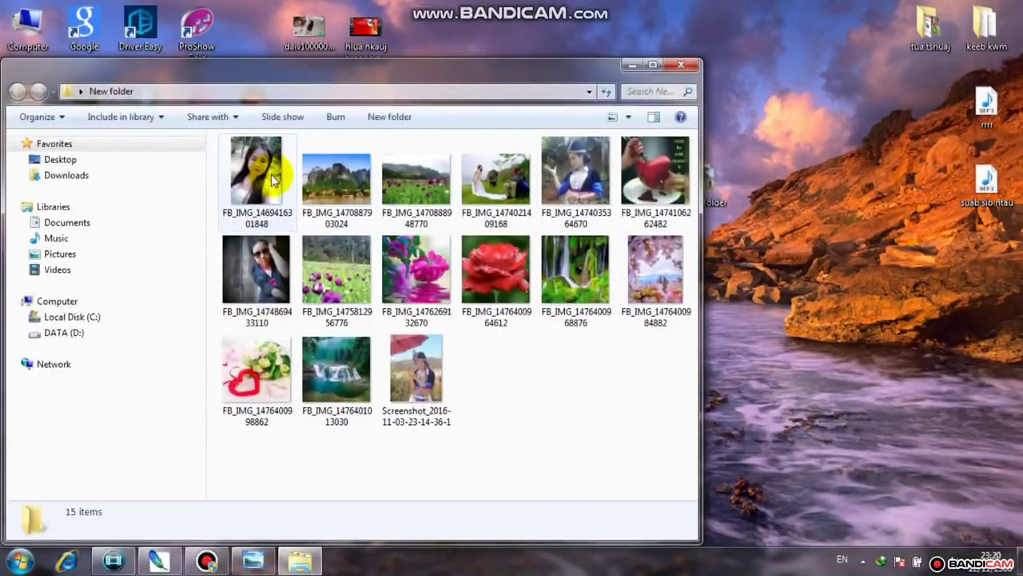
pyautogui.click(682, 64)
pyautogui.click(156, 561)
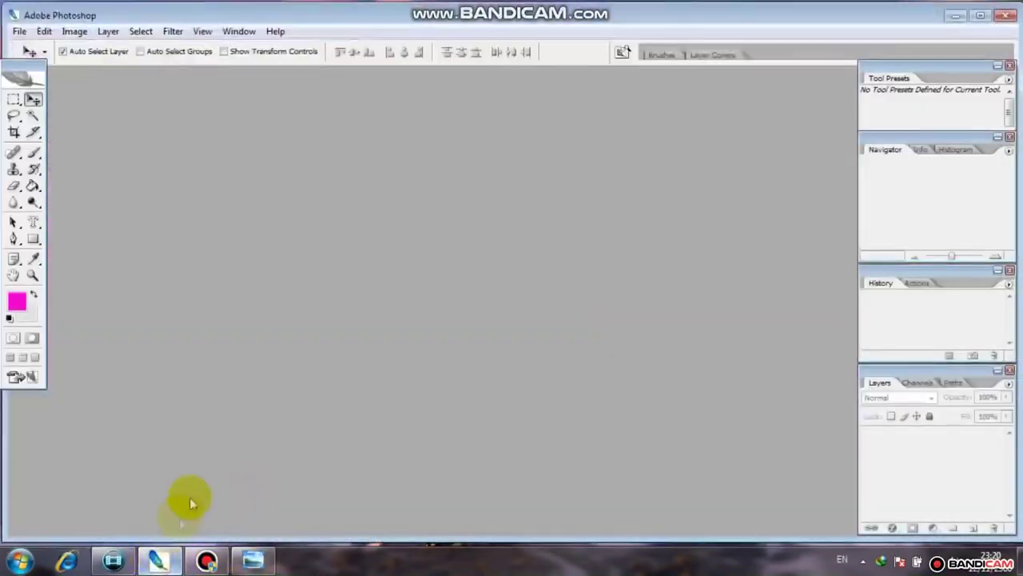
# Step: Bring up the Open dialog, clear the download-manager pop-ups, and browse to Desktop > New folder
pyautogui.doubleClick(304, 231)
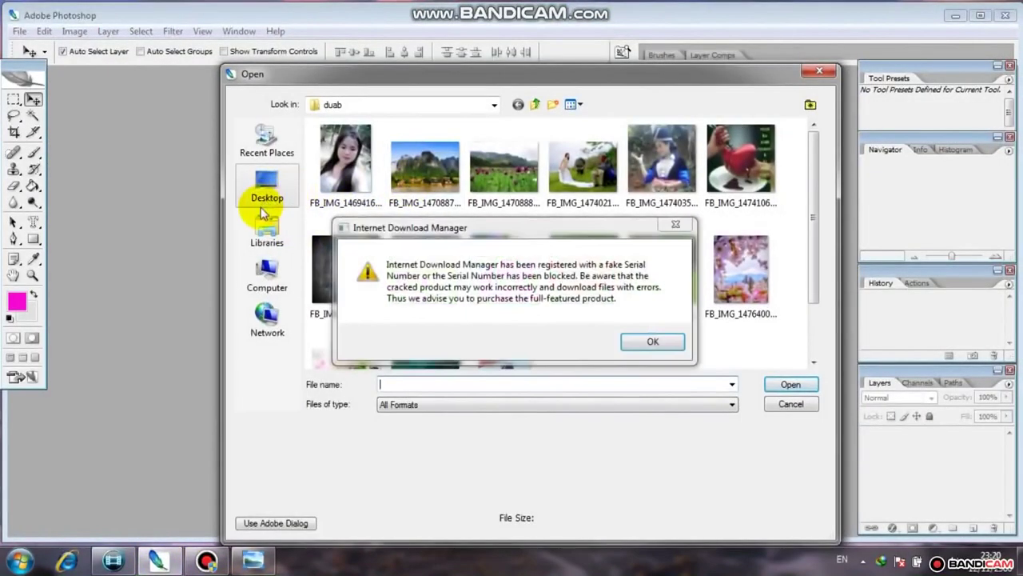
pyautogui.click(669, 225)
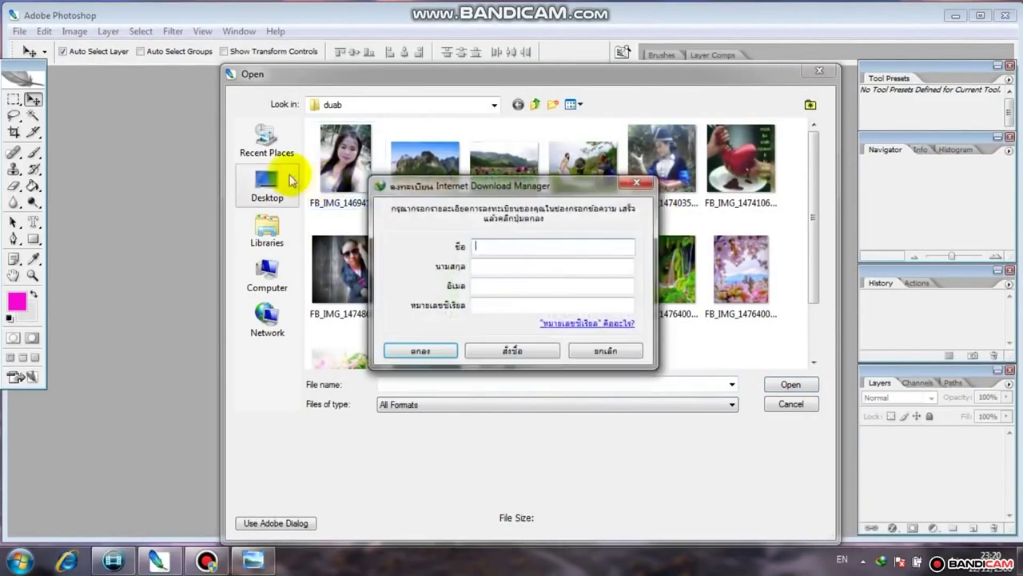
pyautogui.click(631, 185)
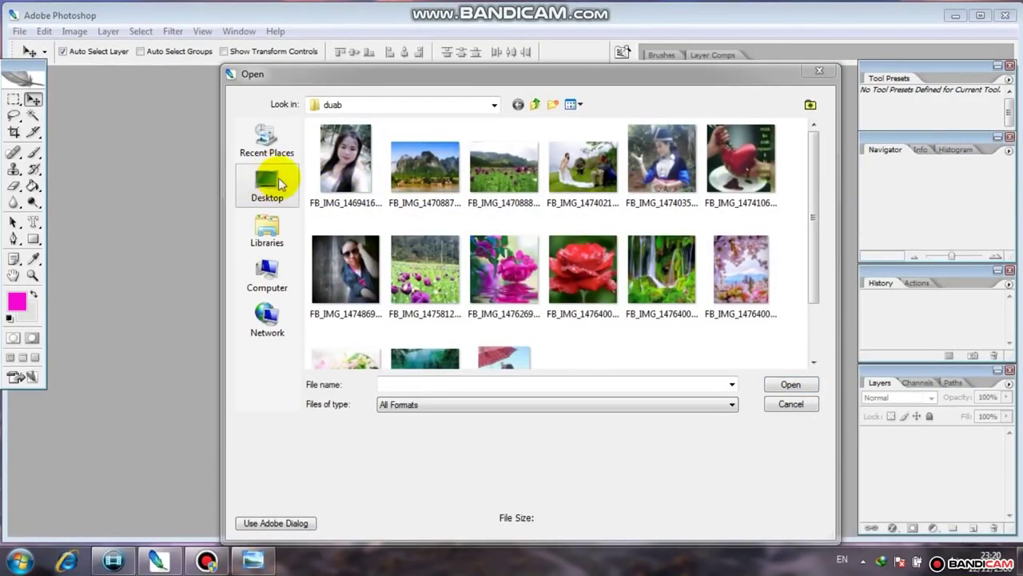
pyautogui.click(275, 185)
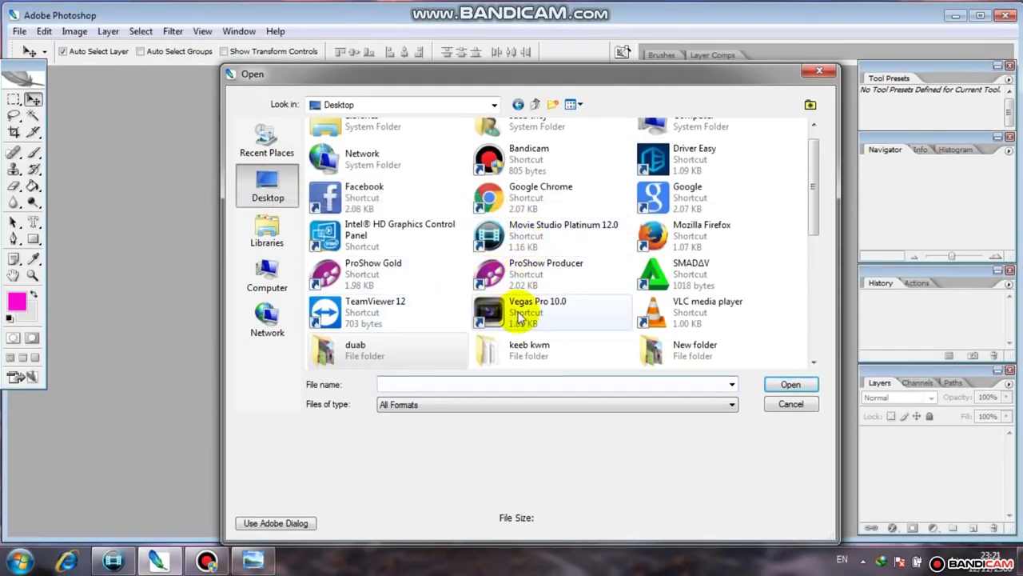
pyautogui.doubleClick(687, 346)
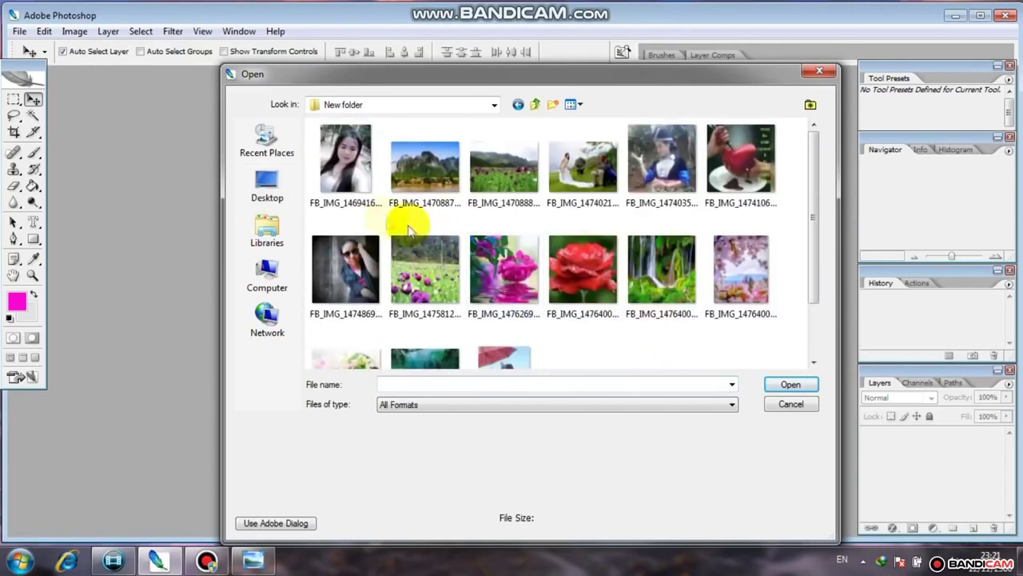
# Step: Ctrl-select all 15 photos in New folder and open them together
pyautogui.click(345, 159)
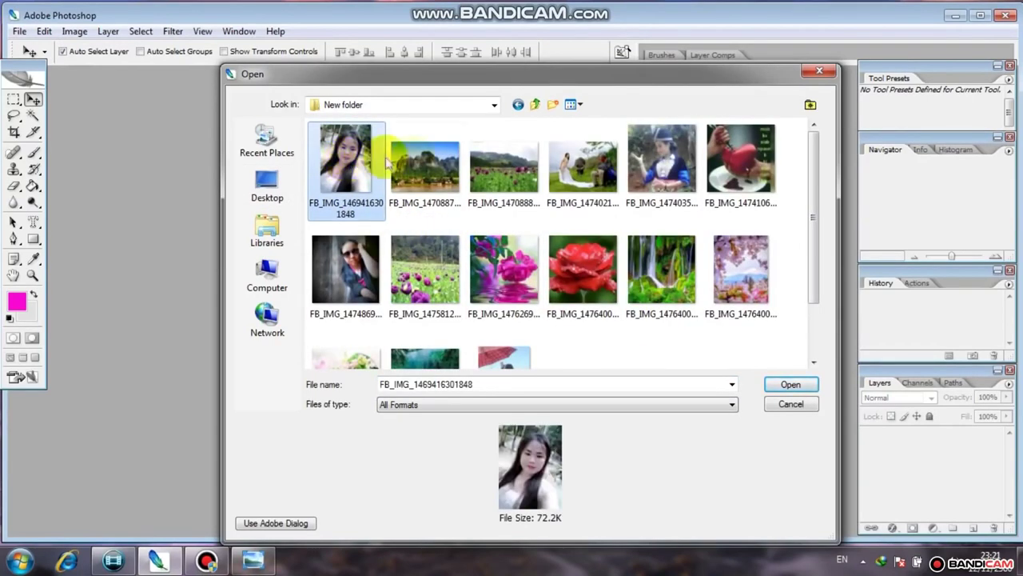
pyautogui.keyDown('ctrl'); pyautogui.click(434, 186); pyautogui.keyUp('ctrl')
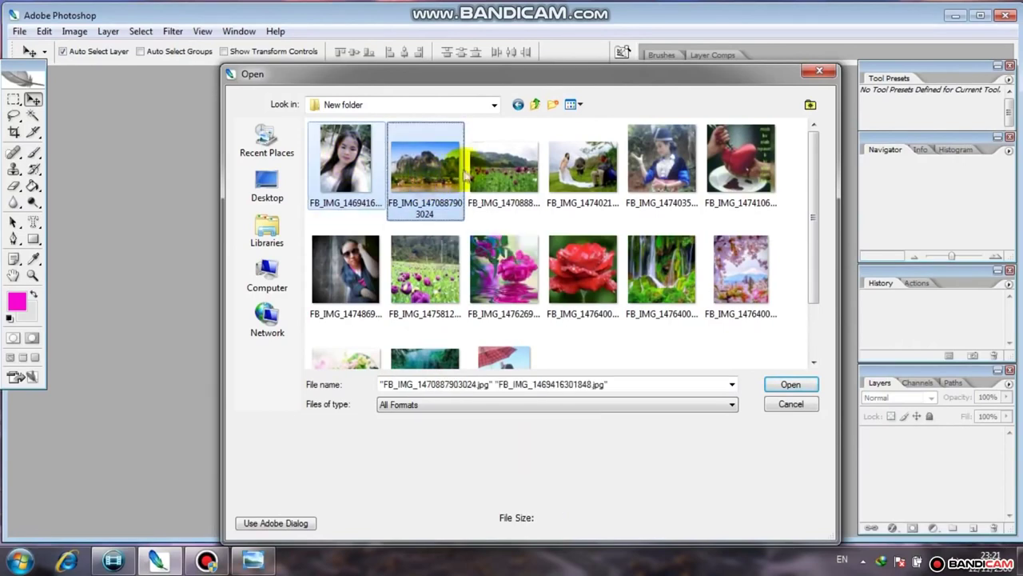
pyautogui.keyDown('ctrl'); pyautogui.click(507, 166); pyautogui.keyUp('ctrl')
pyautogui.keyDown('ctrl'); pyautogui.click(584, 166); pyautogui.keyUp('ctrl')
pyautogui.keyDown('ctrl'); pyautogui.click(670, 169); pyautogui.keyUp('ctrl')
pyautogui.keyDown('ctrl'); pyautogui.click(716, 169); pyautogui.keyUp('ctrl')
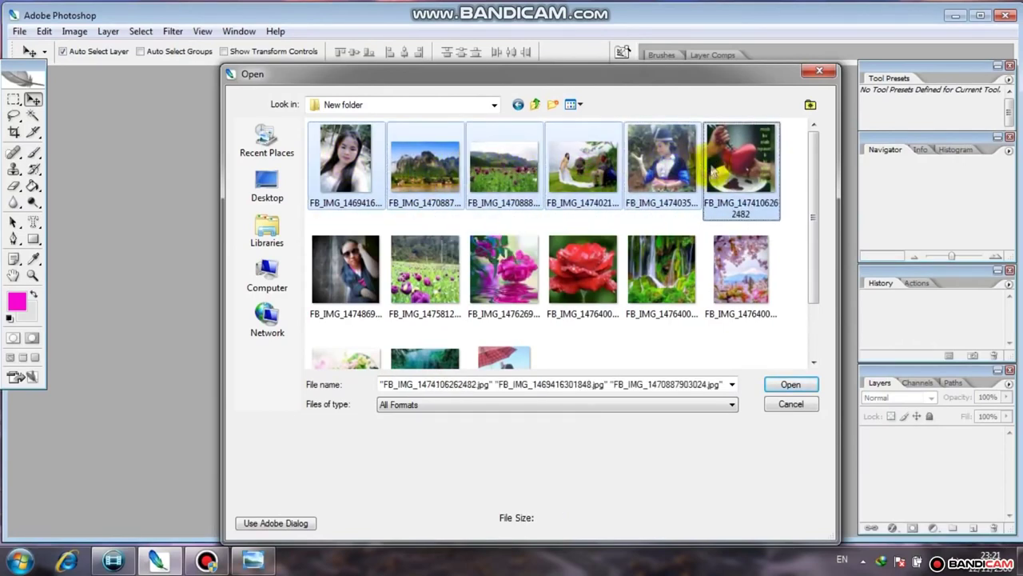
pyautogui.keyDown('ctrl'); pyautogui.click(739, 268); pyautogui.keyUp('ctrl')
pyautogui.keyDown('ctrl'); pyautogui.click(657, 261); pyautogui.keyUp('ctrl')
pyautogui.keyDown('ctrl'); pyautogui.click(577, 262); pyautogui.keyUp('ctrl')
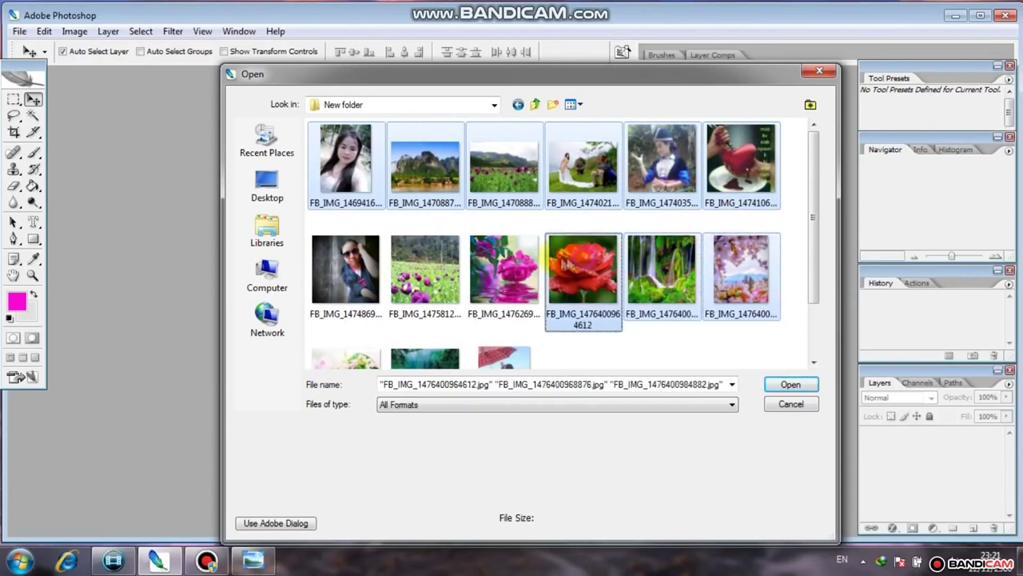
pyautogui.keyDown('ctrl'); pyautogui.click(492, 260); pyautogui.keyUp('ctrl')
pyautogui.keyDown('ctrl'); pyautogui.click(380, 250); pyautogui.keyUp('ctrl')
pyautogui.keyDown('ctrl'); pyautogui.click(424, 264); pyautogui.keyUp('ctrl')
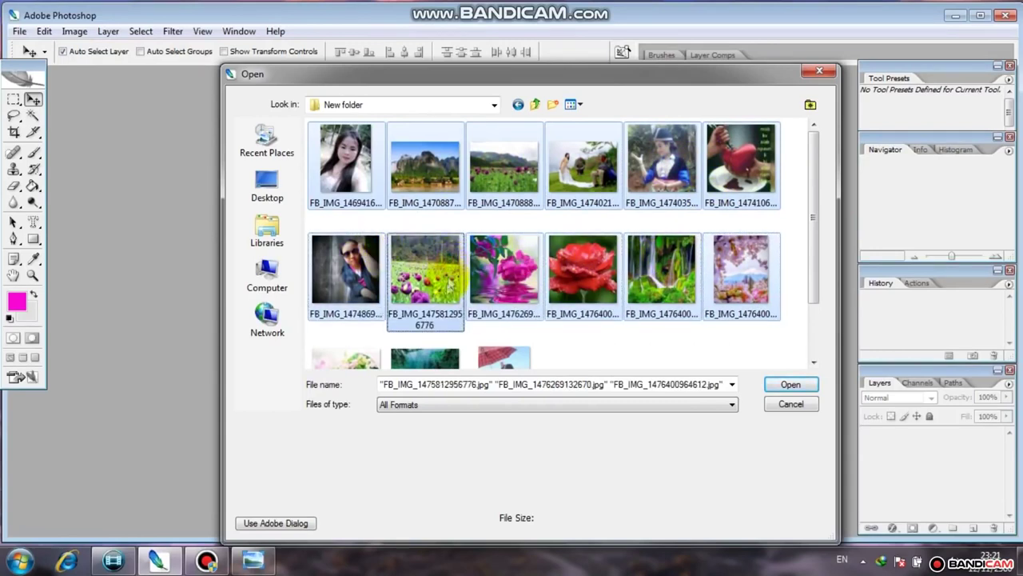
pyautogui.keyDown('ctrl'); pyautogui.click(449, 352); pyautogui.keyUp('ctrl')
pyautogui.keyDown('ctrl'); pyautogui.click(499, 356); pyautogui.keyUp('ctrl')
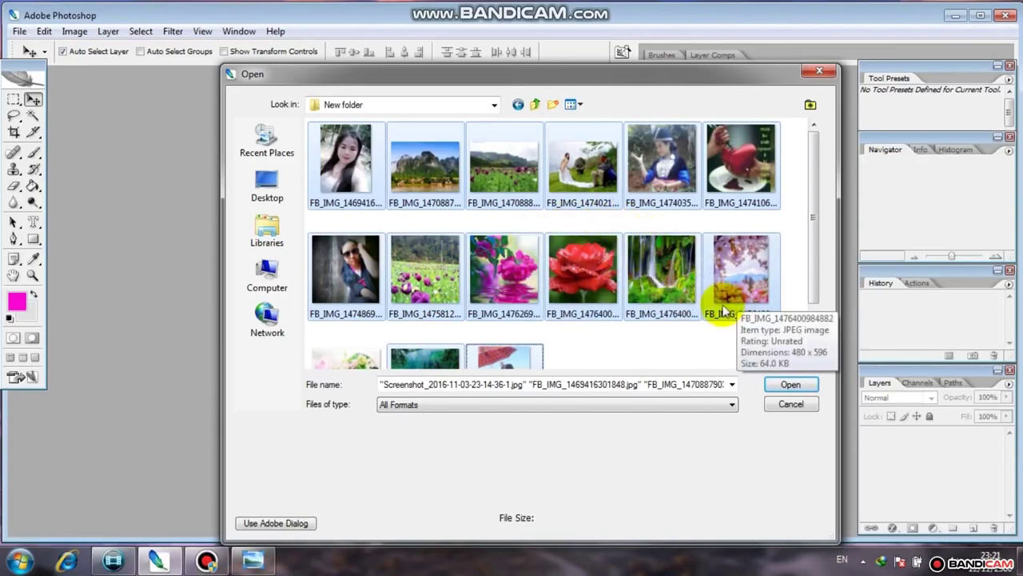
pyautogui.click(788, 386)
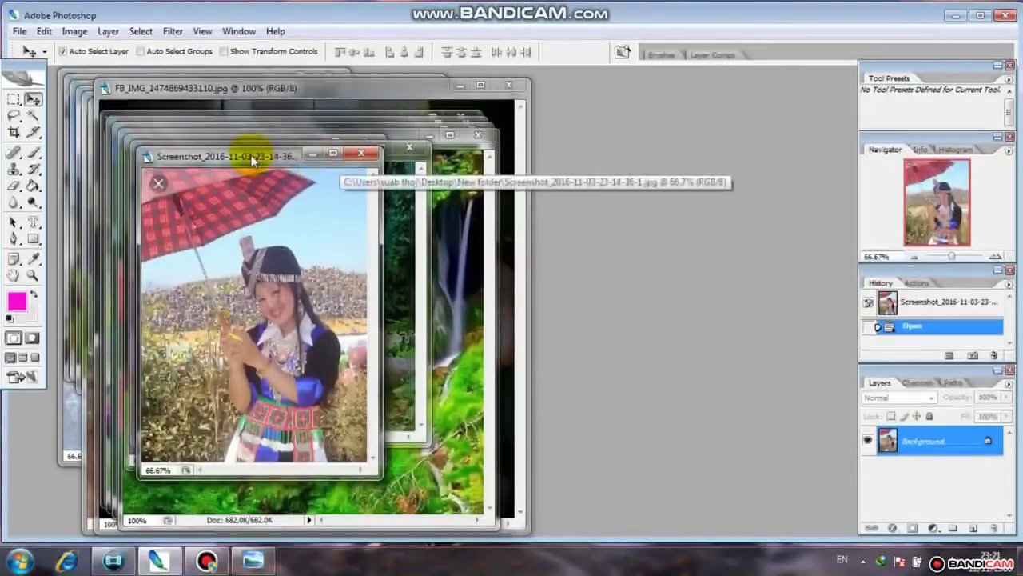
pyautogui.moveTo(250, 156); pyautogui.dragTo(688, 175)
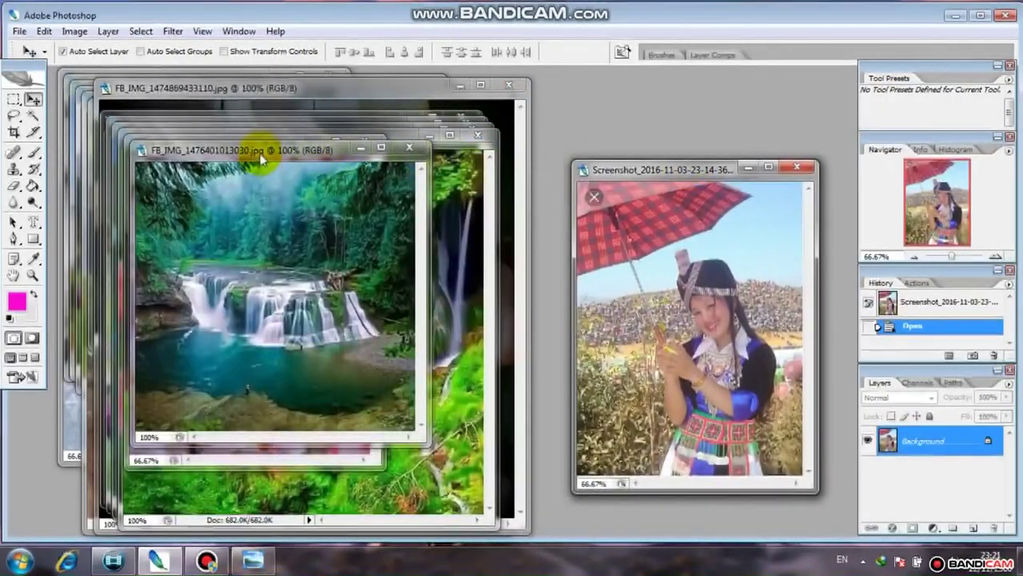
pyautogui.moveTo(257, 149); pyautogui.dragTo(489, 144)
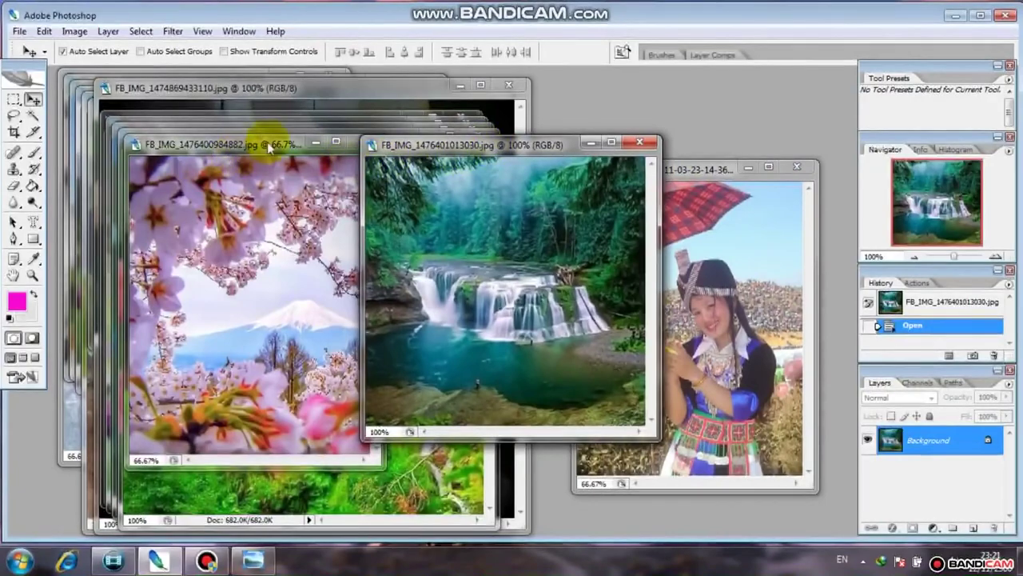
pyautogui.moveTo(502, 150)
pyautogui.mouseDown()
pyautogui.moveTo(609, 133)
pyautogui.moveTo(546, 133)
pyautogui.mouseUp()
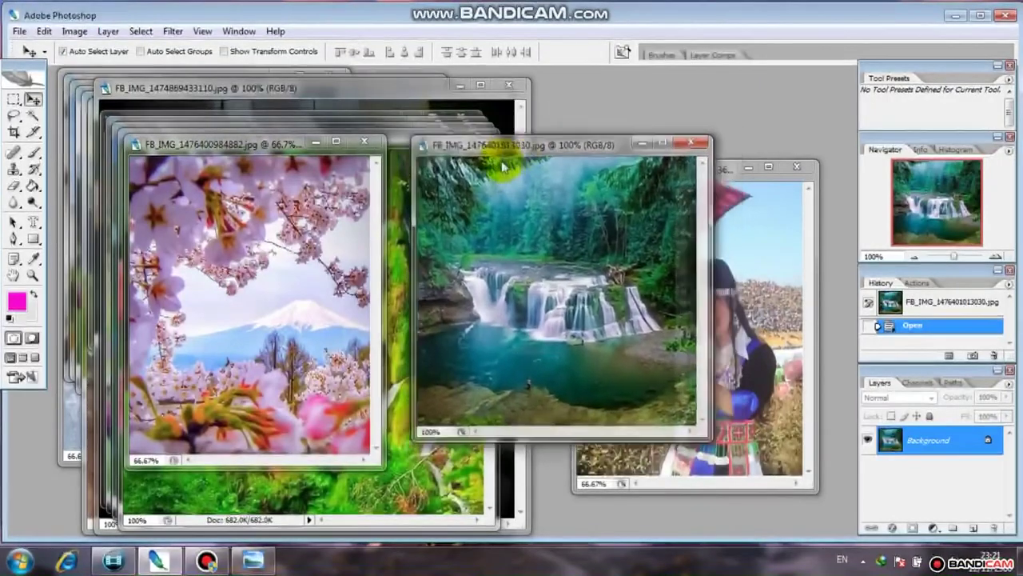
pyautogui.moveTo(546, 132)
pyautogui.mouseDown()
pyautogui.moveTo(475, 152)
pyautogui.moveTo(340, 136)
pyautogui.moveTo(279, 164)
pyautogui.moveTo(397, 170)
pyautogui.moveTo(290, 196)
pyautogui.moveTo(274, 144)
pyautogui.moveTo(245, 163)
pyautogui.moveTo(313, 144)
pyautogui.mouseUp()
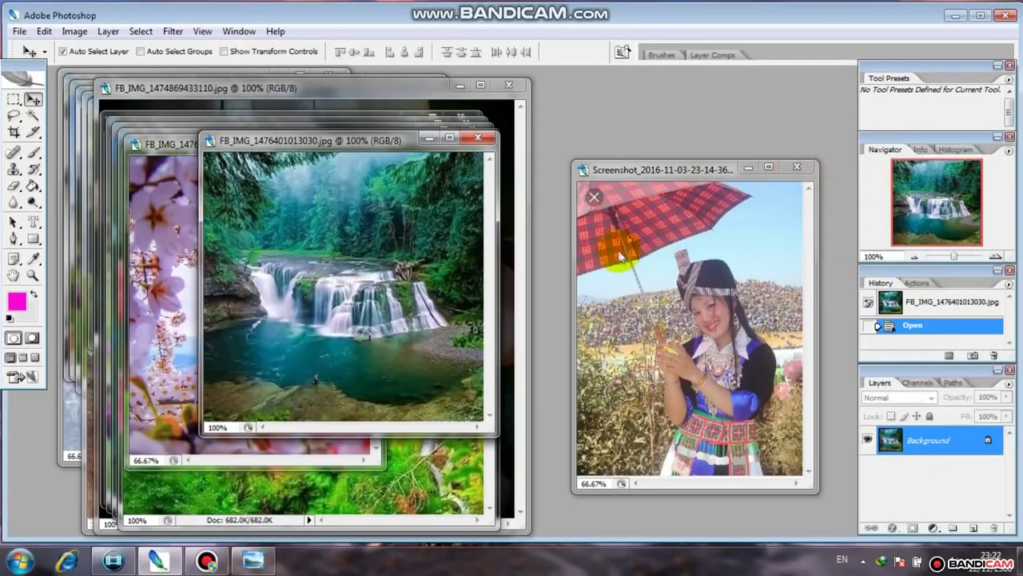
# Step: Bring the traditional-dress and waterfall photo windows to the front and start a new document
pyautogui.moveTo(298, 143)
pyautogui.mouseDown()
pyautogui.moveTo(271, 175)
pyautogui.moveTo(338, 133)
pyautogui.mouseUp()
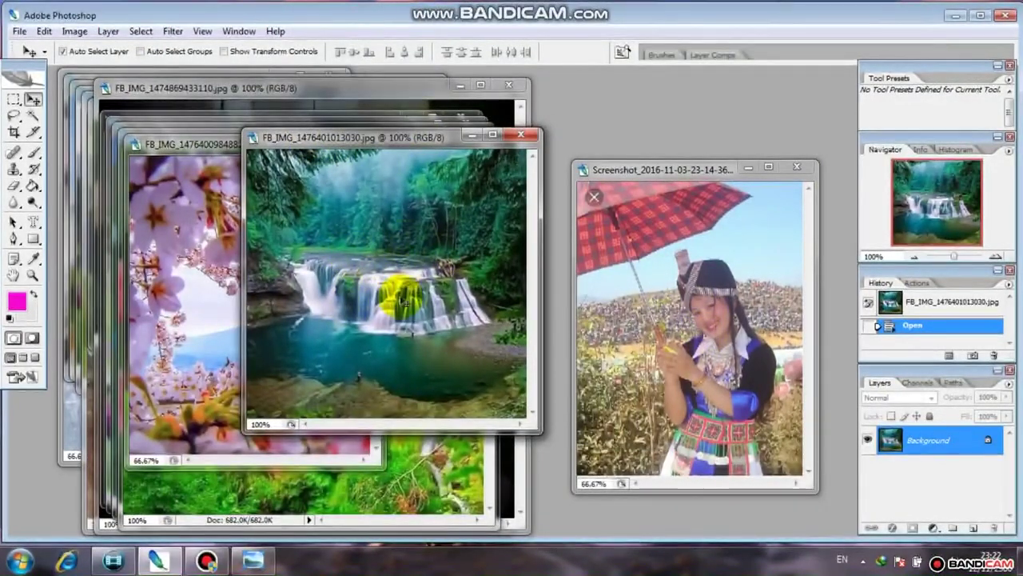
pyautogui.moveTo(394, 136)
pyautogui.mouseDown()
pyautogui.moveTo(431, 153)
pyautogui.moveTo(624, 151)
pyautogui.mouseUp()
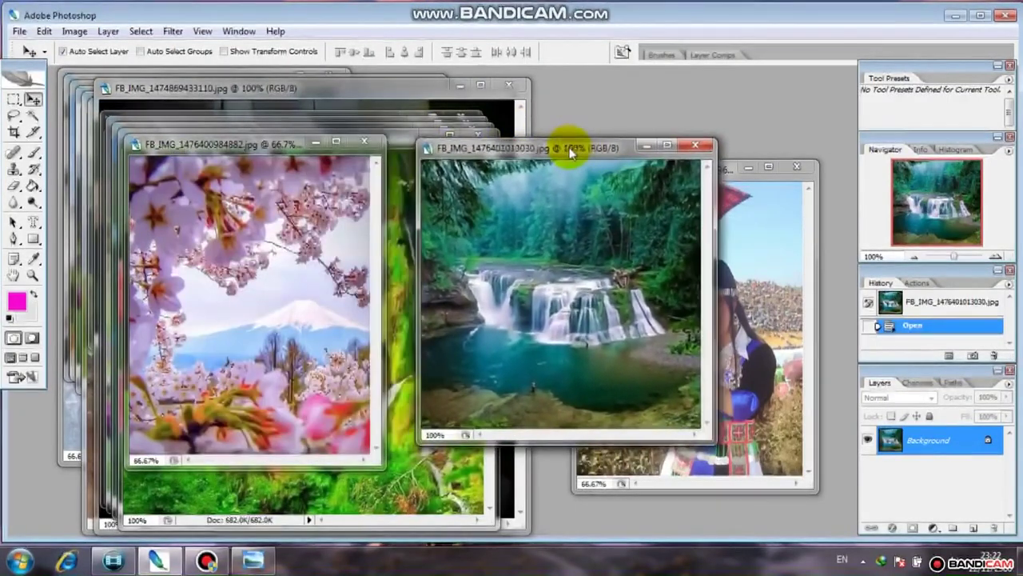
pyautogui.click(358, 94)
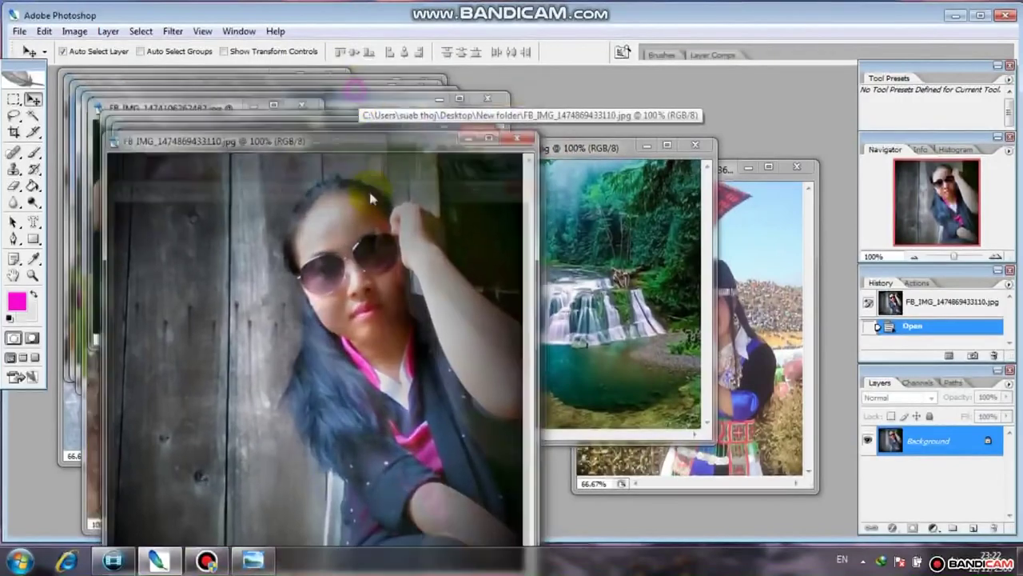
pyautogui.moveTo(358, 95); pyautogui.dragTo(357, 132)
pyautogui.click(373, 100)
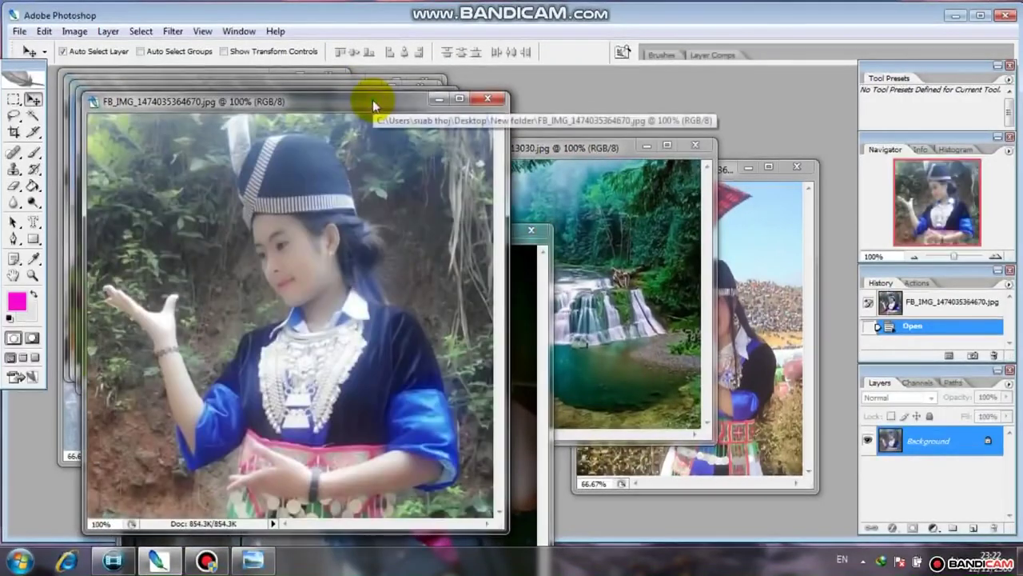
pyautogui.click(575, 151)
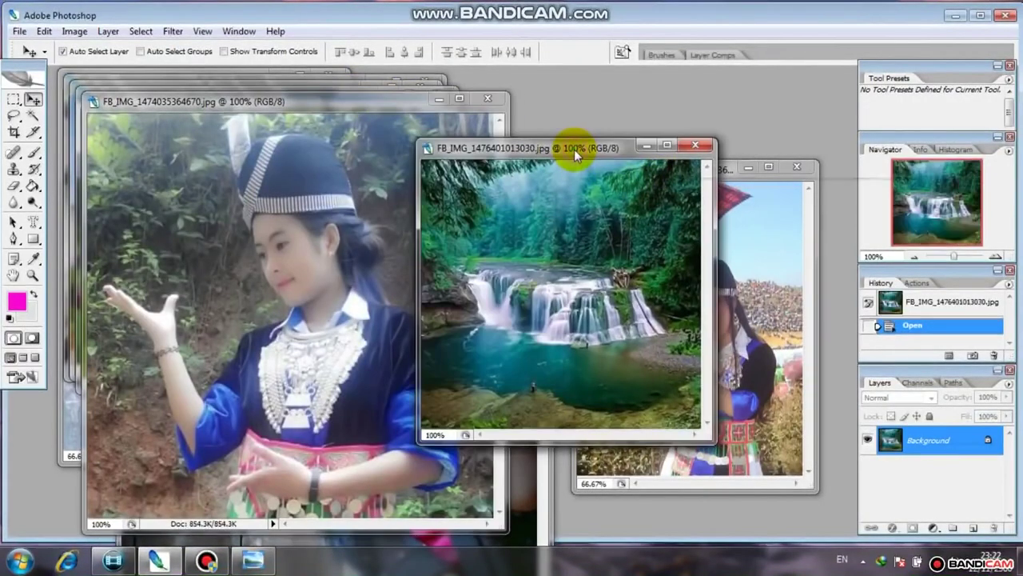
pyautogui.moveTo(574, 149)
pyautogui.mouseDown()
pyautogui.moveTo(348, 138)
pyautogui.moveTo(523, 112)
pyautogui.moveTo(576, 166)
pyautogui.moveTo(493, 91)
pyautogui.moveTo(588, 114)
pyautogui.moveTo(479, 155)
pyautogui.moveTo(407, 144)
pyautogui.moveTo(434, 119)
pyautogui.moveTo(514, 112)
pyautogui.moveTo(486, 128)
pyautogui.moveTo(447, 109)
pyautogui.moveTo(502, 97)
pyautogui.moveTo(480, 142)
pyautogui.moveTo(456, 91)
pyautogui.moveTo(484, 89)
pyautogui.moveTo(433, 118)
pyautogui.moveTo(390, 112)
pyautogui.moveTo(427, 75)
pyautogui.moveTo(464, 87)
pyautogui.mouseUp()
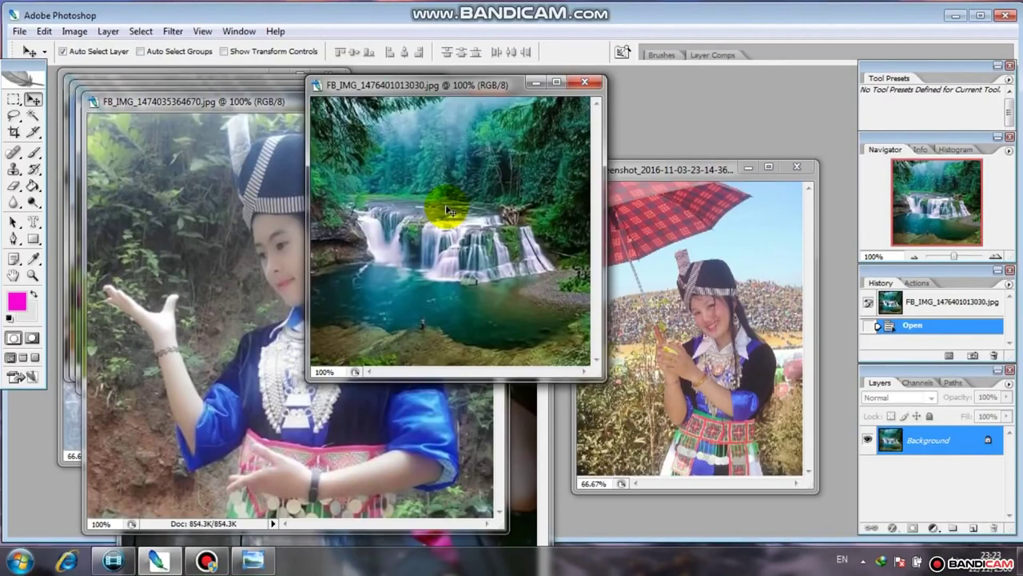
pyautogui.hotkey('ctrl', 'n')
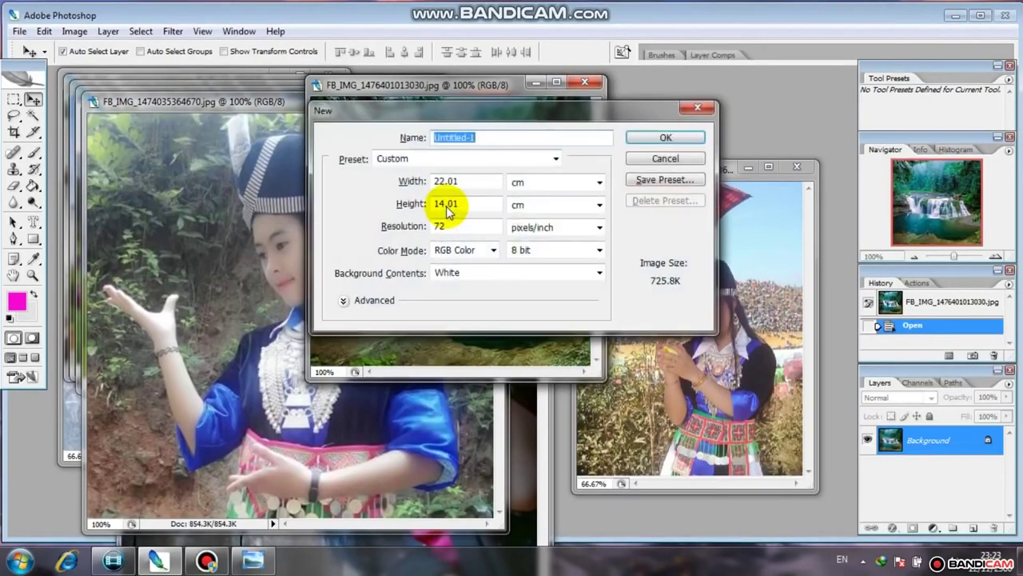
# Step: Create Untitled-1 as a white 25 × 15 cm document at 72 pixels/inch
pyautogui.moveTo(514, 117); pyautogui.dragTo(473, 192)
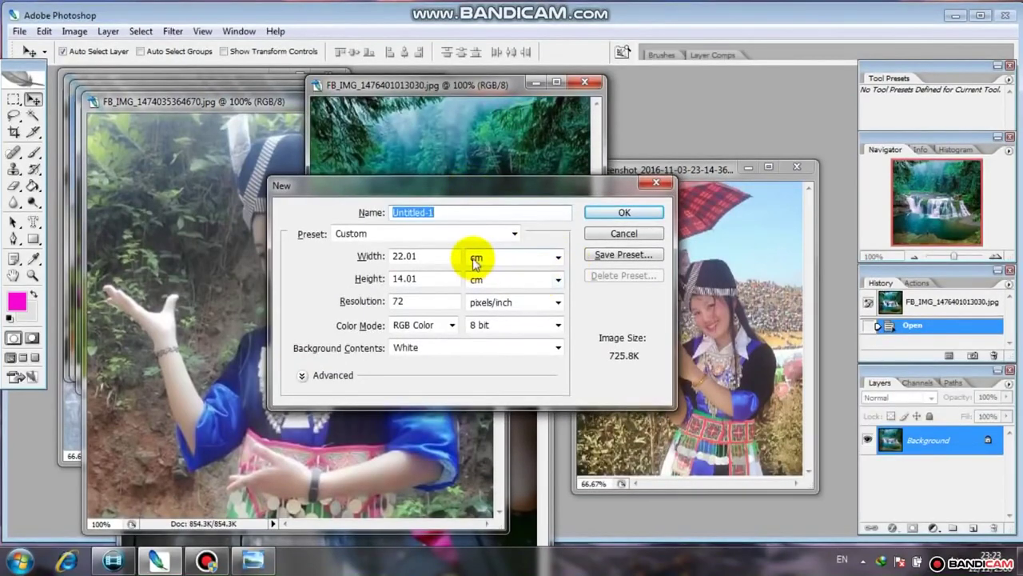
pyautogui.click(558, 280)
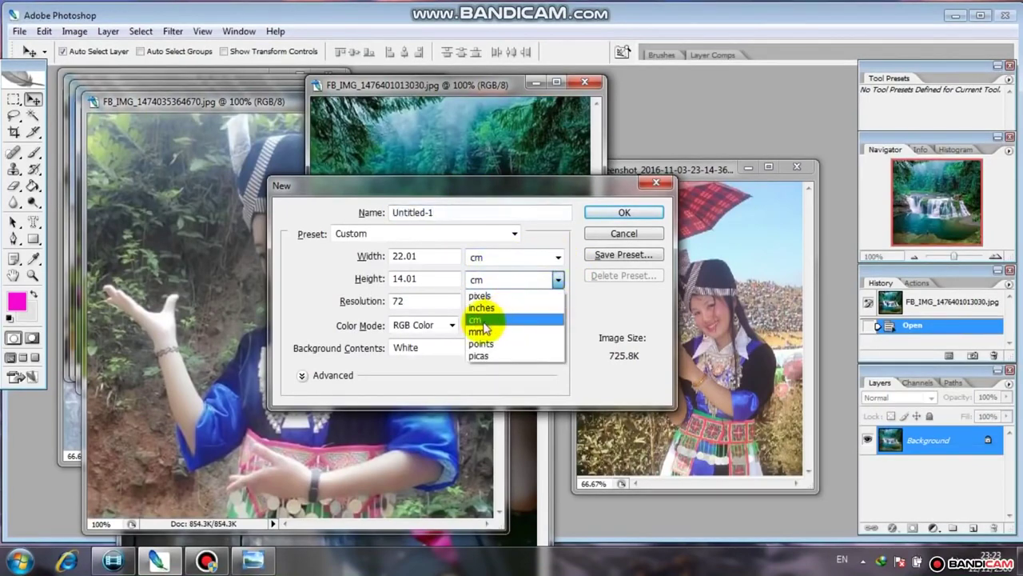
pyautogui.click(482, 295)
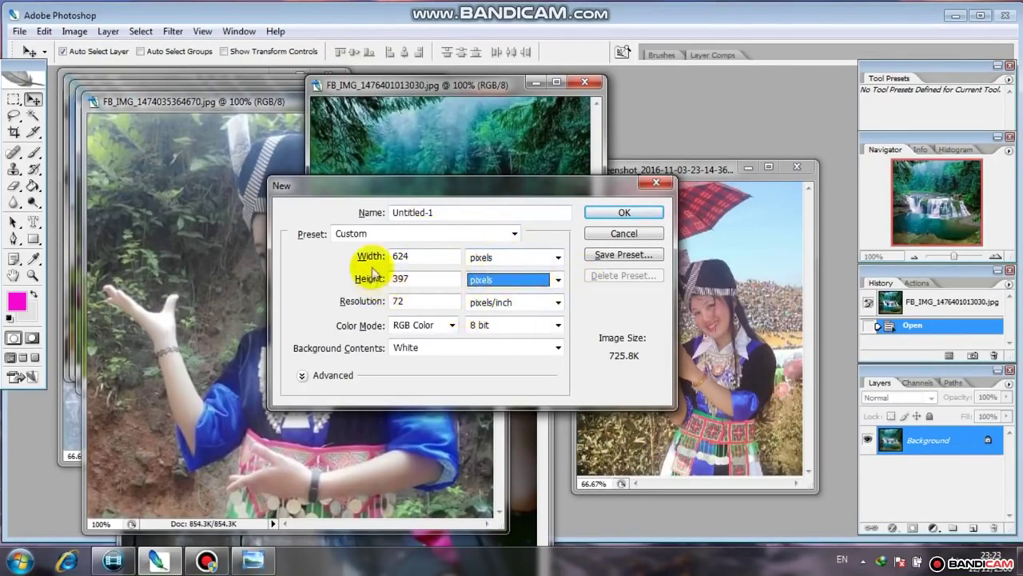
pyautogui.click(558, 282)
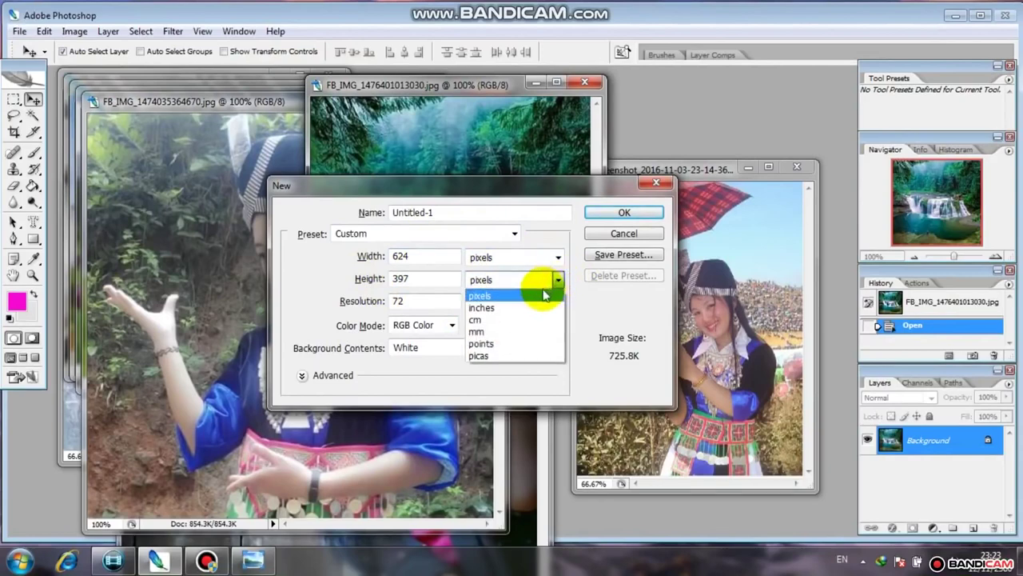
pyautogui.click(508, 322)
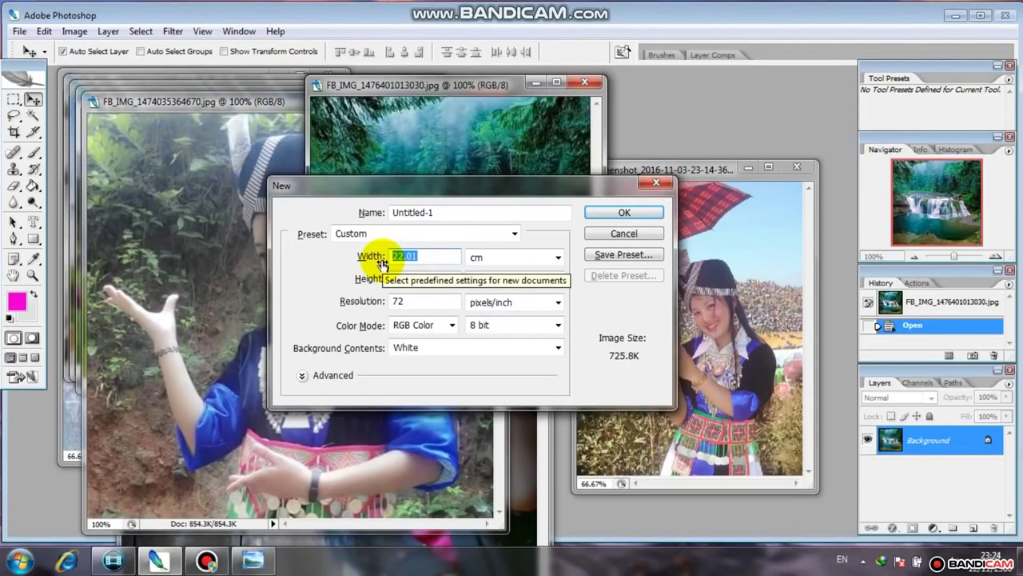
pyautogui.write('25')
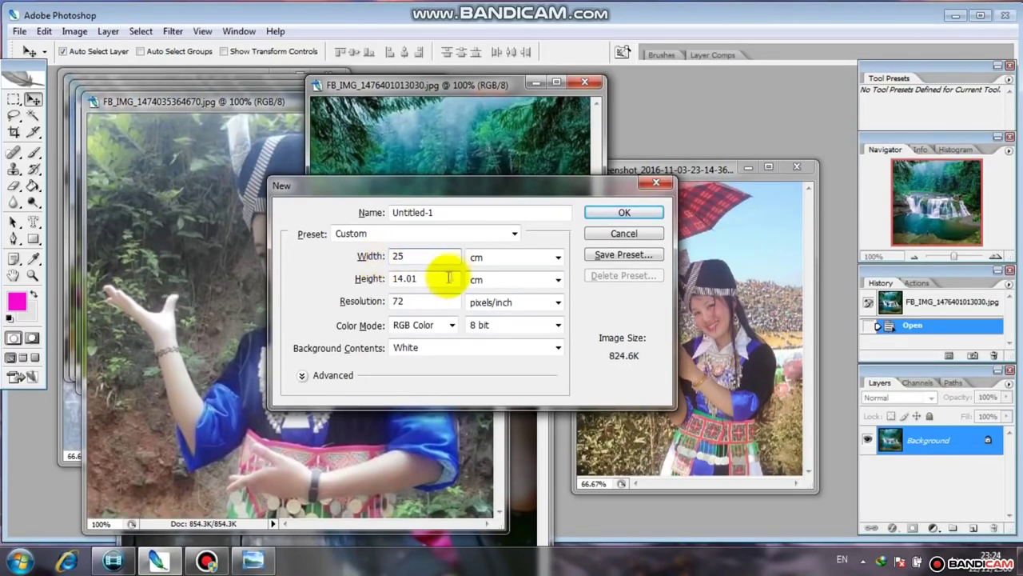
pyautogui.moveTo(416, 279); pyautogui.dragTo(388, 279)
pyautogui.write('1')
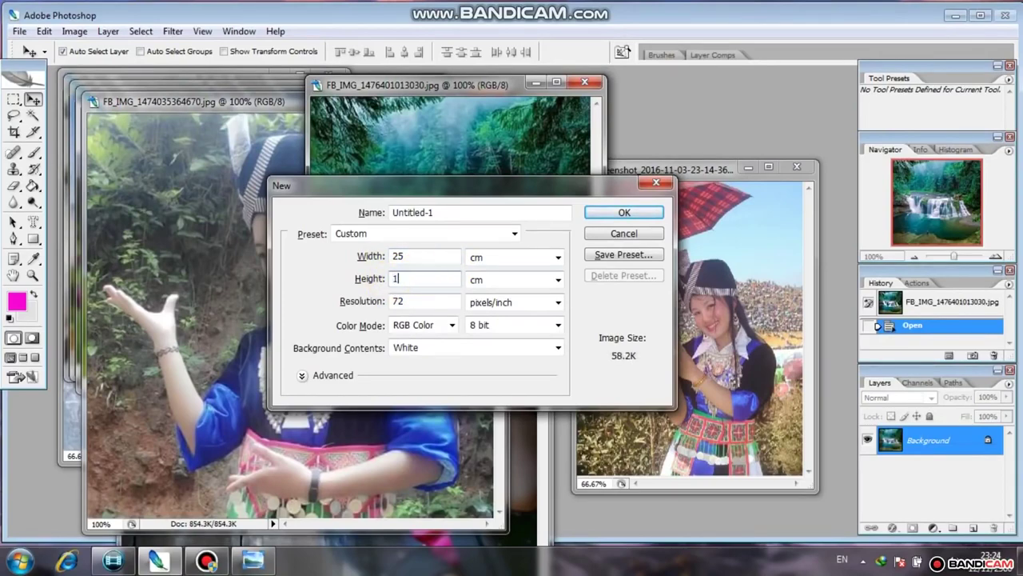
pyautogui.write('5')
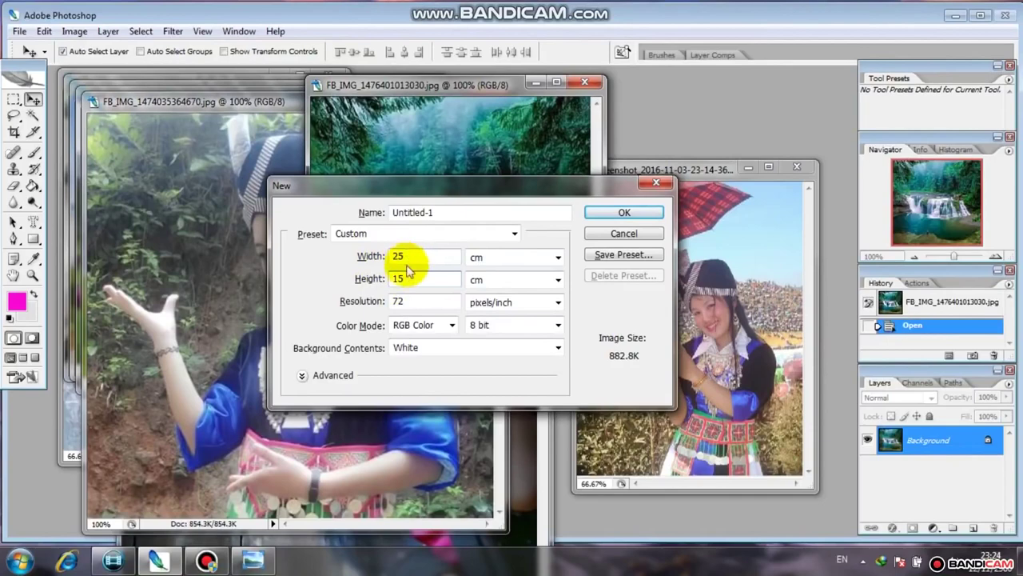
pyautogui.click(405, 279)
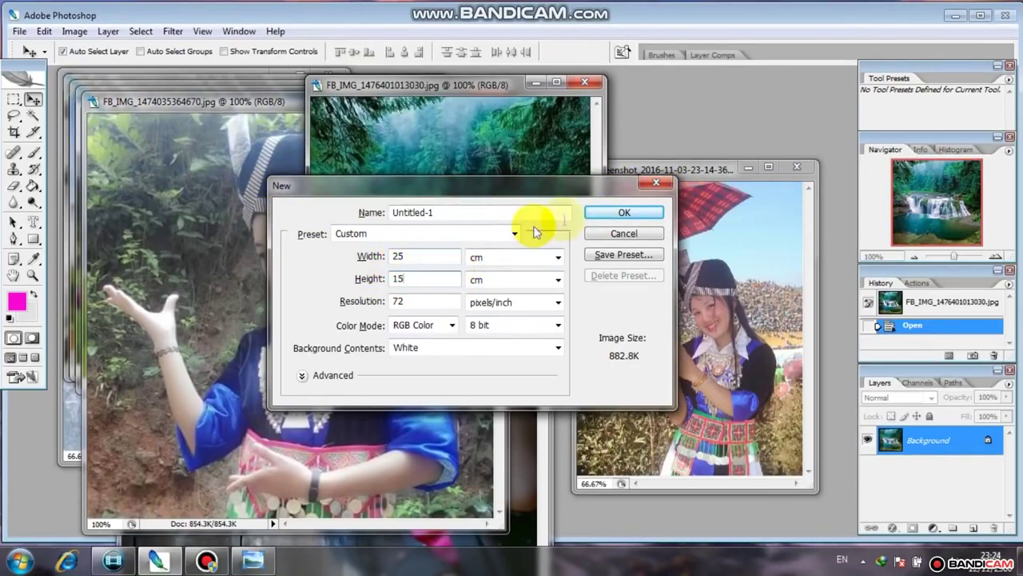
pyautogui.click(614, 215)
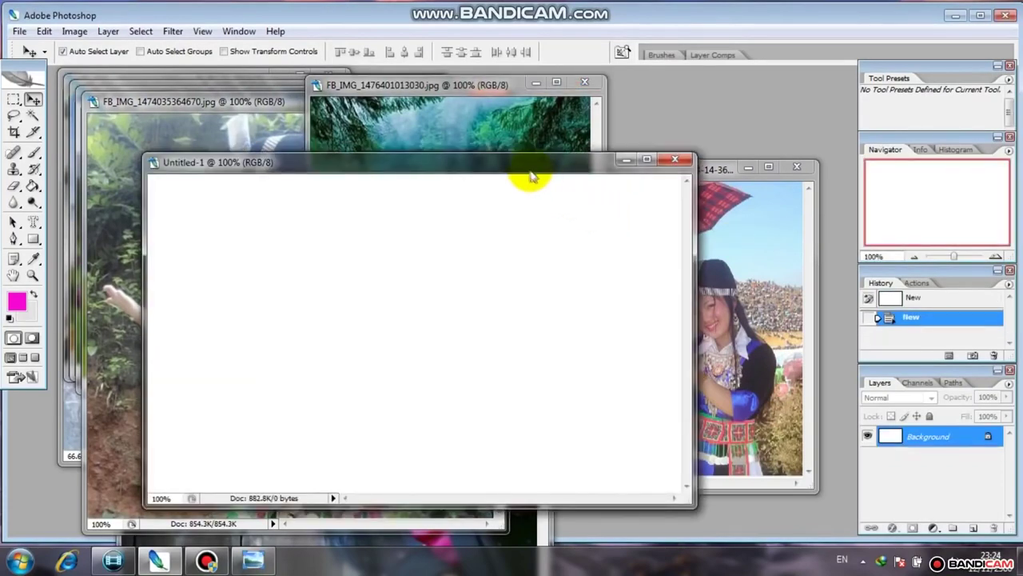
# Step: Arrange the Untitled-1 and waterfall windows side by side and dismiss the colour-scheme warning
pyautogui.moveTo(506, 167)
pyautogui.mouseDown()
pyautogui.moveTo(450, 158)
pyautogui.moveTo(450, 132)
pyautogui.mouseUp()
pyautogui.moveTo(443, 83)
pyautogui.mouseDown()
pyautogui.moveTo(585, 123)
pyautogui.moveTo(710, 176)
pyautogui.mouseUp()
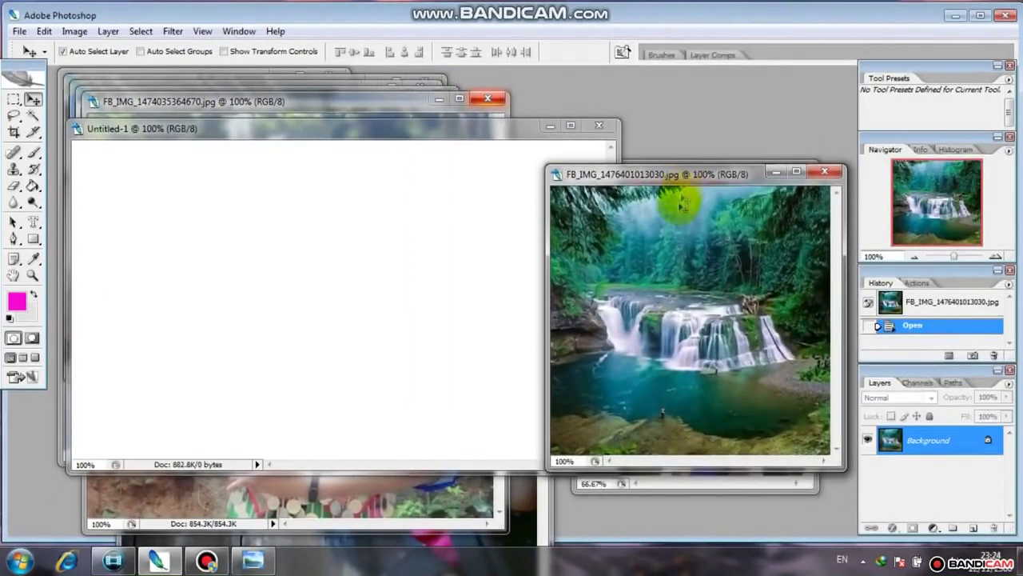
pyautogui.moveTo(662, 172)
pyautogui.mouseDown()
pyautogui.moveTo(608, 133)
pyautogui.moveTo(584, 146)
pyautogui.mouseUp()
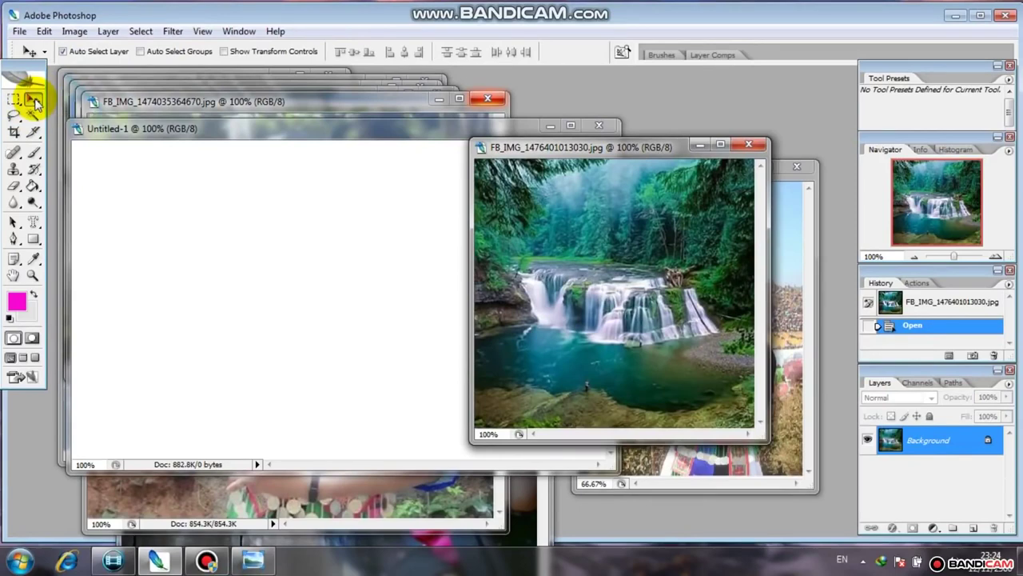
pyautogui.moveTo(557, 219); pyautogui.dragTo(585, 236)
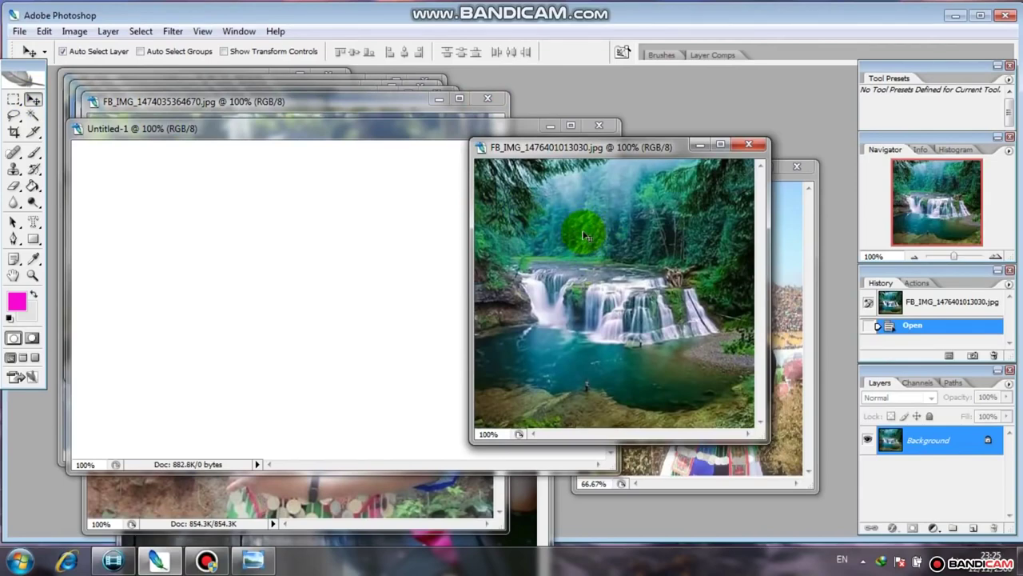
pyautogui.click(685, 124)
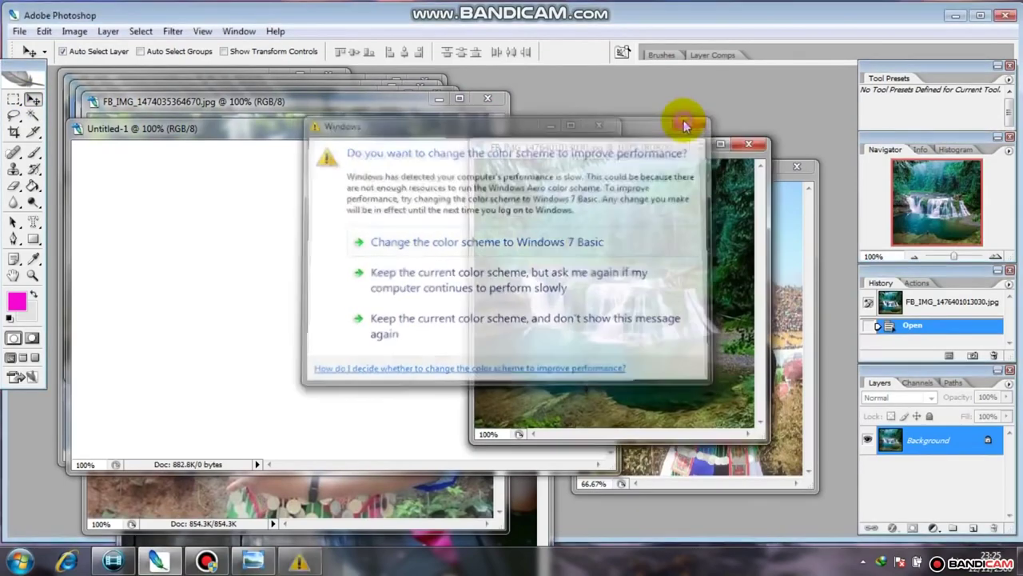
# Step: Attempt to drag the waterfall picture and clear the repeated locked-layer warnings
pyautogui.click(597, 220)
pyautogui.moveTo(597, 220); pyautogui.dragTo(595, 233)
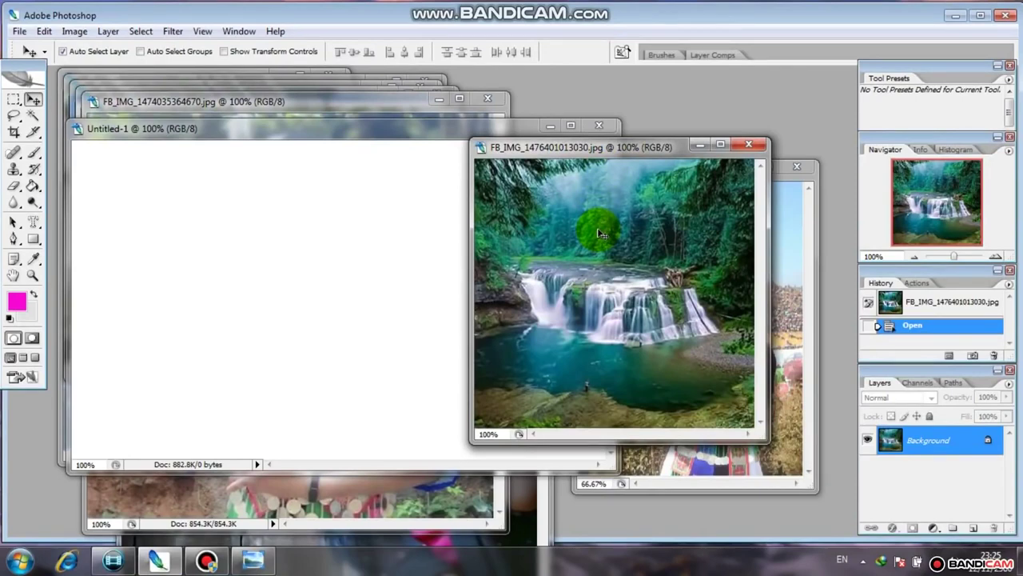
pyautogui.moveTo(596, 231); pyautogui.dragTo(586, 248)
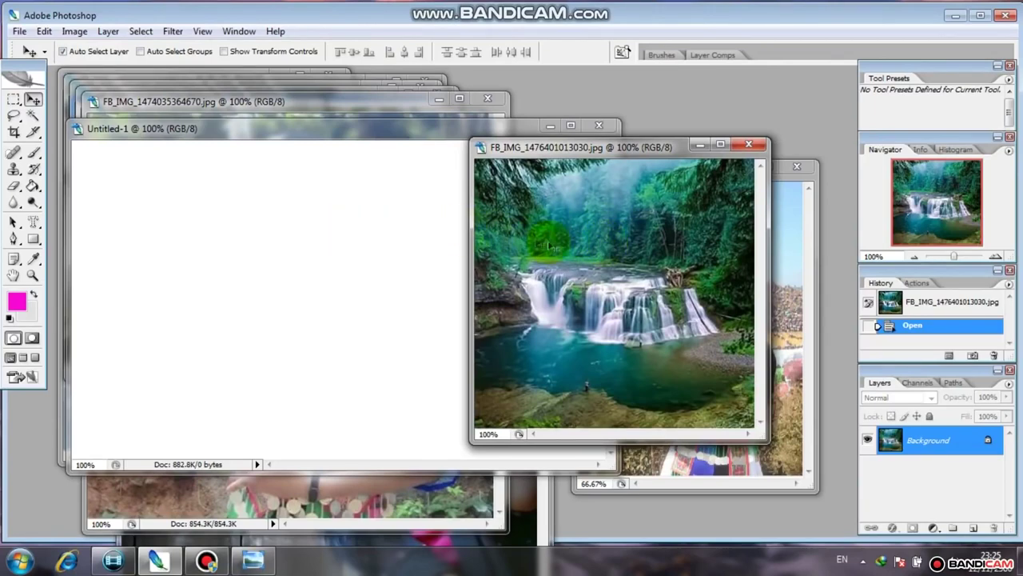
pyautogui.click(584, 274)
pyautogui.click(520, 222)
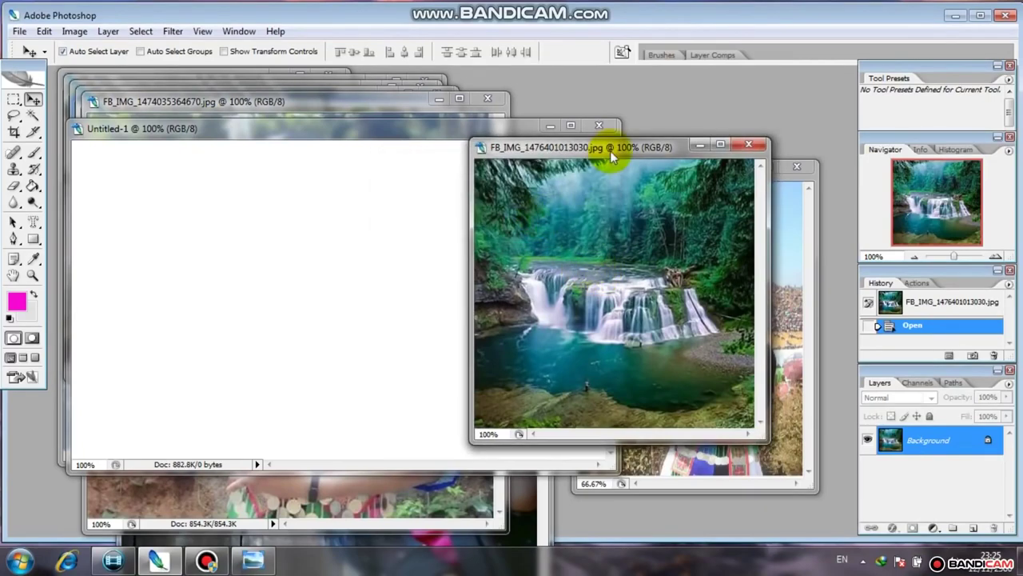
pyautogui.moveTo(610, 151)
pyautogui.mouseDown()
pyautogui.moveTo(578, 197)
pyautogui.moveTo(622, 144)
pyautogui.mouseUp()
pyautogui.click(582, 274)
pyautogui.click(507, 221)
# Step: Drag the waterfall picture into Untitled-1 so it becomes Layer 1
pyautogui.moveTo(605, 232); pyautogui.dragTo(499, 229)
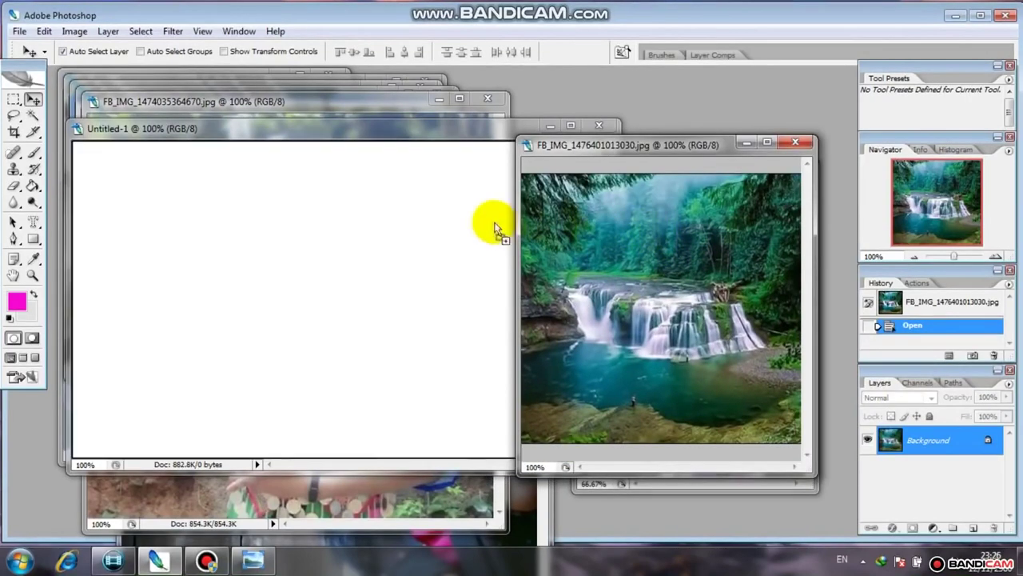
pyautogui.moveTo(428, 227); pyautogui.dragTo(505, 232)
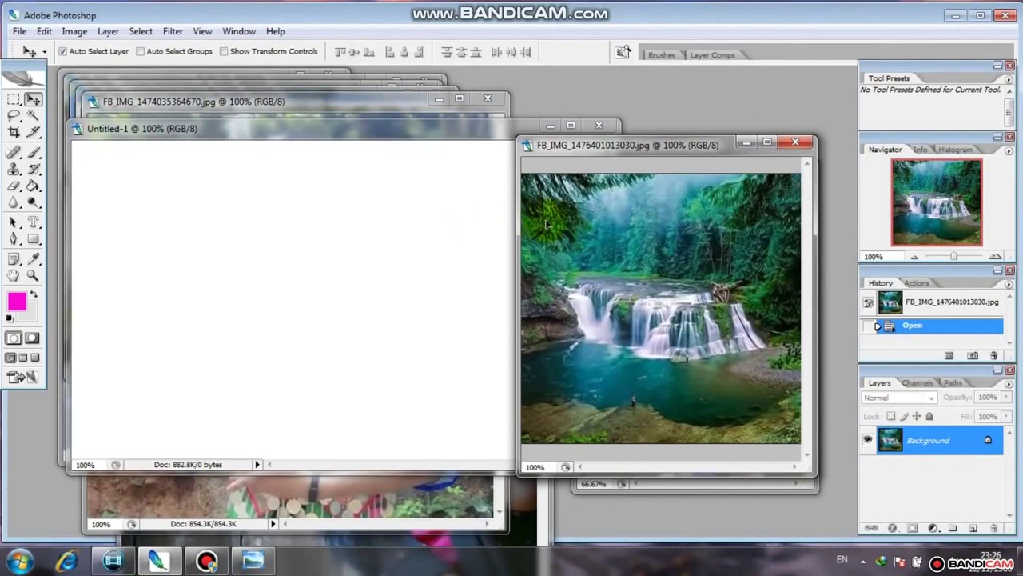
pyautogui.moveTo(506, 232)
pyautogui.mouseDown()
pyautogui.moveTo(598, 222)
pyautogui.moveTo(334, 230)
pyautogui.mouseUp()
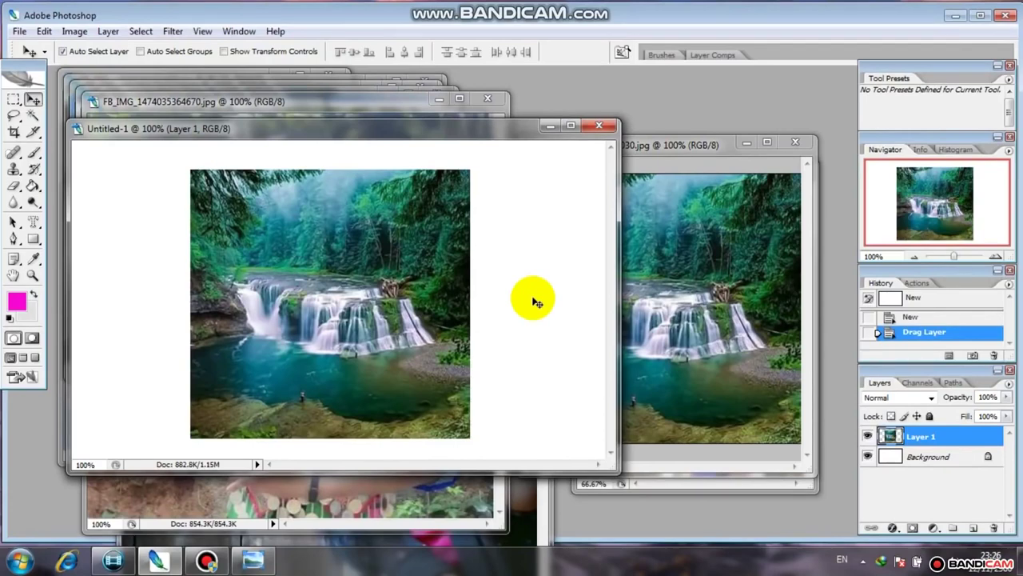
pyautogui.hotkey('ctrl', 't')
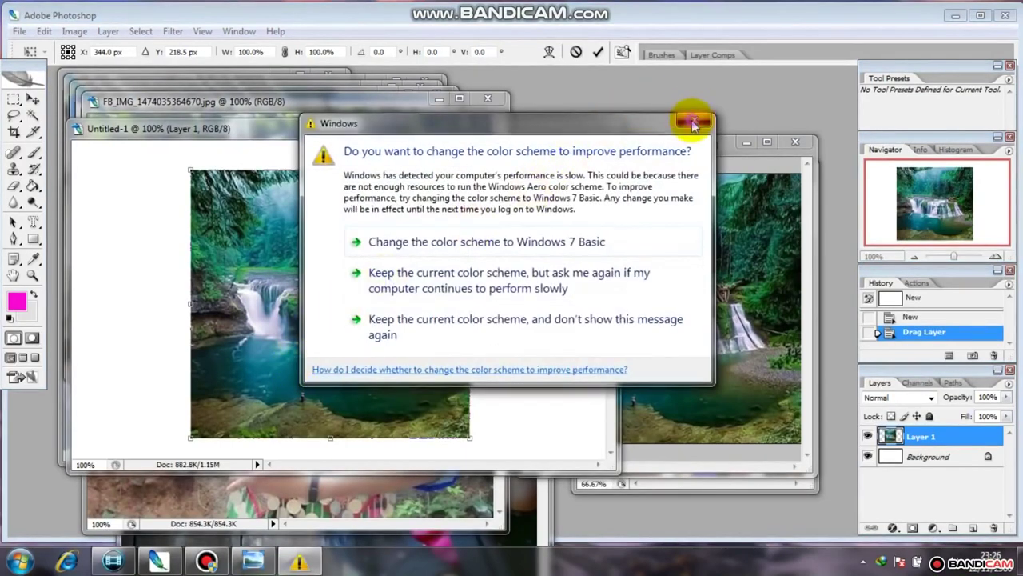
# Step: Stretch the waterfall layer's left, top, bottom and right edges to the canvas edges and commit
pyautogui.click(693, 122)
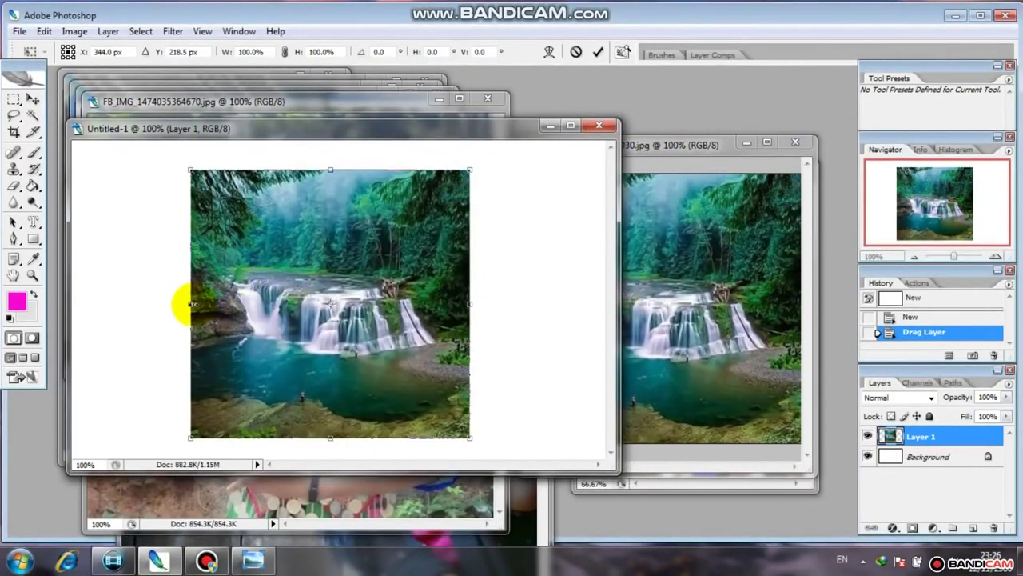
pyautogui.moveTo(192, 304); pyautogui.dragTo(74, 307)
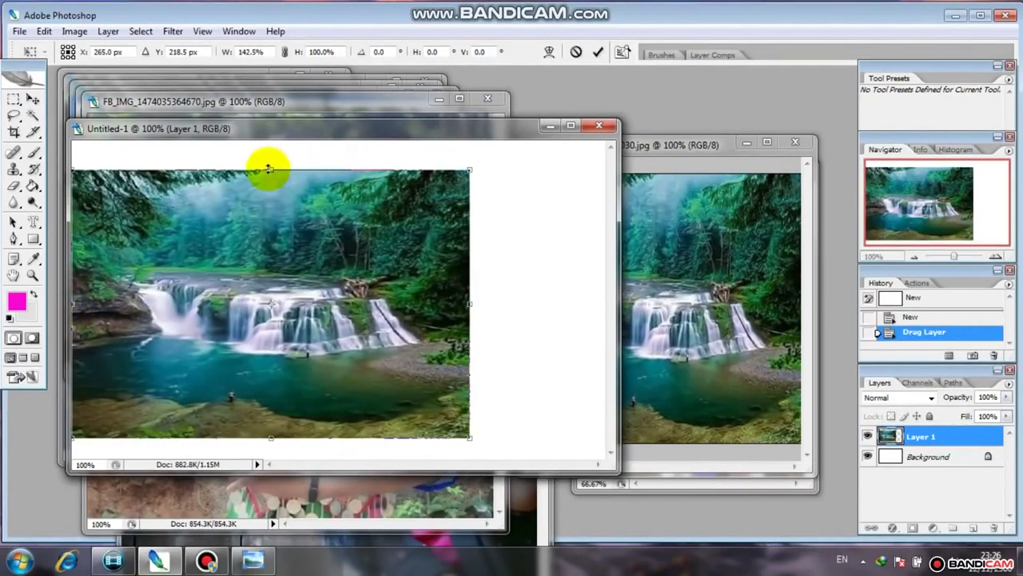
pyautogui.moveTo(268, 169); pyautogui.dragTo(269, 141)
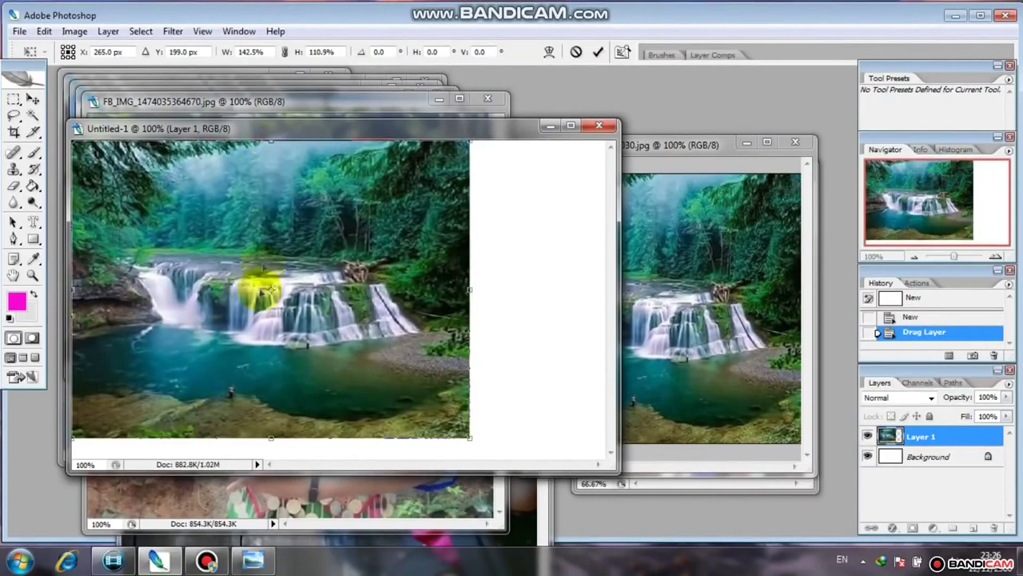
pyautogui.moveTo(270, 437); pyautogui.dragTo(270, 458)
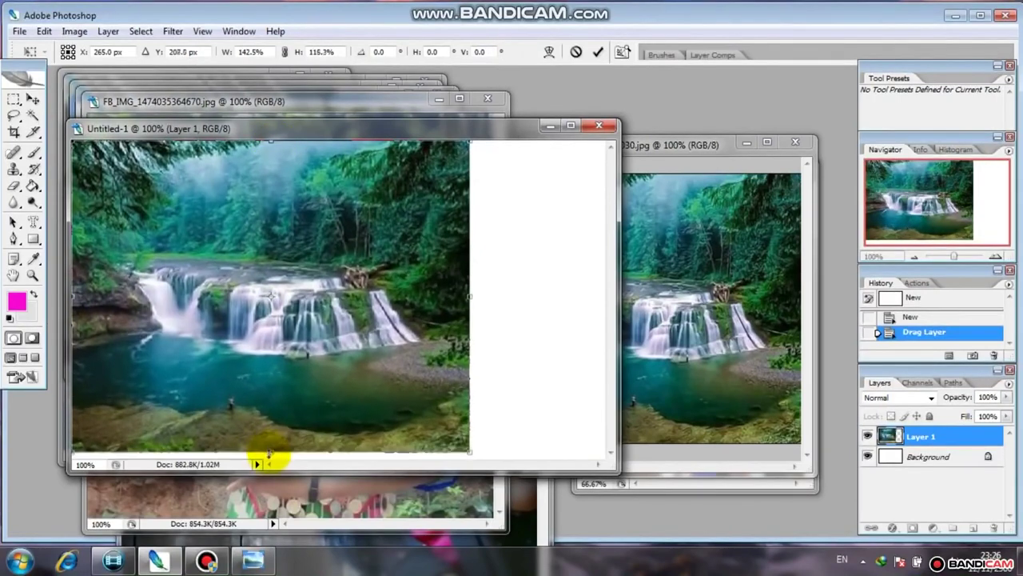
pyautogui.moveTo(473, 298); pyautogui.dragTo(603, 293)
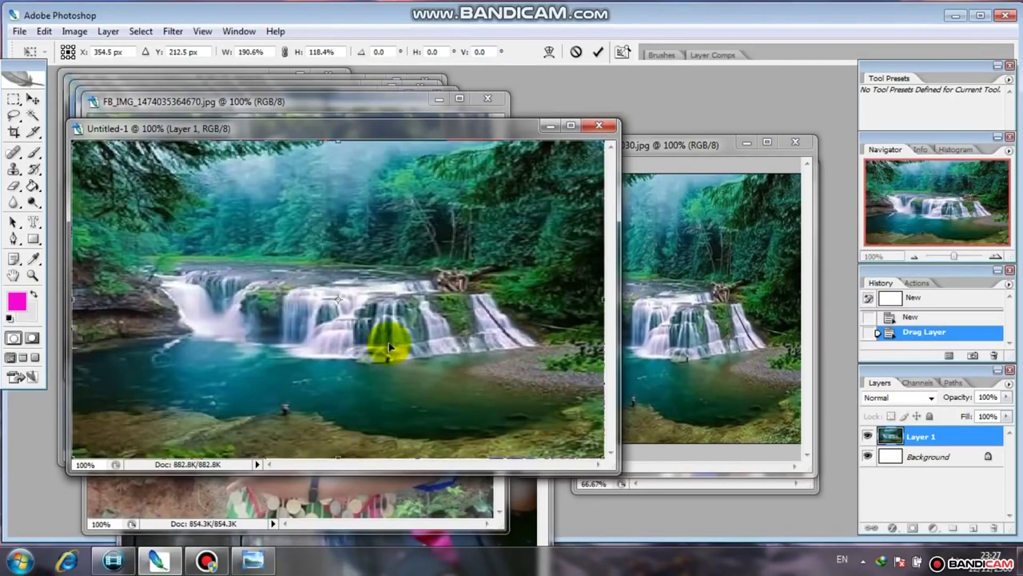
pyautogui.press('Return')
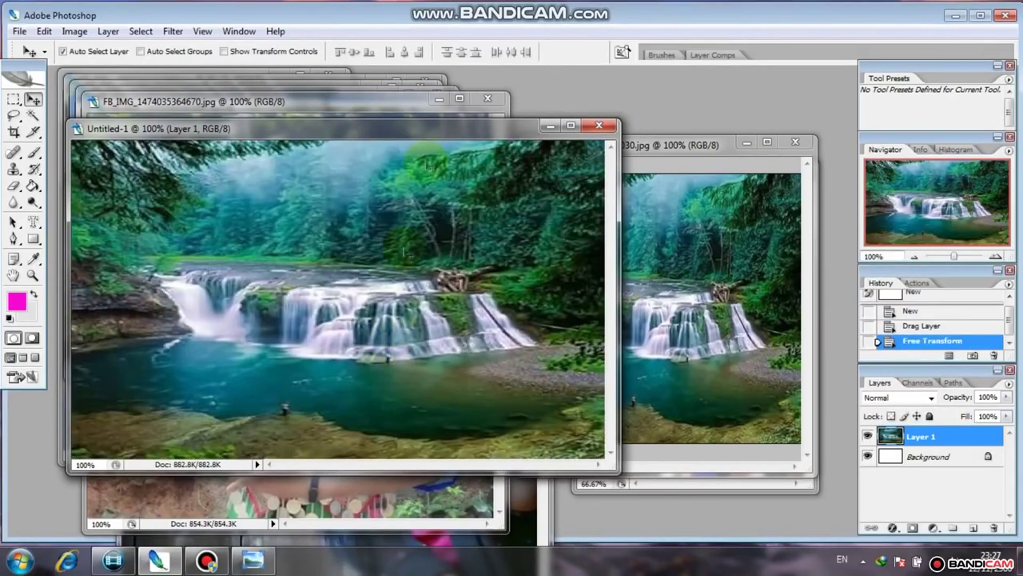
# Step: Reposition Untitled-1 and bring the umbrella-girl photo window into view
pyautogui.moveTo(399, 133)
pyautogui.mouseDown()
pyautogui.moveTo(451, 136)
pyautogui.moveTo(401, 97)
pyautogui.mouseUp()
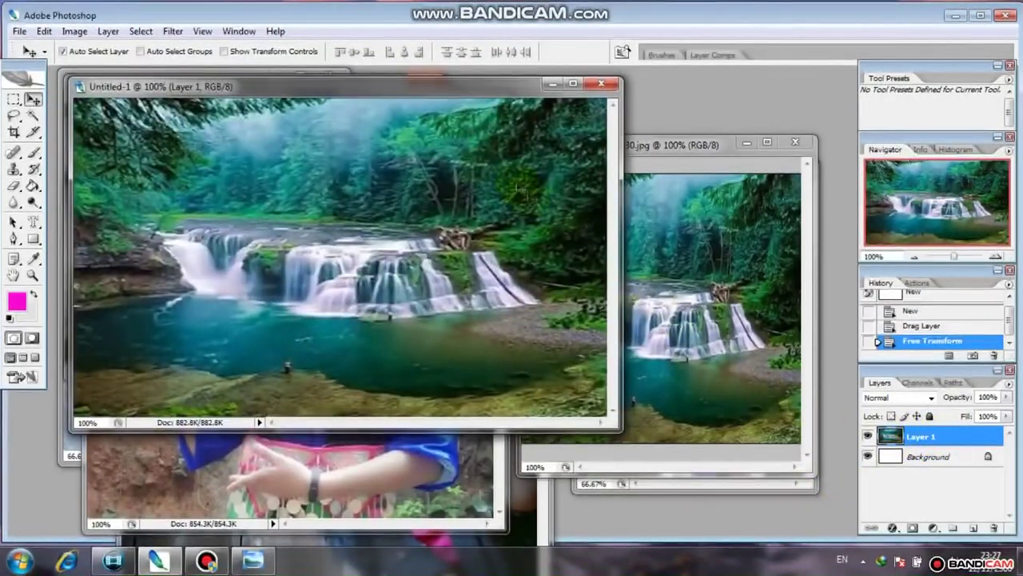
pyautogui.moveTo(422, 91)
pyautogui.mouseDown()
pyautogui.moveTo(498, 138)
pyautogui.moveTo(435, 162)
pyautogui.moveTo(473, 142)
pyautogui.mouseUp()
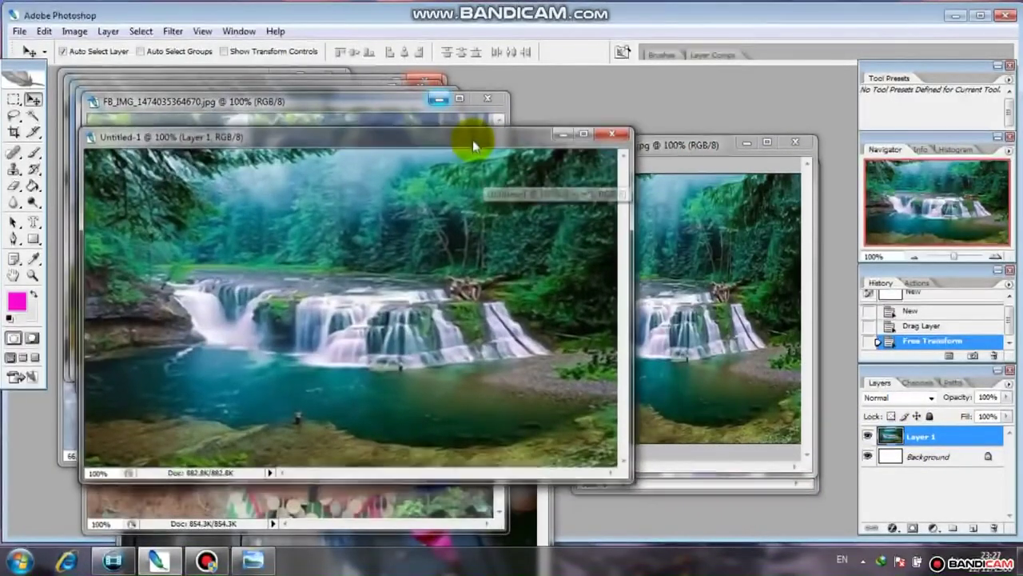
pyautogui.click(798, 147)
pyautogui.click(798, 147)
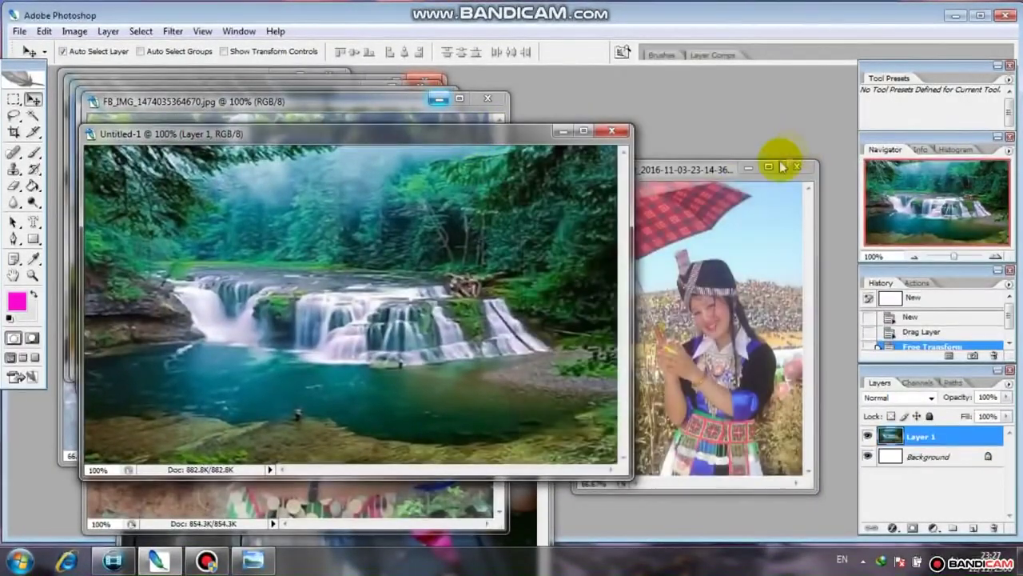
pyautogui.moveTo(708, 160)
pyautogui.mouseDown()
pyautogui.moveTo(722, 134)
pyautogui.moveTo(702, 231)
pyautogui.moveTo(710, 183)
pyautogui.moveTo(735, 157)
pyautogui.mouseUp()
# Step: Drag the umbrella-girl photo into Untitled-1 as Layer 2, nudge it left, and maximize the window
pyautogui.moveTo(652, 257); pyautogui.dragTo(574, 240)
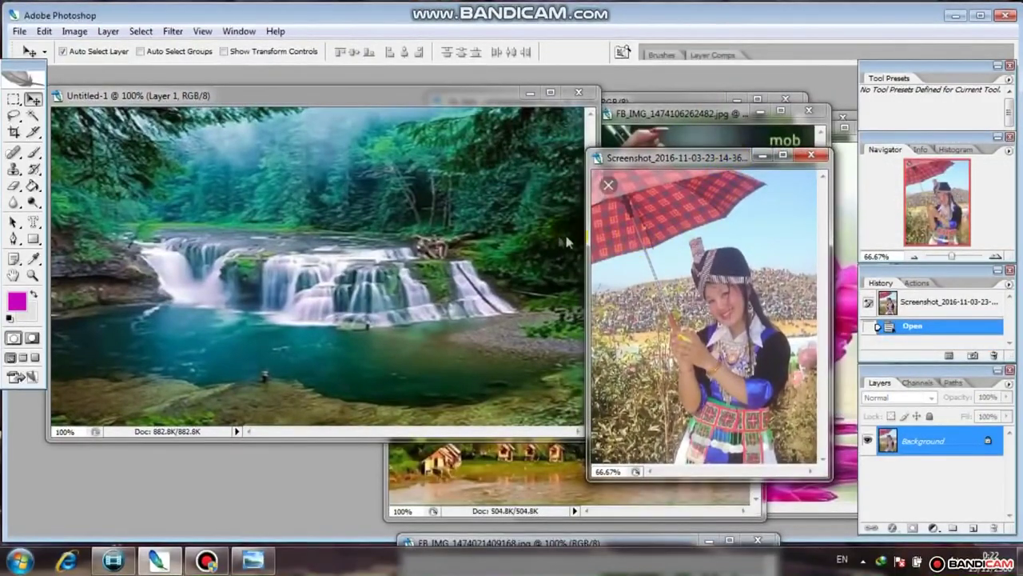
pyautogui.click(33, 99)
pyautogui.moveTo(674, 243)
pyautogui.mouseDown()
pyautogui.moveTo(259, 244)
pyautogui.moveTo(302, 228)
pyautogui.mouseUp()
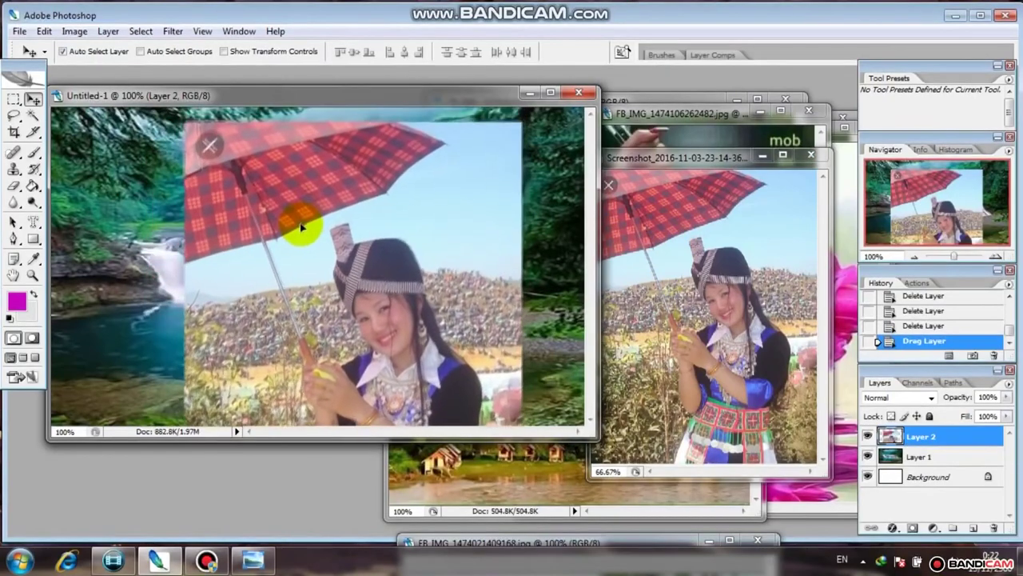
pyautogui.moveTo(302, 227); pyautogui.dragTo(296, 226)
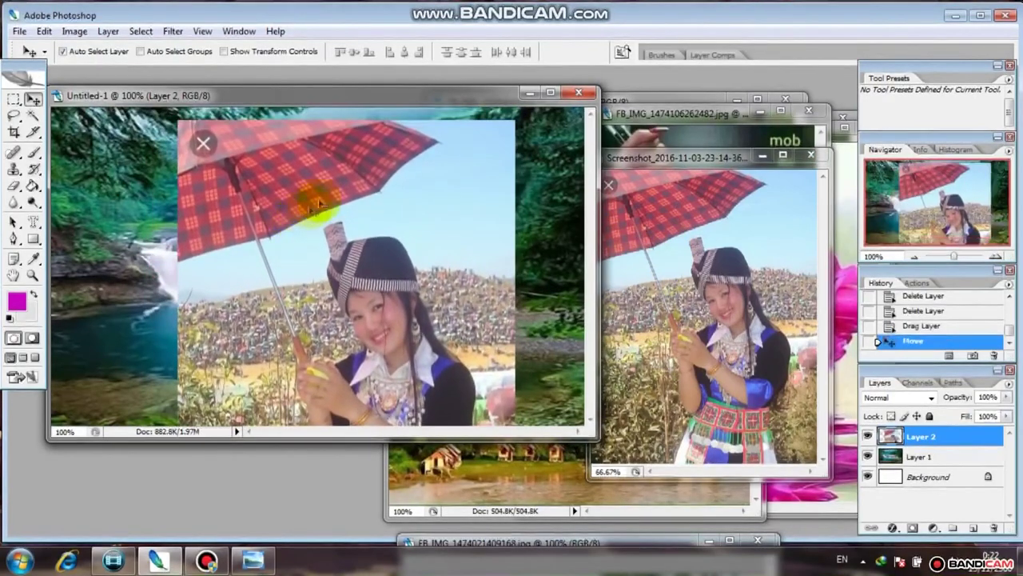
pyautogui.click(553, 95)
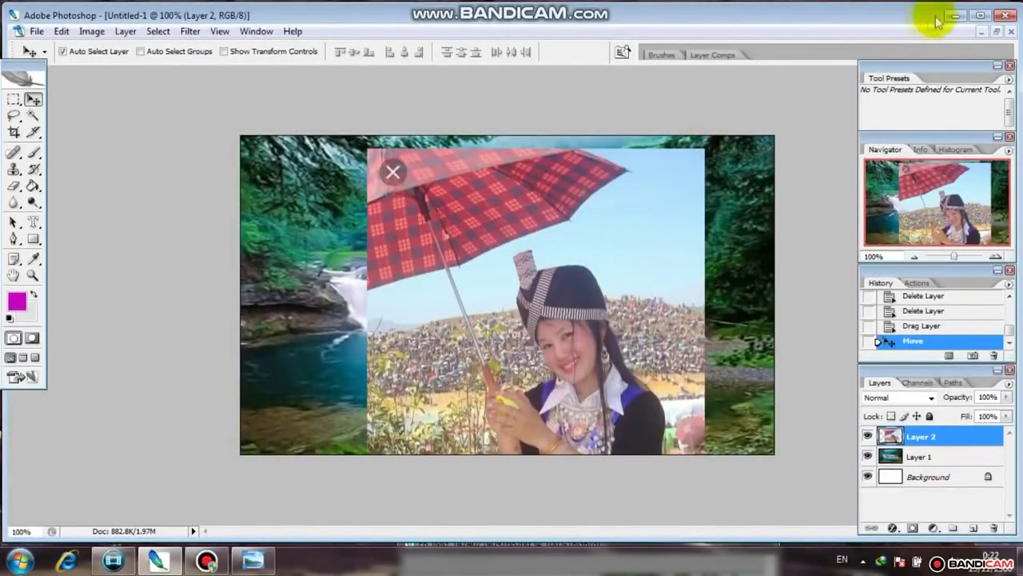
# Step: With the collage maximized, erase a small patch on the umbrella's left edge
pyautogui.click(996, 31)
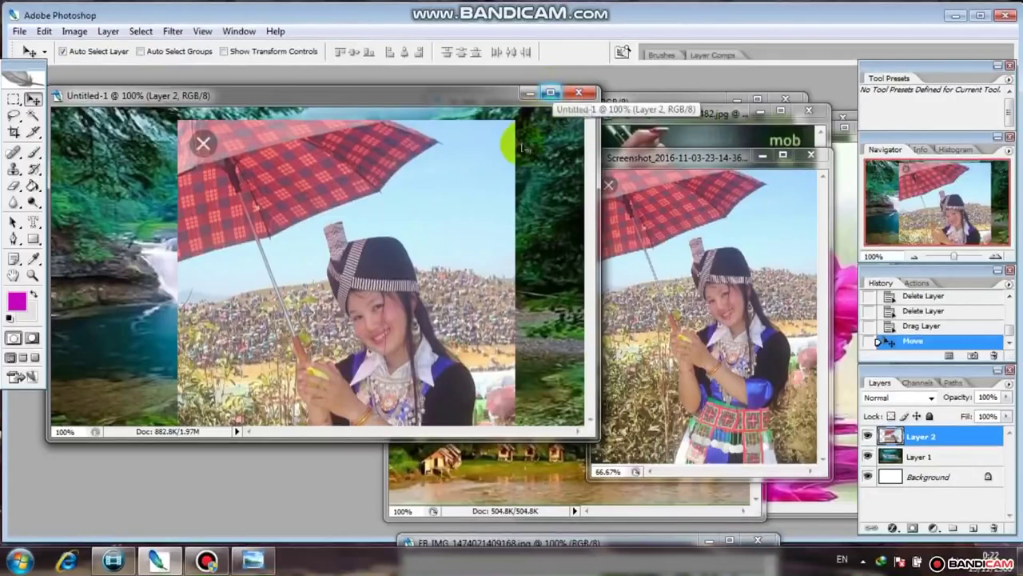
pyautogui.click(550, 91)
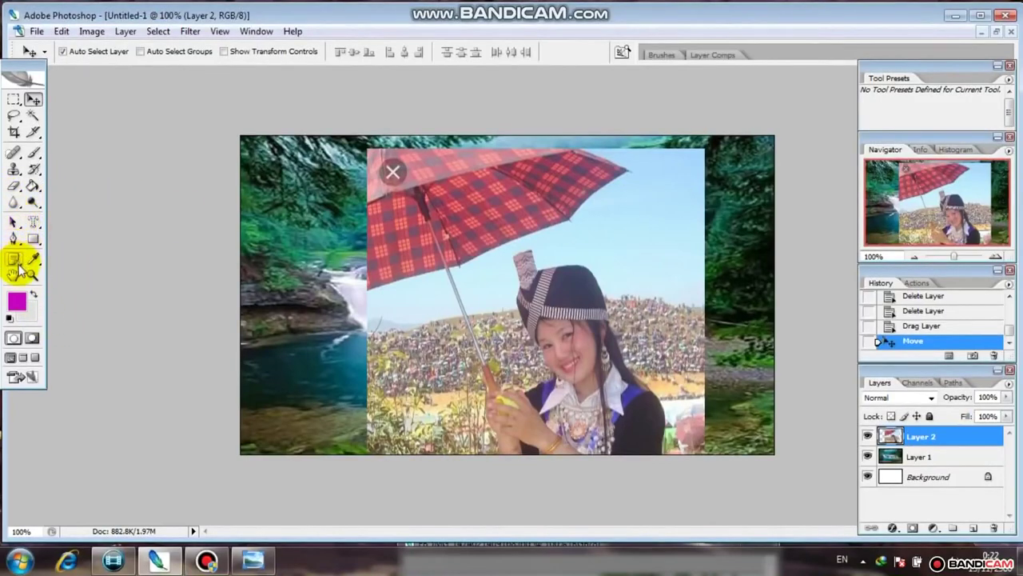
pyautogui.click(23, 187)
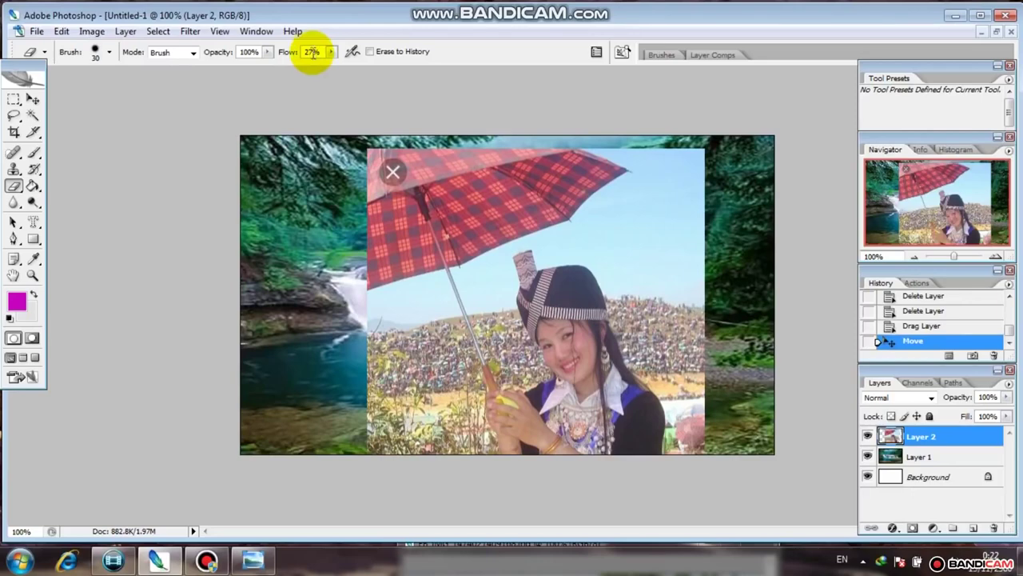
pyautogui.moveTo(390, 227); pyautogui.dragTo(377, 227)
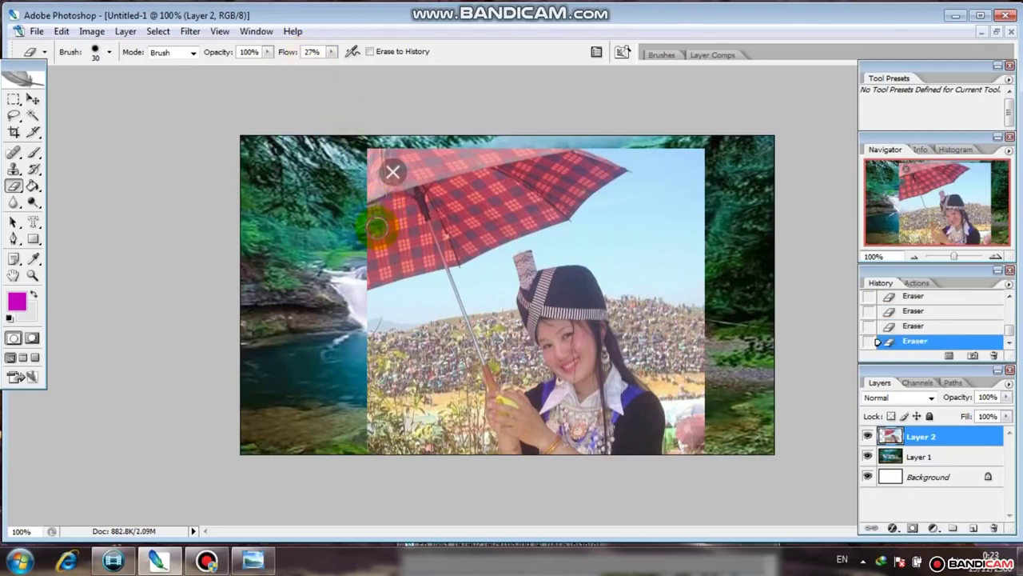
# Step: Set the eraser to a 62 px brush at 99% flow and keep erasing the umbrella edge
pyautogui.rightClick(378, 227)
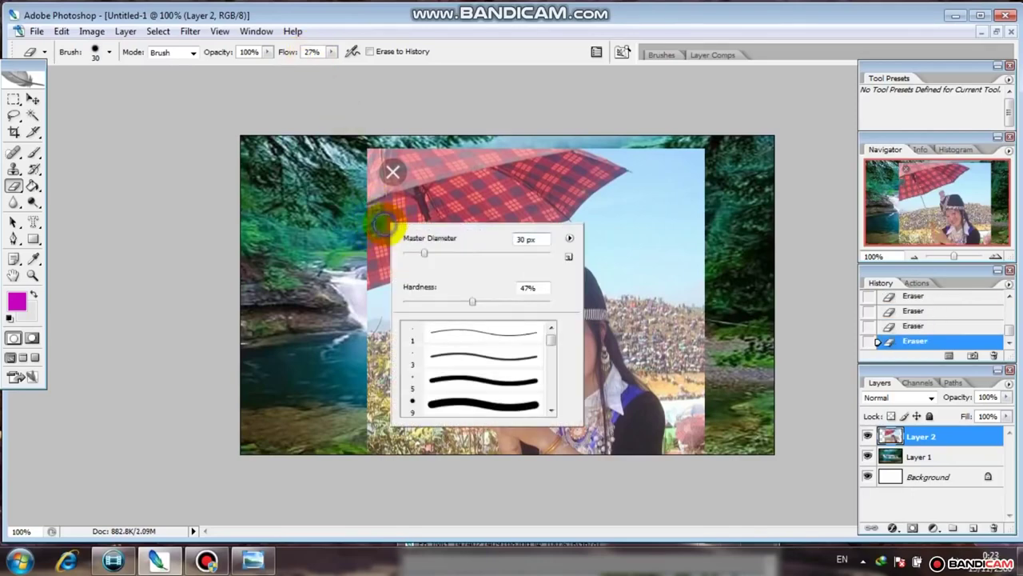
pyautogui.click(394, 172)
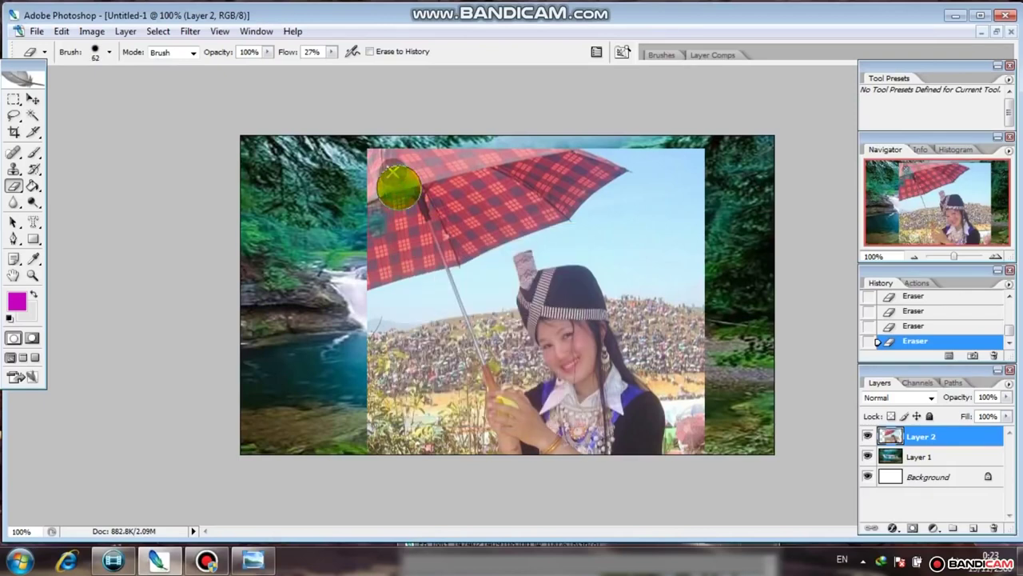
pyautogui.click(333, 52)
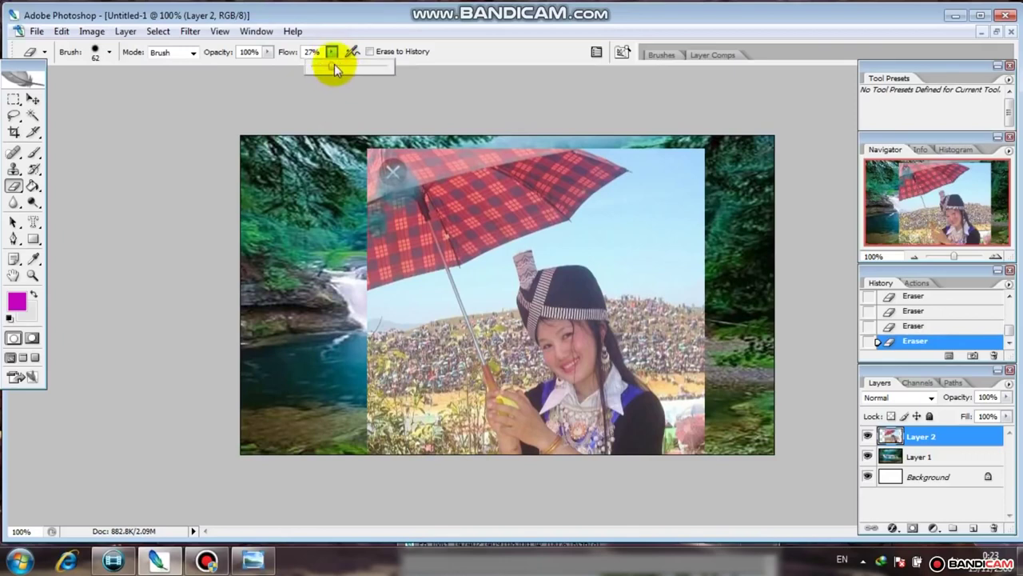
pyautogui.moveTo(335, 64); pyautogui.dragTo(370, 65)
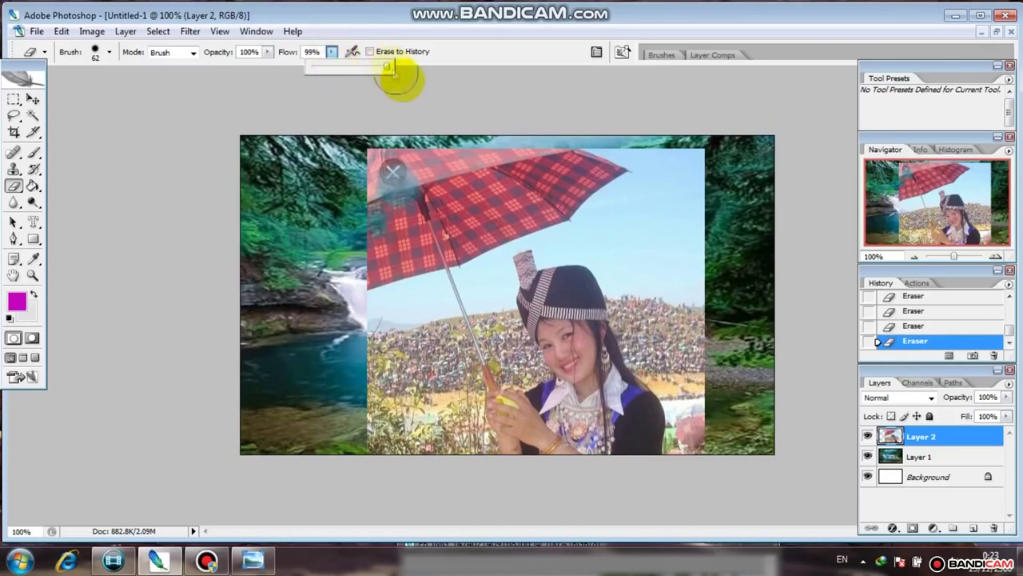
pyautogui.click(387, 170)
# Step: Erase the red umbrella from Layer 2 so the trees and waterfall show through
pyautogui.moveTo(384, 164)
pyautogui.mouseDown()
pyautogui.moveTo(380, 240)
pyautogui.moveTo(424, 205)
pyautogui.moveTo(430, 235)
pyautogui.moveTo(418, 213)
pyautogui.moveTo(407, 319)
pyautogui.mouseUp()
pyautogui.moveTo(408, 222)
pyautogui.mouseDown()
pyautogui.moveTo(456, 178)
pyautogui.moveTo(640, 172)
pyautogui.moveTo(399, 155)
pyautogui.moveTo(480, 195)
pyautogui.moveTo(469, 217)
pyautogui.moveTo(679, 164)
pyautogui.moveTo(632, 148)
pyautogui.moveTo(675, 255)
pyautogui.moveTo(701, 145)
pyautogui.moveTo(688, 344)
pyautogui.moveTo(619, 240)
pyautogui.moveTo(498, 221)
pyautogui.moveTo(479, 240)
pyautogui.moveTo(468, 285)
pyautogui.moveTo(482, 361)
pyautogui.moveTo(384, 410)
pyautogui.moveTo(424, 303)
pyautogui.moveTo(480, 330)
pyautogui.moveTo(469, 331)
pyautogui.moveTo(525, 263)
pyautogui.mouseUp()
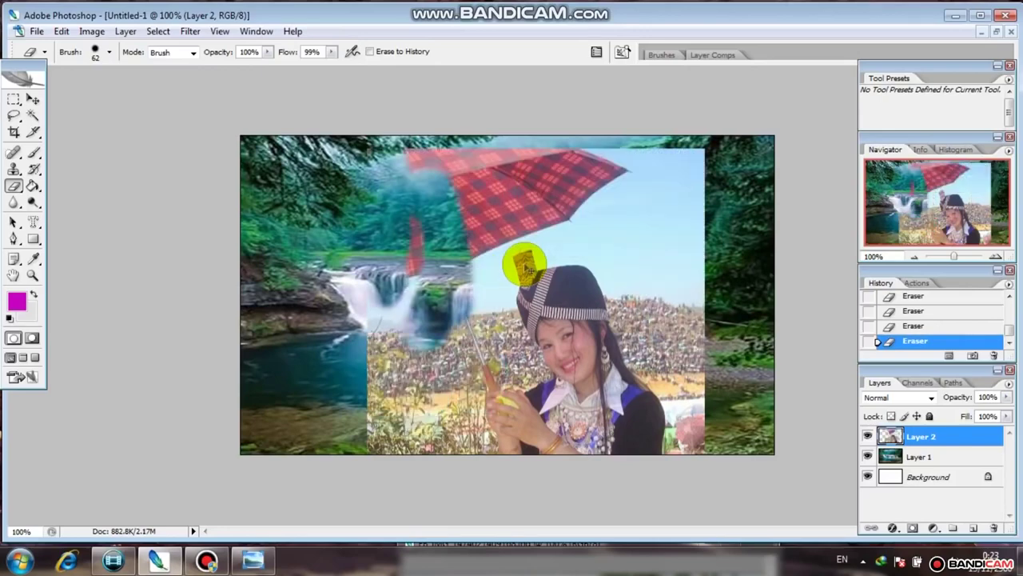
pyautogui.moveTo(525, 263)
pyautogui.mouseDown()
pyautogui.moveTo(498, 265)
pyautogui.moveTo(472, 296)
pyautogui.moveTo(572, 183)
pyautogui.moveTo(676, 227)
pyautogui.mouseUp()
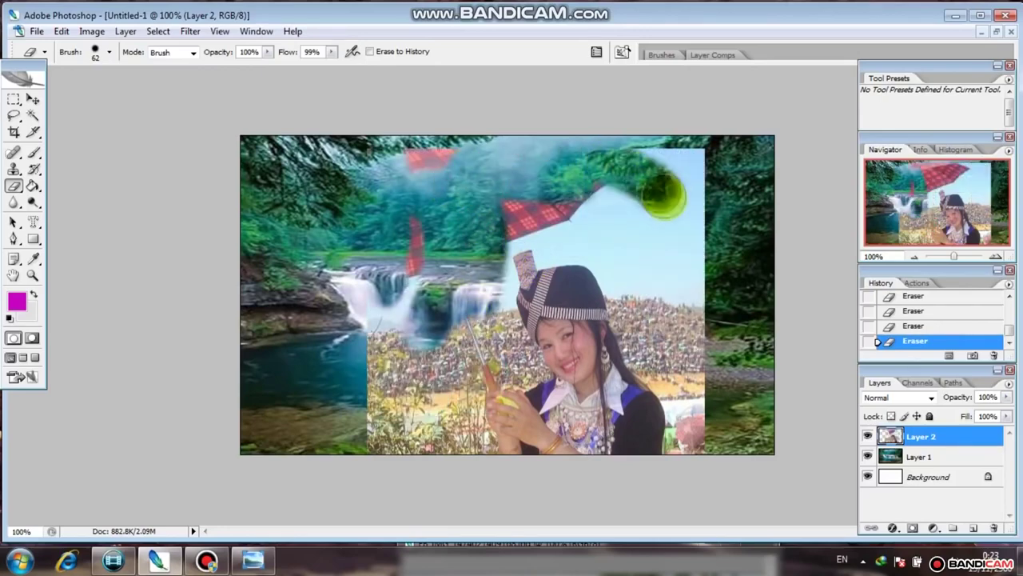
pyautogui.click(676, 228)
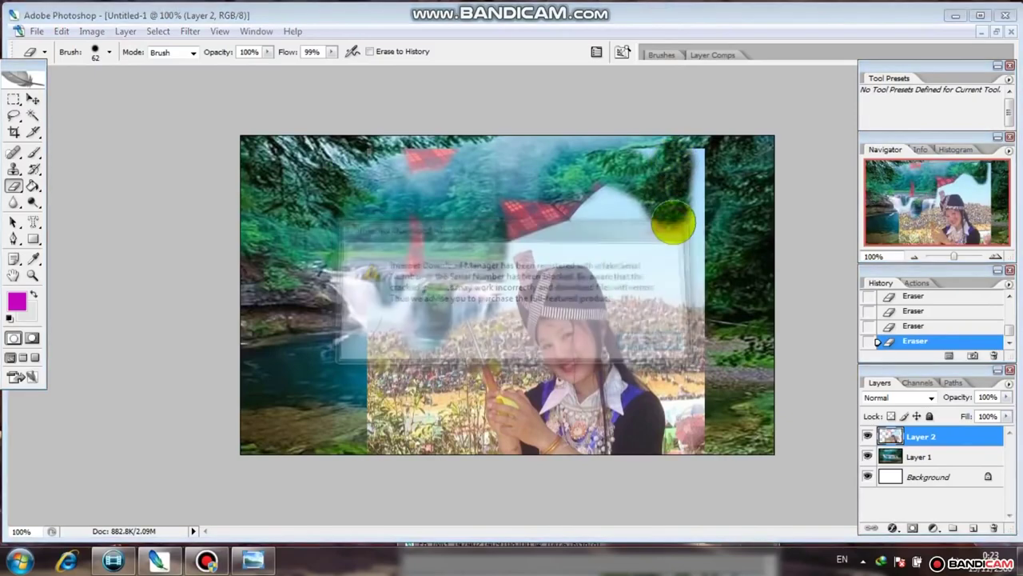
pyautogui.click(645, 186)
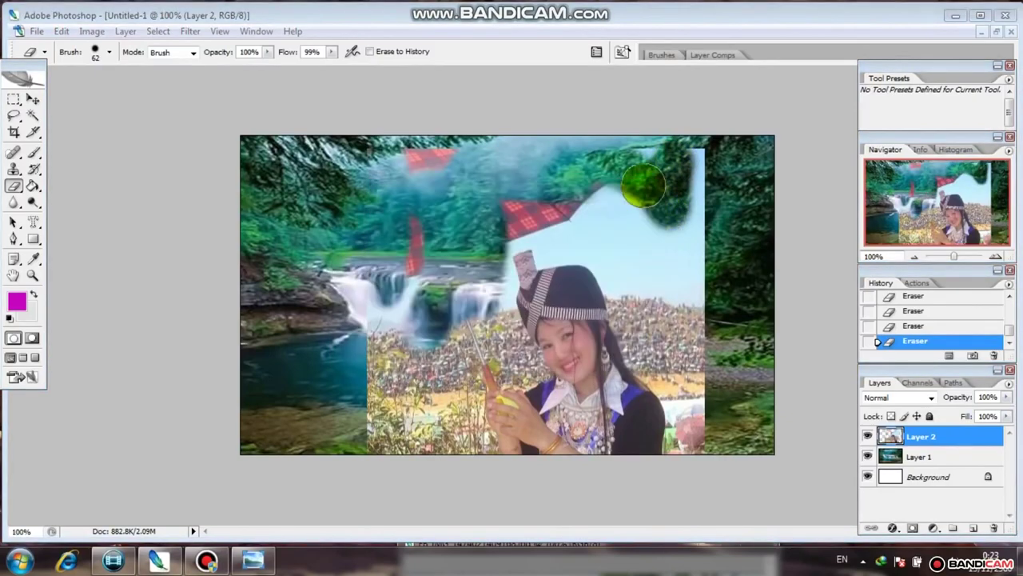
pyautogui.moveTo(434, 165)
pyautogui.mouseDown()
pyautogui.moveTo(445, 156)
pyautogui.moveTo(399, 216)
pyautogui.moveTo(365, 354)
pyautogui.moveTo(400, 228)
pyautogui.moveTo(376, 389)
pyautogui.moveTo(437, 361)
pyautogui.moveTo(429, 408)
pyautogui.moveTo(422, 434)
pyautogui.moveTo(377, 423)
pyautogui.moveTo(405, 312)
pyautogui.moveTo(472, 213)
pyautogui.moveTo(657, 210)
pyautogui.moveTo(686, 160)
pyautogui.moveTo(680, 178)
pyautogui.moveTo(648, 168)
pyautogui.moveTo(555, 176)
pyautogui.moveTo(634, 248)
pyautogui.moveTo(681, 338)
pyautogui.moveTo(694, 281)
pyautogui.moveTo(691, 302)
pyautogui.moveTo(650, 284)
pyautogui.moveTo(567, 221)
pyautogui.moveTo(485, 229)
pyautogui.mouseUp()
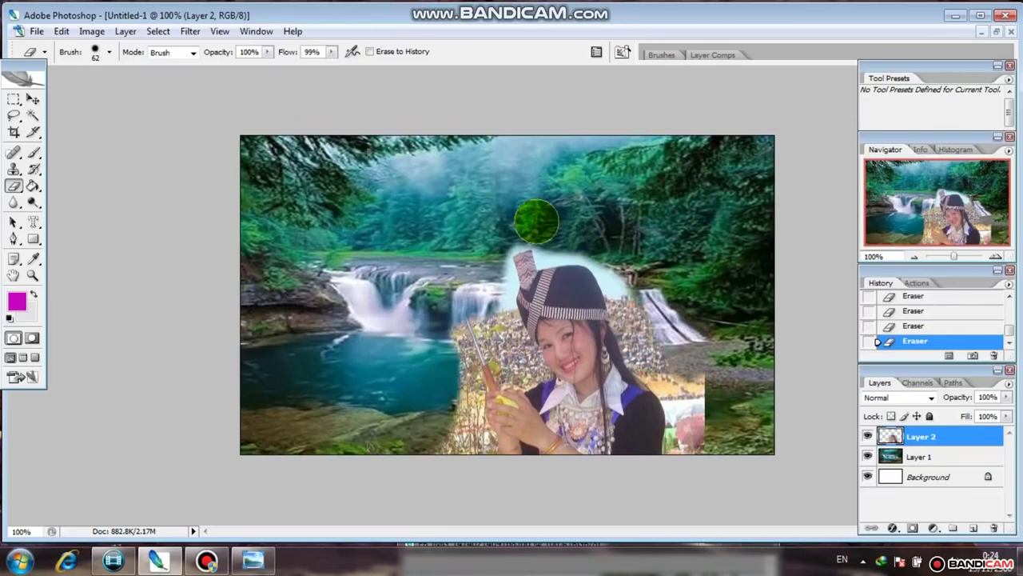
# Step: Erase the light halo around the hat and the crowd left of the girl to reveal the water
pyautogui.scroll(1, 537, 226)
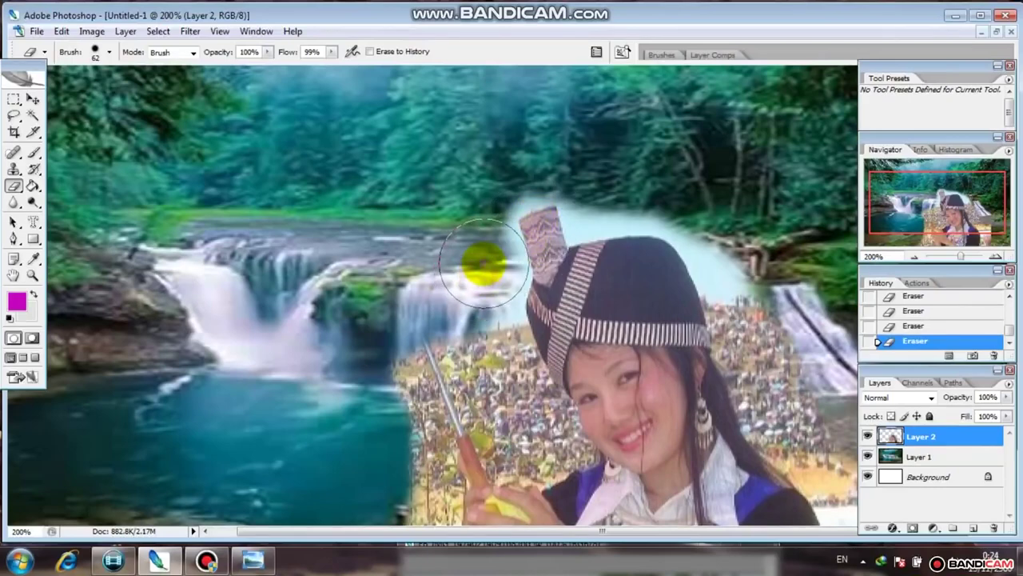
pyautogui.click(517, 167)
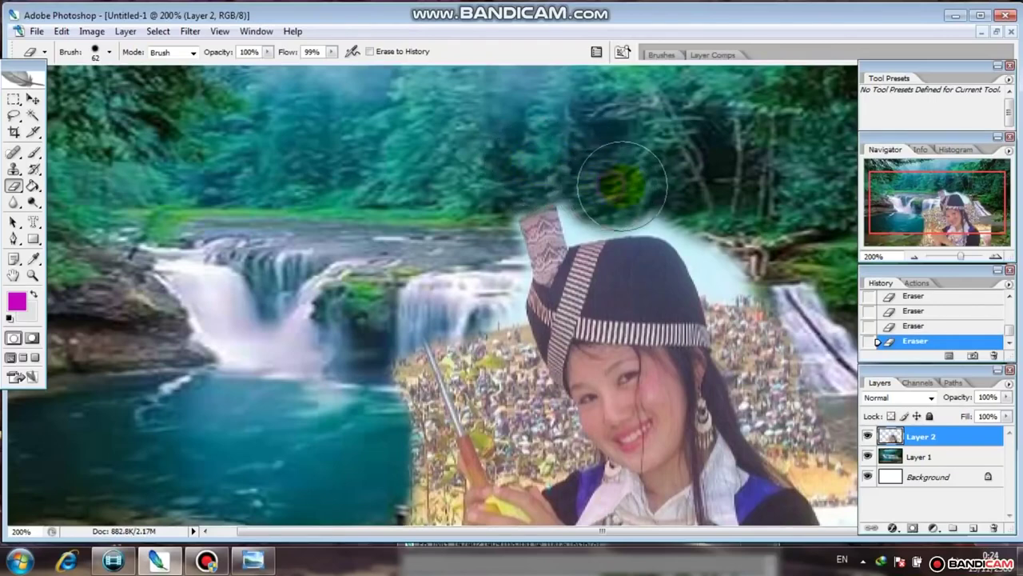
pyautogui.moveTo(696, 216); pyautogui.dragTo(799, 328)
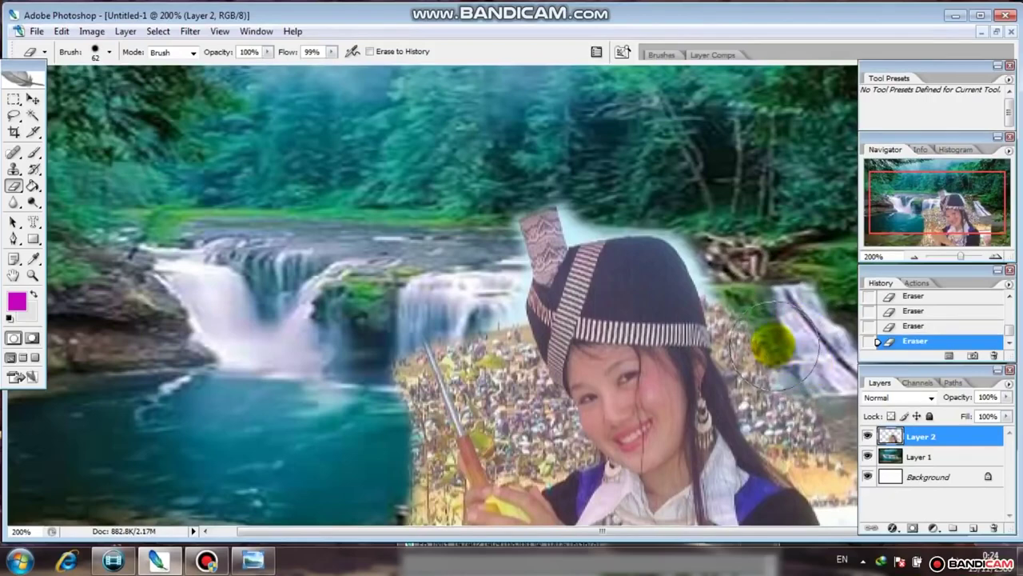
pyautogui.moveTo(799, 327)
pyautogui.mouseDown()
pyautogui.moveTo(755, 334)
pyautogui.moveTo(737, 262)
pyautogui.moveTo(689, 198)
pyautogui.moveTo(600, 186)
pyautogui.mouseUp()
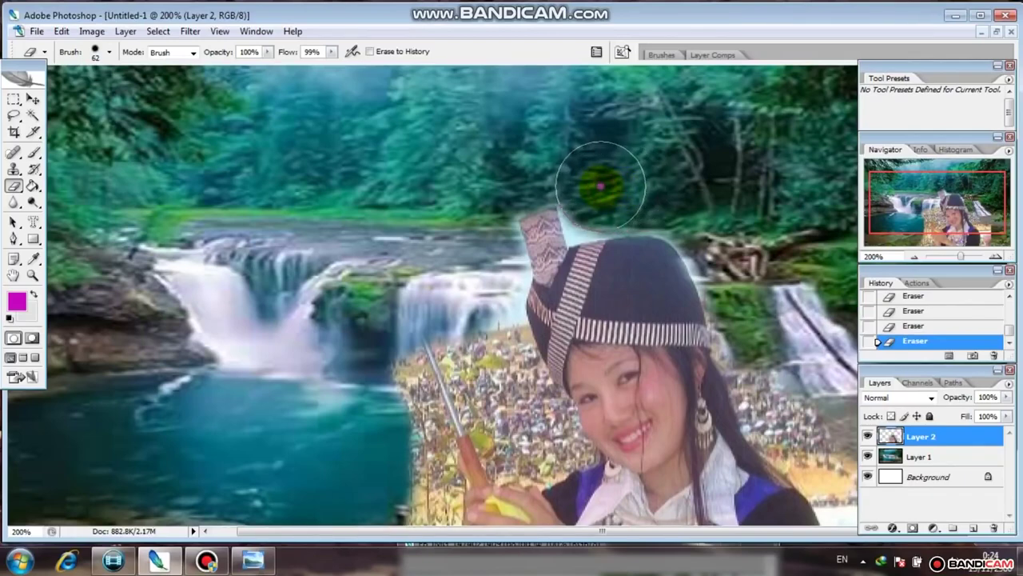
pyautogui.moveTo(452, 286)
pyautogui.mouseDown()
pyautogui.moveTo(432, 436)
pyautogui.moveTo(448, 421)
pyautogui.moveTo(470, 433)
pyautogui.moveTo(422, 429)
pyautogui.moveTo(414, 489)
pyautogui.moveTo(416, 453)
pyautogui.moveTo(482, 389)
pyautogui.moveTo(492, 355)
pyautogui.moveTo(480, 335)
pyautogui.moveTo(491, 392)
pyautogui.moveTo(511, 429)
pyautogui.moveTo(523, 429)
pyautogui.moveTo(512, 391)
pyautogui.mouseUp()
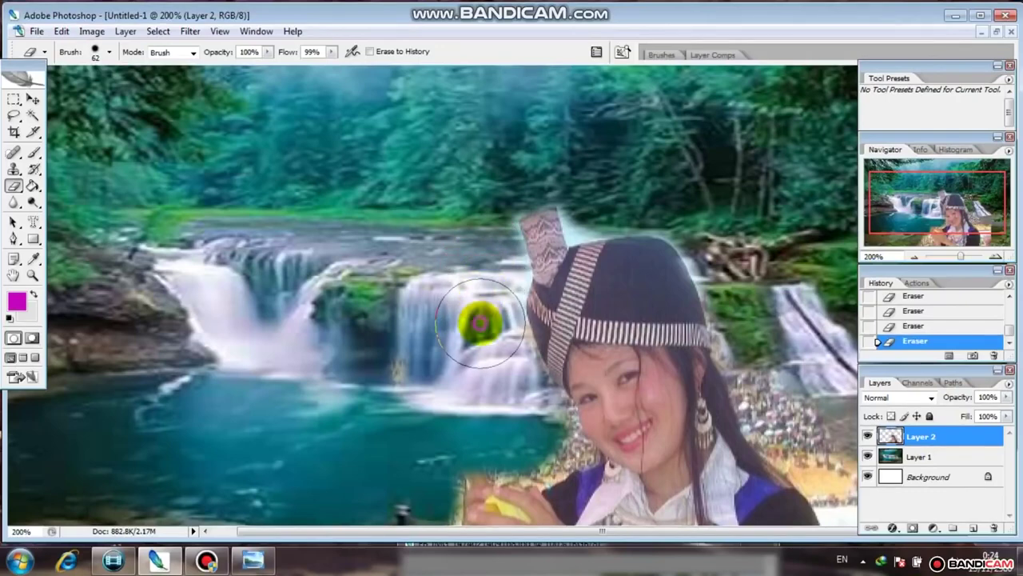
pyautogui.scroll(-2, 480, 352)
pyautogui.scroll(-1, 464, 272)
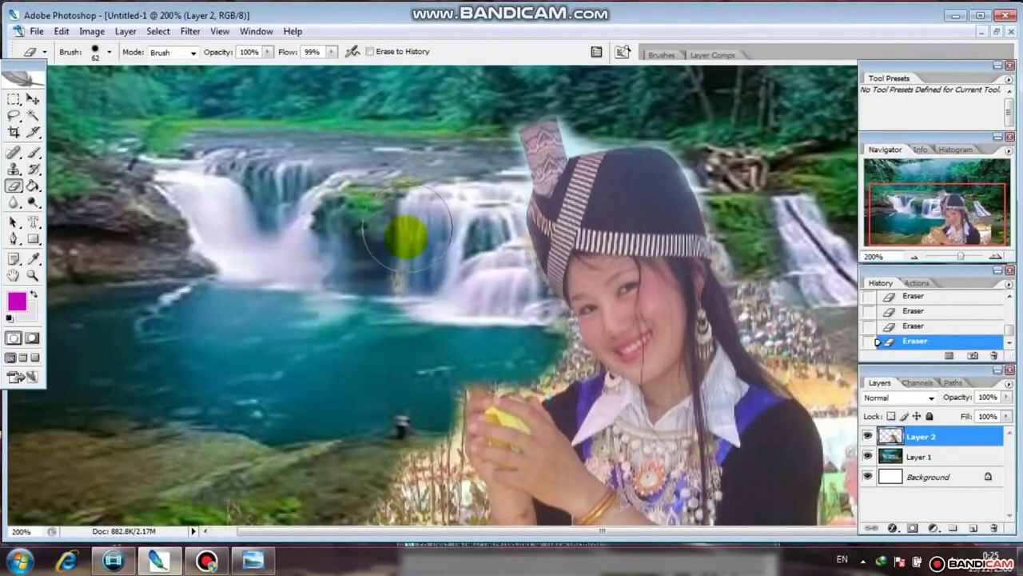
pyautogui.moveTo(399, 230); pyautogui.dragTo(402, 271)
# Step: Shrink the eraser to 23 px and erase the halo along the girl's hand and cheek
pyautogui.rightClick(402, 272)
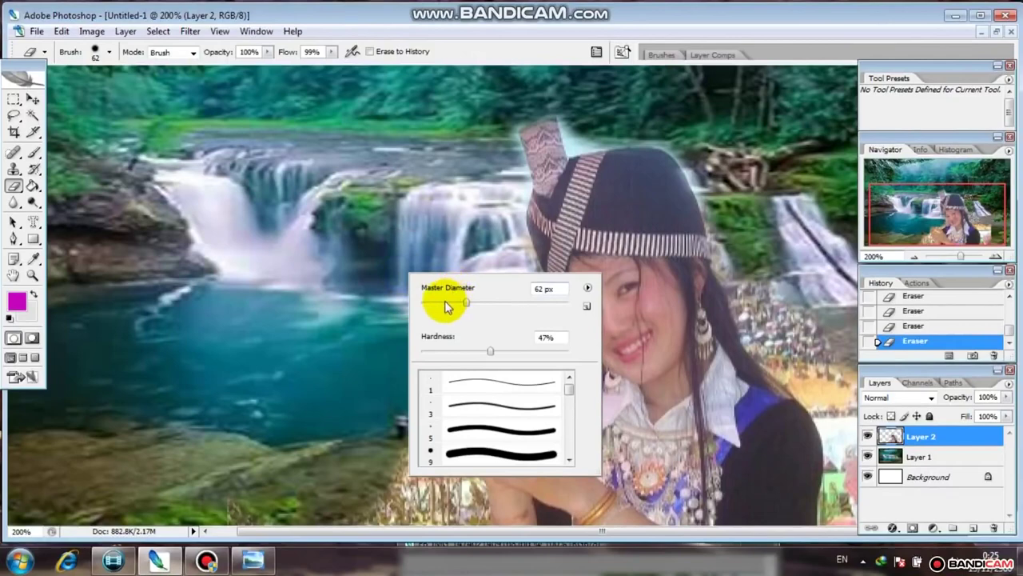
pyautogui.click(368, 281)
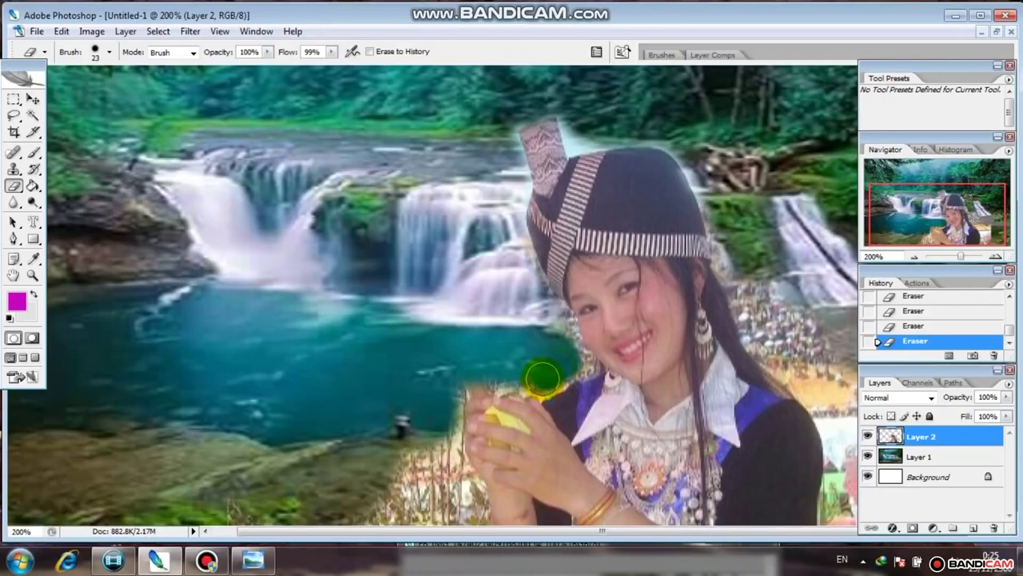
pyautogui.moveTo(542, 377)
pyautogui.mouseDown()
pyautogui.moveTo(523, 376)
pyautogui.moveTo(566, 352)
pyautogui.moveTo(578, 365)
pyautogui.moveTo(590, 343)
pyautogui.mouseUp()
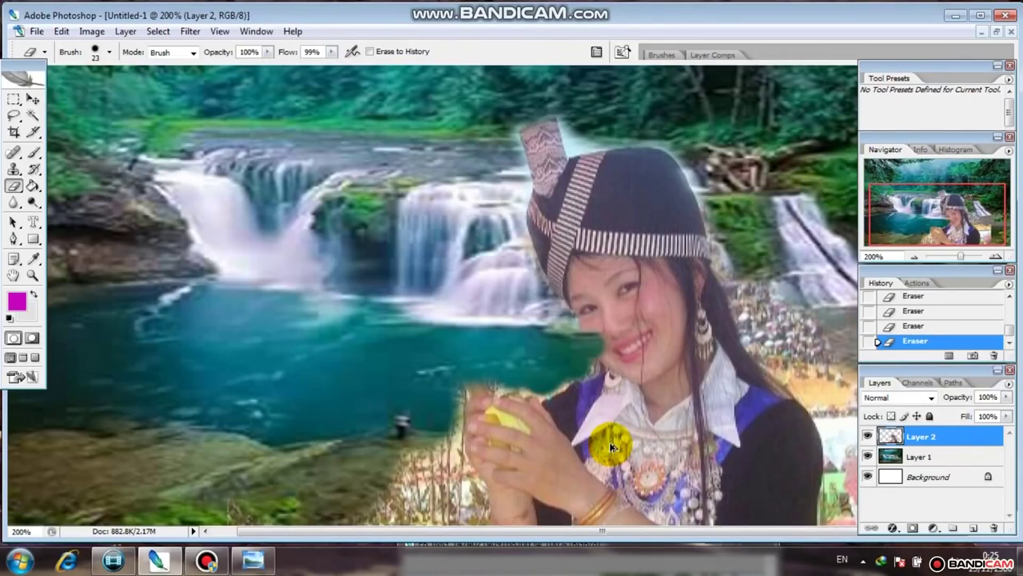
pyautogui.hotkey('ctrl', 'alt', 'z')
pyautogui.hotkey('ctrl', 'alt', 'z')
pyautogui.hotkey('ctrl', 'alt', 'z')
pyautogui.hotkey('ctrl', 'alt', 'z')
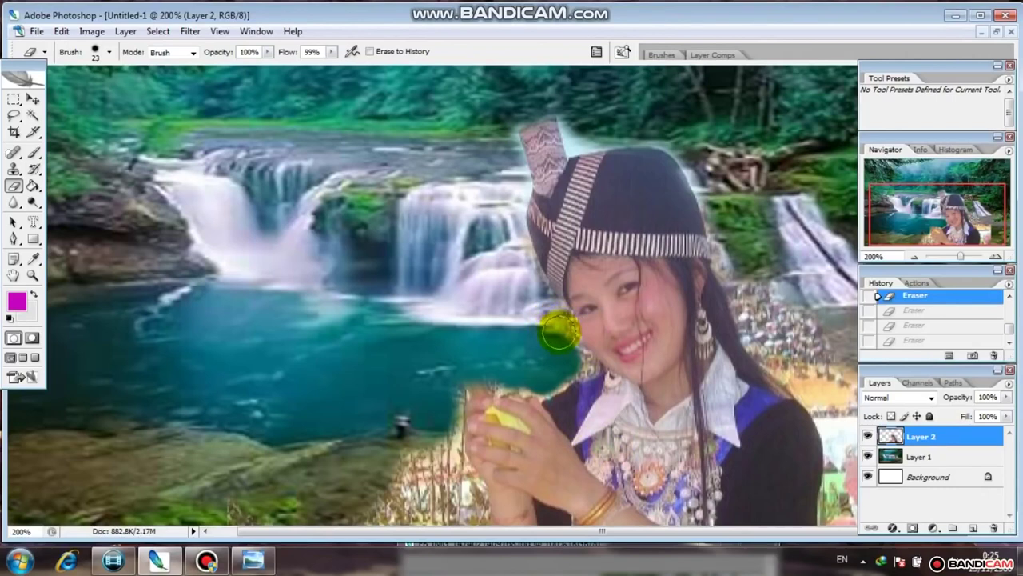
pyautogui.hotkey('ctrl', 'shift', 'z')
pyautogui.hotkey('ctrl', 'shift', 'z')
pyautogui.hotkey('ctrl', 'shift', 'z')
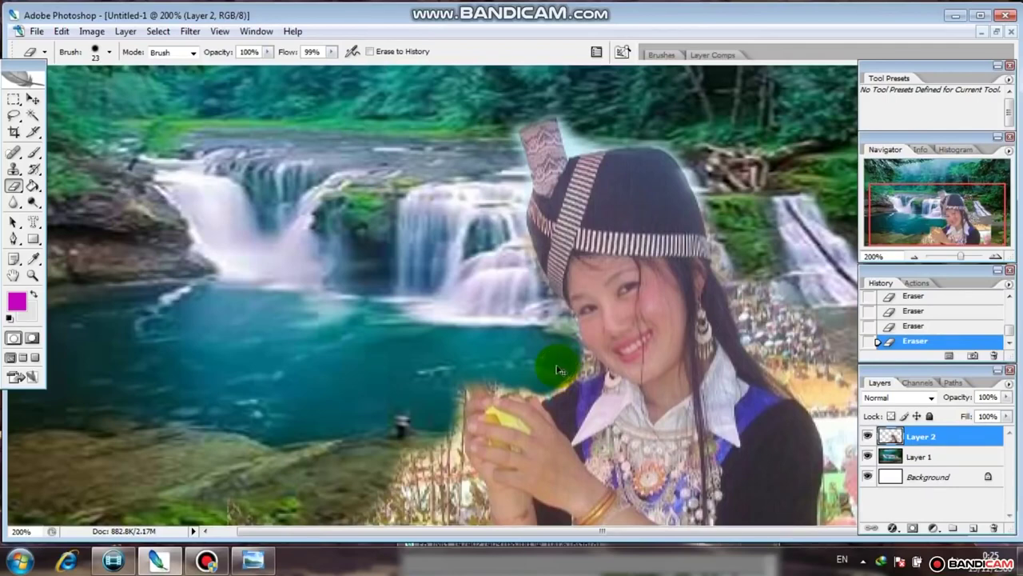
pyautogui.scroll(1, 560, 370)
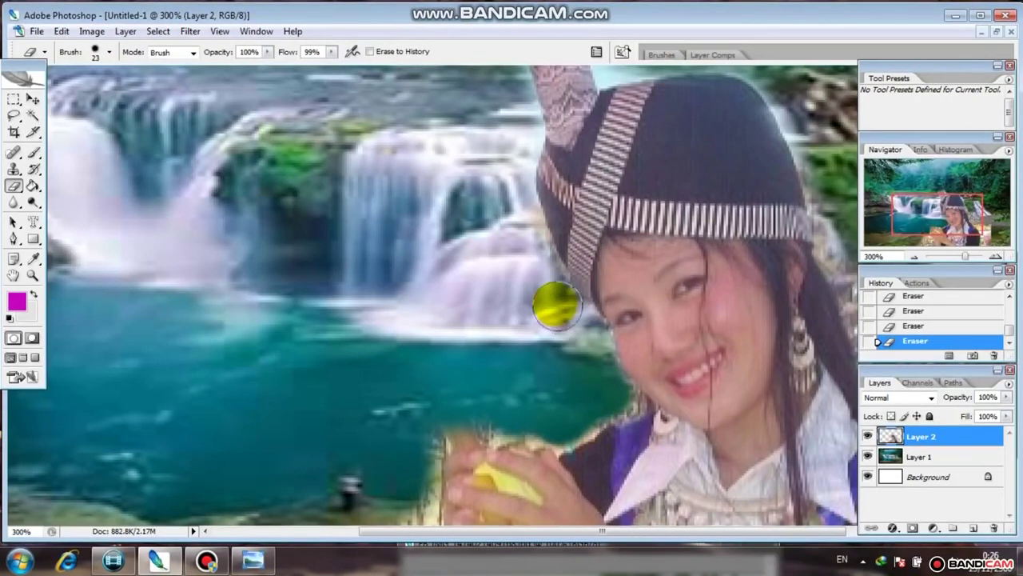
# Step: Erase the leftover strips along the girl's edge and the grass beside her clasped hands
pyautogui.moveTo(551, 302)
pyautogui.mouseDown()
pyautogui.moveTo(543, 282)
pyautogui.moveTo(599, 409)
pyautogui.mouseUp()
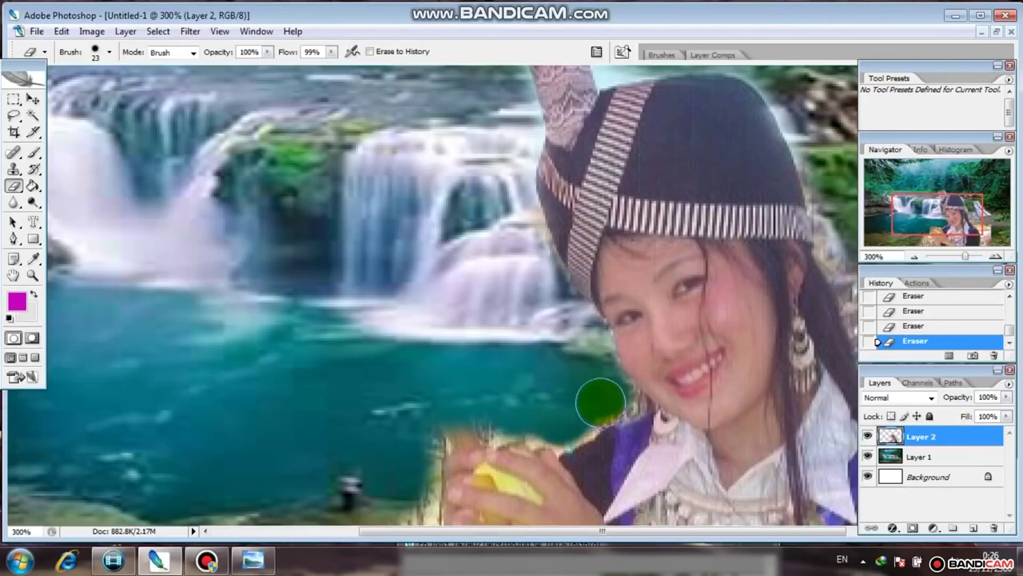
pyautogui.moveTo(600, 399)
pyautogui.mouseDown()
pyautogui.moveTo(548, 417)
pyautogui.moveTo(508, 410)
pyautogui.mouseUp()
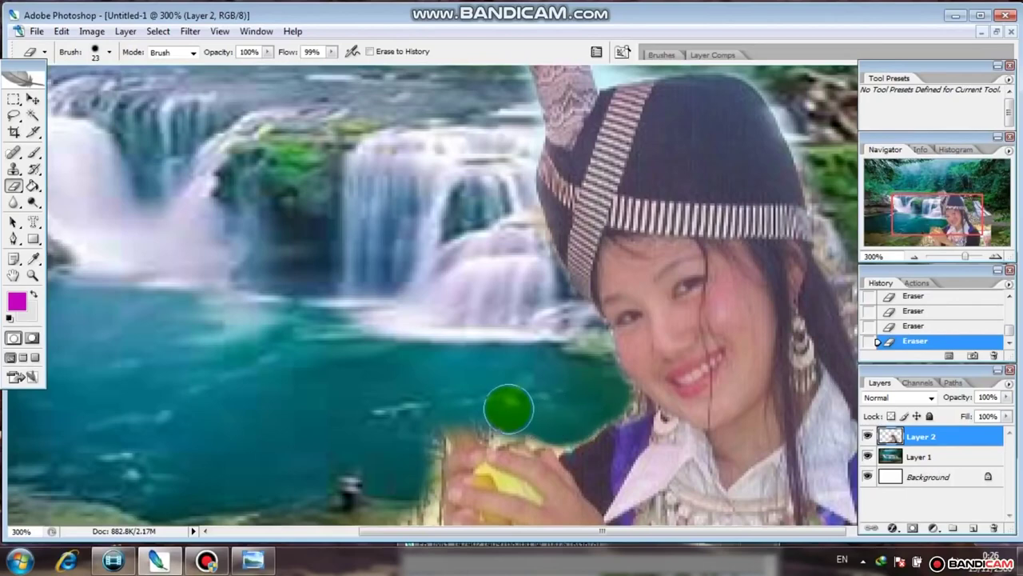
pyautogui.scroll(-3, 519, 368)
pyautogui.scroll(-2, 544, 320)
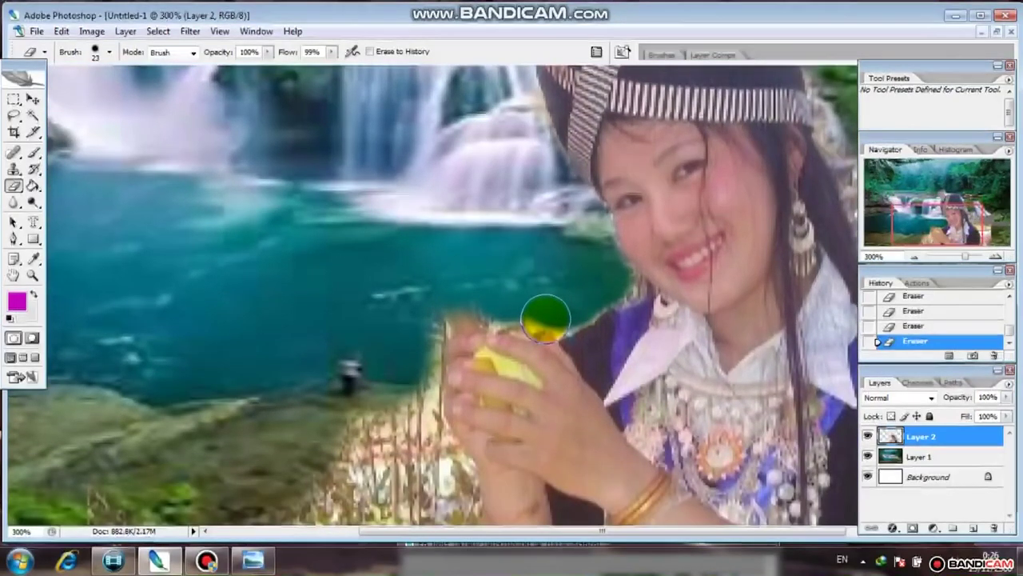
pyautogui.moveTo(389, 416); pyautogui.dragTo(383, 422)
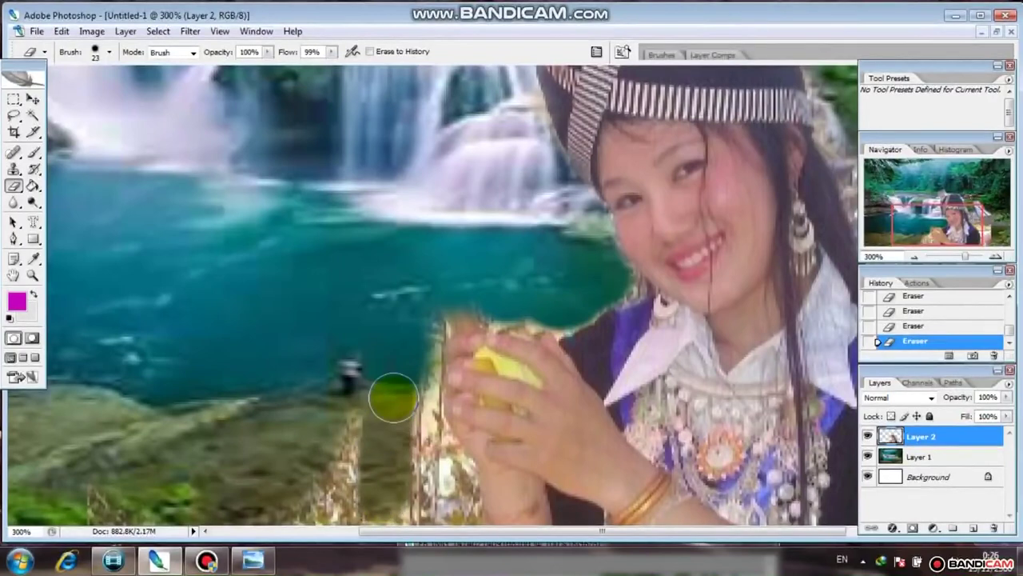
pyautogui.moveTo(397, 474)
pyautogui.mouseDown()
pyautogui.moveTo(409, 499)
pyautogui.moveTo(343, 383)
pyautogui.moveTo(336, 448)
pyautogui.moveTo(308, 491)
pyautogui.moveTo(117, 496)
pyautogui.mouseUp()
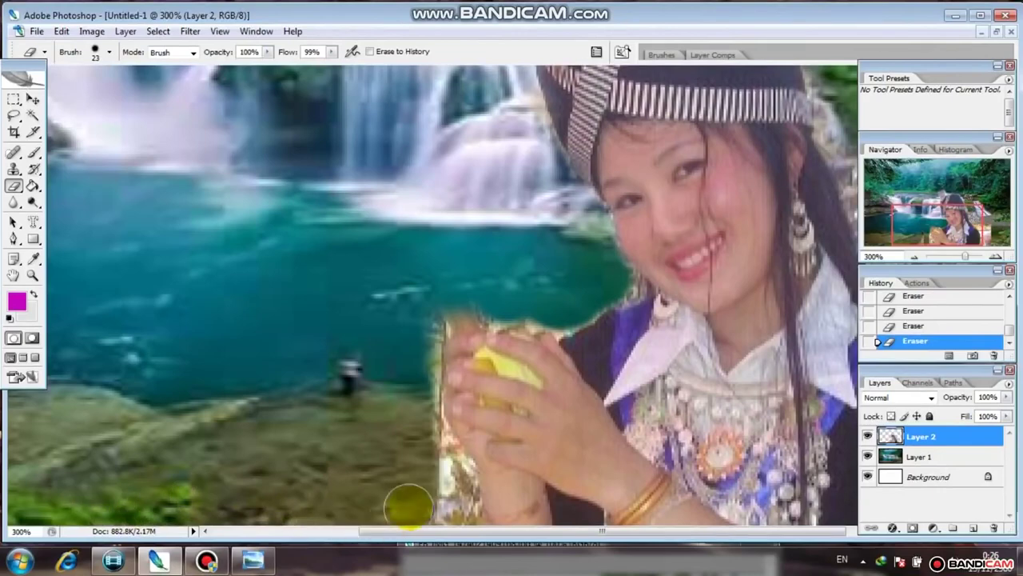
pyautogui.moveTo(437, 480); pyautogui.dragTo(430, 445)
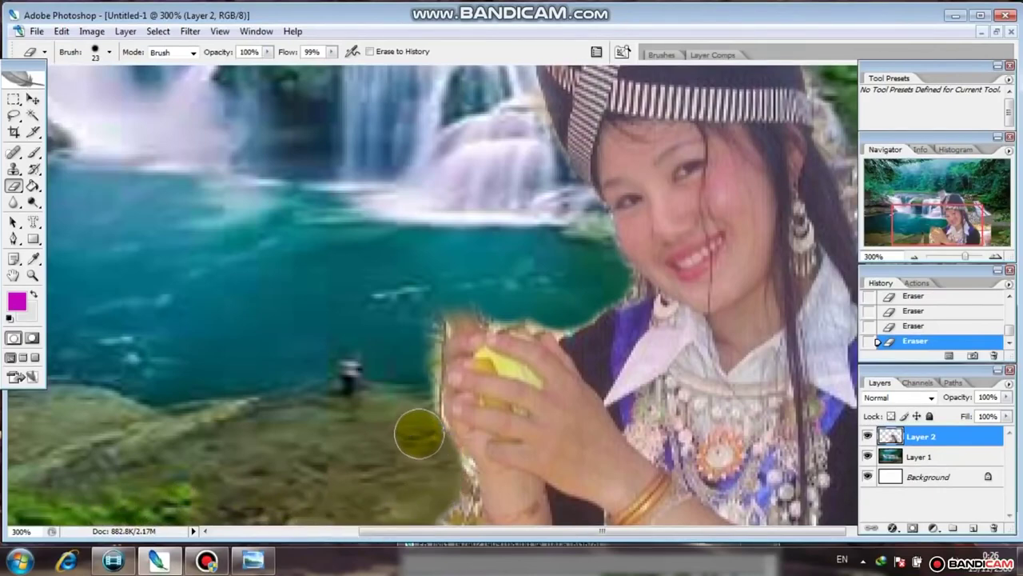
pyautogui.scroll(2, 411, 478)
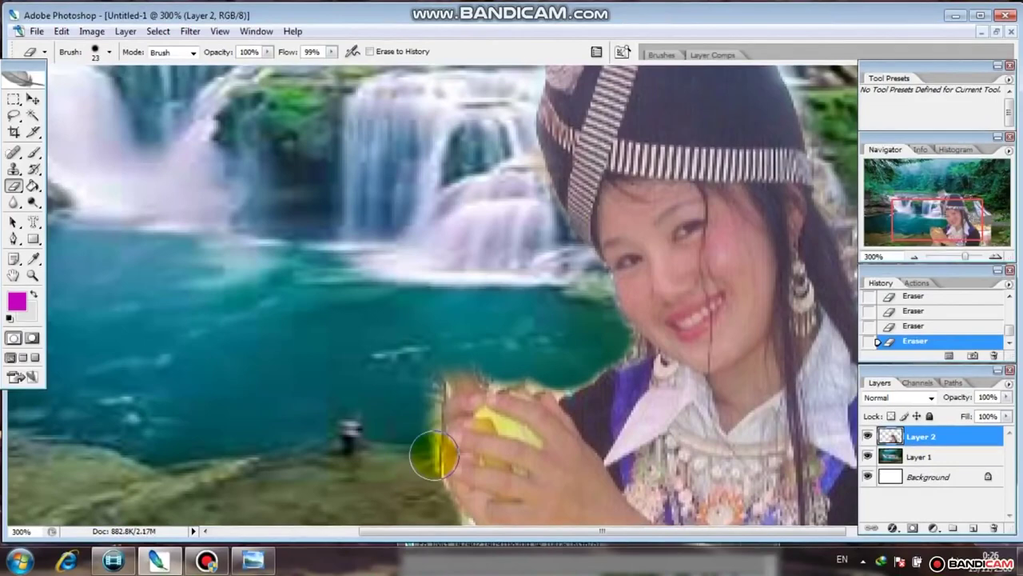
pyautogui.hotkey('ctrl', 'alt', '0')
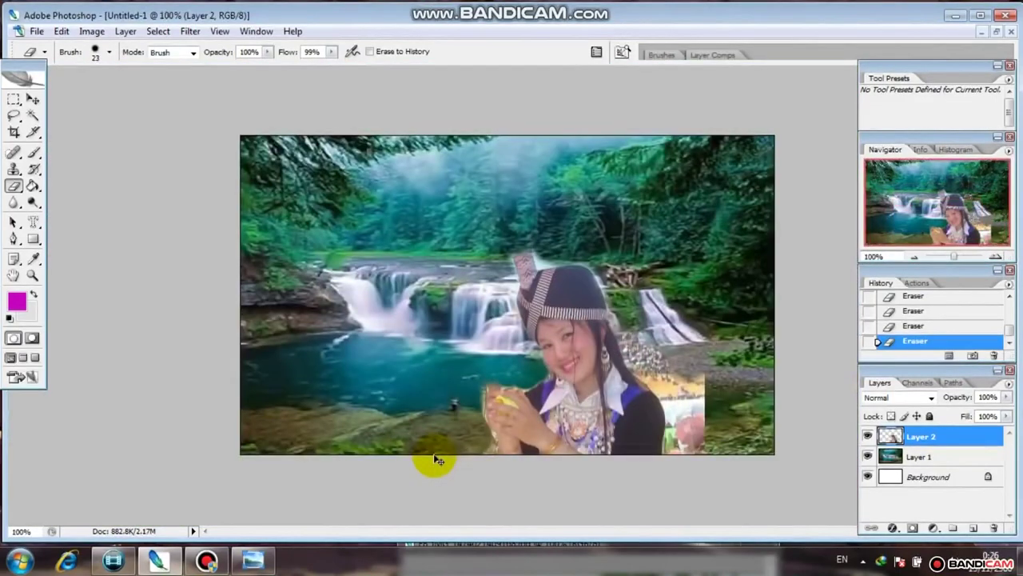
# Step: Move the girl's photo on Layer 2 further left and higher
pyautogui.click(592, 335)
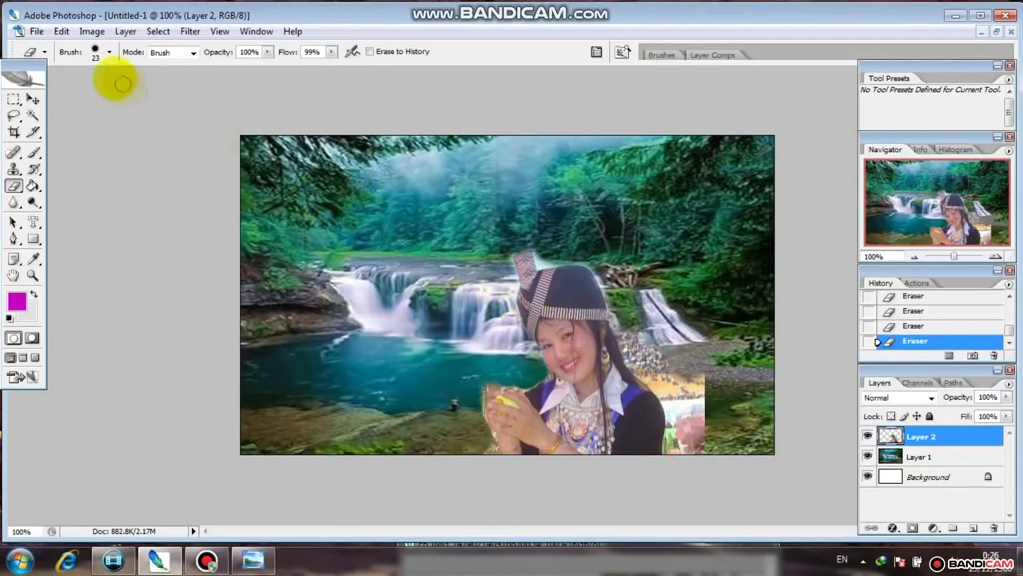
pyautogui.click(33, 98)
pyautogui.moveTo(583, 276)
pyautogui.mouseDown()
pyautogui.moveTo(560, 323)
pyautogui.moveTo(610, 257)
pyautogui.mouseUp()
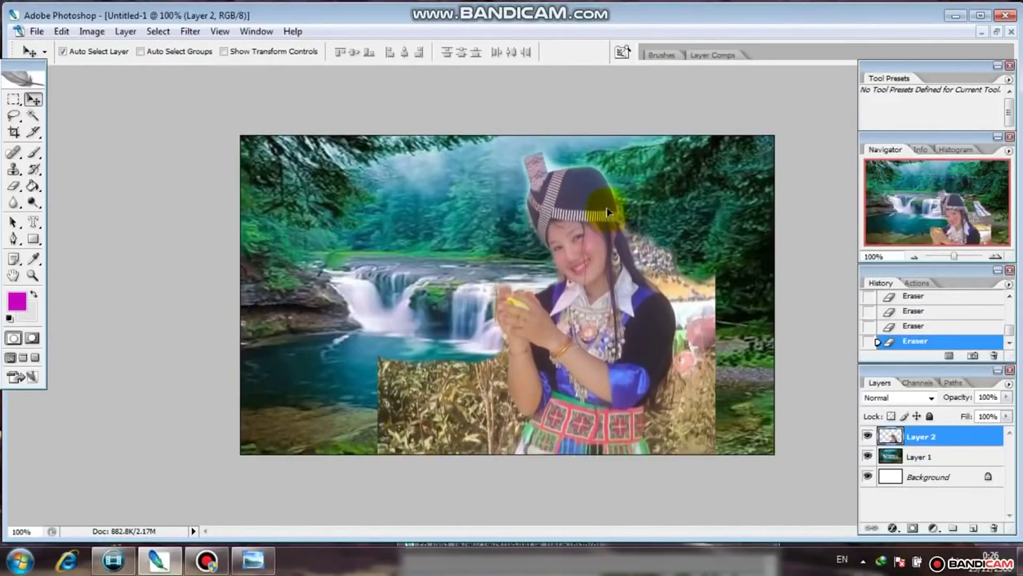
pyautogui.moveTo(609, 258); pyautogui.dragTo(594, 249)
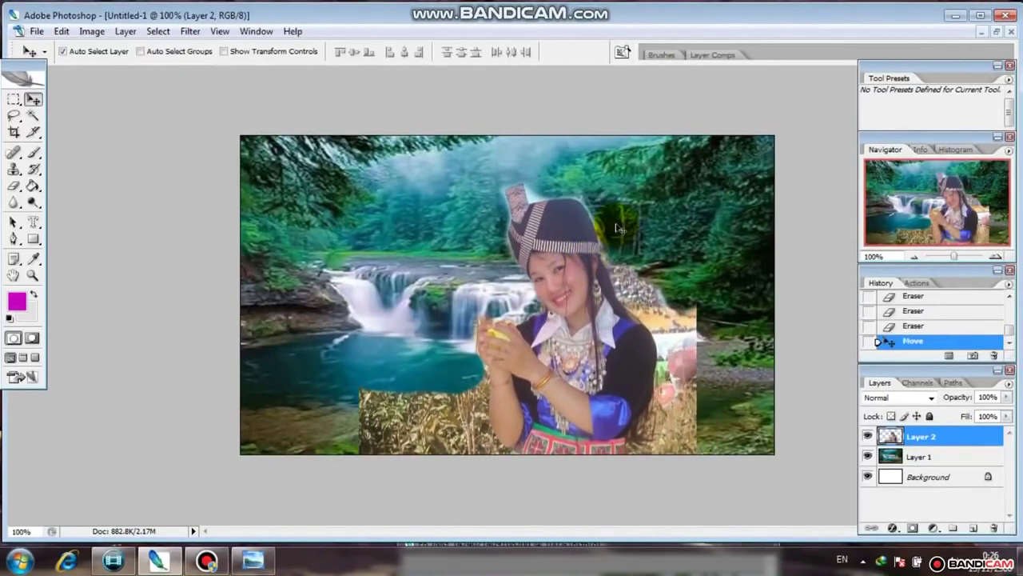
# Step: Squash Layer 2 vertically to about 72% of its height with Free Transform
pyautogui.hotkey('ctrl', 't')
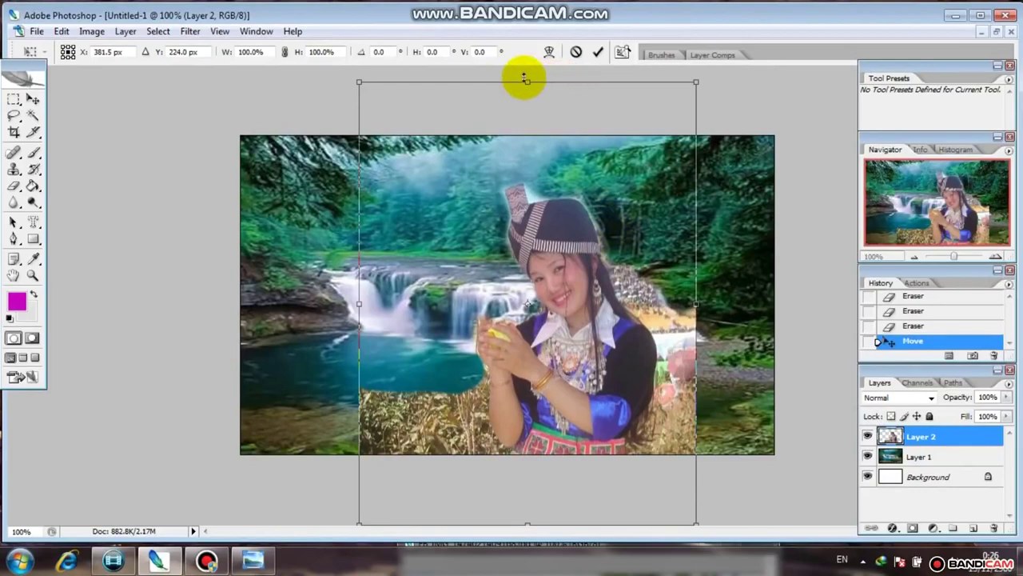
pyautogui.moveTo(527, 80)
pyautogui.mouseDown()
pyautogui.moveTo(511, 194)
pyautogui.moveTo(527, 211)
pyautogui.mouseUp()
pyautogui.moveTo(529, 521); pyautogui.dragTo(538, 446)
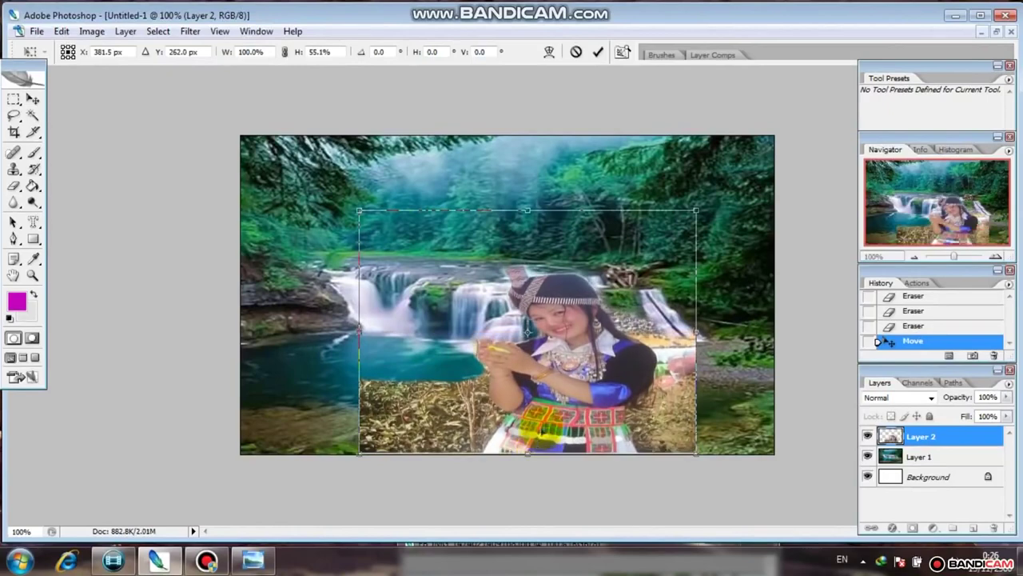
pyautogui.moveTo(528, 211); pyautogui.dragTo(540, 134)
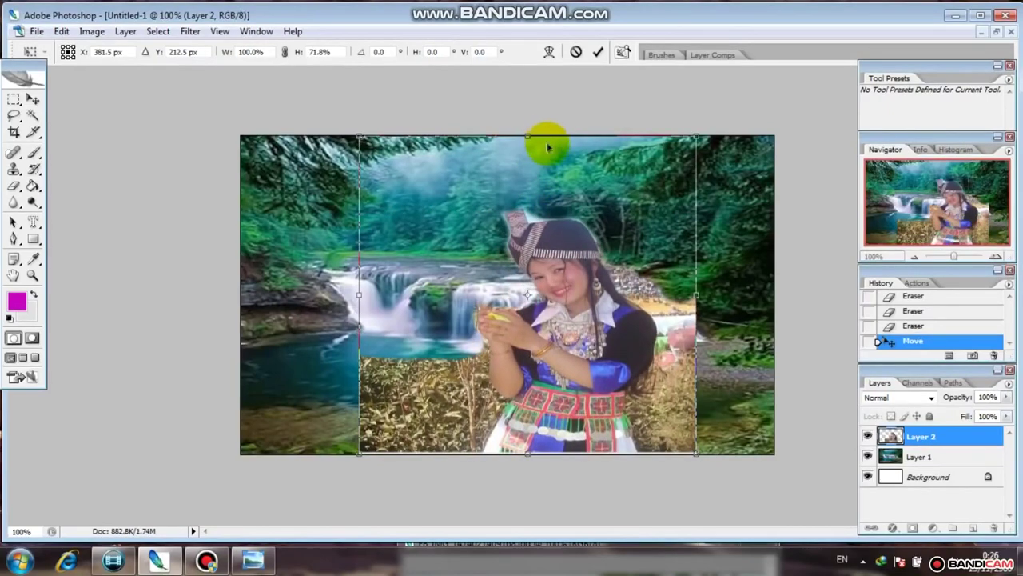
pyautogui.press('Return')
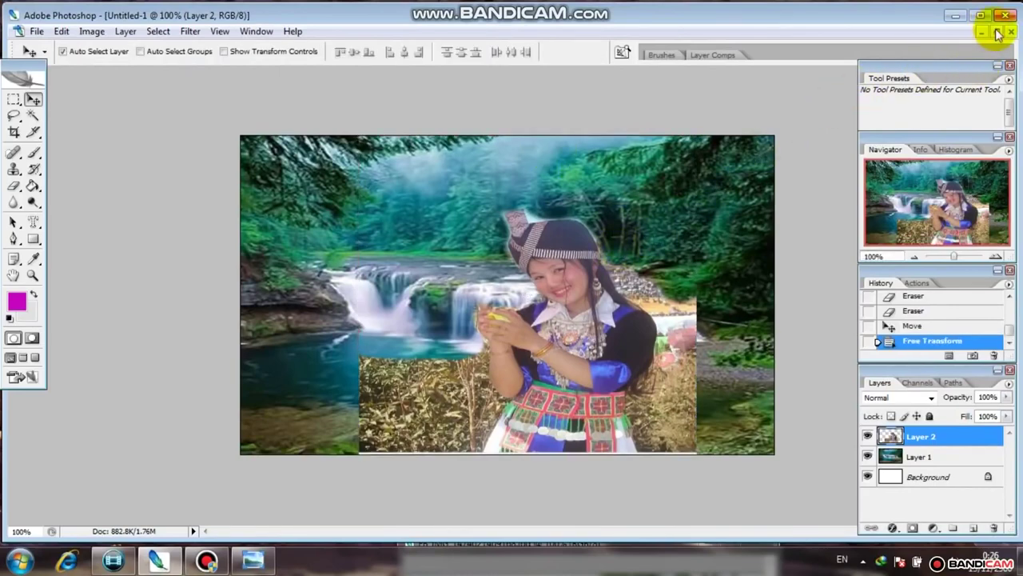
# Step: Zoom to 200% and erase the leftover grass strip with an 88 px eraser
pyautogui.hotkey('ctrl', '+')
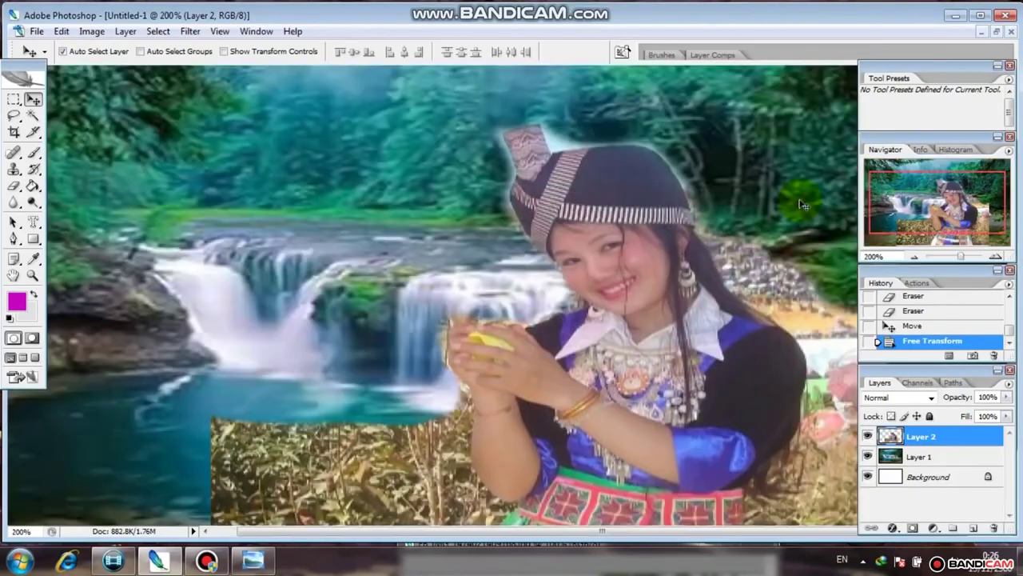
pyautogui.scroll(-2, 457, 393)
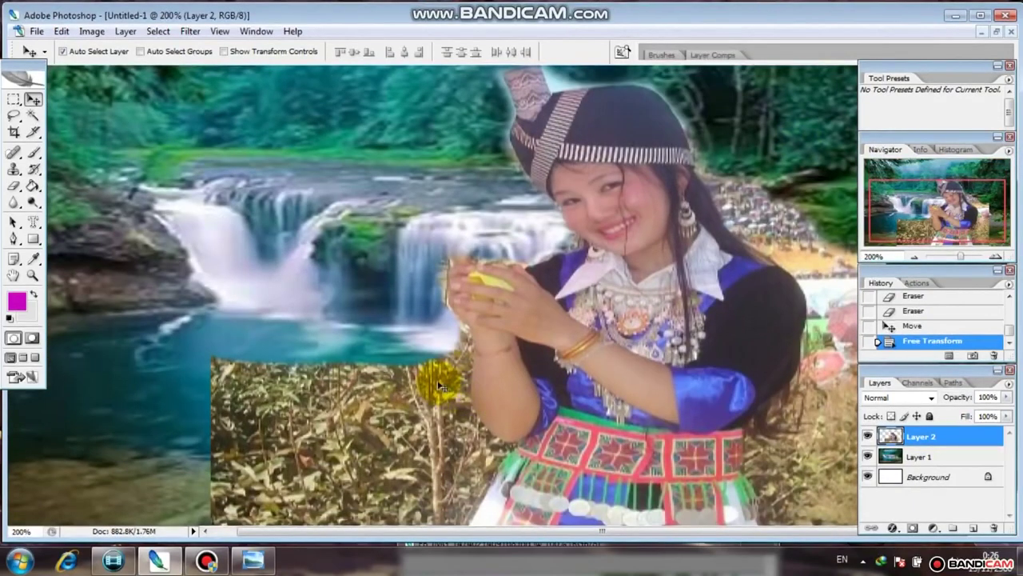
pyautogui.scroll(-2, 438, 384)
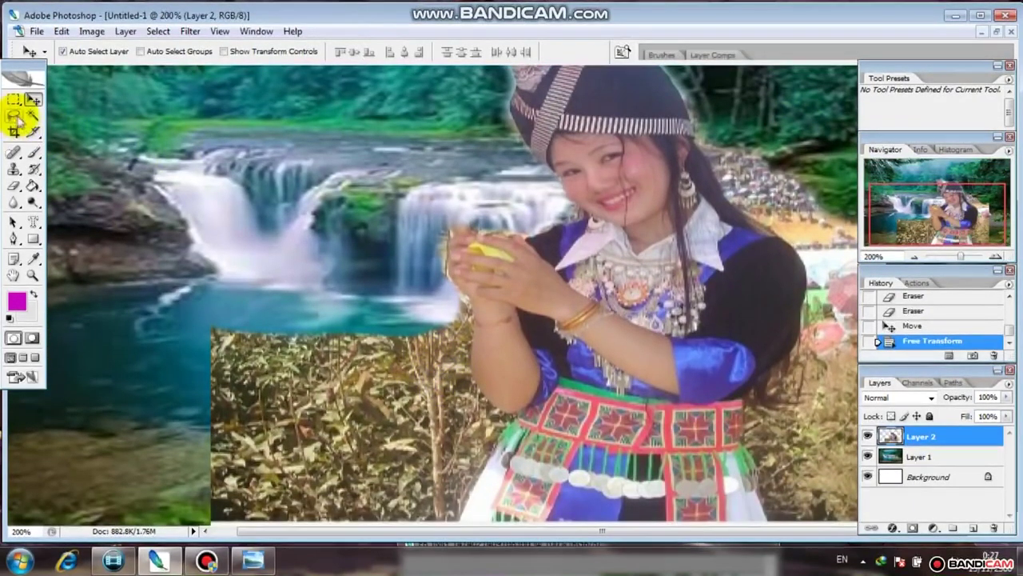
pyautogui.click(15, 185)
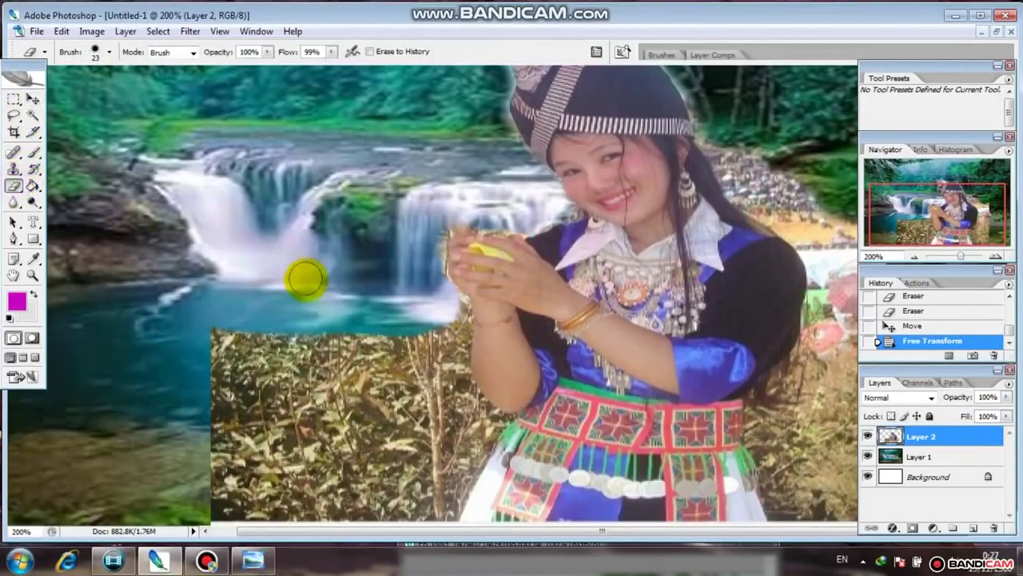
pyautogui.moveTo(316, 336); pyautogui.dragTo(319, 443)
pyautogui.rightClick(328, 378)
pyautogui.write('88')
pyautogui.moveTo(256, 344)
pyautogui.mouseDown()
pyautogui.moveTo(272, 460)
pyautogui.moveTo(327, 370)
pyautogui.moveTo(373, 373)
pyautogui.moveTo(393, 418)
pyautogui.moveTo(381, 472)
pyautogui.moveTo(361, 446)
pyautogui.moveTo(389, 422)
pyautogui.moveTo(400, 435)
pyautogui.moveTo(422, 430)
pyautogui.moveTo(400, 392)
pyautogui.moveTo(418, 416)
pyautogui.moveTo(406, 326)
pyautogui.moveTo(407, 406)
pyautogui.moveTo(424, 432)
pyautogui.moveTo(406, 407)
pyautogui.moveTo(434, 406)
pyautogui.moveTo(388, 452)
pyautogui.moveTo(403, 473)
pyautogui.moveTo(320, 471)
pyautogui.moveTo(199, 436)
pyautogui.moveTo(244, 417)
pyautogui.moveTo(338, 423)
pyautogui.mouseUp()
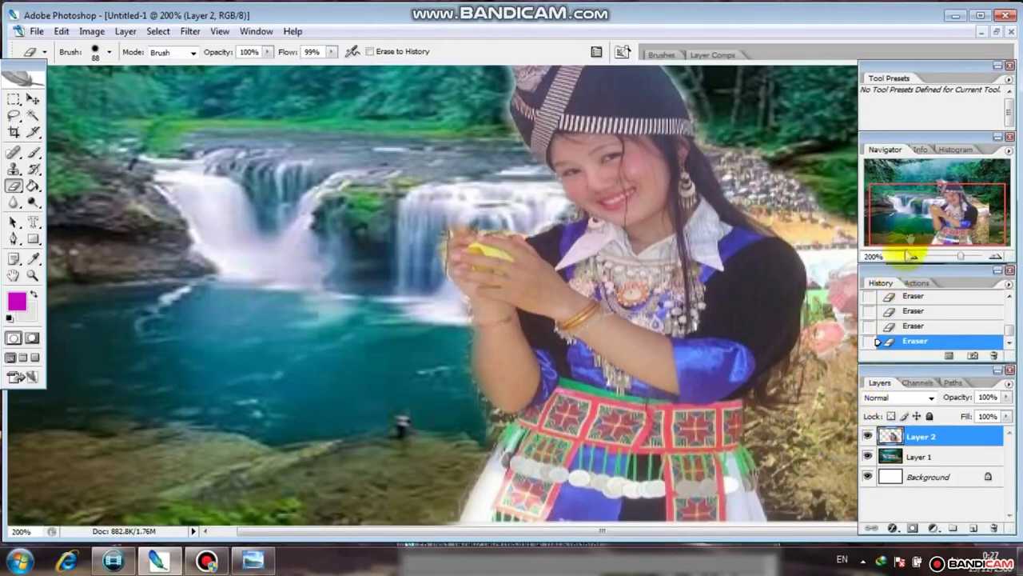
# Step: Erase leftover background at the girl's lower right and right side, revealing foliage and waterfall
pyautogui.click(915, 228)
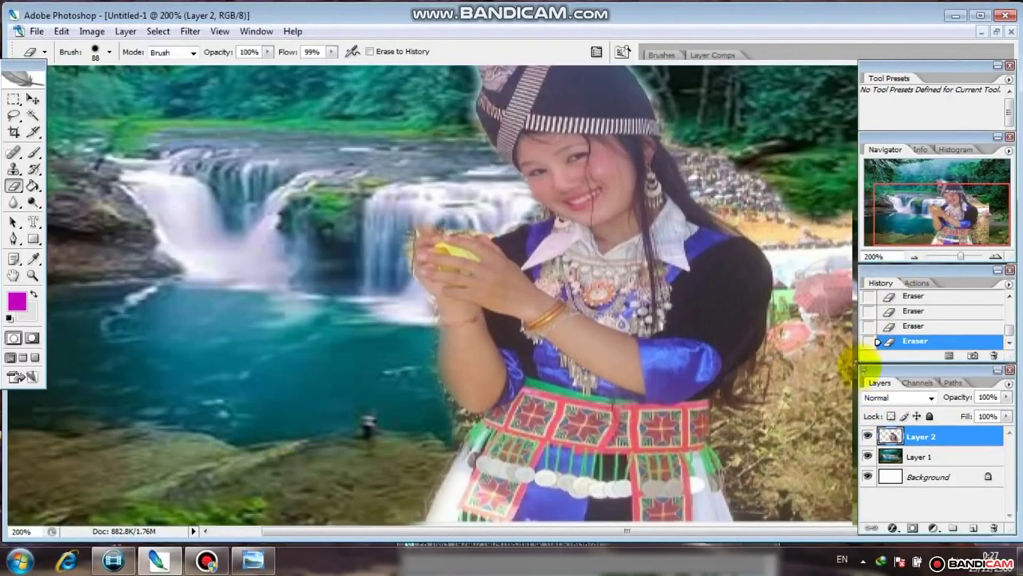
pyautogui.moveTo(820, 400); pyautogui.dragTo(788, 417)
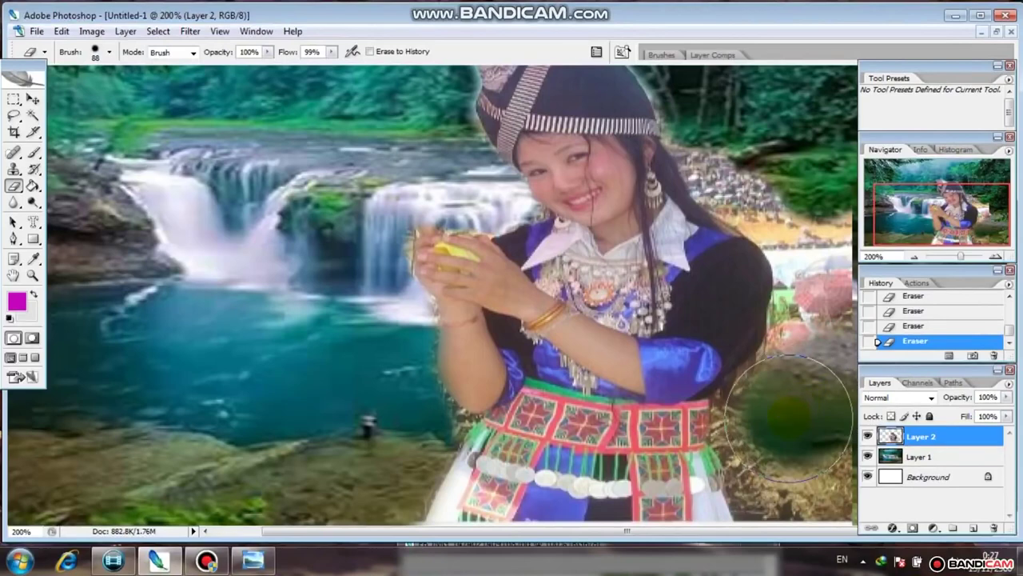
pyautogui.moveTo(787, 418)
pyautogui.mouseDown()
pyautogui.moveTo(785, 480)
pyautogui.moveTo(836, 264)
pyautogui.moveTo(816, 209)
pyautogui.moveTo(739, 132)
pyautogui.moveTo(760, 164)
pyautogui.mouseUp()
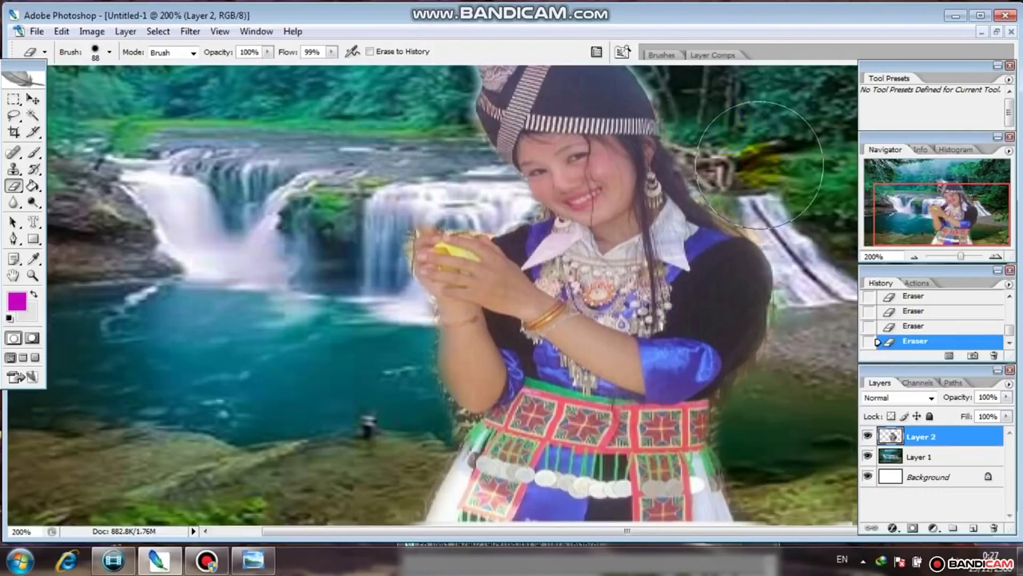
pyautogui.moveTo(758, 164); pyautogui.dragTo(819, 276)
pyautogui.scroll(2, 807, 264)
pyautogui.scroll(2, 768, 240)
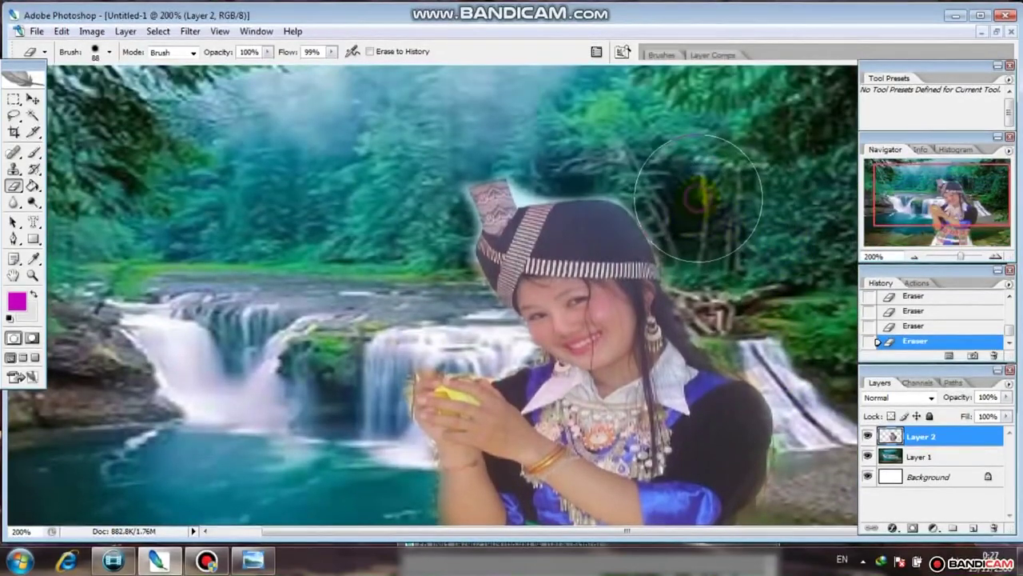
pyautogui.click(657, 155)
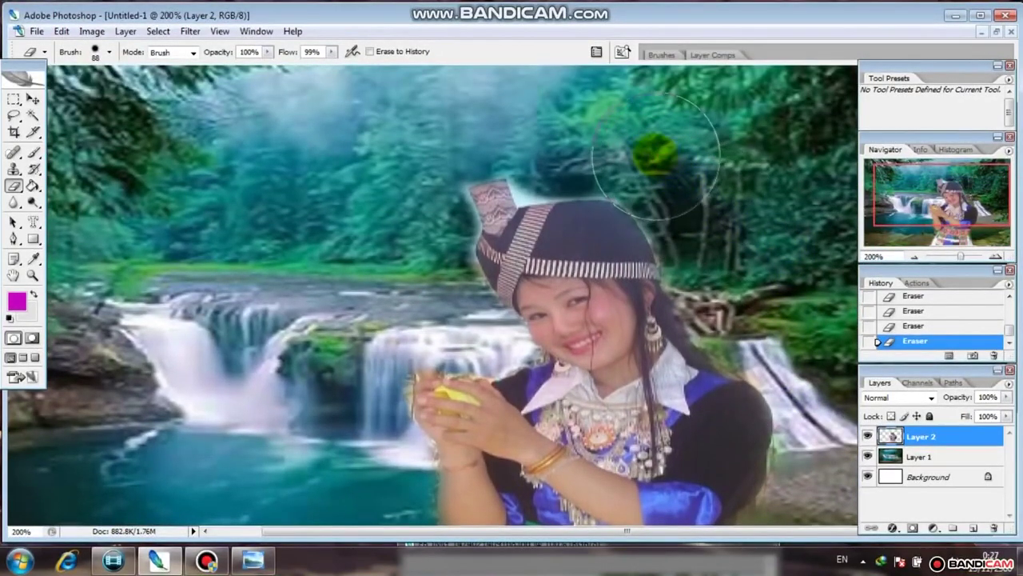
# Step: Shrink the eraser to 16 px and erase the fringe at the hat's tip and top edge
pyautogui.rightClick(579, 137)
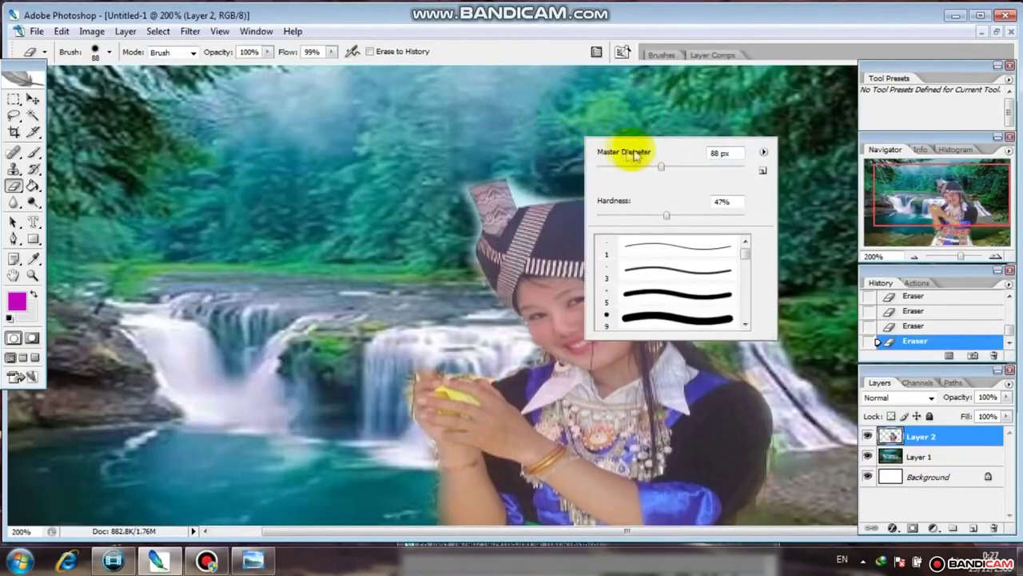
pyautogui.click(609, 170)
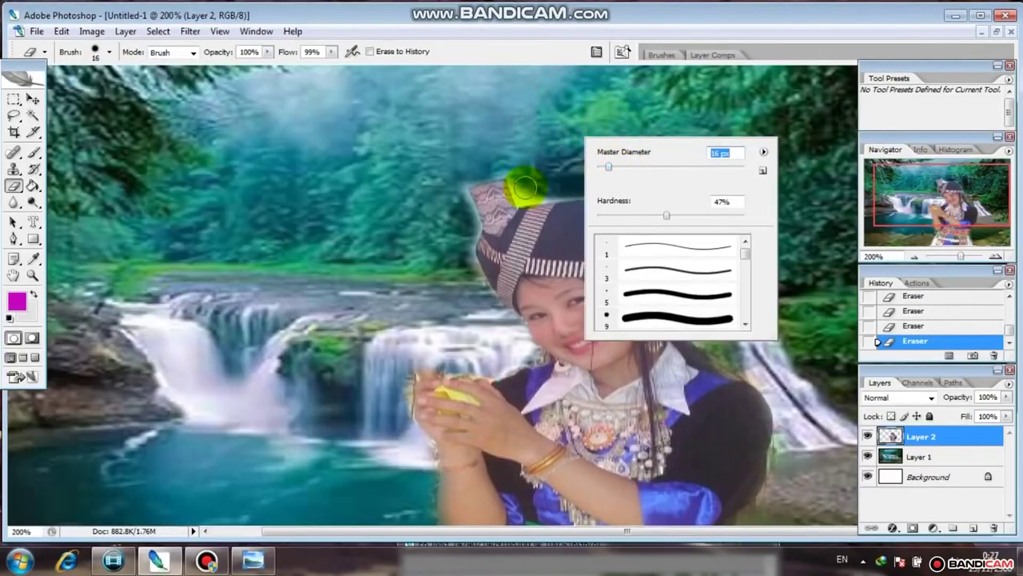
pyautogui.click(525, 186)
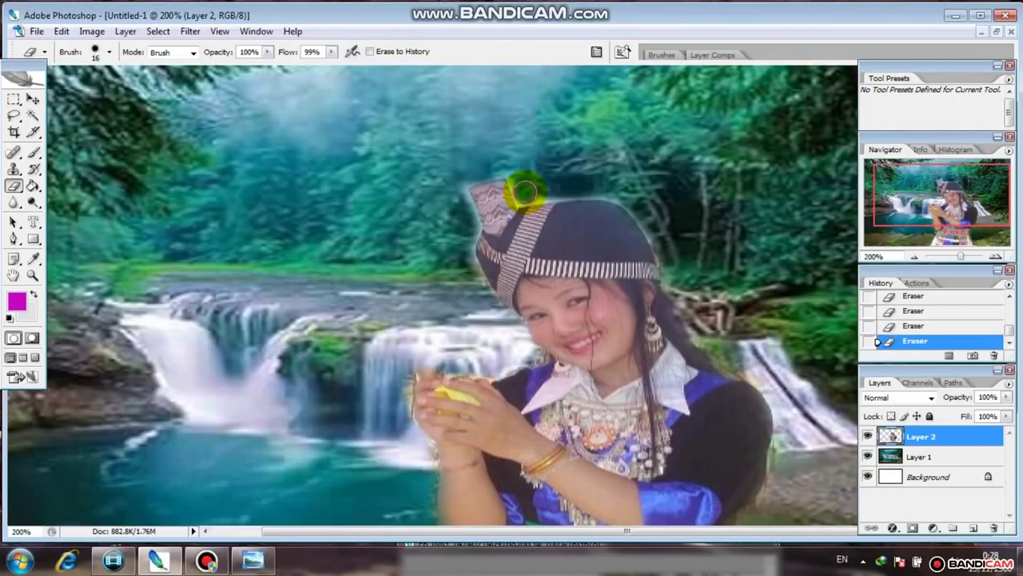
pyautogui.moveTo(517, 178); pyautogui.dragTo(526, 195)
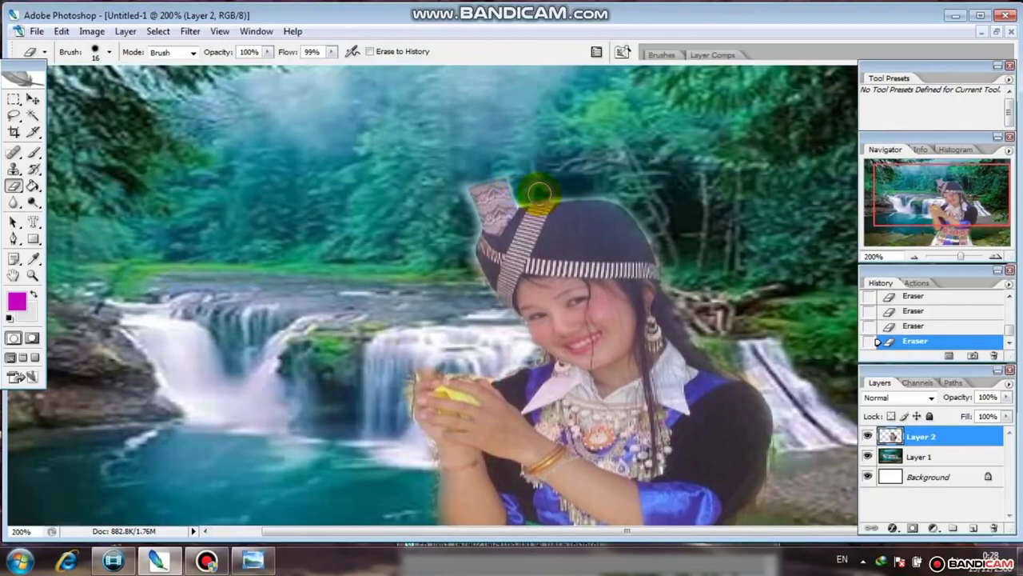
pyautogui.moveTo(551, 192)
pyautogui.mouseDown()
pyautogui.moveTo(462, 189)
pyautogui.moveTo(466, 220)
pyautogui.mouseUp()
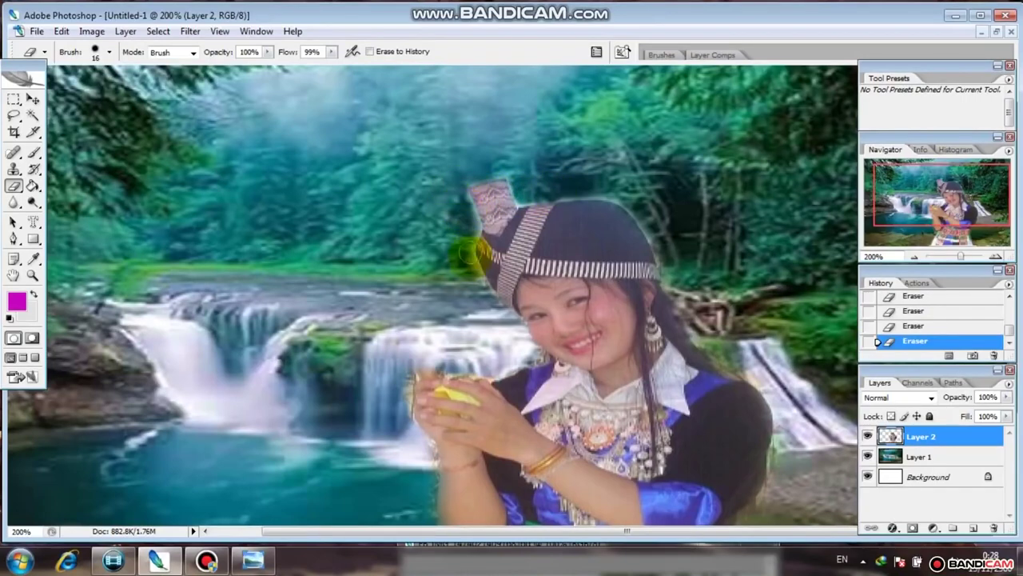
# Step: Lower the eraser flow to 21% and lightly erase fringe around the hat's top and upper left
pyautogui.scroll(-2, 715, 392)
pyautogui.scroll(-3, 739, 233)
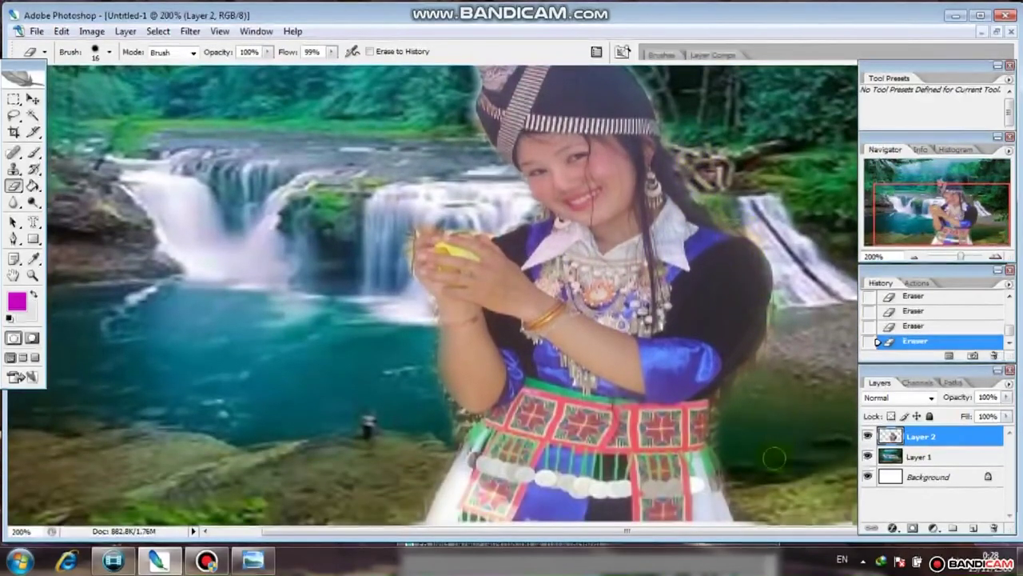
pyautogui.scroll(2, 326, 85)
pyautogui.scroll(1, 336, 56)
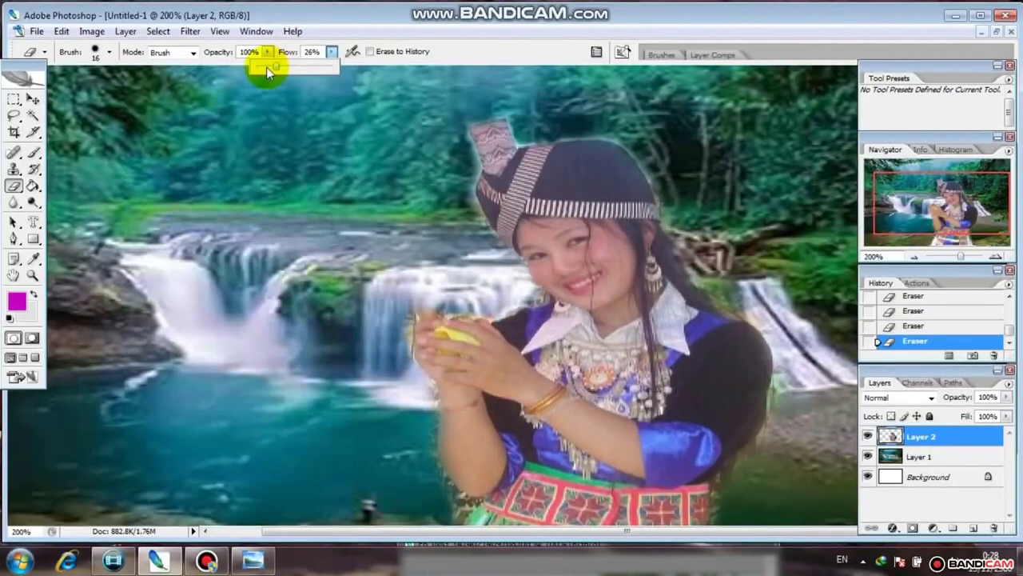
pyautogui.moveTo(272, 66); pyautogui.dragTo(270, 66)
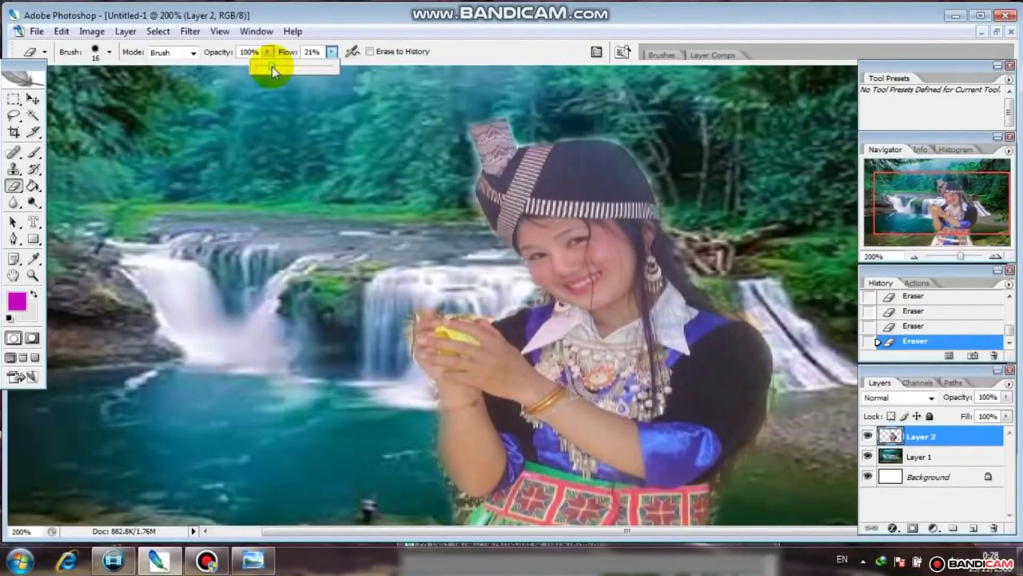
pyautogui.click(518, 138)
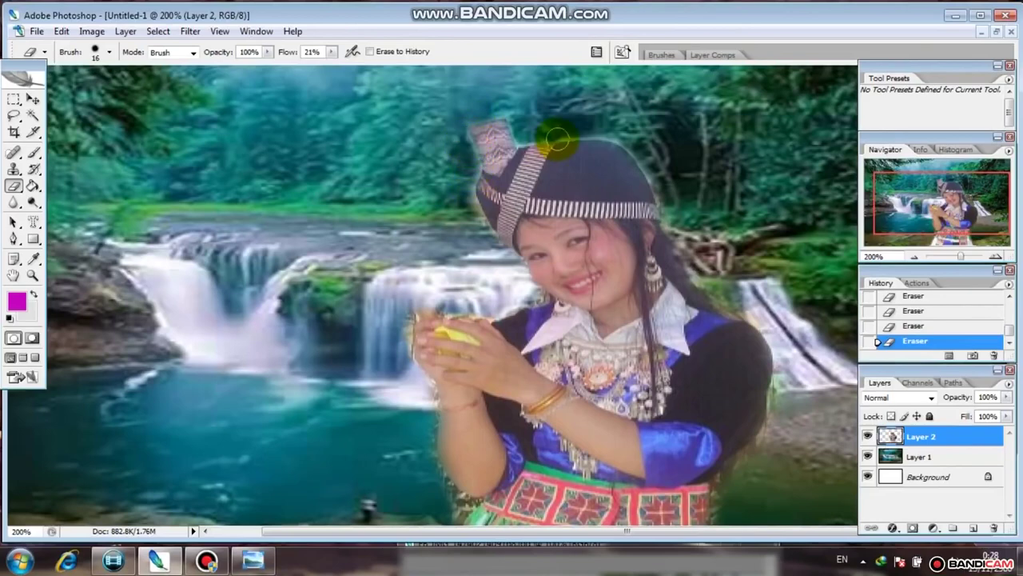
pyautogui.moveTo(576, 139); pyautogui.dragTo(631, 153)
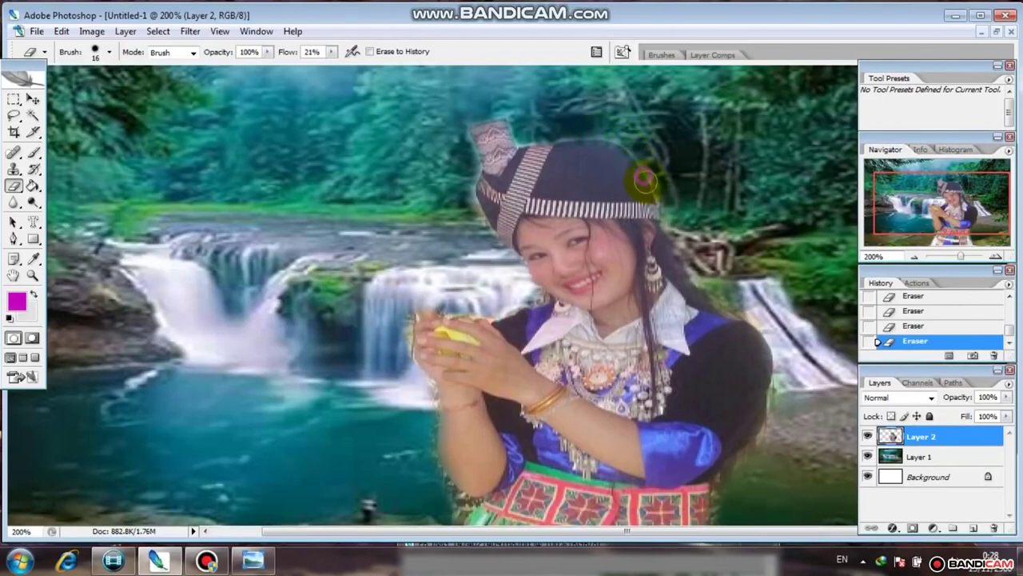
pyautogui.moveTo(585, 135)
pyautogui.mouseDown()
pyautogui.moveTo(491, 133)
pyautogui.moveTo(507, 146)
pyautogui.moveTo(495, 239)
pyautogui.moveTo(480, 192)
pyautogui.moveTo(554, 295)
pyautogui.moveTo(528, 298)
pyautogui.mouseUp()
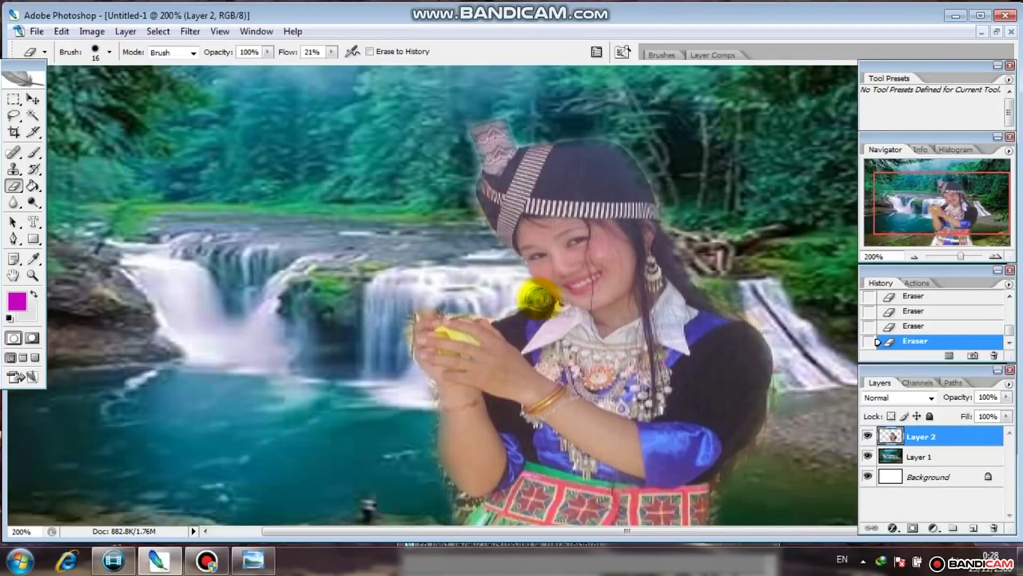
# Step: Softly erase the background fringe along the hands, collar, arm and both skirt edges
pyautogui.moveTo(542, 299)
pyautogui.mouseDown()
pyautogui.moveTo(507, 293)
pyautogui.moveTo(526, 292)
pyautogui.moveTo(479, 308)
pyautogui.moveTo(424, 308)
pyautogui.moveTo(406, 327)
pyautogui.moveTo(425, 450)
pyautogui.mouseUp()
pyautogui.scroll(-3, 425, 450)
pyautogui.moveTo(459, 385)
pyautogui.mouseDown()
pyautogui.moveTo(459, 349)
pyautogui.moveTo(452, 400)
pyautogui.moveTo(470, 418)
pyautogui.mouseUp()
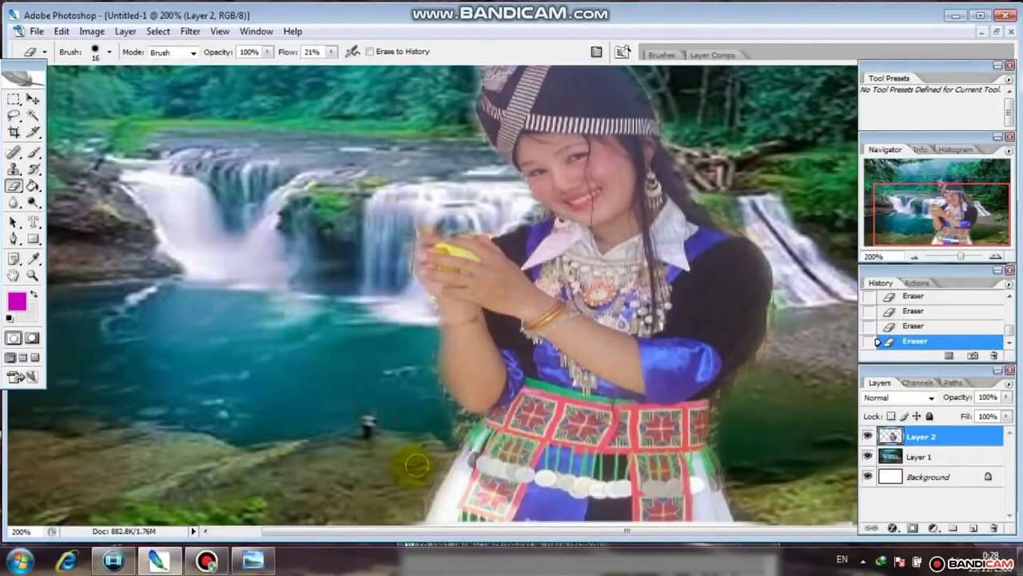
pyautogui.click(210, 561)
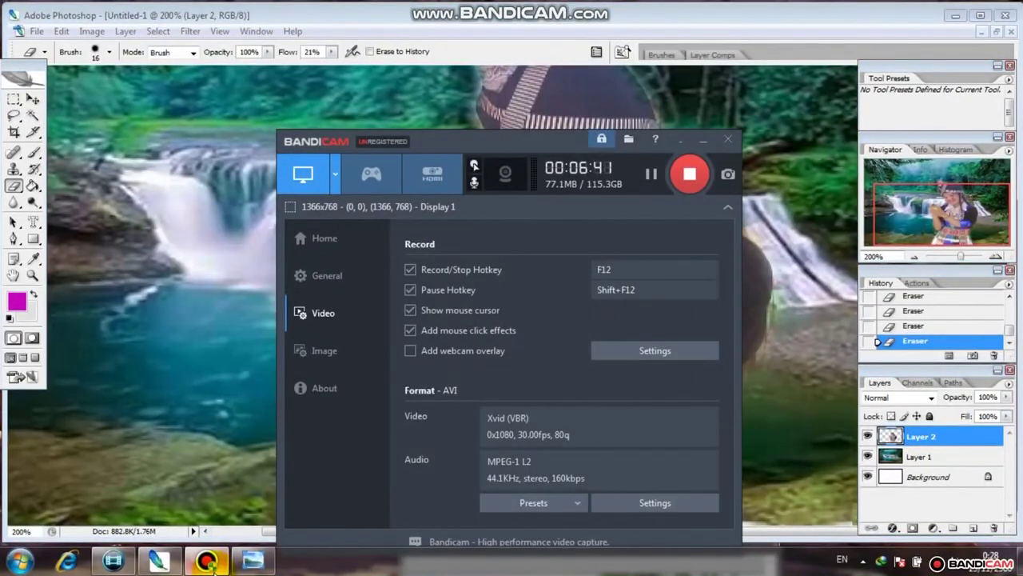
pyautogui.click(210, 561)
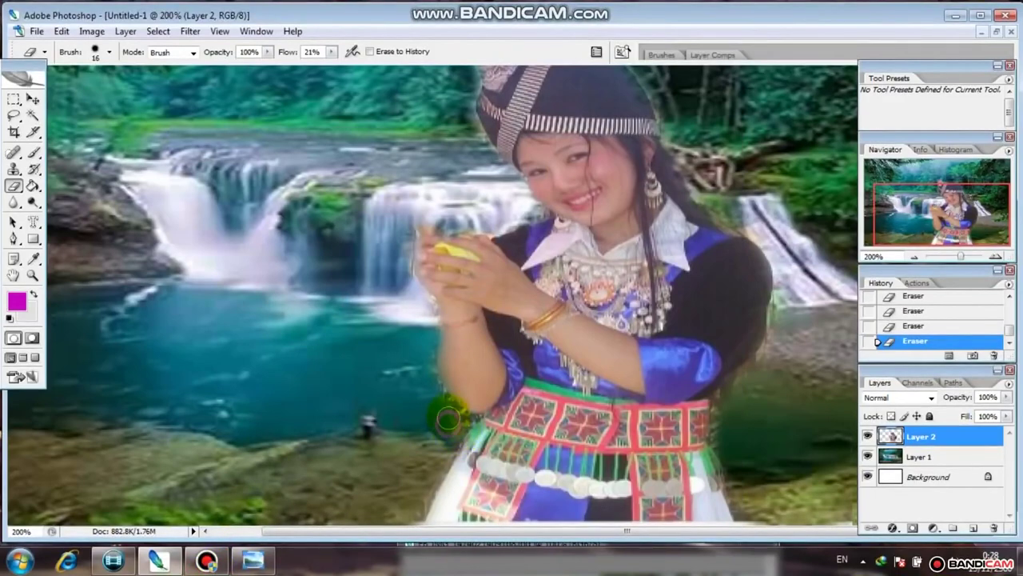
pyautogui.moveTo(433, 384); pyautogui.dragTo(451, 418)
pyautogui.moveTo(453, 440); pyautogui.dragTo(413, 518)
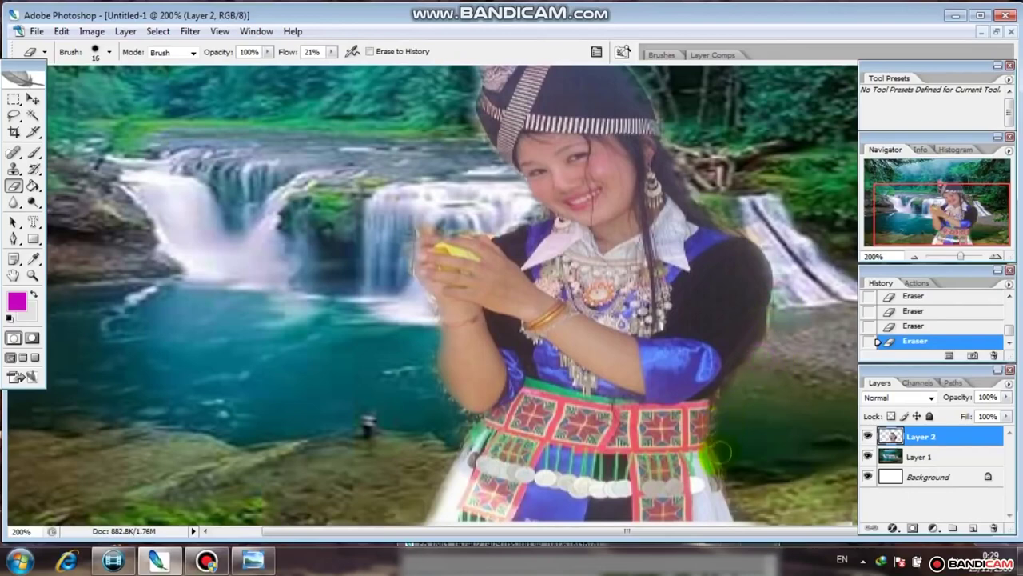
pyautogui.moveTo(717, 452); pyautogui.dragTo(729, 520)
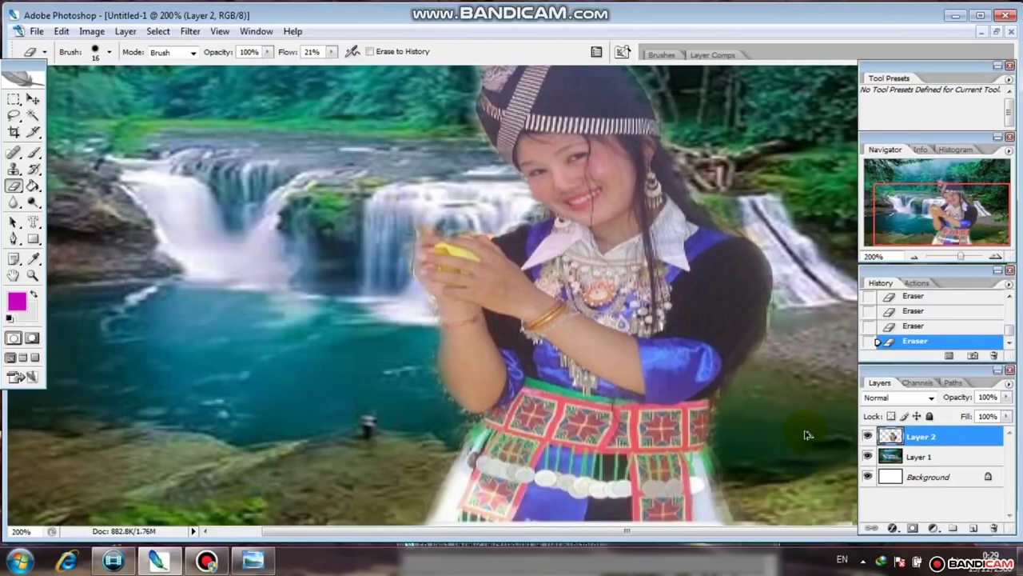
# Step: Undo the last skirt strokes, re-erase the skirt's lower-right edge, and zoom out to the whole collage
pyautogui.hotkey('ctrl', 'alt', 'z')
pyautogui.hotkey('ctrl', 'alt', 'z')
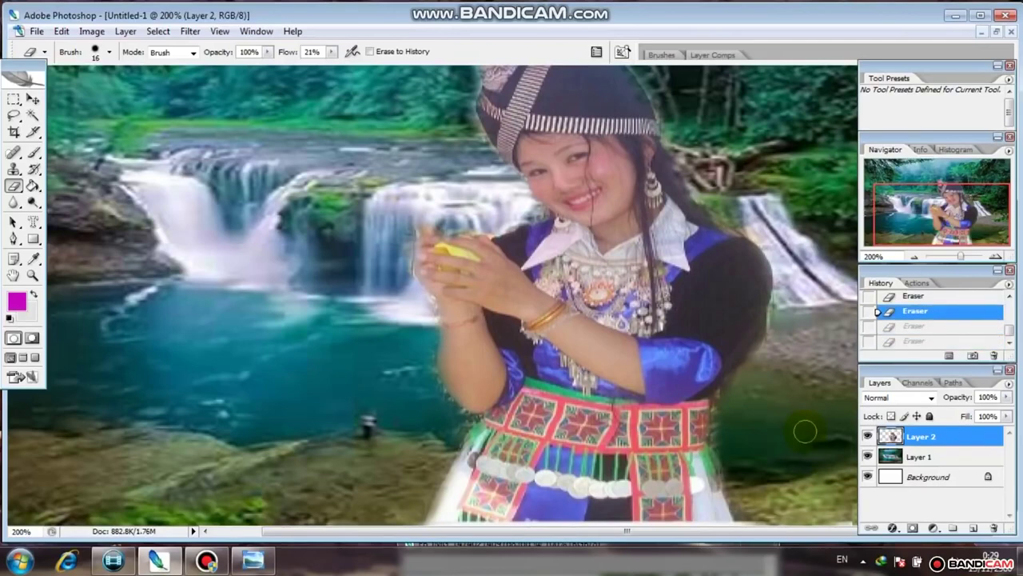
pyautogui.click(720, 503)
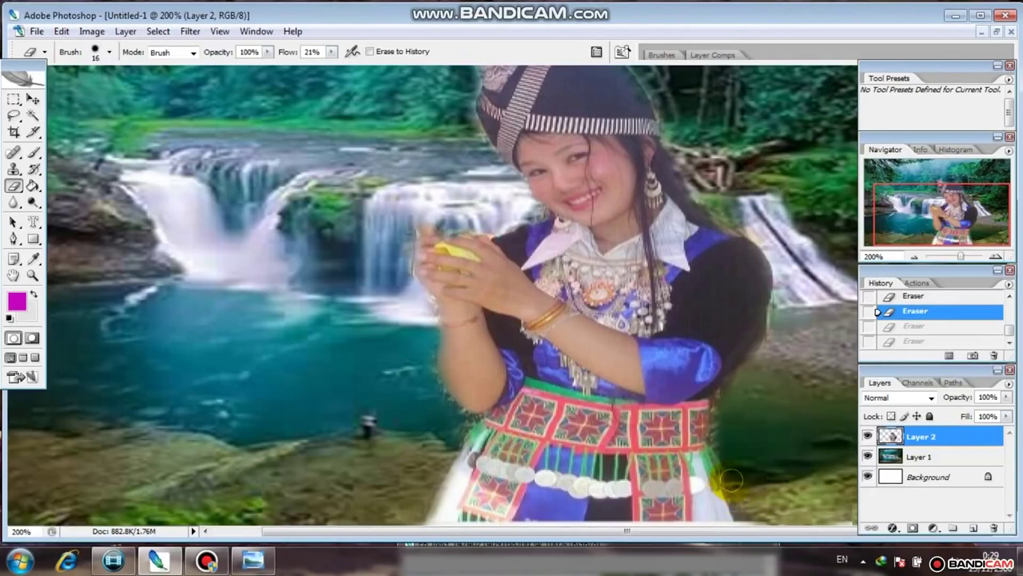
pyautogui.moveTo(731, 479); pyautogui.dragTo(733, 463)
pyautogui.scroll(1, 676, 123)
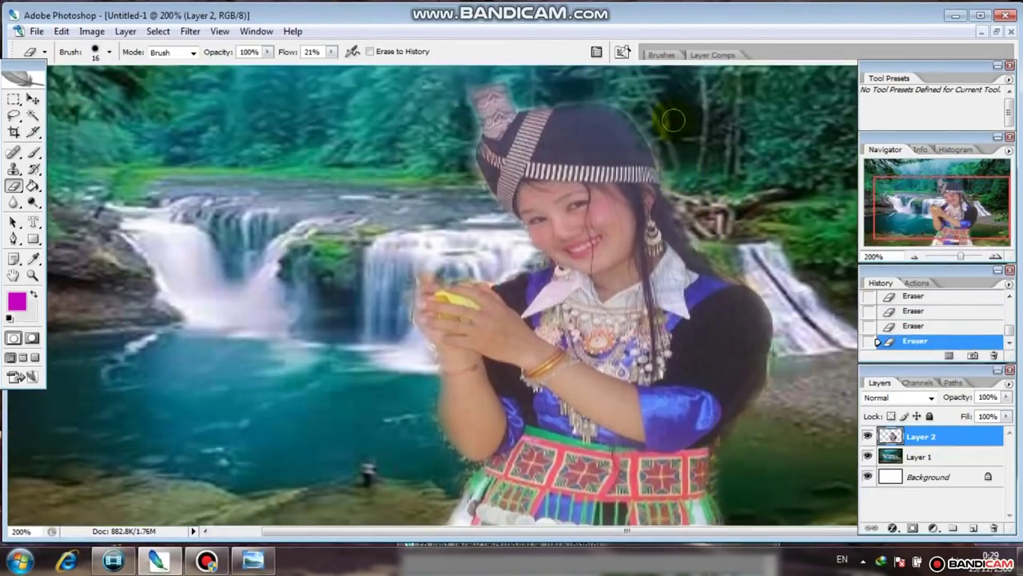
pyautogui.scroll(1, 676, 124)
pyautogui.scroll(1, 763, 236)
pyautogui.scroll(-1, 764, 236)
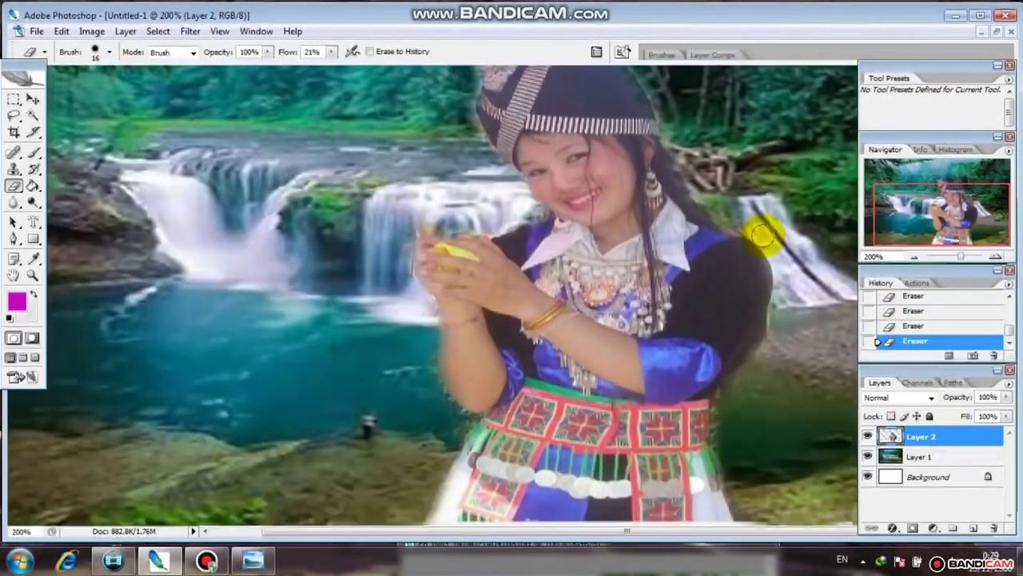
pyautogui.keyDown('alt'); pyautogui.click(792, 161); pyautogui.keyUp('alt')
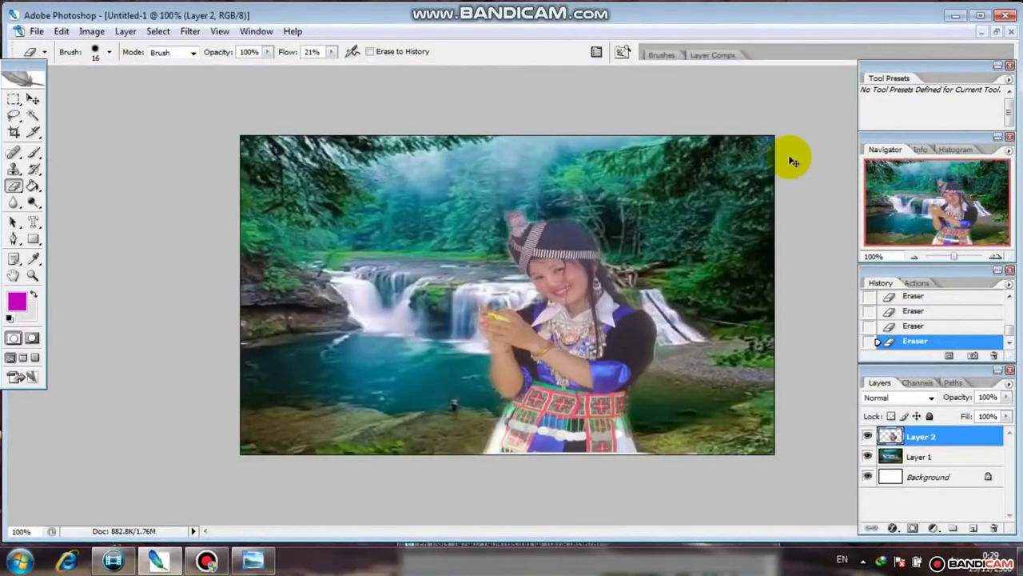
pyautogui.click(998, 32)
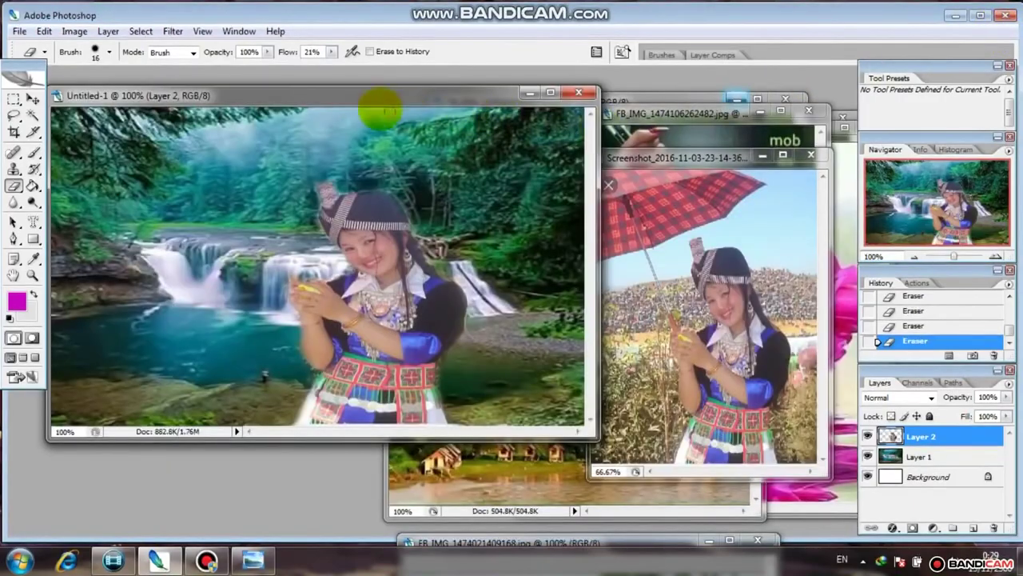
# Step: Reposition the Untitled-1 window and move the girl's Layer 2 left across the waterfall
pyautogui.moveTo(353, 96); pyautogui.dragTo(336, 144)
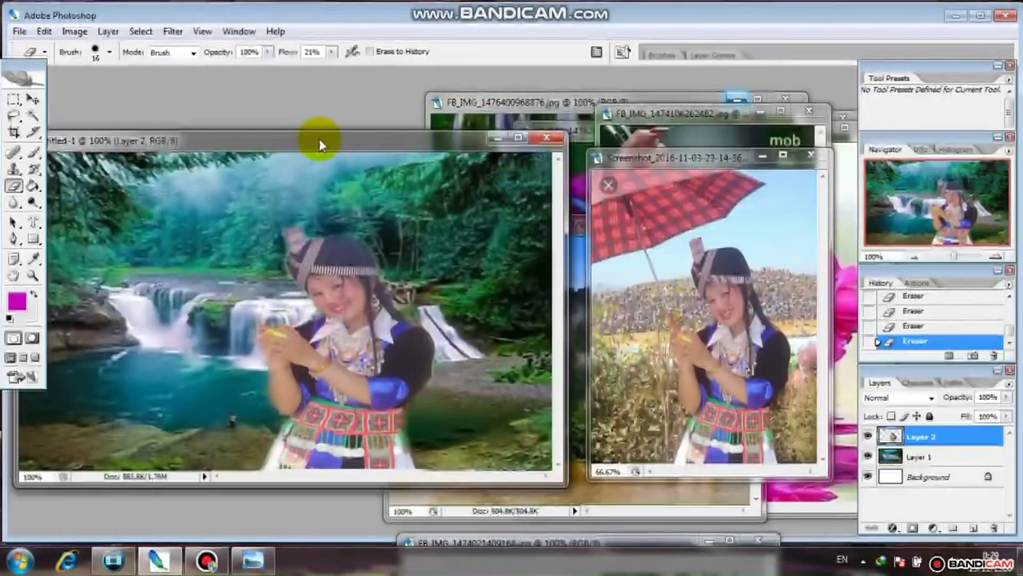
pyautogui.moveTo(316, 145); pyautogui.dragTo(418, 137)
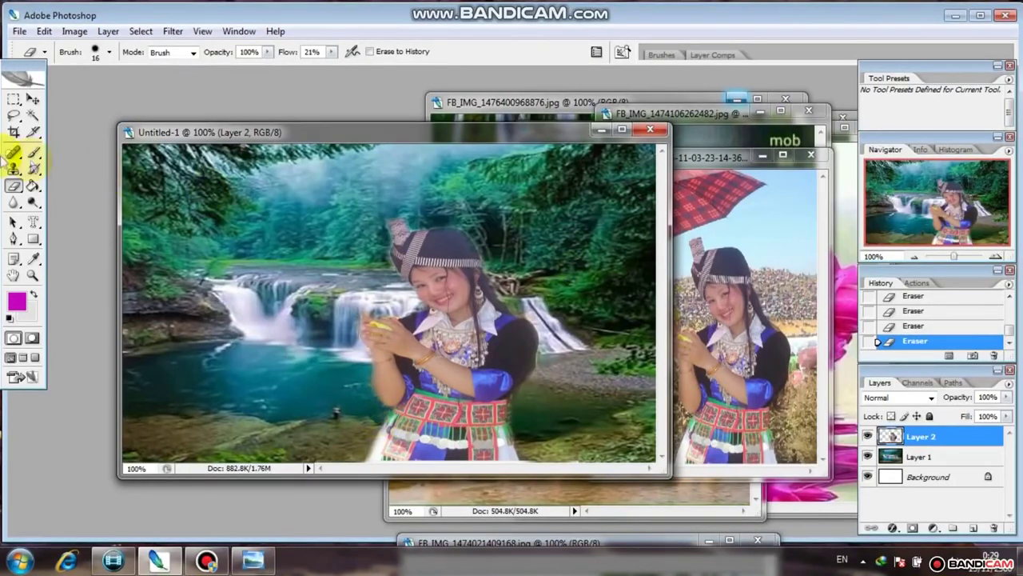
pyautogui.click(32, 99)
pyautogui.moveTo(502, 306)
pyautogui.mouseDown()
pyautogui.moveTo(365, 331)
pyautogui.moveTo(433, 256)
pyautogui.moveTo(410, 375)
pyautogui.mouseUp()
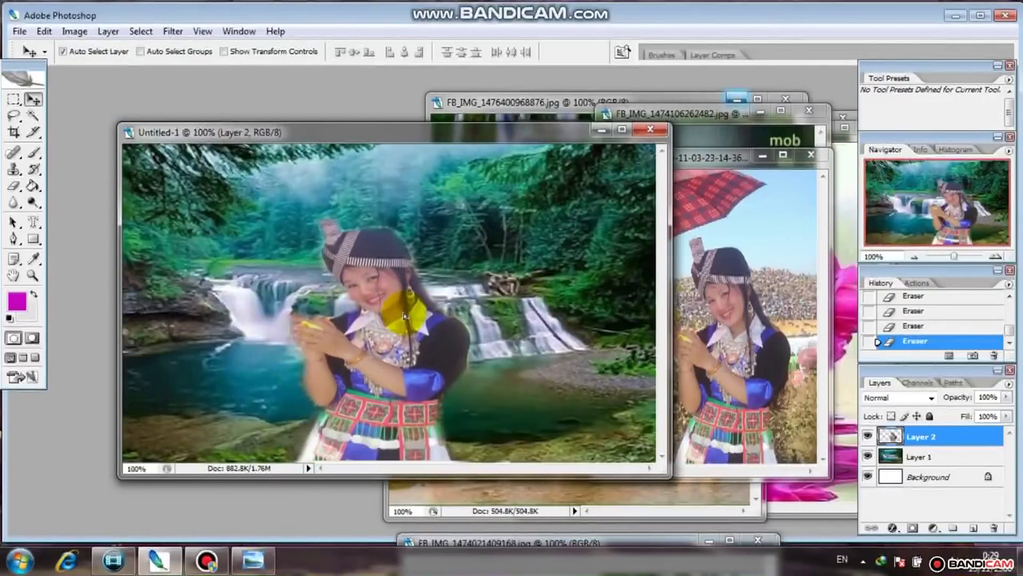
# Step: Place the girl left of centre and softly erase her layer's edges with an 87 px brush
pyautogui.moveTo(410, 375); pyautogui.dragTo(377, 320)
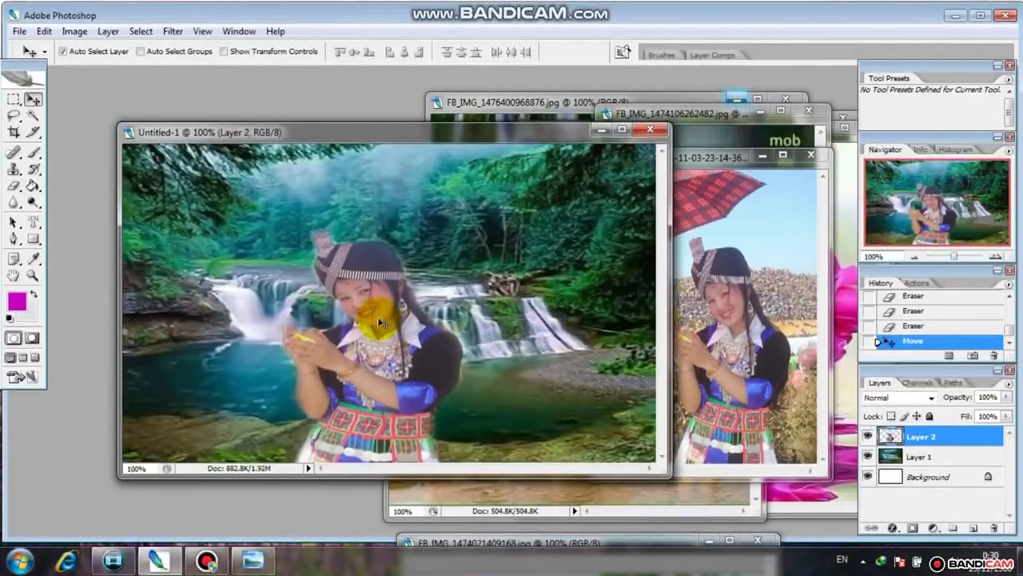
pyautogui.click(14, 186)
pyautogui.moveTo(580, 356); pyautogui.dragTo(530, 380)
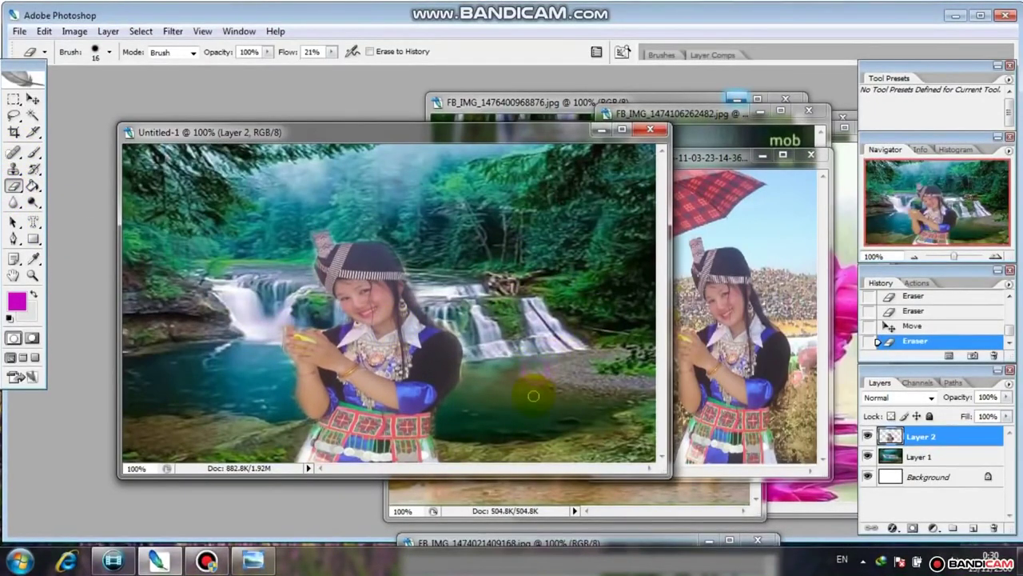
pyautogui.rightClick(527, 369)
pyautogui.moveTo(612, 366); pyautogui.dragTo(608, 366)
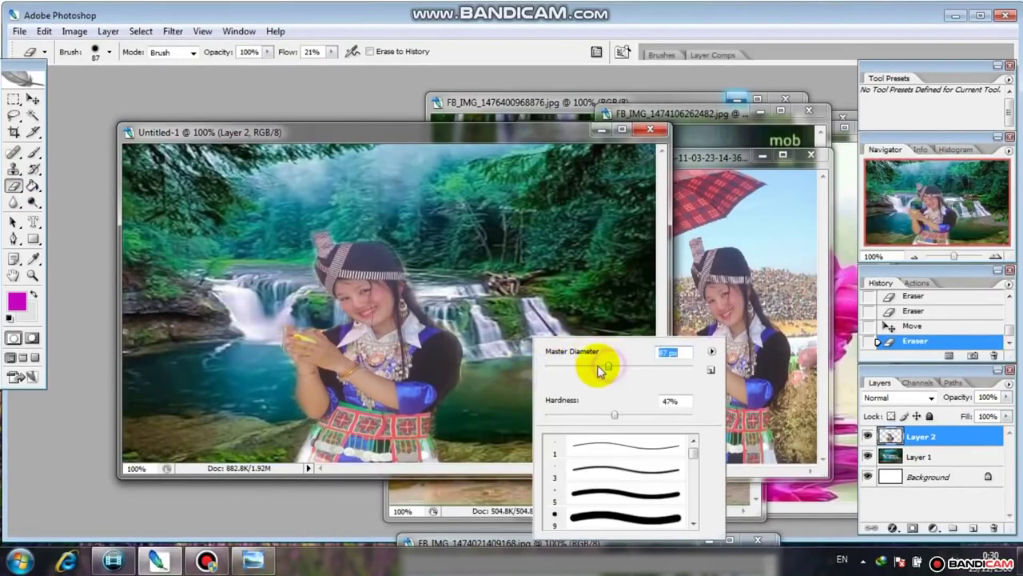
pyautogui.click(507, 418)
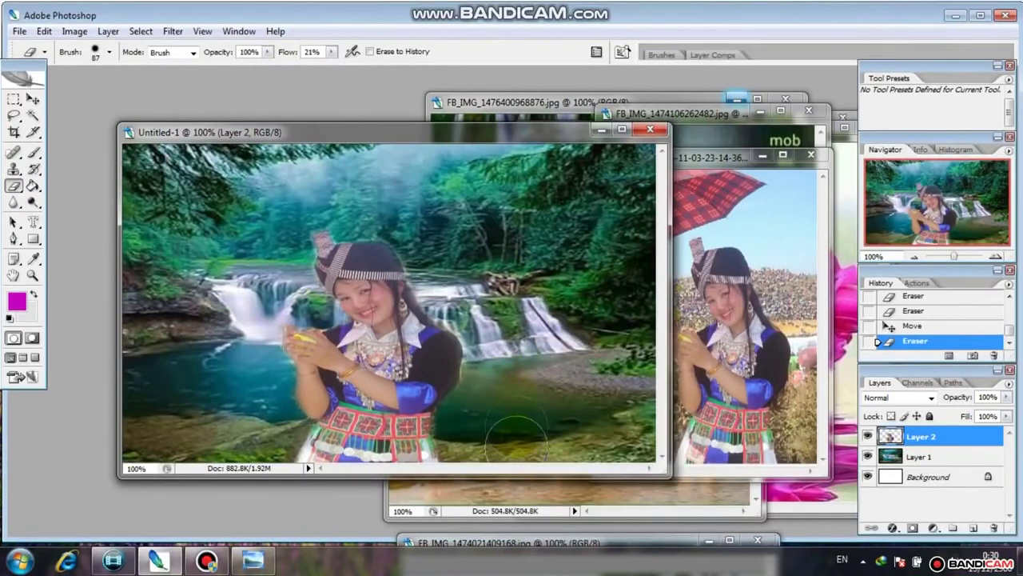
pyautogui.moveTo(480, 214); pyautogui.dragTo(488, 228)
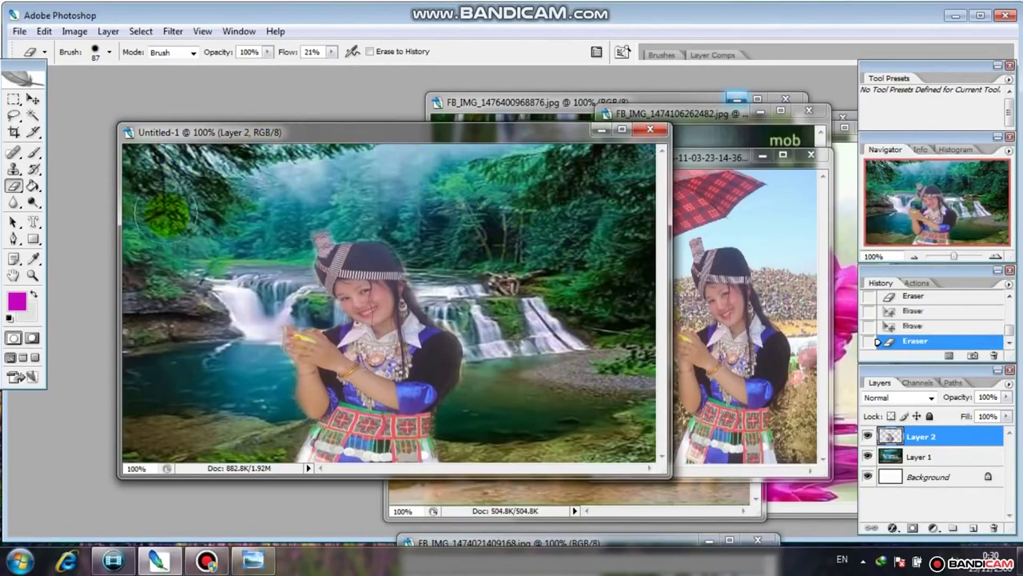
# Step: Move the girl up and left, then erase her layer's hard bottom edge near the water
pyautogui.click(249, 288)
pyautogui.click(33, 99)
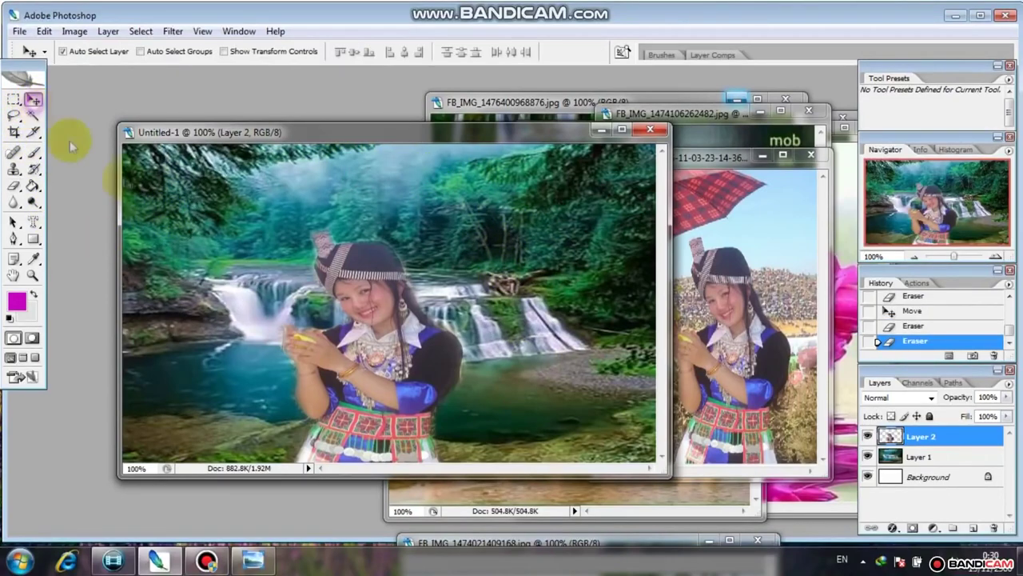
pyautogui.moveTo(396, 324); pyautogui.dragTo(351, 263)
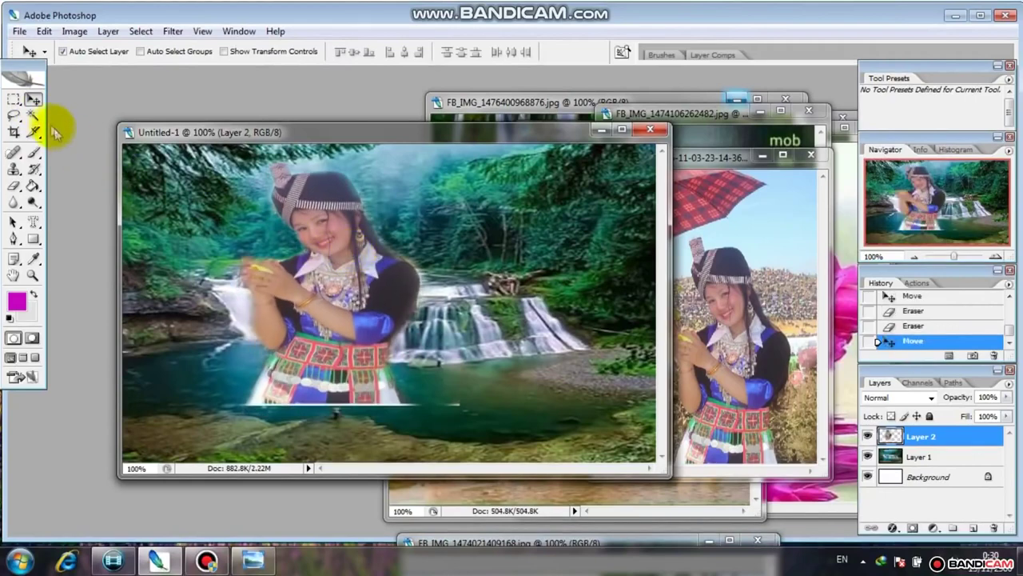
pyautogui.click(13, 185)
pyautogui.moveTo(558, 378); pyautogui.dragTo(438, 400)
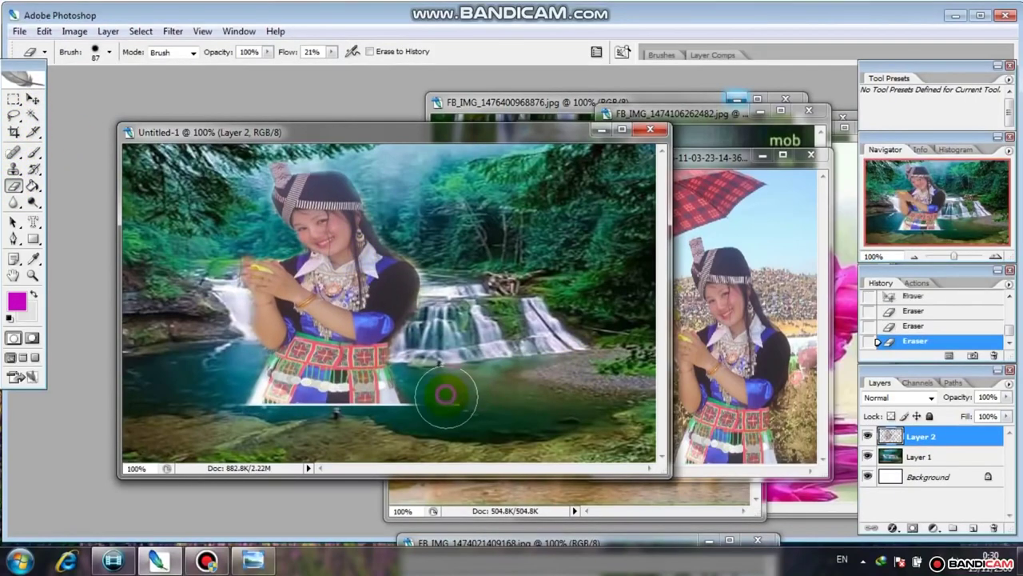
pyautogui.click(332, 51)
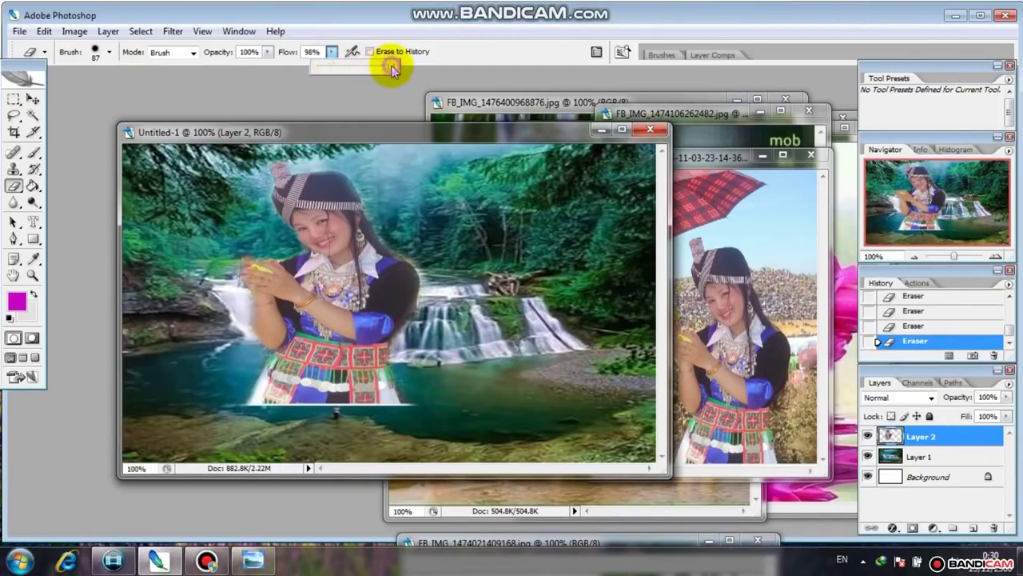
pyautogui.click(429, 389)
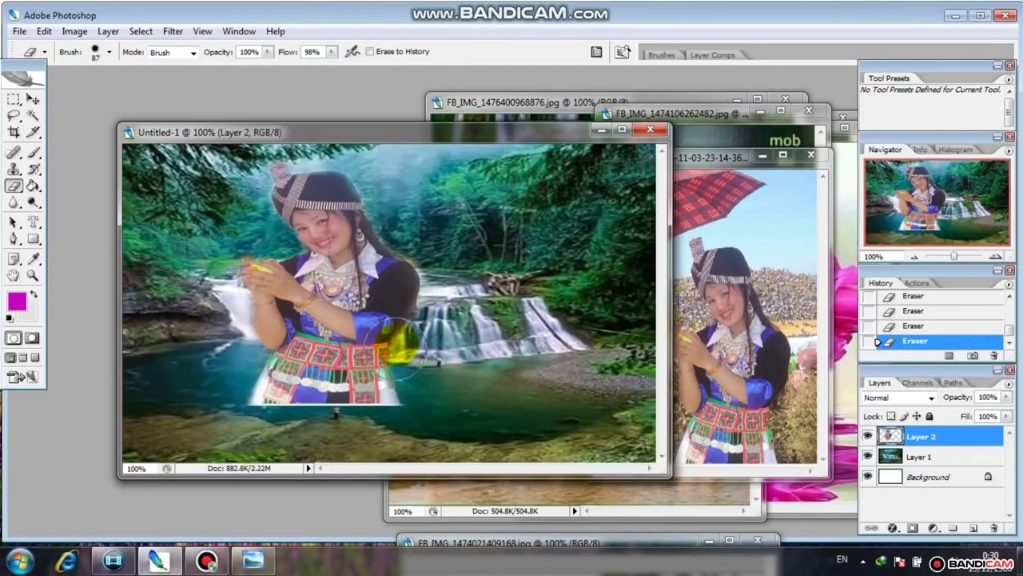
# Step: Move the girl lower and slightly right so her skirt reaches the canvas's bottom edge
pyautogui.click(33, 99)
pyautogui.moveTo(348, 264); pyautogui.dragTo(340, 322)
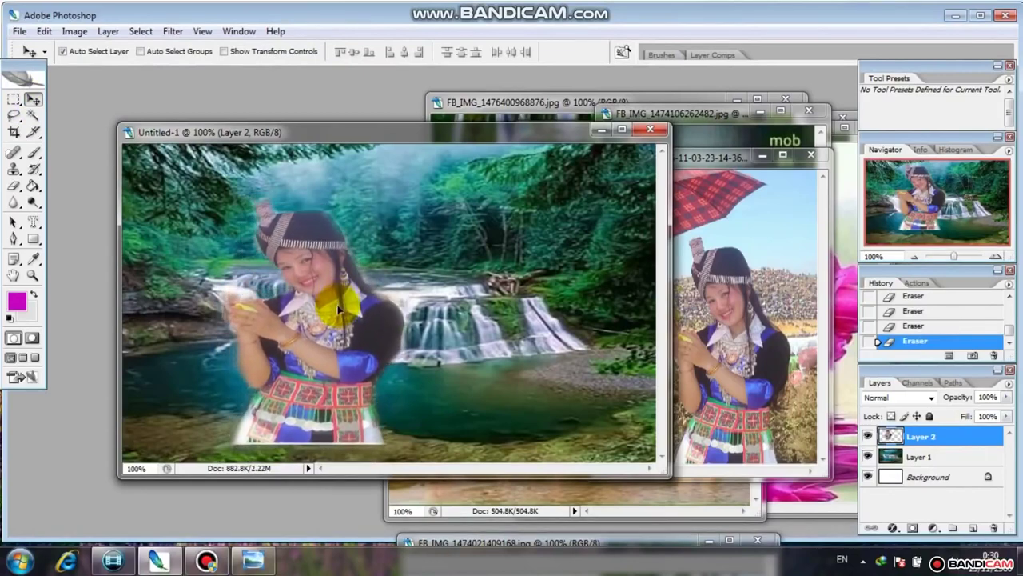
pyautogui.moveTo(340, 322); pyautogui.dragTo(341, 323)
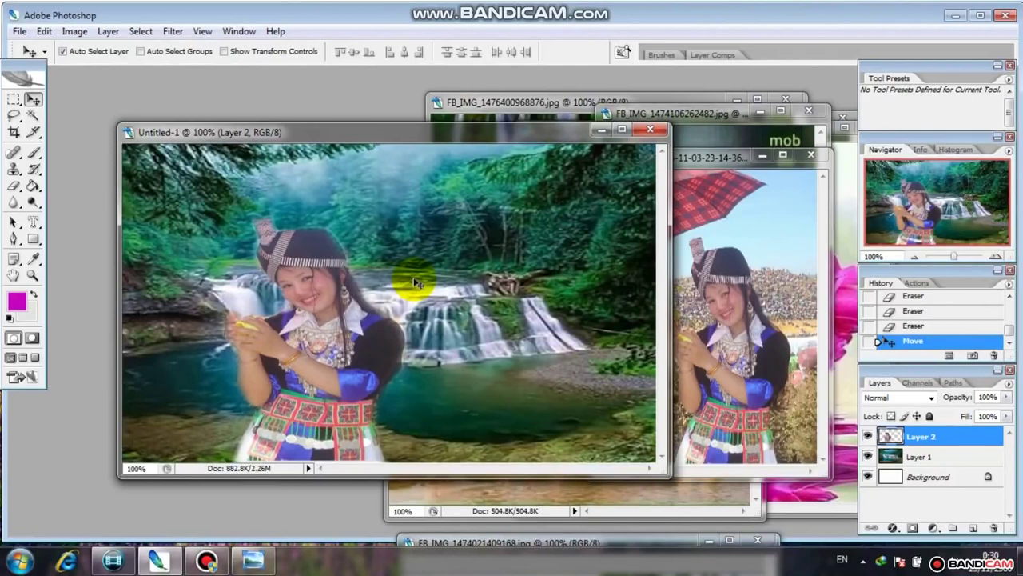
pyautogui.moveTo(351, 326); pyautogui.dragTo(358, 326)
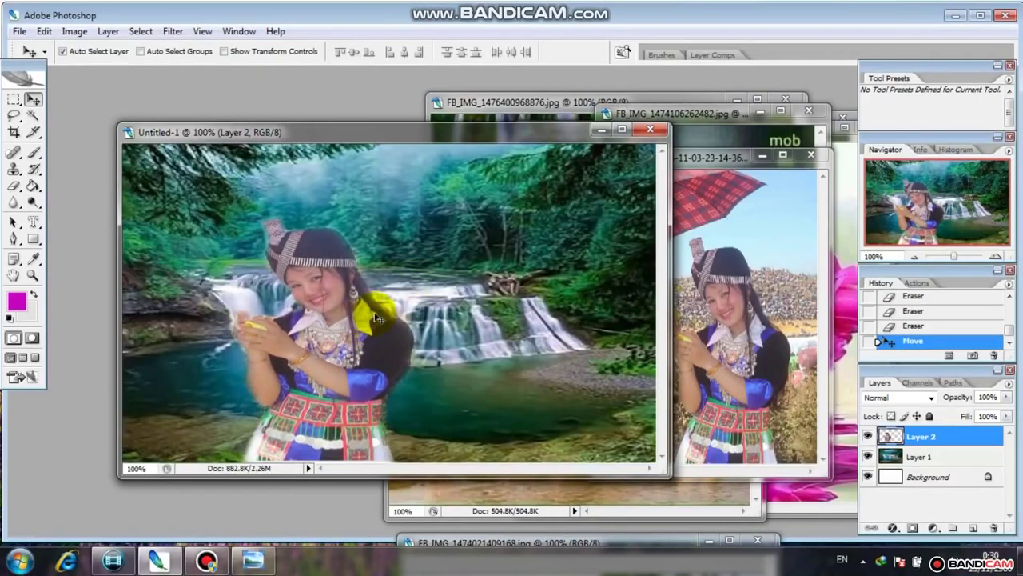
pyautogui.click(840, 241)
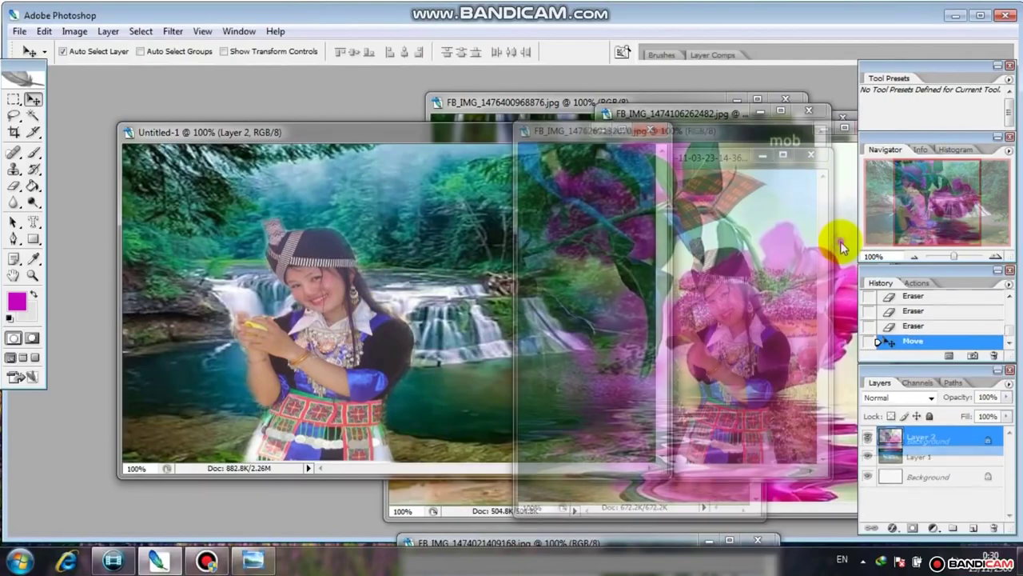
# Step: Drag the pink rose photo into Untitled-1 as Layer 3 over the collage's left part
pyautogui.moveTo(765, 113); pyautogui.dragTo(688, 148)
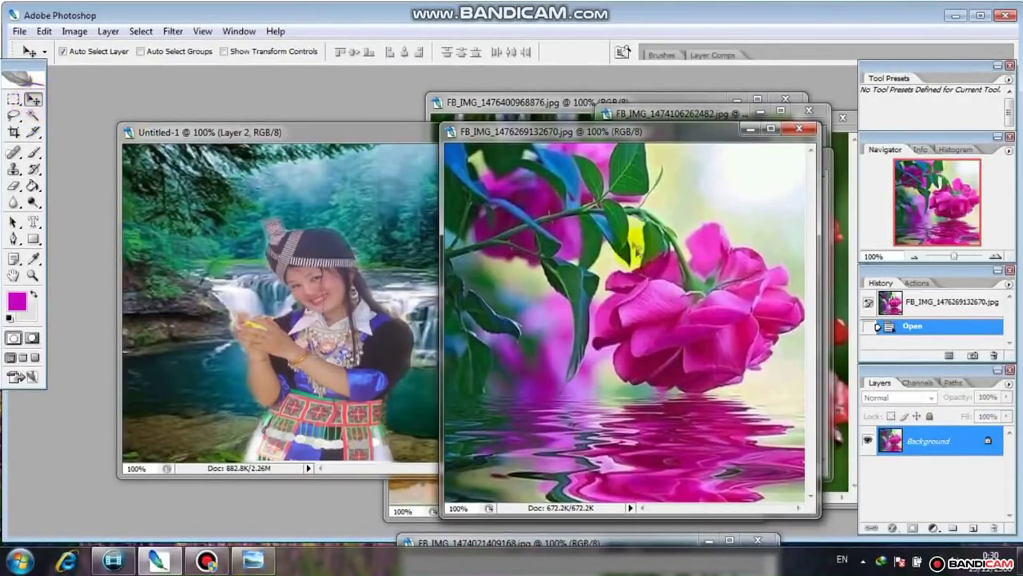
pyautogui.moveTo(580, 256); pyautogui.dragTo(355, 261)
pyautogui.moveTo(320, 308)
pyautogui.mouseDown()
pyautogui.moveTo(349, 322)
pyautogui.moveTo(375, 308)
pyautogui.mouseUp()
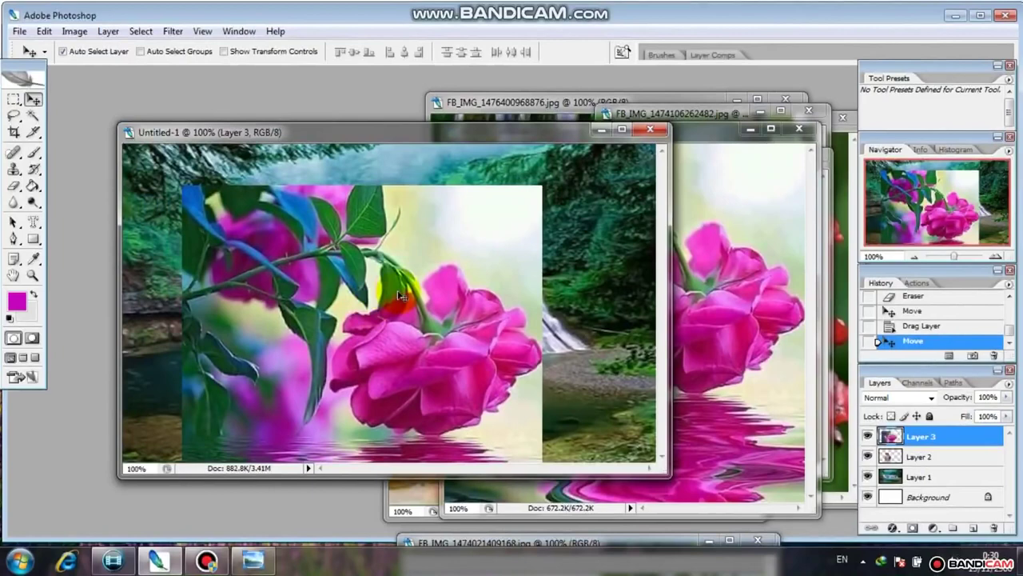
pyautogui.hotkey('ctrl', 't')
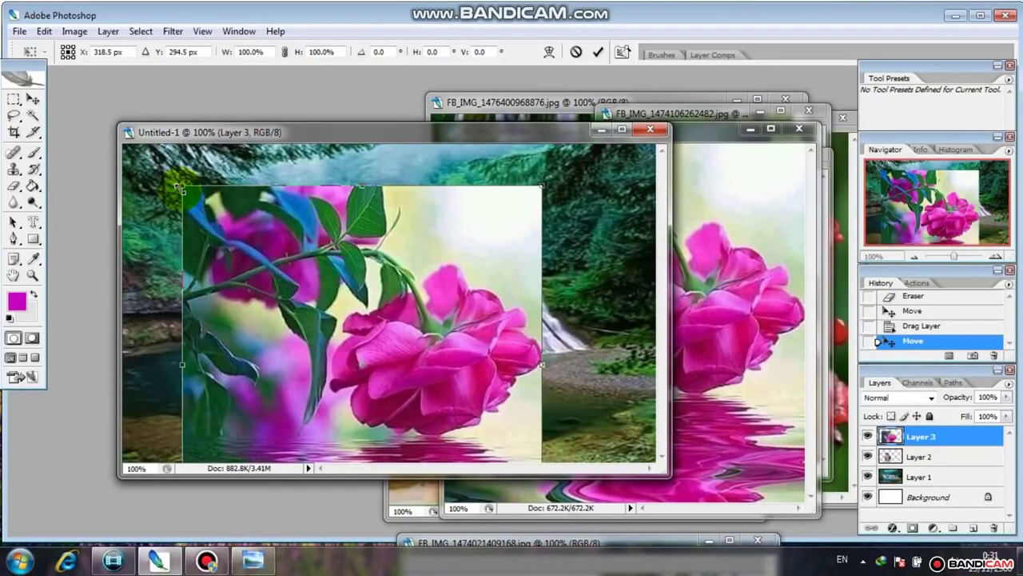
# Step: Scale the rose layer to 32.5% width by 53.5% height and place it at the left edge
pyautogui.moveTo(183, 189); pyautogui.dragTo(273, 278)
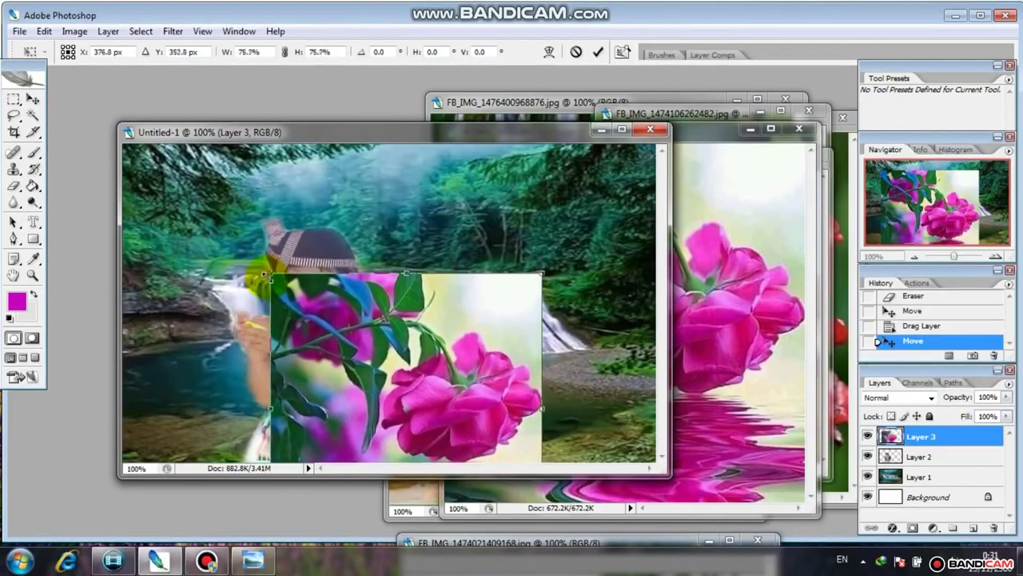
pyautogui.moveTo(392, 348)
pyautogui.mouseDown()
pyautogui.moveTo(180, 250)
pyautogui.moveTo(309, 269)
pyautogui.mouseUp()
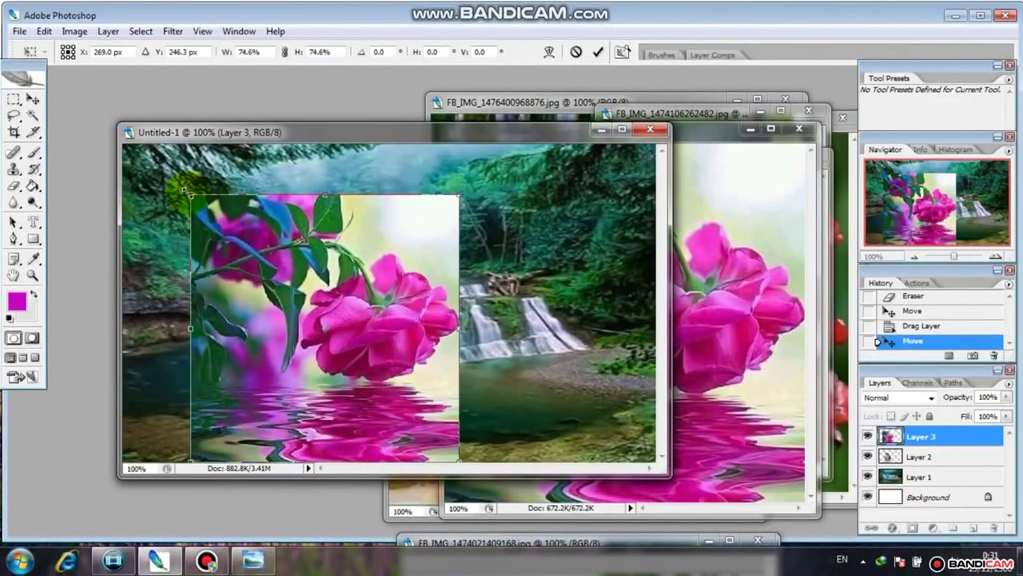
pyautogui.moveTo(184, 192); pyautogui.dragTo(264, 268)
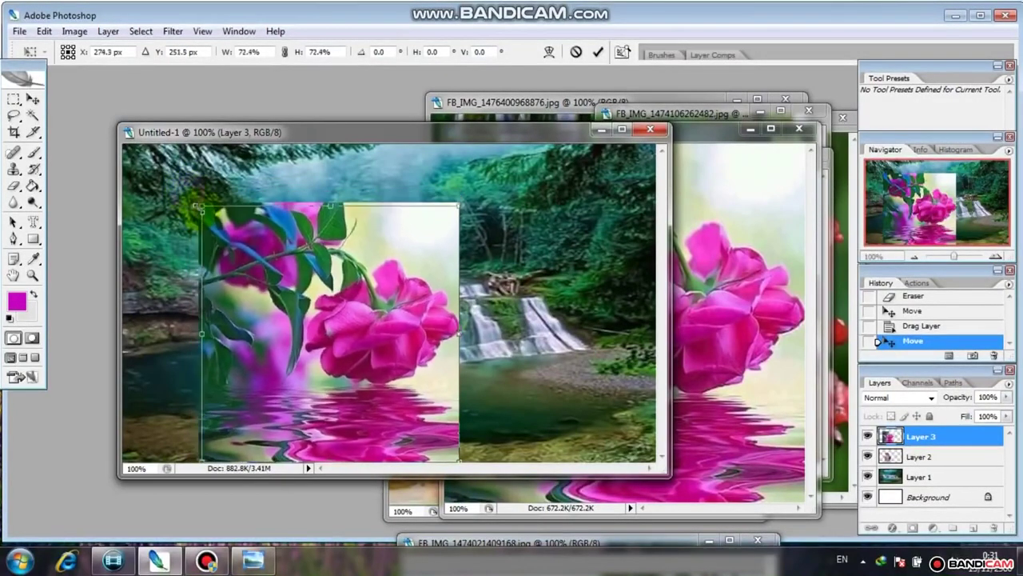
pyautogui.moveTo(337, 319)
pyautogui.mouseDown()
pyautogui.moveTo(148, 272)
pyautogui.moveTo(124, 256)
pyautogui.moveTo(436, 316)
pyautogui.mouseUp()
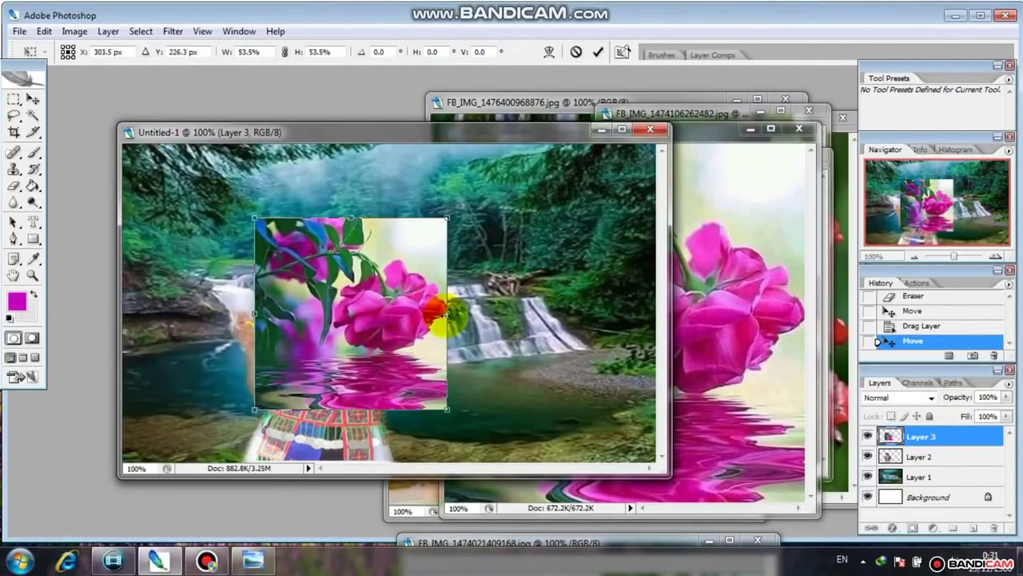
pyautogui.moveTo(445, 315); pyautogui.dragTo(372, 315)
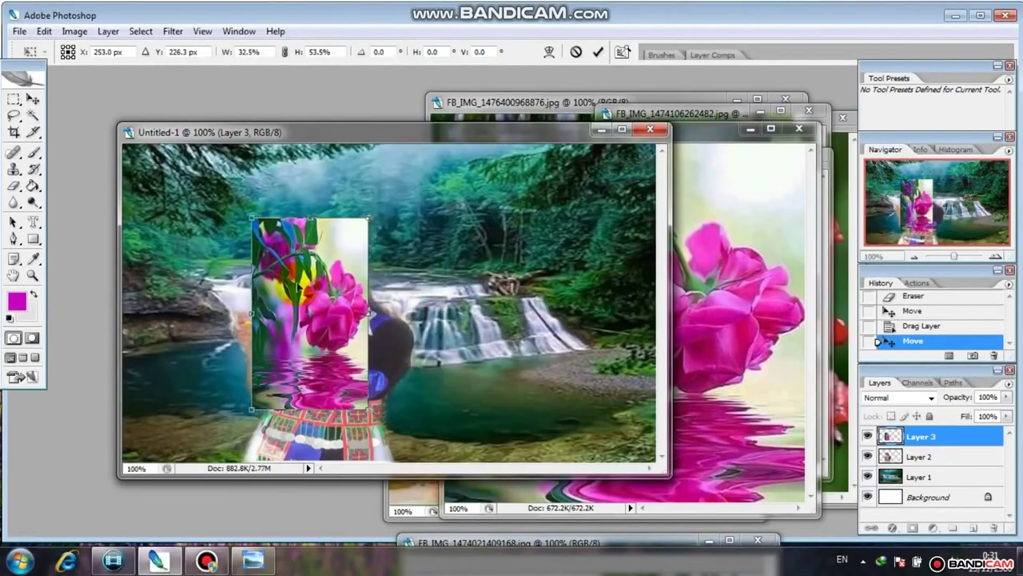
pyautogui.moveTo(312, 284); pyautogui.dragTo(180, 273)
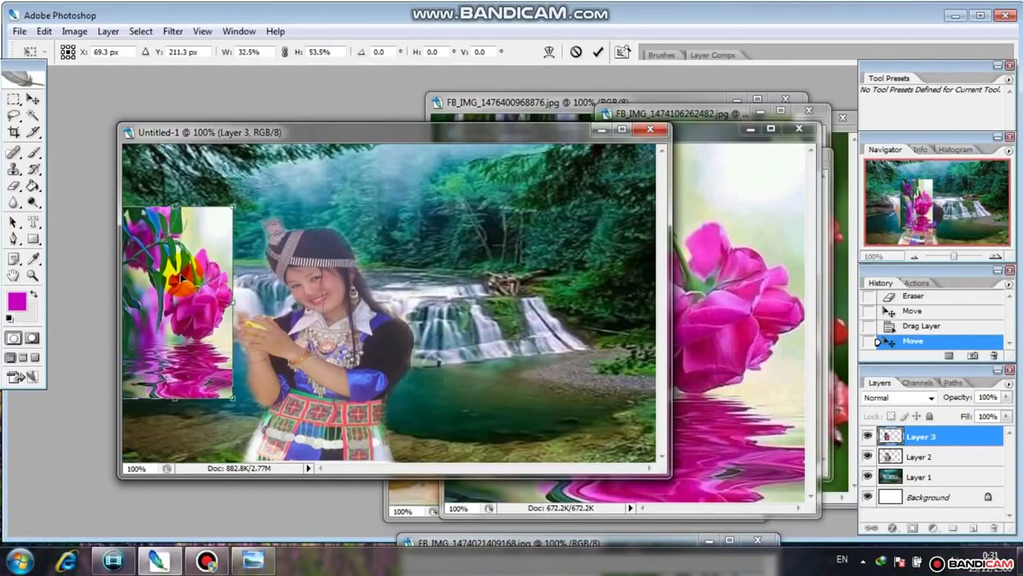
pyautogui.moveTo(180, 276); pyautogui.dragTo(181, 275)
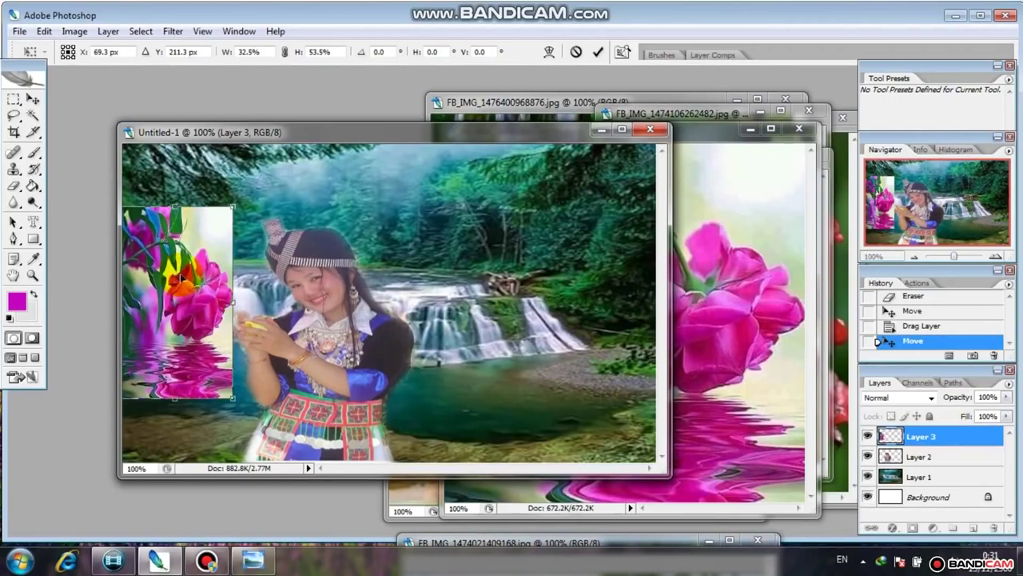
pyautogui.moveTo(181, 286); pyautogui.dragTo(184, 291)
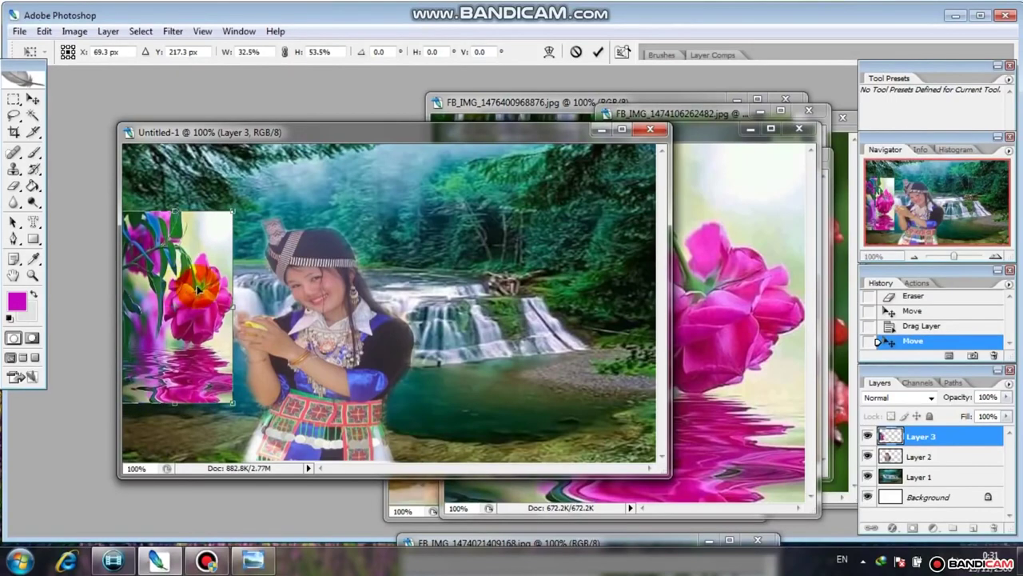
pyautogui.press('Return')
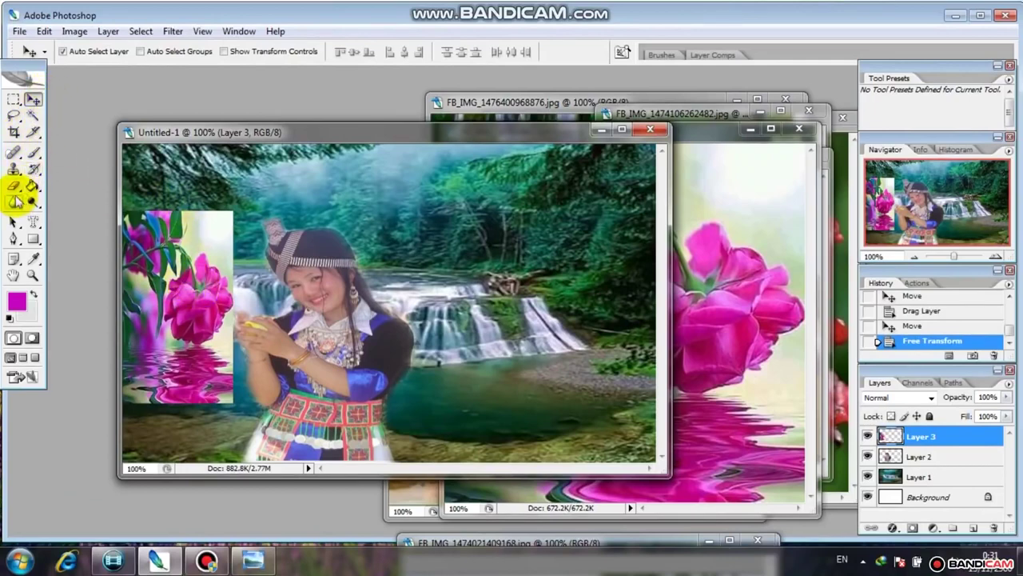
# Step: With a 41 px low-flow eraser, soften the rose strip's top, left and hat-side edges
pyautogui.click(13, 185)
pyautogui.click(331, 52)
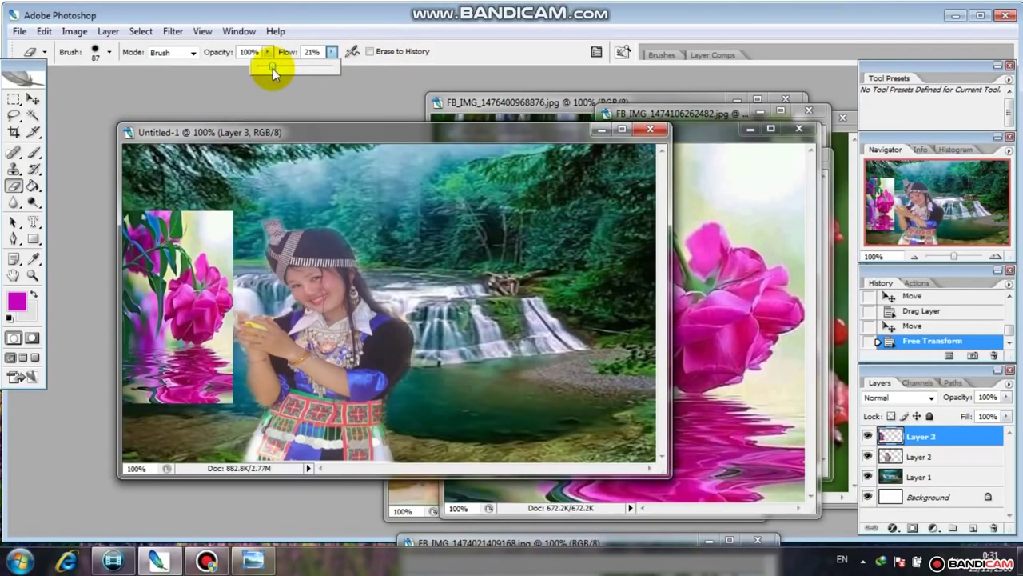
pyautogui.moveTo(203, 216)
pyautogui.mouseDown()
pyautogui.moveTo(228, 228)
pyautogui.moveTo(207, 200)
pyautogui.mouseUp()
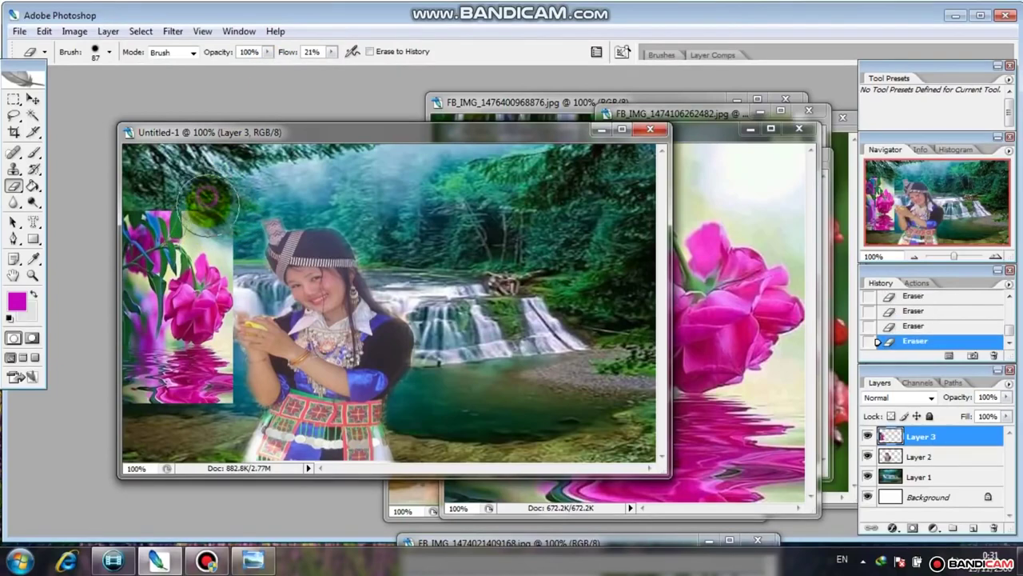
pyautogui.rightClick(207, 200)
pyautogui.moveTo(262, 234); pyautogui.dragTo(255, 234)
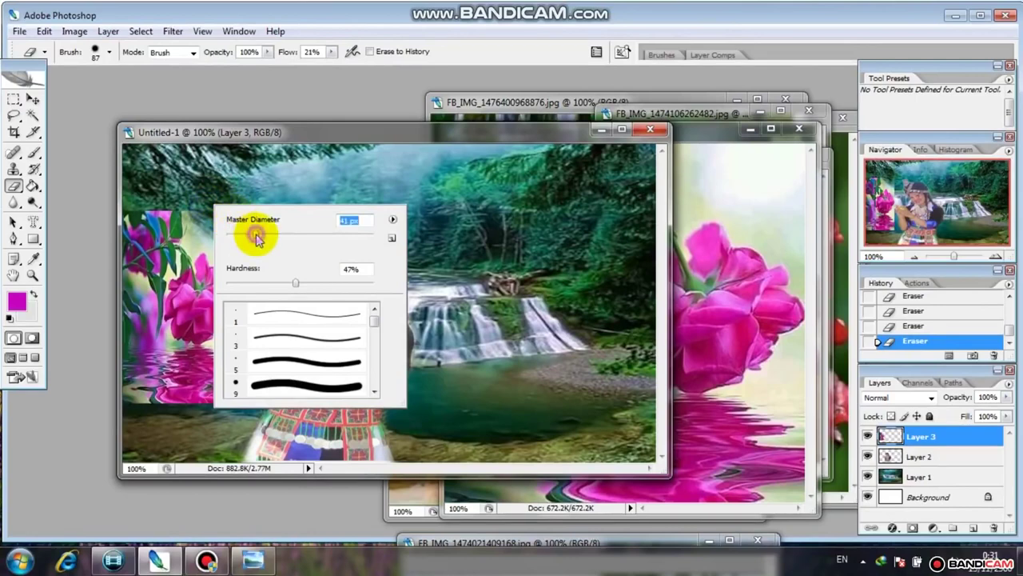
pyautogui.click(200, 229)
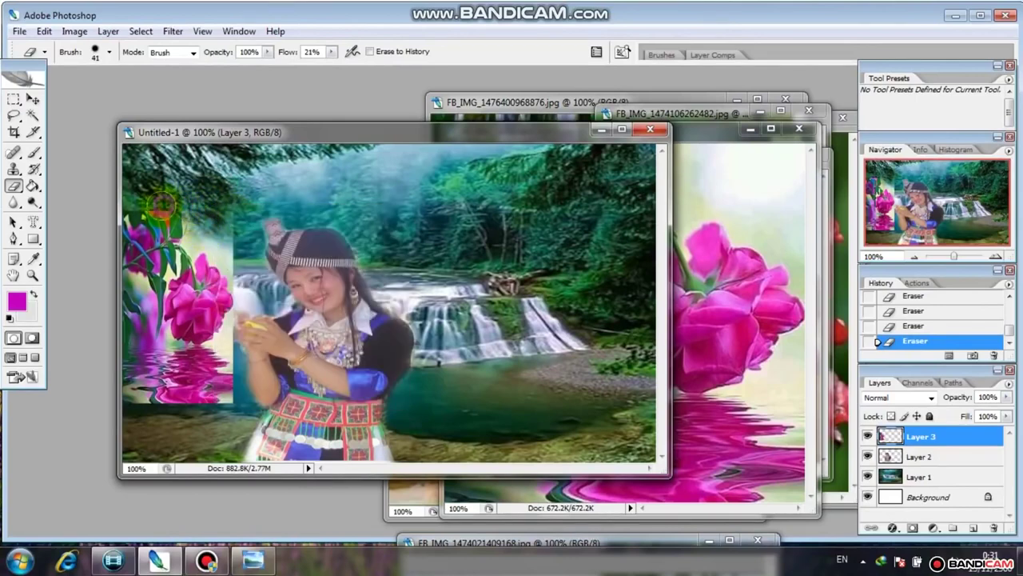
pyautogui.moveTo(134, 206)
pyautogui.mouseDown()
pyautogui.moveTo(146, 198)
pyautogui.moveTo(225, 225)
pyautogui.moveTo(227, 276)
pyautogui.moveTo(203, 235)
pyautogui.moveTo(183, 242)
pyautogui.moveTo(160, 276)
pyautogui.moveTo(149, 315)
pyautogui.moveTo(178, 384)
pyautogui.moveTo(222, 258)
pyautogui.mouseUp()
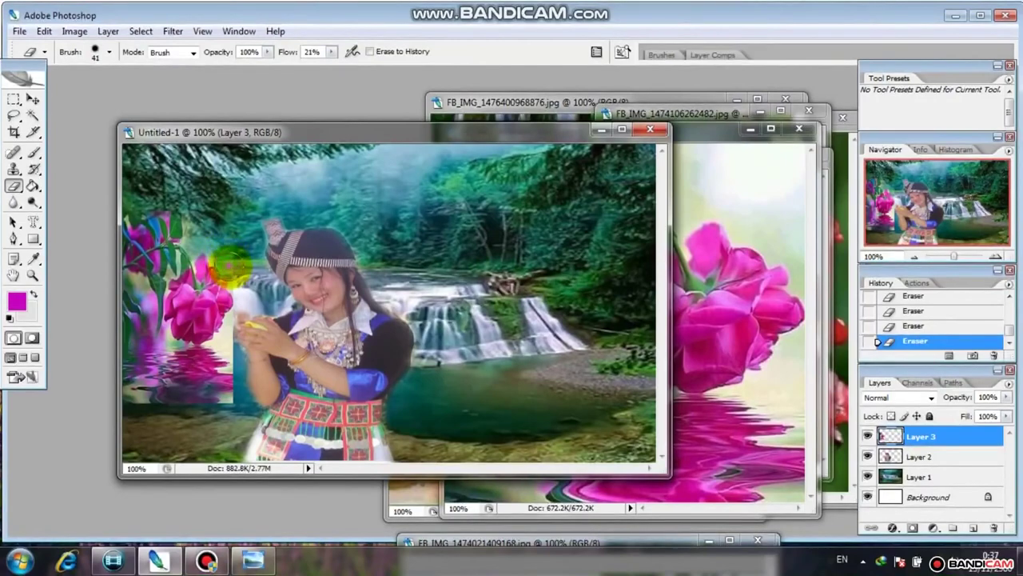
pyautogui.moveTo(230, 265)
pyautogui.mouseDown()
pyautogui.moveTo(223, 242)
pyautogui.moveTo(183, 256)
pyautogui.moveTo(171, 336)
pyautogui.moveTo(194, 356)
pyautogui.moveTo(226, 315)
pyautogui.moveTo(227, 376)
pyautogui.moveTo(221, 308)
pyautogui.moveTo(229, 371)
pyautogui.moveTo(237, 316)
pyautogui.moveTo(245, 387)
pyautogui.moveTo(231, 400)
pyautogui.moveTo(232, 347)
pyautogui.moveTo(234, 396)
pyautogui.mouseUp()
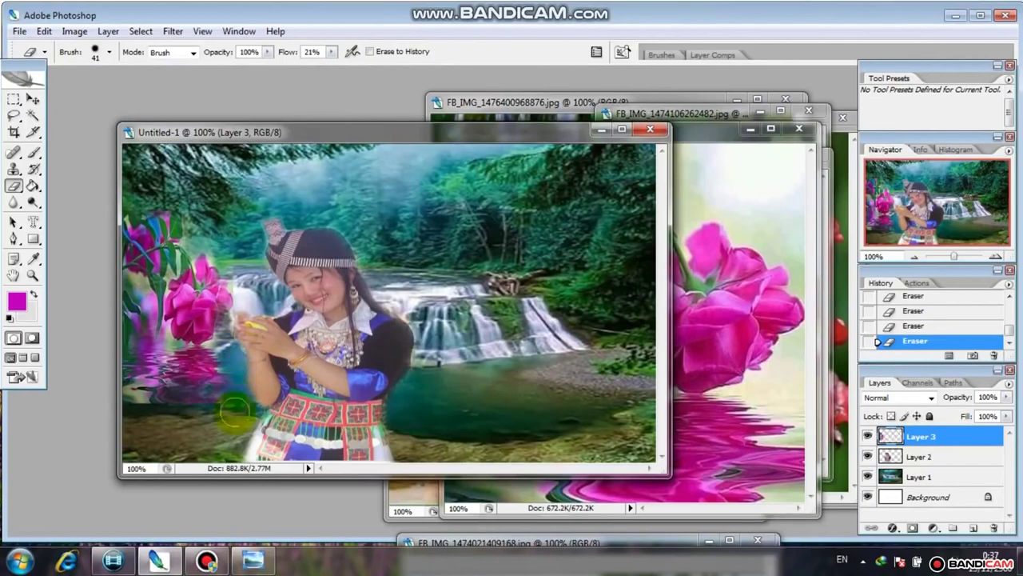
pyautogui.moveTo(147, 406)
pyautogui.mouseDown()
pyautogui.moveTo(124, 404)
pyautogui.moveTo(196, 401)
pyautogui.moveTo(156, 359)
pyautogui.moveTo(160, 336)
pyautogui.moveTo(170, 382)
pyautogui.moveTo(132, 409)
pyautogui.moveTo(214, 369)
pyautogui.moveTo(246, 290)
pyautogui.moveTo(170, 240)
pyautogui.moveTo(144, 284)
pyautogui.moveTo(164, 282)
pyautogui.moveTo(183, 374)
pyautogui.mouseUp()
pyautogui.moveTo(191, 312); pyautogui.dragTo(191, 375)
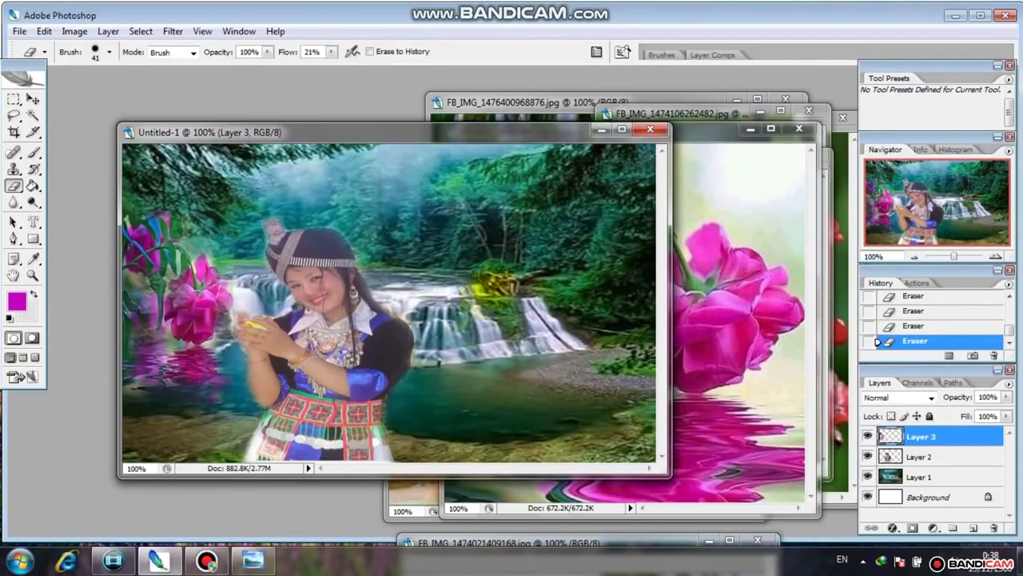
# Step: Rearrange the rose, heart and waterfall image windows to clear space
pyautogui.click(712, 133)
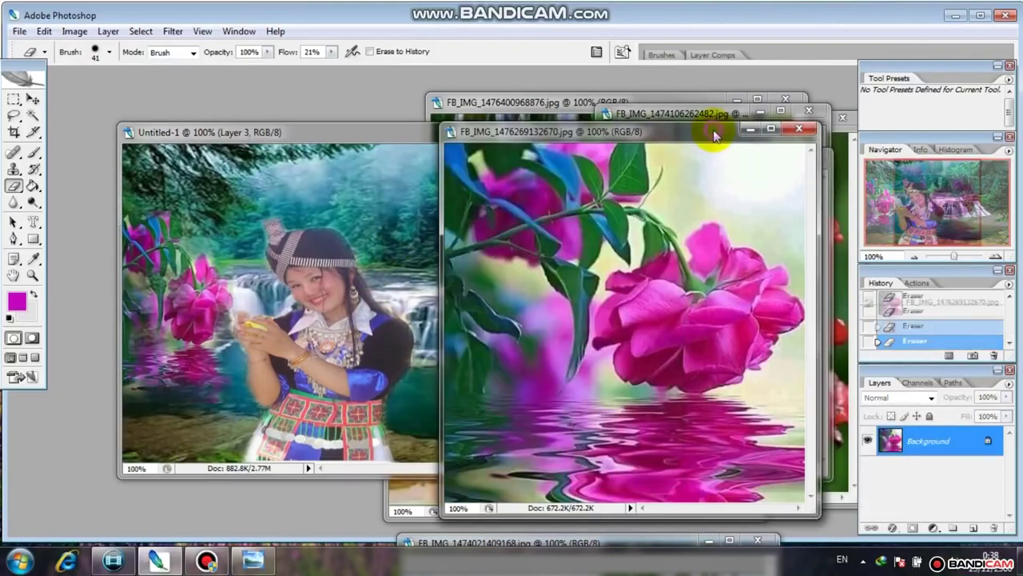
pyautogui.moveTo(604, 136); pyautogui.dragTo(609, 259)
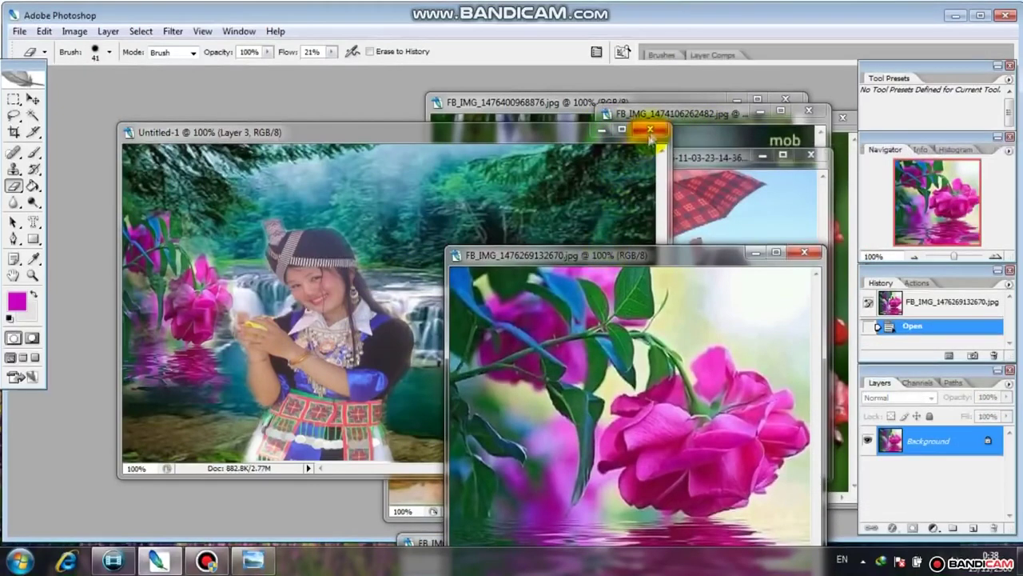
pyautogui.click(688, 114)
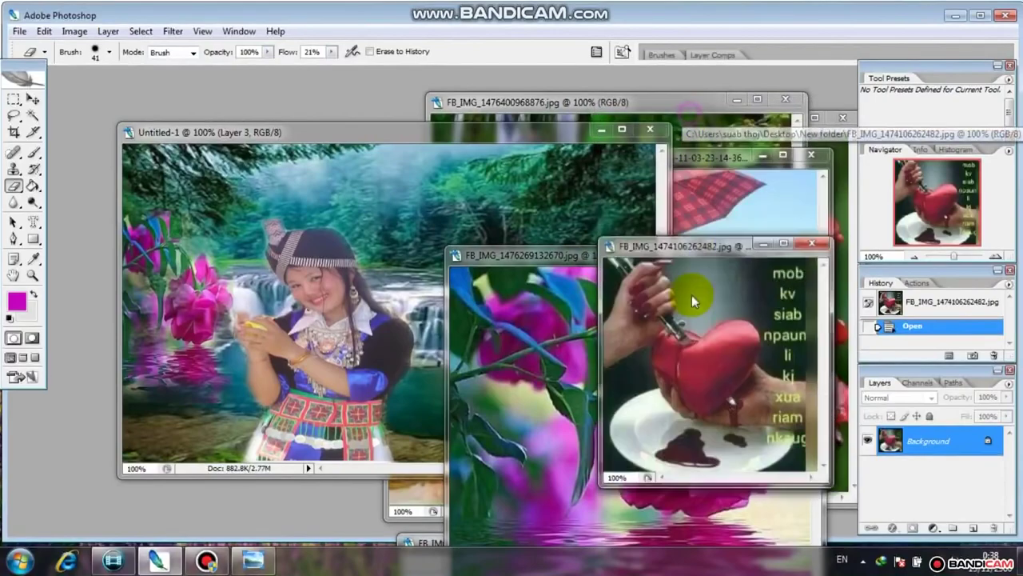
pyautogui.moveTo(689, 113); pyautogui.dragTo(680, 351)
pyautogui.moveTo(684, 113); pyautogui.dragTo(720, 136)
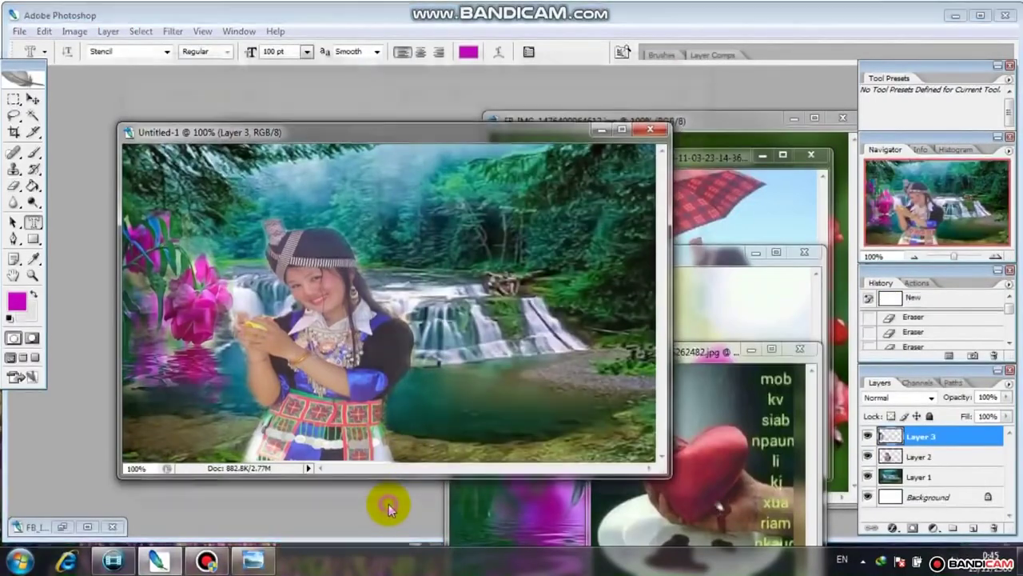
# Step: Open FB_IMG_1474021409168.jpg and position its window beside the collage
pyautogui.hotkey('ctrl', 'o')
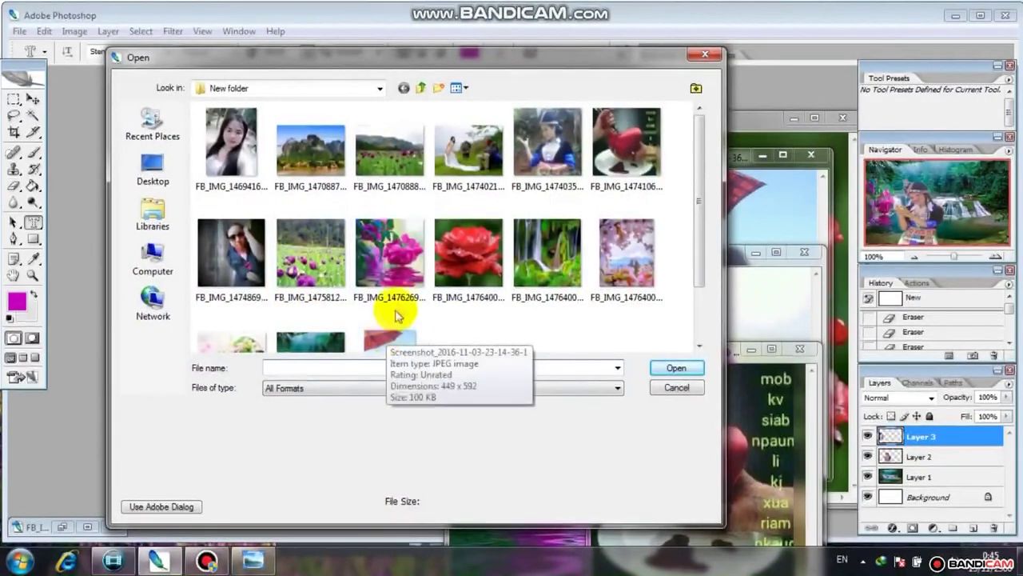
pyautogui.click(473, 162)
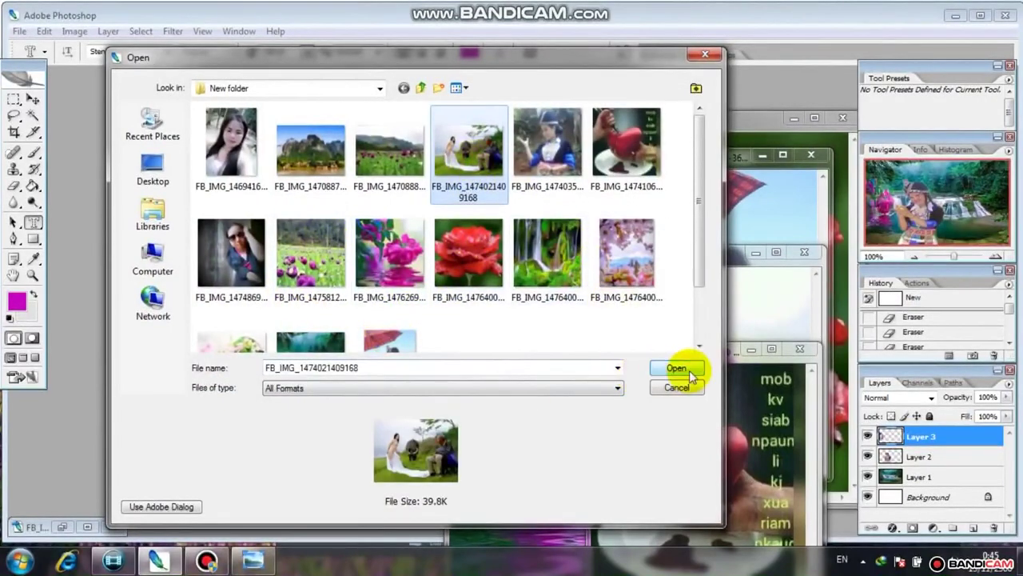
pyautogui.click(688, 369)
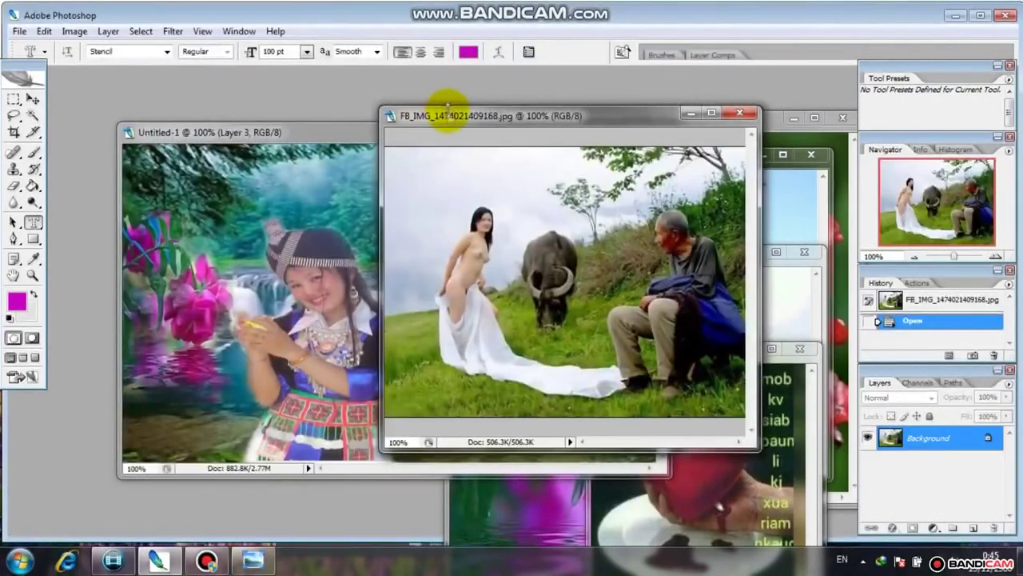
pyautogui.moveTo(448, 109); pyautogui.dragTo(369, 125)
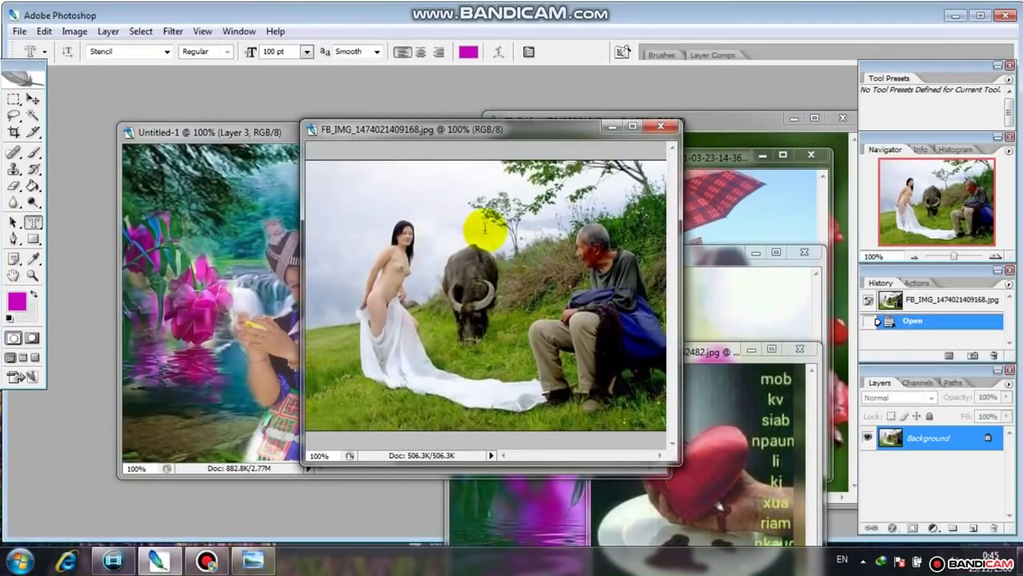
pyautogui.moveTo(484, 136); pyautogui.dragTo(538, 170)
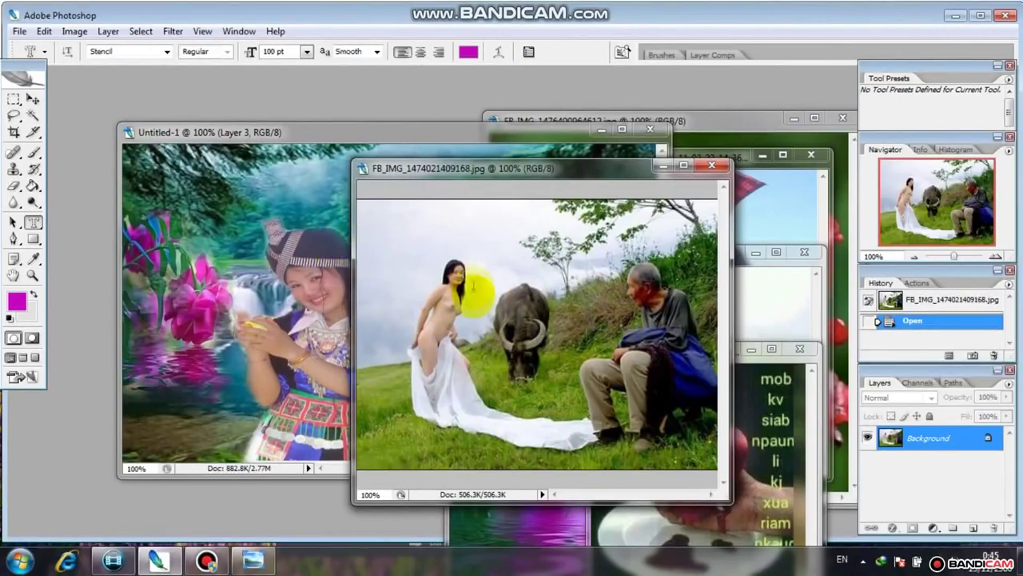
pyautogui.moveTo(466, 170); pyautogui.dragTo(585, 161)
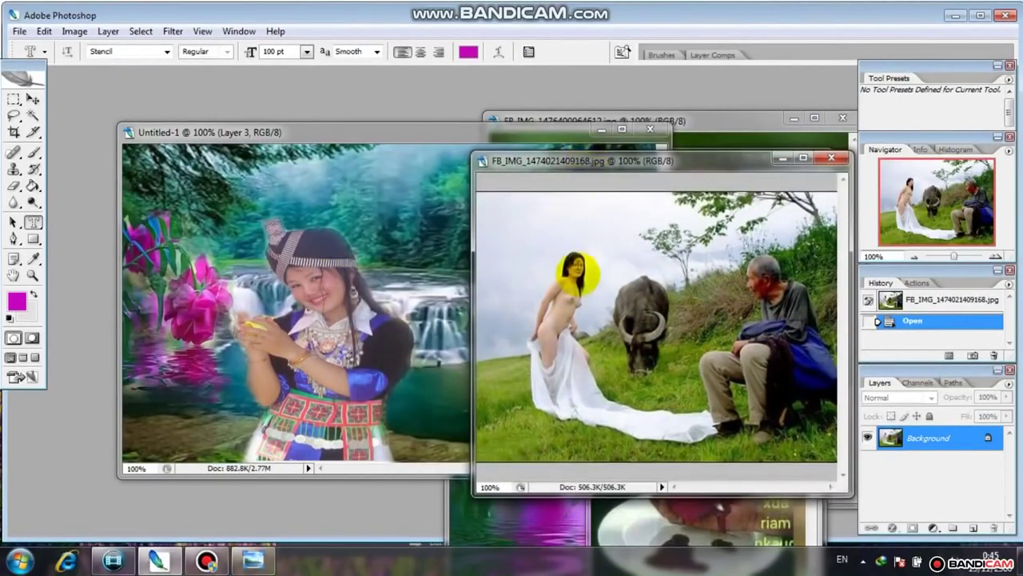
pyautogui.moveTo(614, 168); pyautogui.dragTo(514, 122)
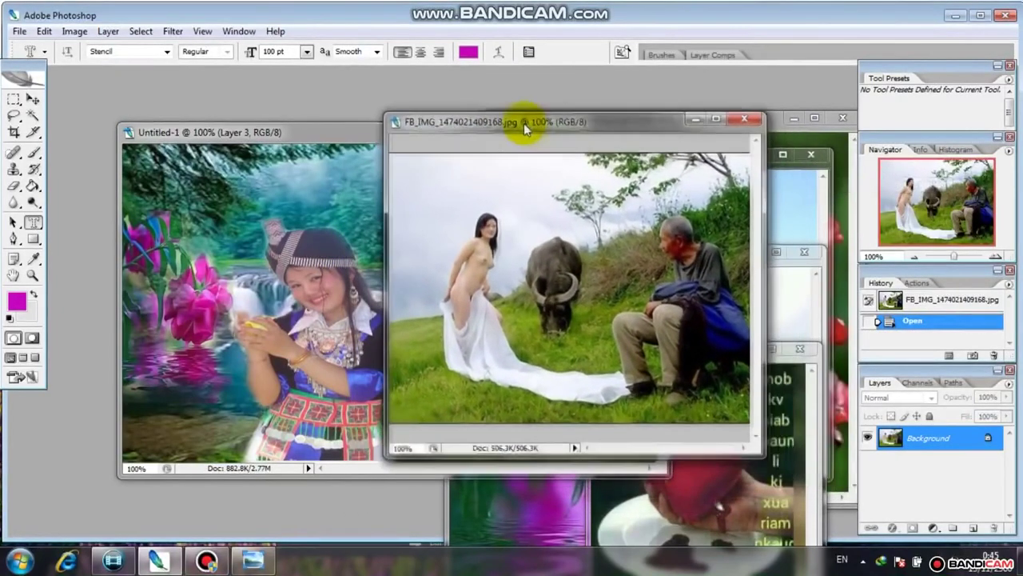
pyautogui.click(32, 225)
pyautogui.click(64, 221)
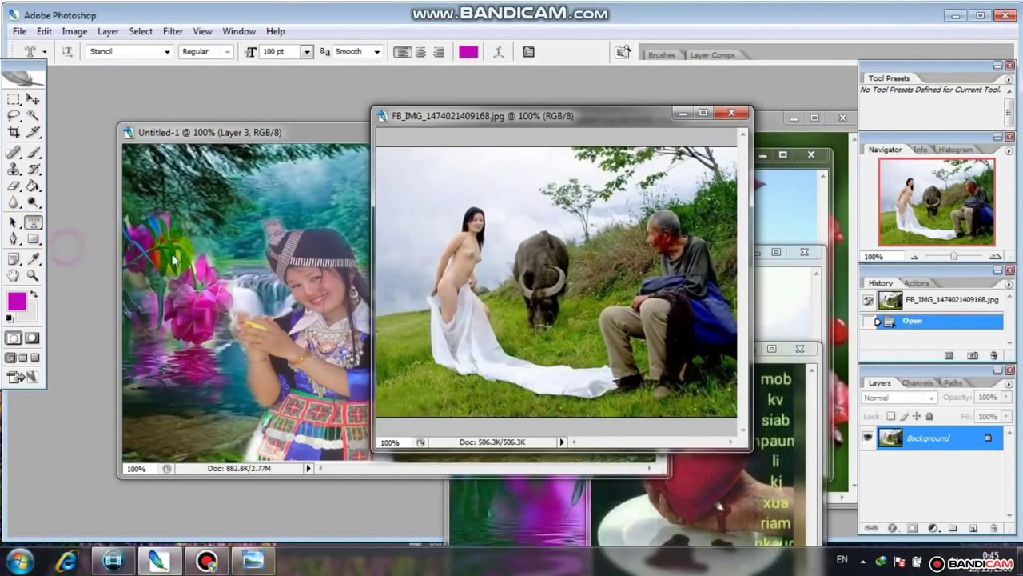
pyautogui.click(403, 282)
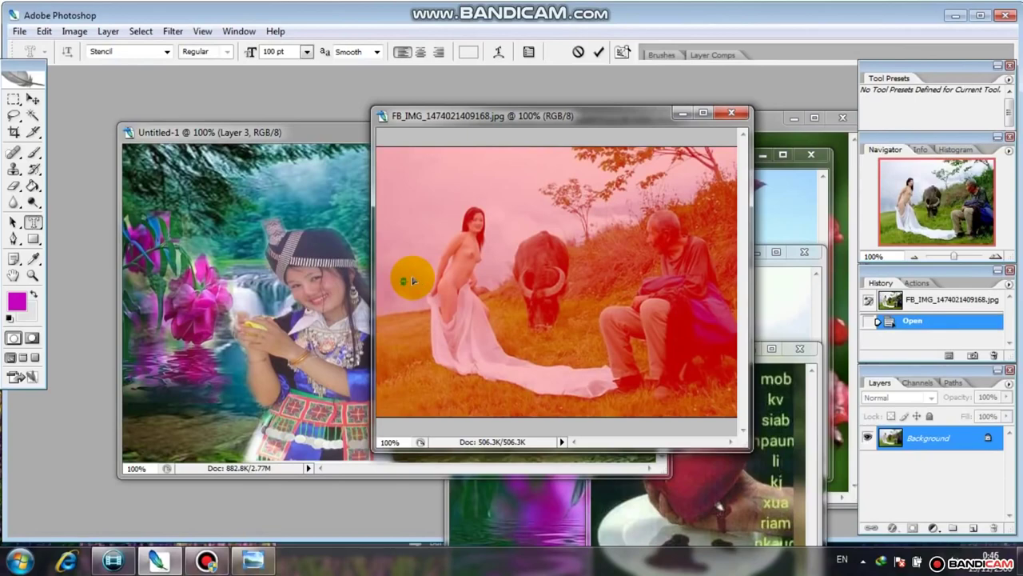
pyautogui.moveTo(406, 279)
pyautogui.mouseDown()
pyautogui.moveTo(490, 204)
pyautogui.moveTo(481, 252)
pyautogui.moveTo(485, 224)
pyautogui.mouseUp()
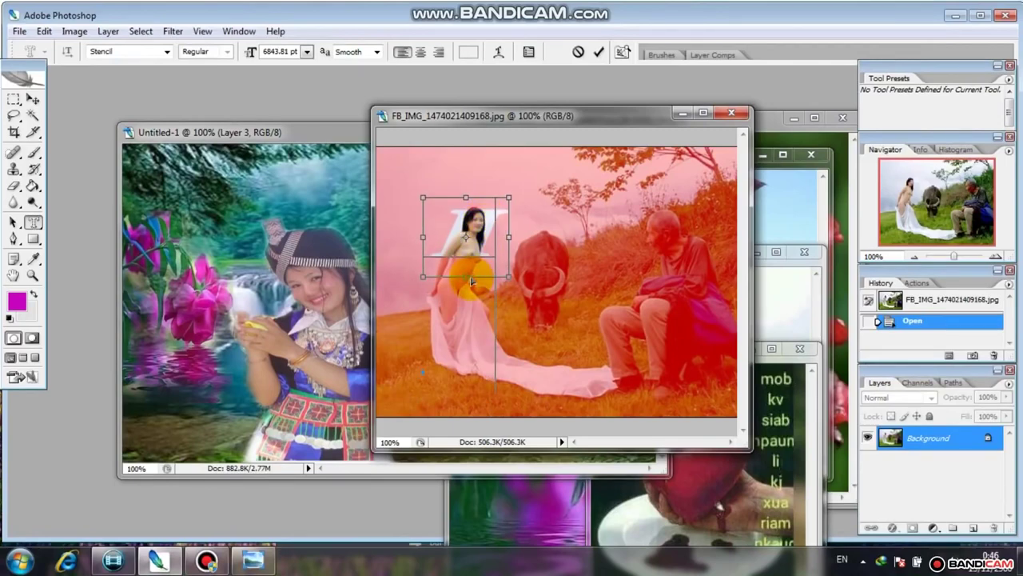
pyautogui.moveTo(508, 197)
pyautogui.mouseDown()
pyautogui.moveTo(528, 196)
pyautogui.moveTo(494, 222)
pyautogui.mouseUp()
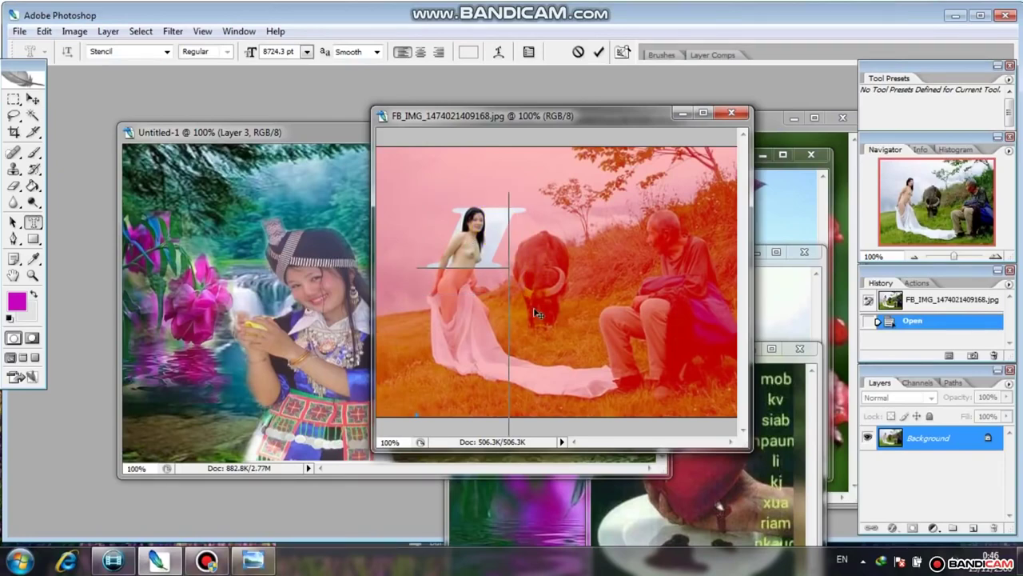
pyautogui.moveTo(508, 118); pyautogui.dragTo(611, 121)
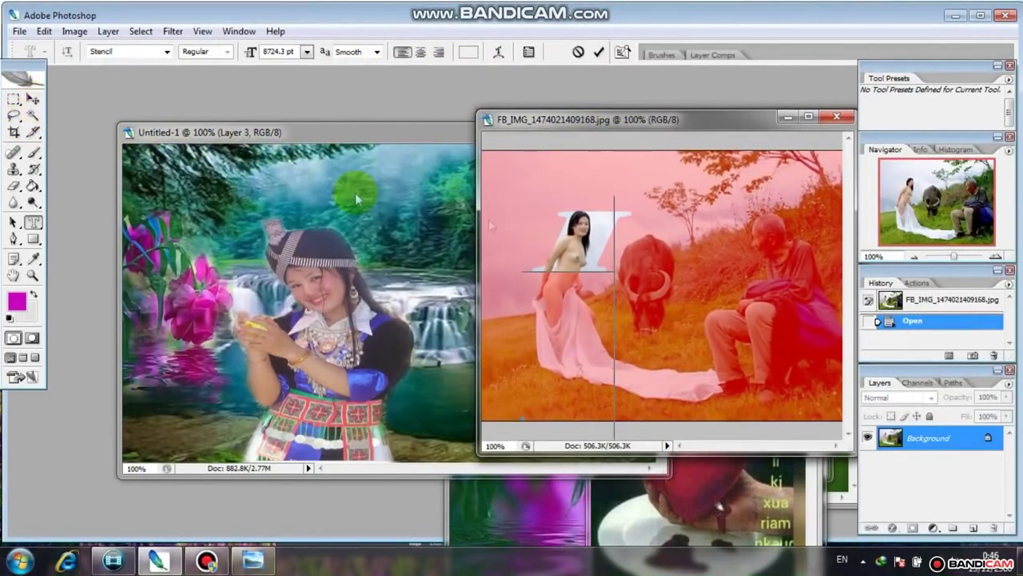
# Step: Commit the I mask and drag the cutout into Untitled-1 as Layer 4 near the top
pyautogui.click(35, 99)
pyautogui.moveTo(593, 258); pyautogui.dragTo(433, 227)
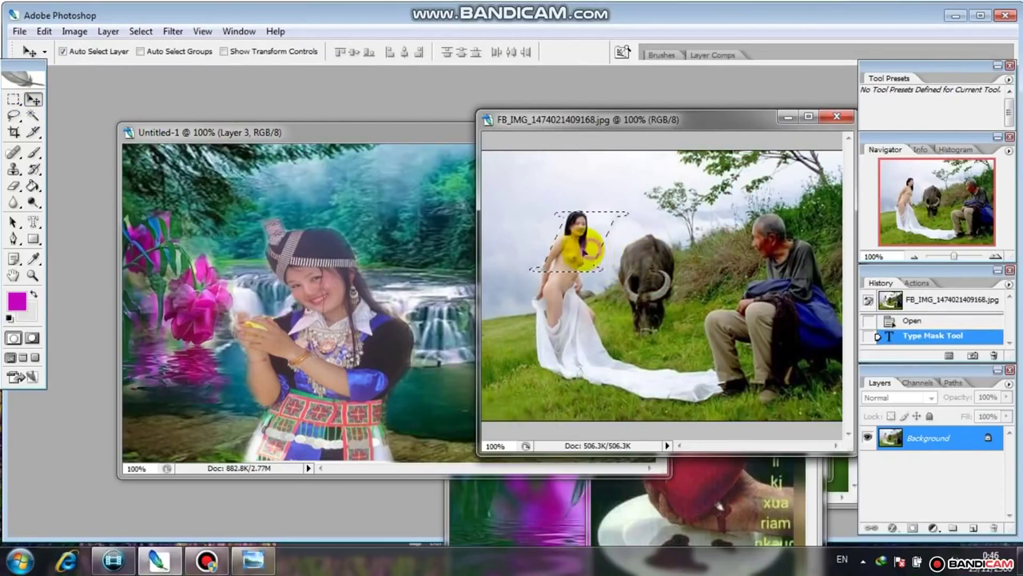
pyautogui.moveTo(433, 228); pyautogui.dragTo(515, 198)
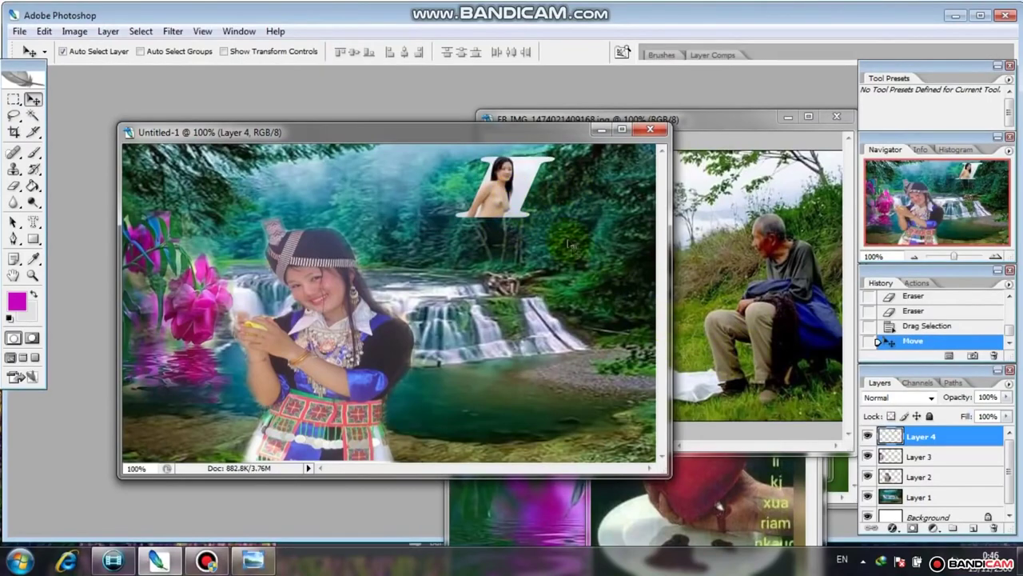
pyautogui.click(905, 519)
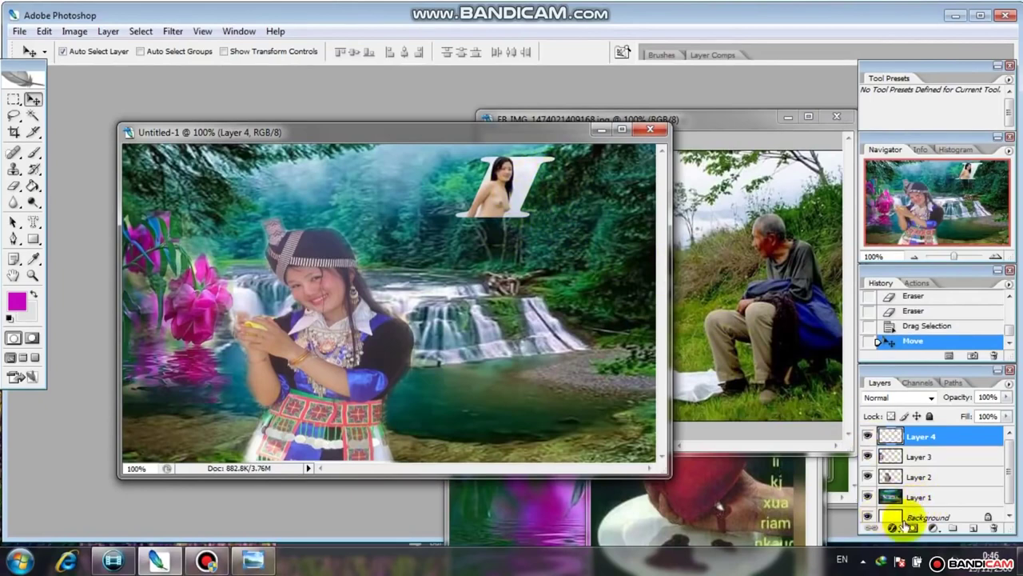
pyautogui.click(894, 528)
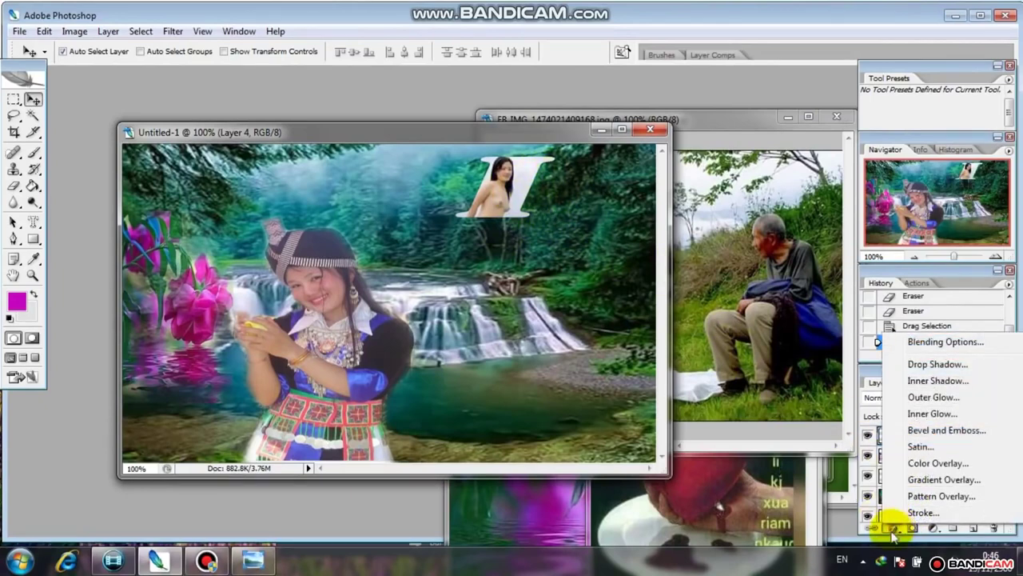
# Step: Add an Inner Shadow to Layer 4 and enable Bevel and Emboss
pyautogui.click(912, 382)
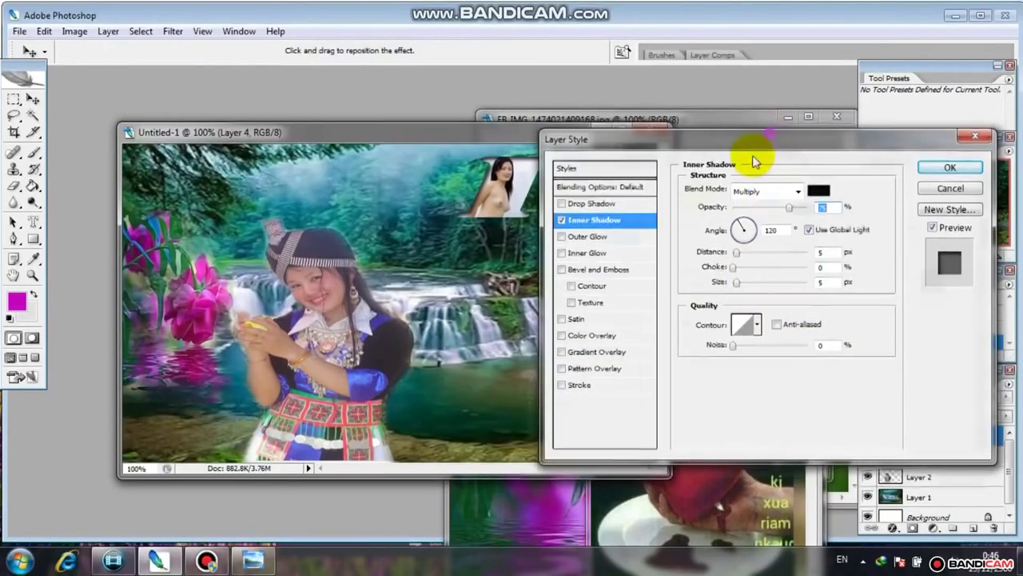
pyautogui.moveTo(770, 141); pyautogui.dragTo(503, 262)
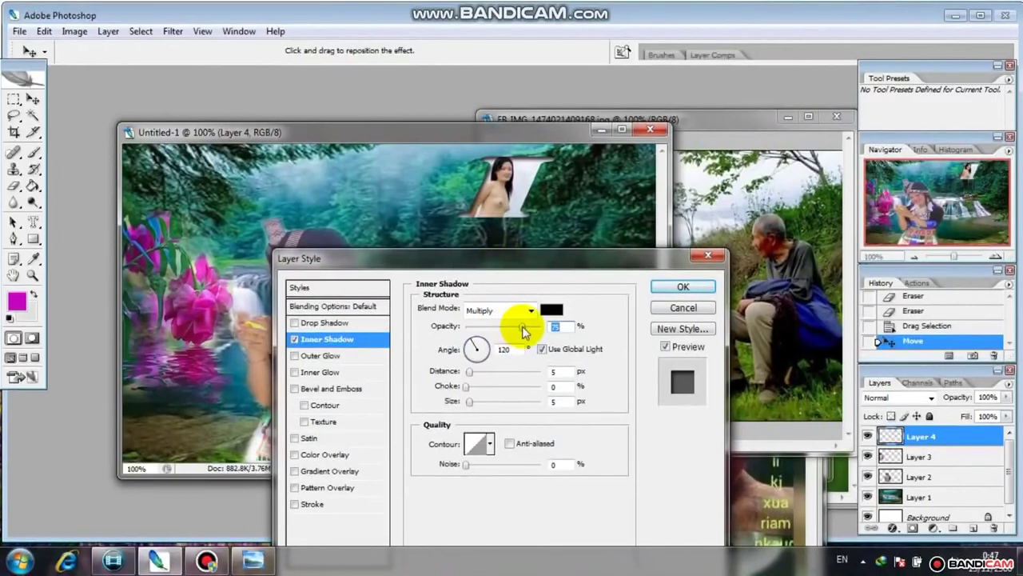
pyautogui.moveTo(521, 331)
pyautogui.mouseDown()
pyautogui.moveTo(535, 331)
pyautogui.moveTo(502, 328)
pyautogui.moveTo(518, 328)
pyautogui.mouseUp()
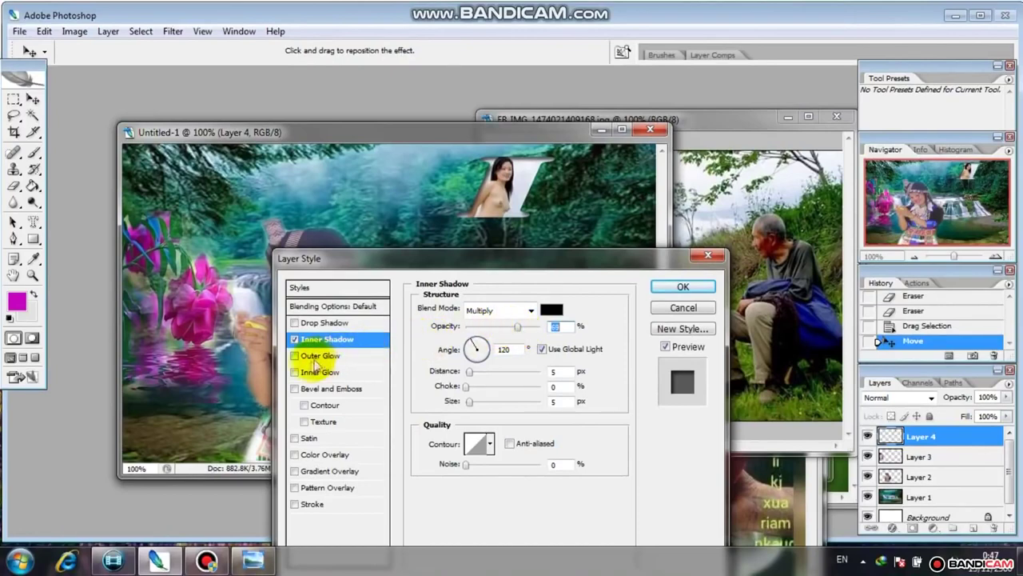
pyautogui.click(295, 454)
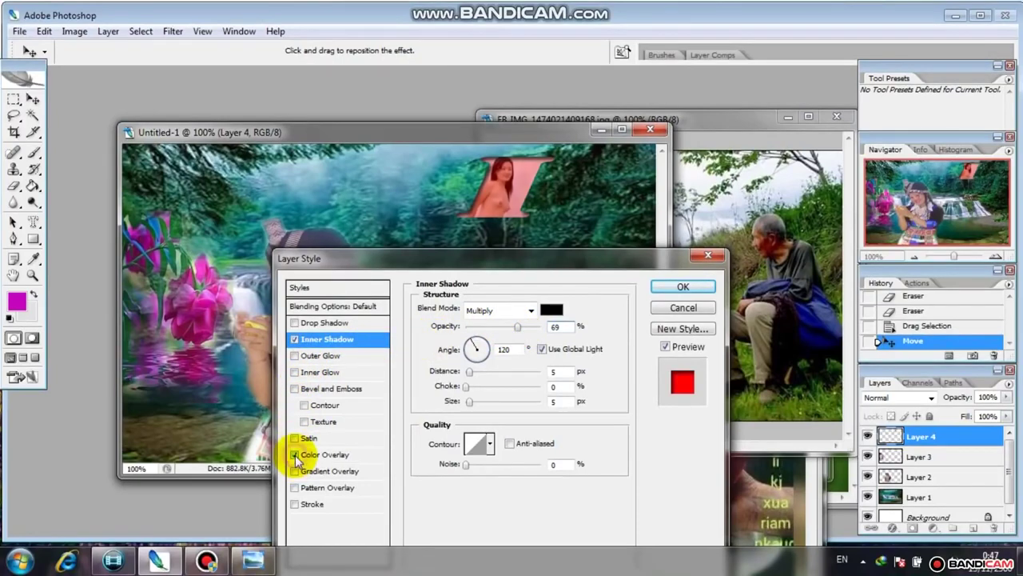
pyautogui.click(294, 454)
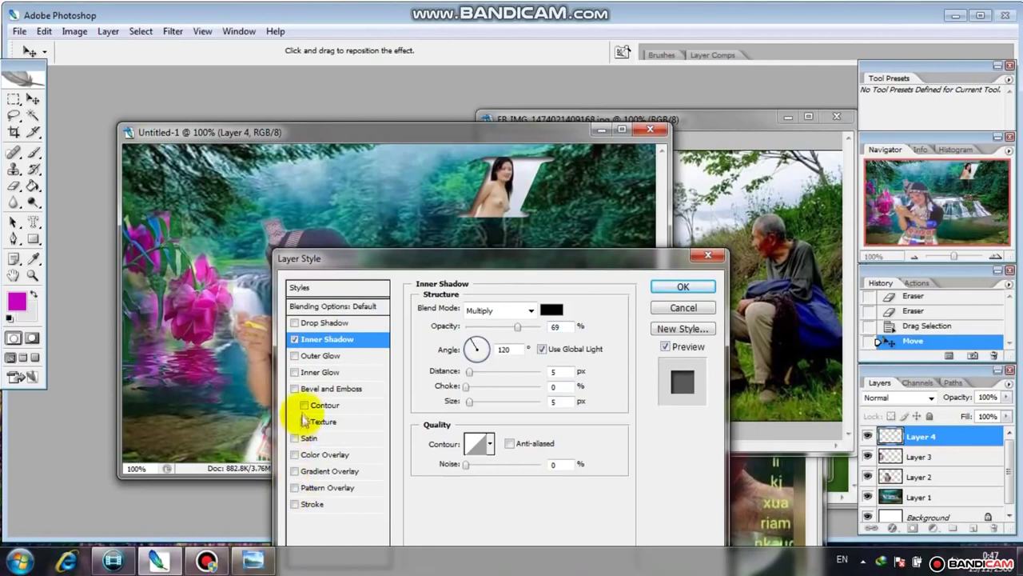
pyautogui.click(294, 389)
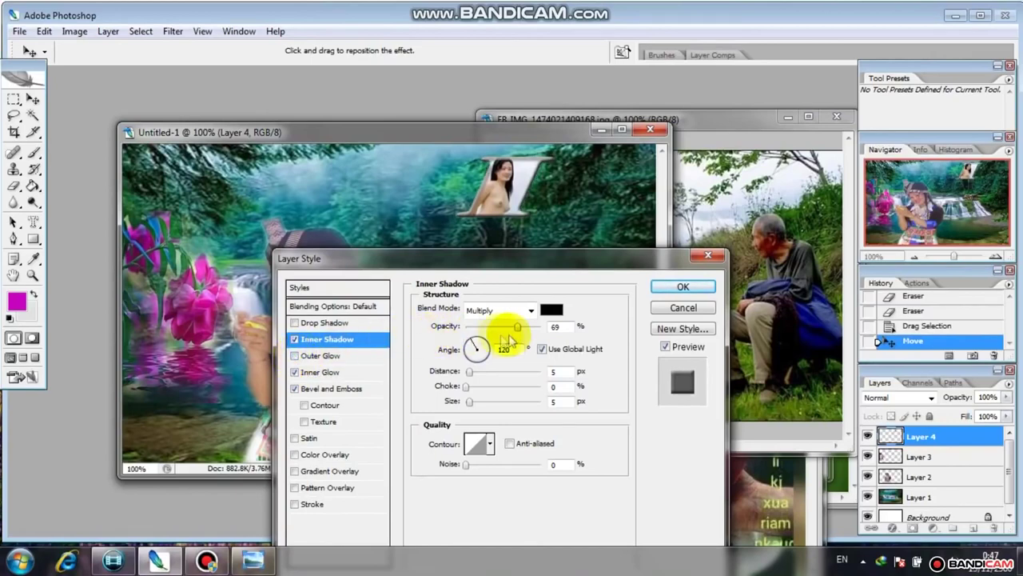
# Step: Set the inner shadow to 45% opacity and 0 distance, Outer Glow off, and apply
pyautogui.moveTo(518, 328)
pyautogui.mouseDown()
pyautogui.moveTo(541, 327)
pyautogui.moveTo(480, 331)
pyautogui.moveTo(519, 335)
pyautogui.moveTo(500, 335)
pyautogui.mouseUp()
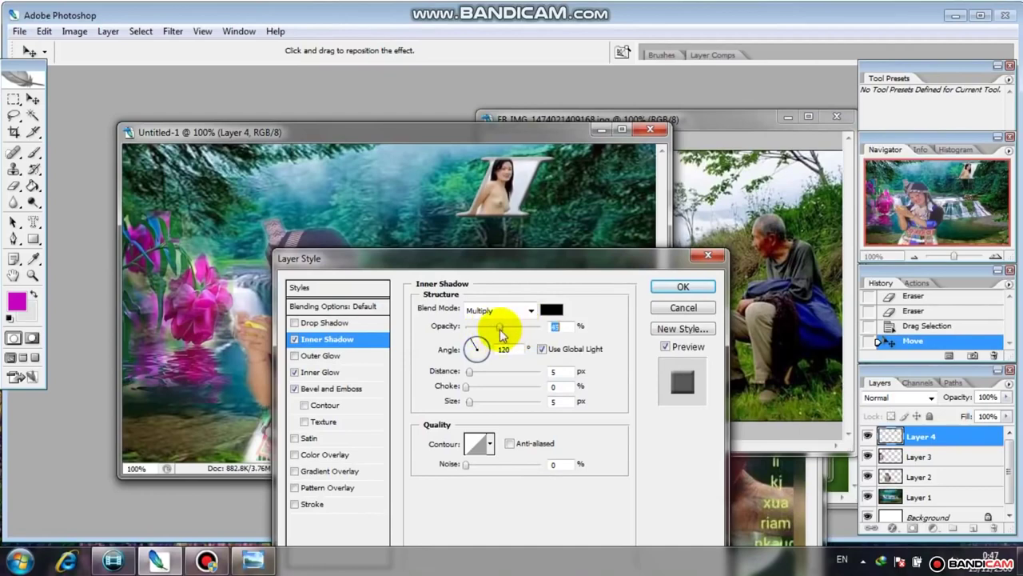
pyautogui.moveTo(478, 369)
pyautogui.mouseDown()
pyautogui.moveTo(486, 365)
pyautogui.moveTo(475, 378)
pyautogui.moveTo(504, 376)
pyautogui.moveTo(490, 376)
pyautogui.mouseUp()
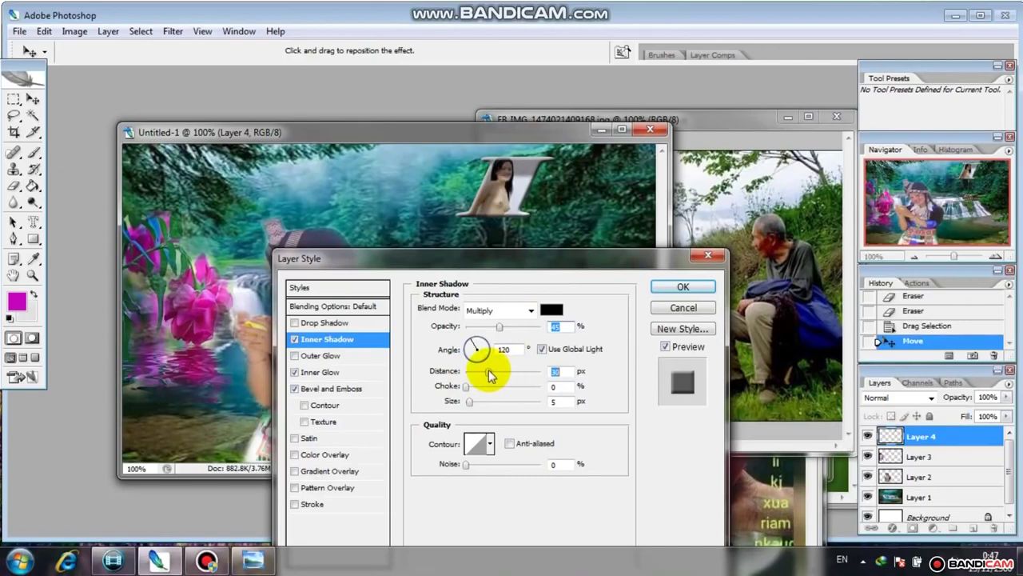
pyautogui.moveTo(490, 376)
pyautogui.mouseDown()
pyautogui.moveTo(474, 386)
pyautogui.moveTo(521, 388)
pyautogui.moveTo(465, 389)
pyautogui.mouseUp()
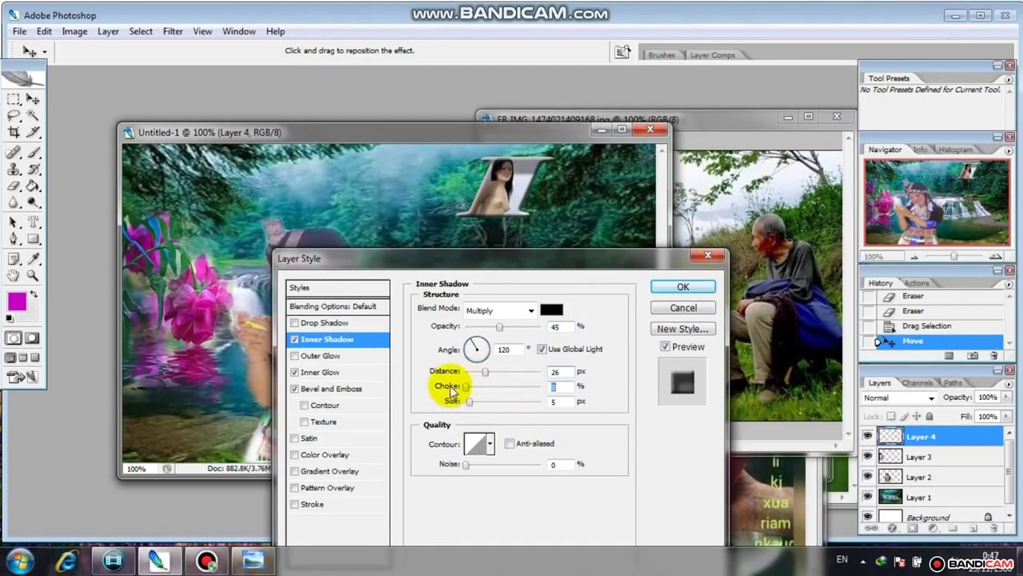
pyautogui.click(294, 356)
pyautogui.click(294, 356)
pyautogui.click(294, 355)
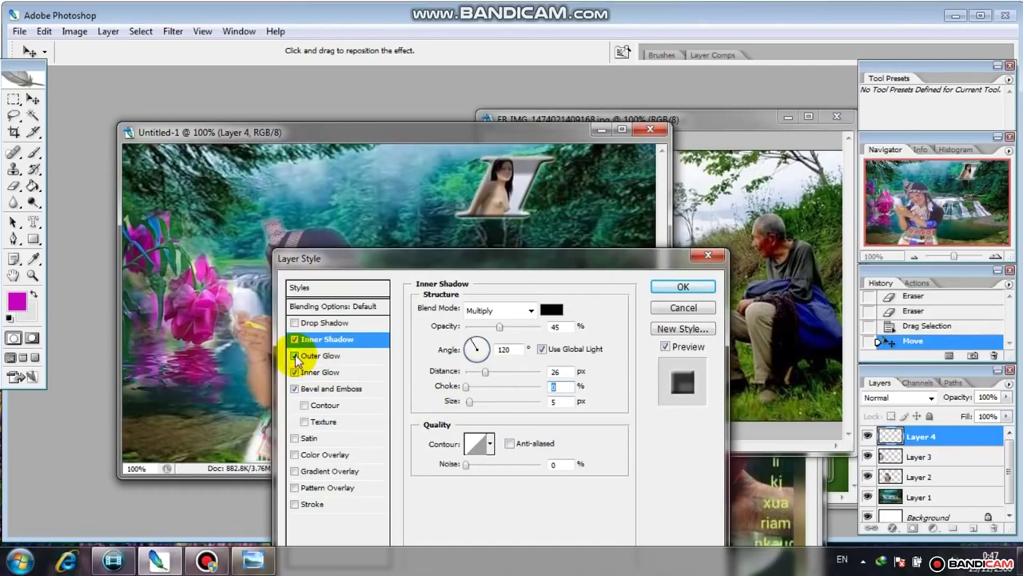
pyautogui.click(295, 356)
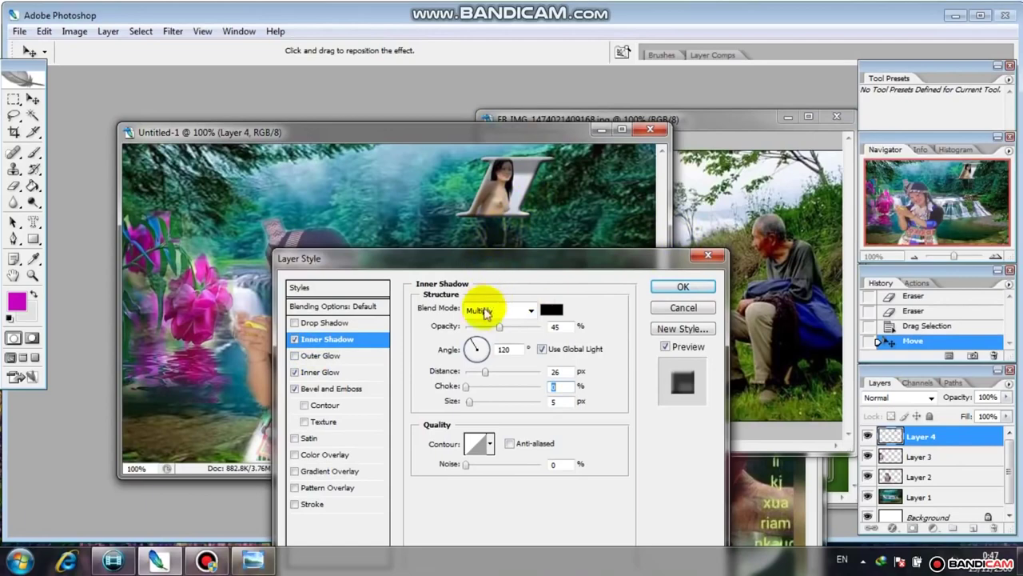
pyautogui.moveTo(483, 374); pyautogui.dragTo(470, 372)
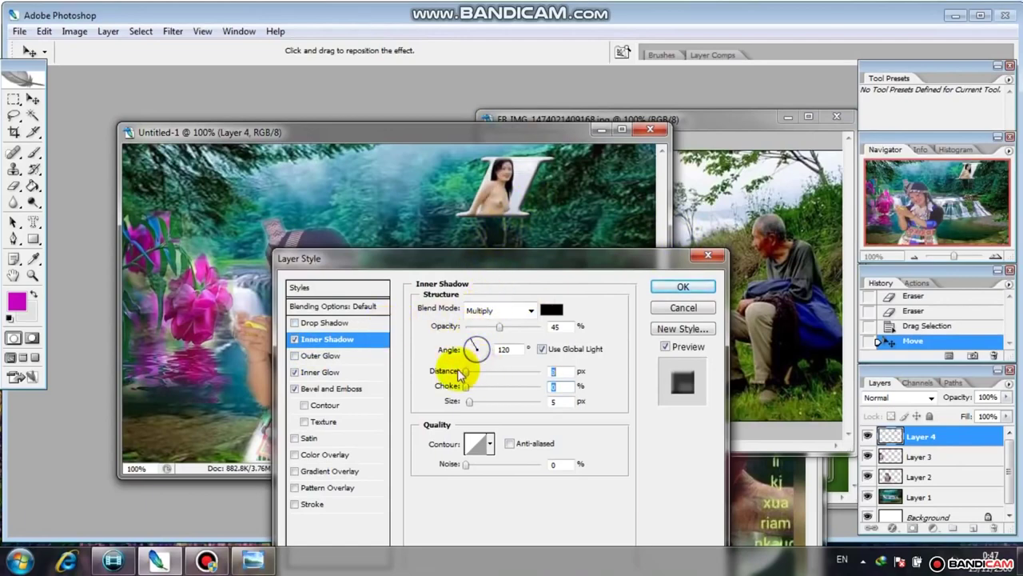
pyautogui.click(684, 286)
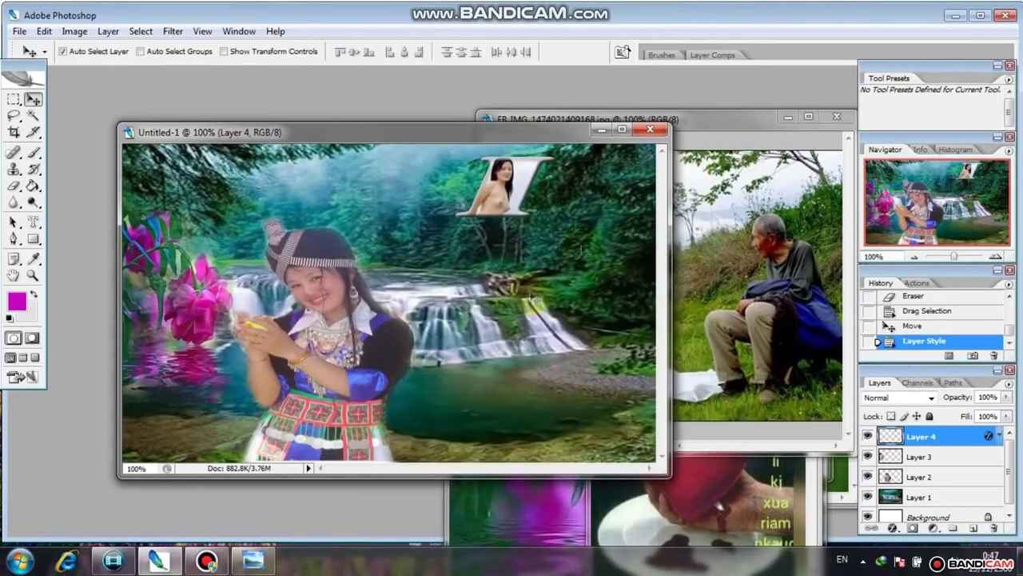
# Step: Bring the field photo forward, deselect, and choose the Horizontal Type Mask Tool
pyautogui.click(712, 119)
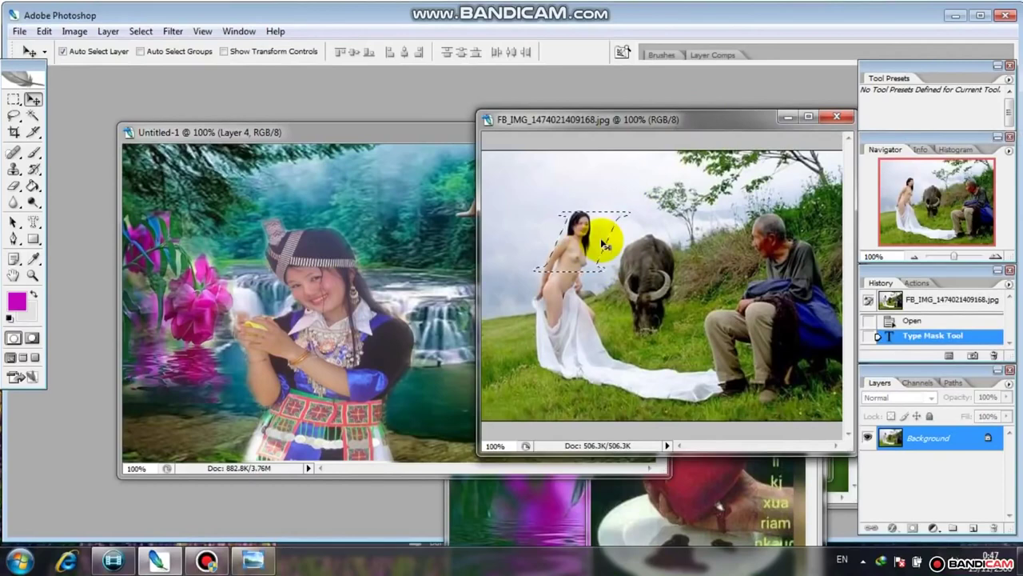
pyautogui.hotkey('ctrl', 'd')
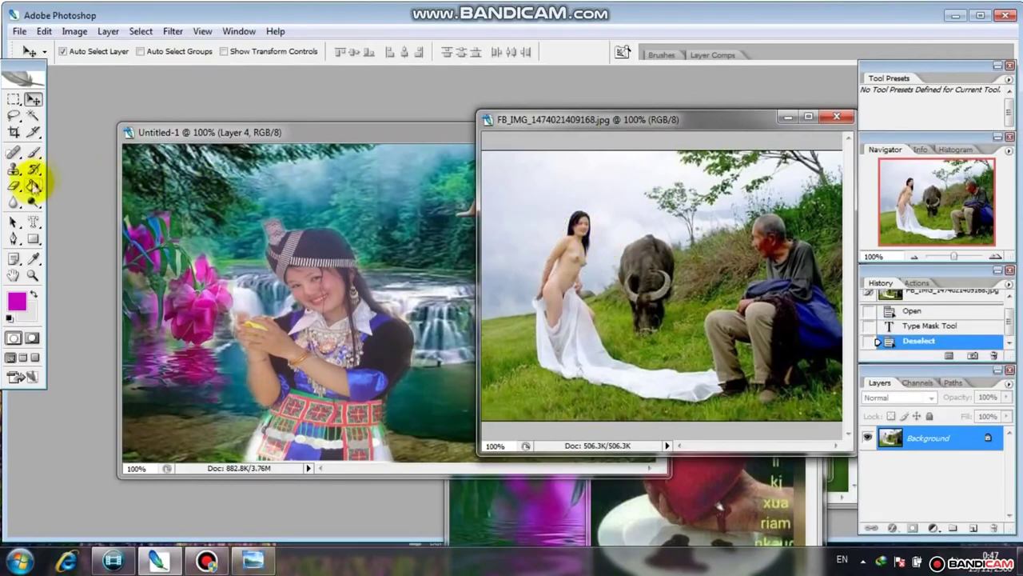
pyautogui.click(37, 227)
pyautogui.rightClick(37, 226)
pyautogui.click(69, 252)
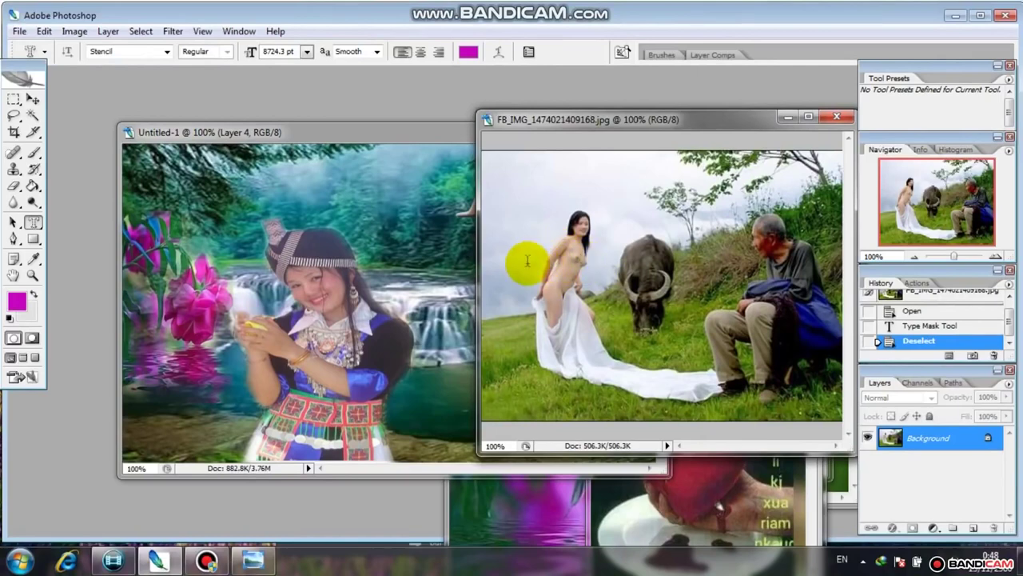
# Step: Start a huge type-mask letter L positioned over the woman
pyautogui.click(509, 258)
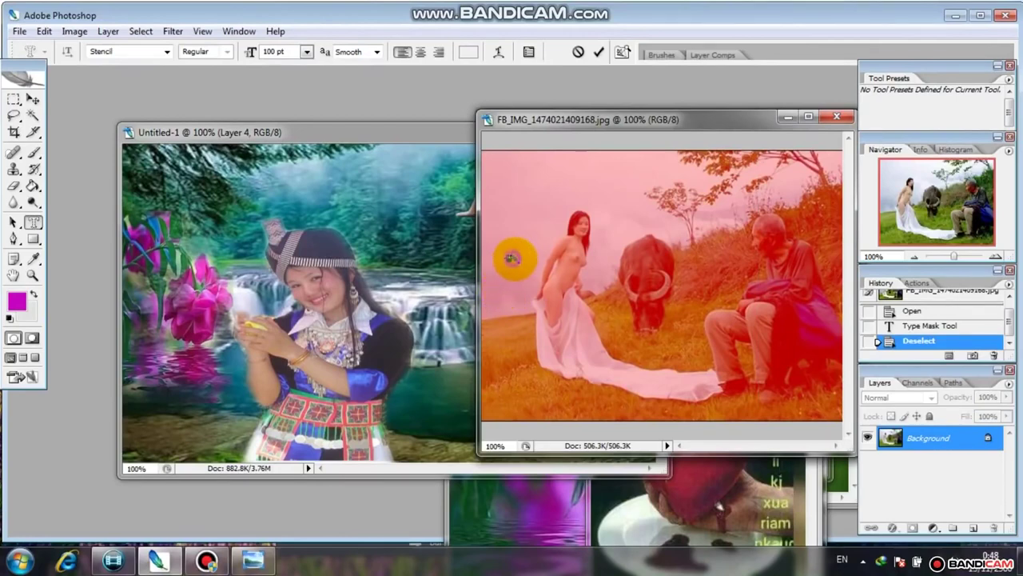
pyautogui.moveTo(511, 258); pyautogui.dragTo(545, 274)
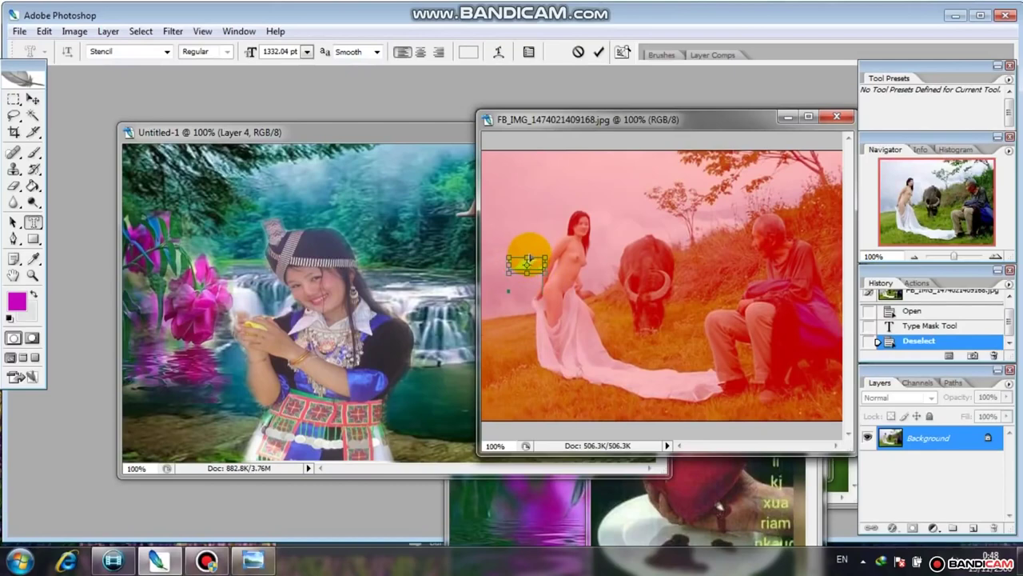
pyautogui.moveTo(530, 255); pyautogui.dragTo(531, 197)
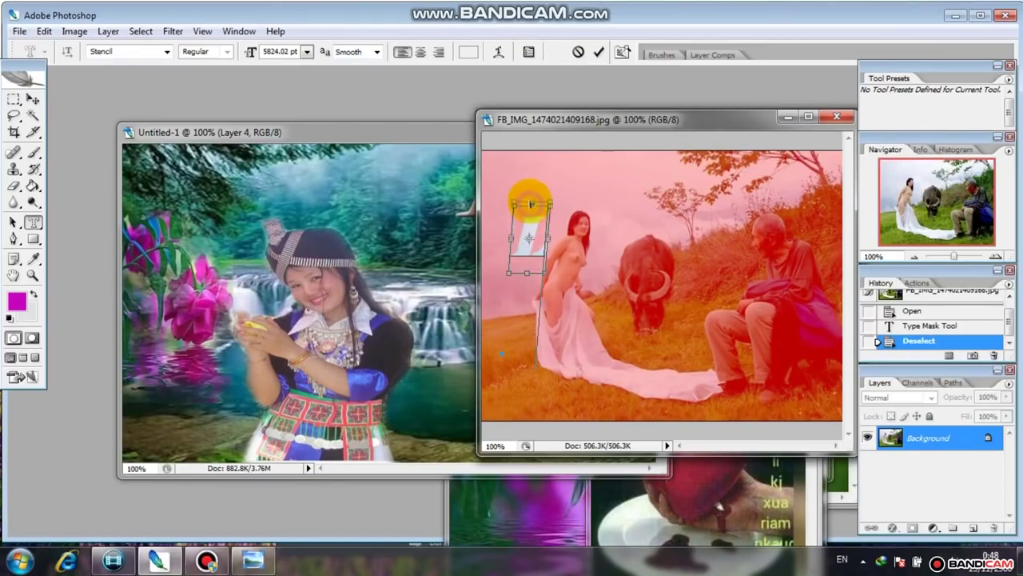
pyautogui.moveTo(530, 204); pyautogui.dragTo(532, 226)
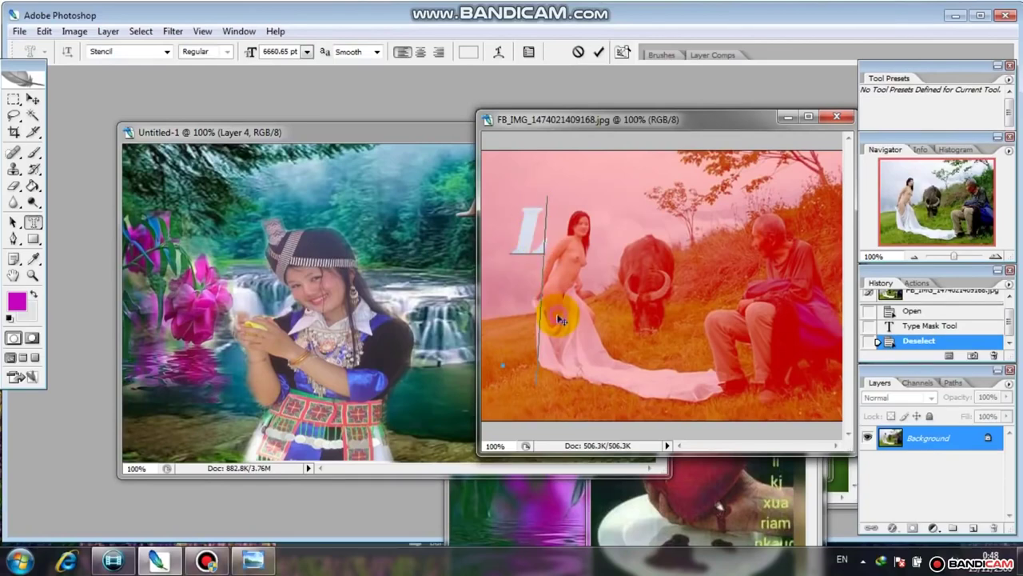
pyautogui.moveTo(560, 320); pyautogui.dragTo(582, 334)
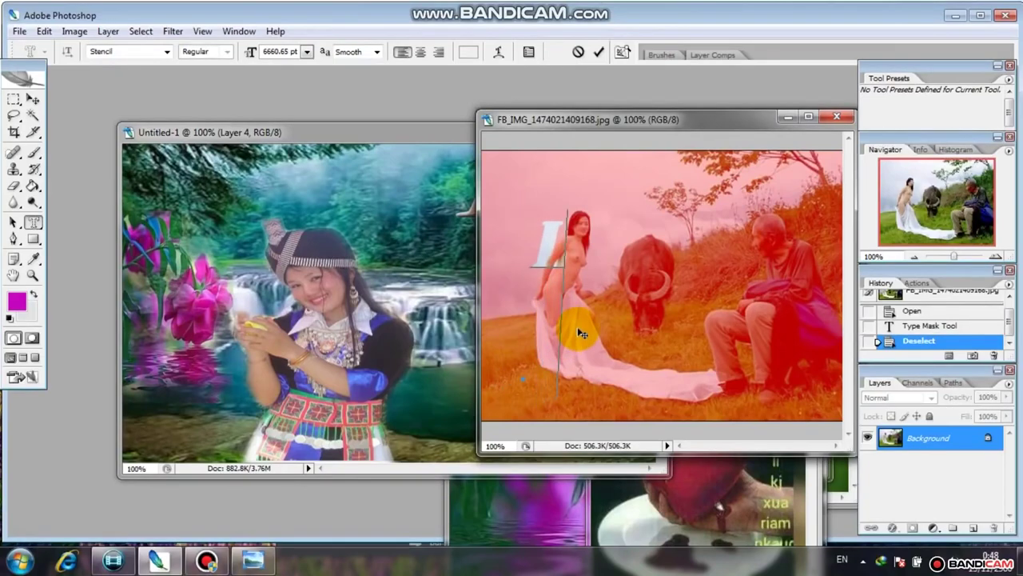
pyautogui.moveTo(582, 334); pyautogui.dragTo(558, 334)
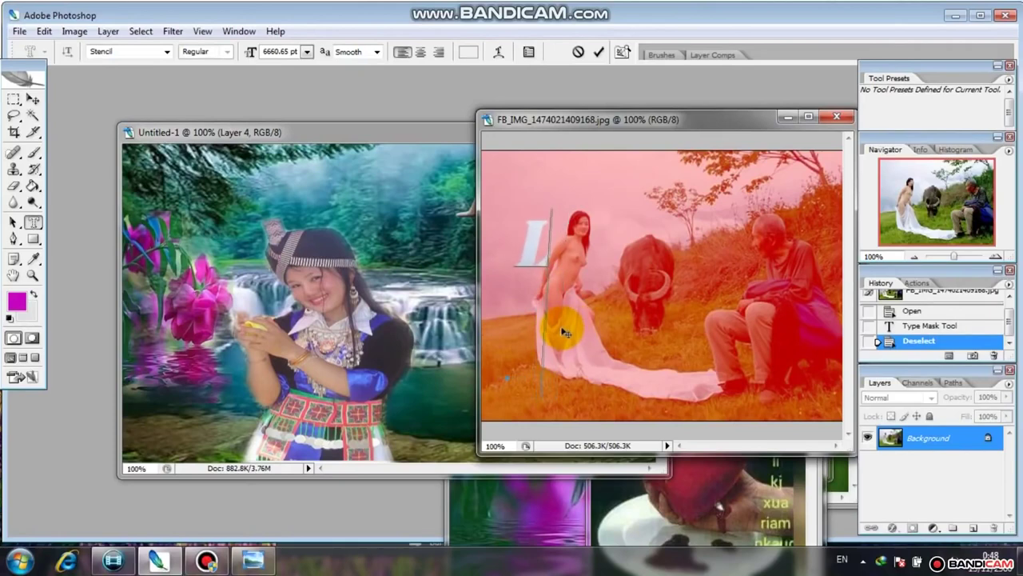
pyautogui.moveTo(560, 333)
pyautogui.mouseDown()
pyautogui.moveTo(571, 336)
pyautogui.moveTo(551, 370)
pyautogui.mouseUp()
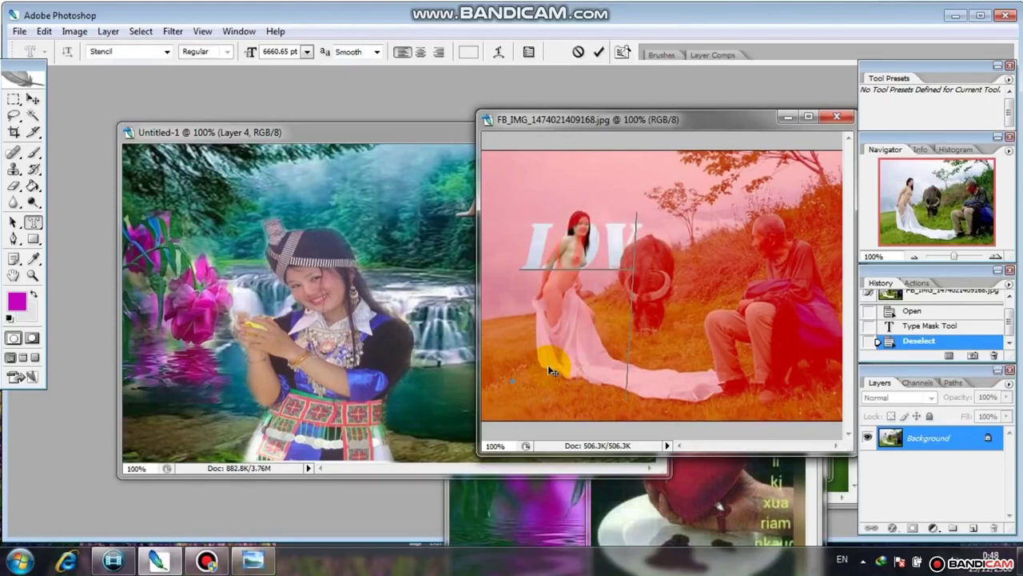
# Step: Complete the word LOVE, position the mask over the woman, and commit it
pyautogui.write('VE')
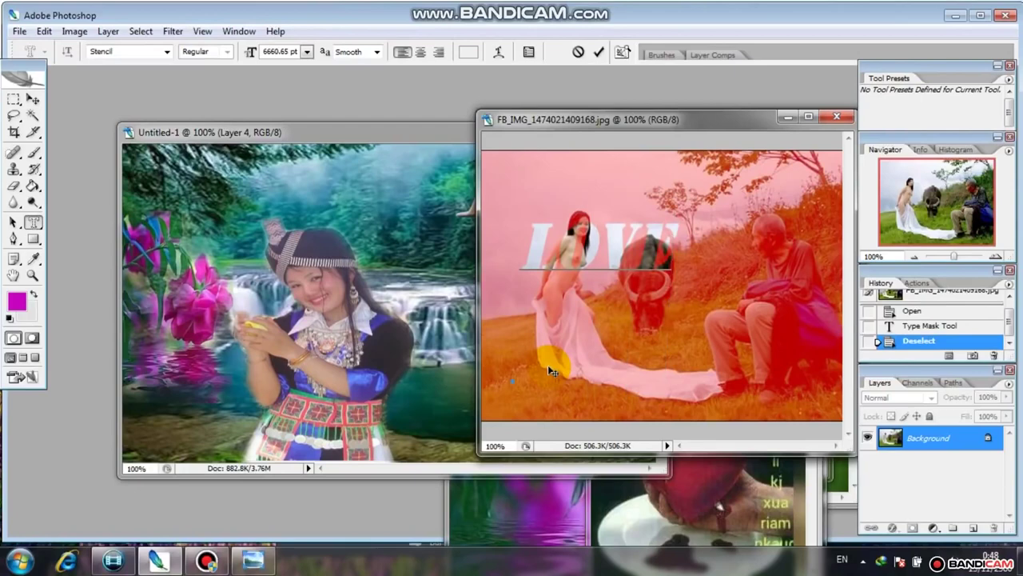
pyautogui.moveTo(552, 370); pyautogui.dragTo(592, 239)
pyautogui.click(592, 240)
pyautogui.click(670, 240)
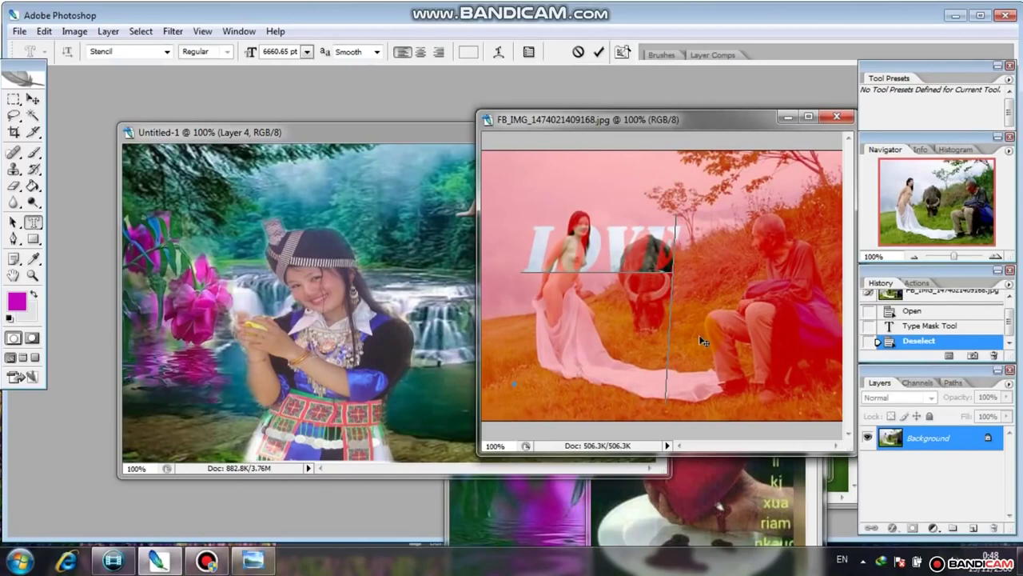
pyautogui.moveTo(704, 341); pyautogui.dragTo(707, 336)
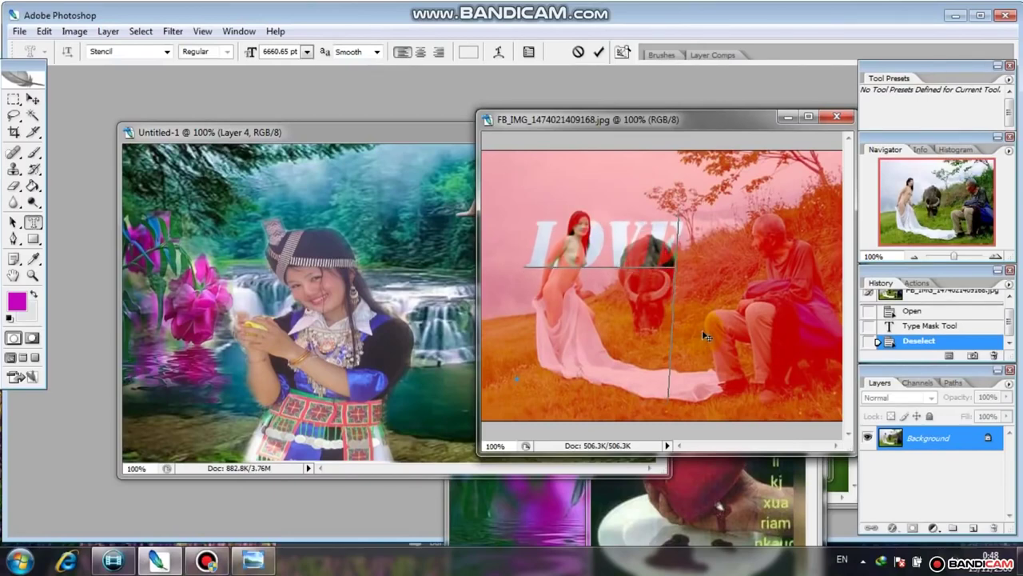
pyautogui.moveTo(705, 336); pyautogui.dragTo(706, 340)
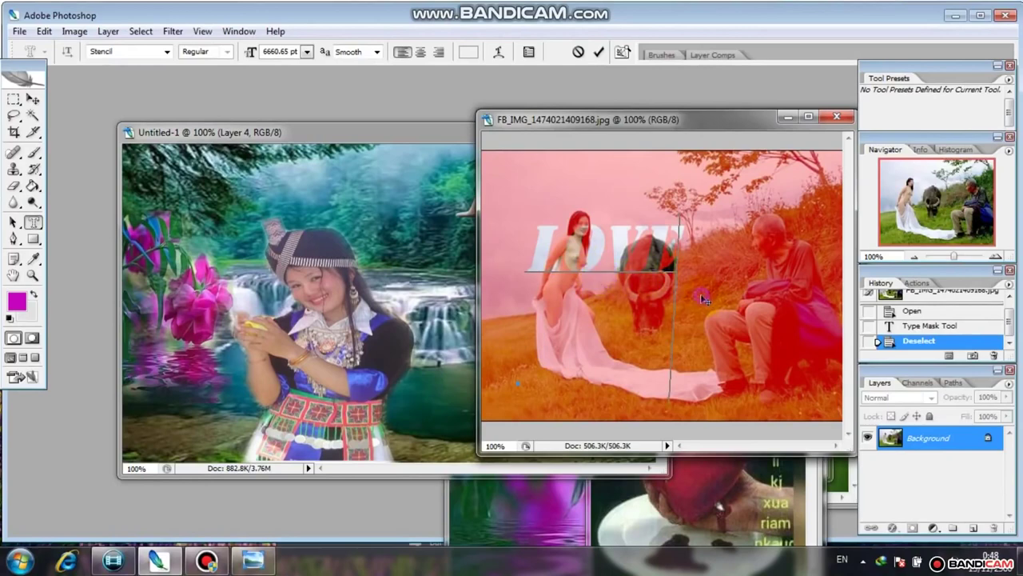
pyautogui.moveTo(704, 299); pyautogui.dragTo(692, 294)
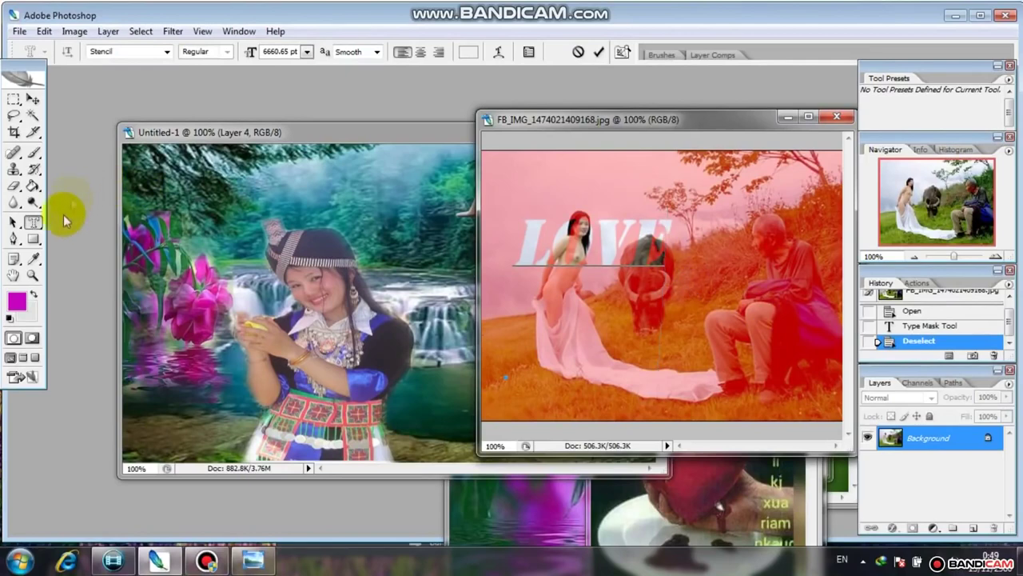
pyautogui.click(32, 99)
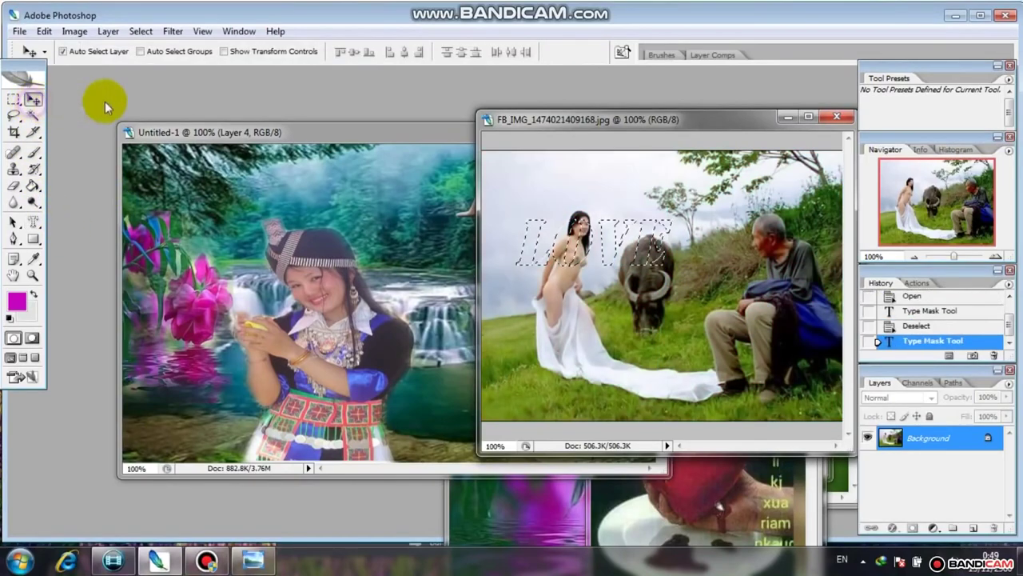
# Step: Drag the LOVE cutout into Untitled-1 as Layer 5, just below the I
pyautogui.moveTo(538, 252); pyautogui.dragTo(417, 239)
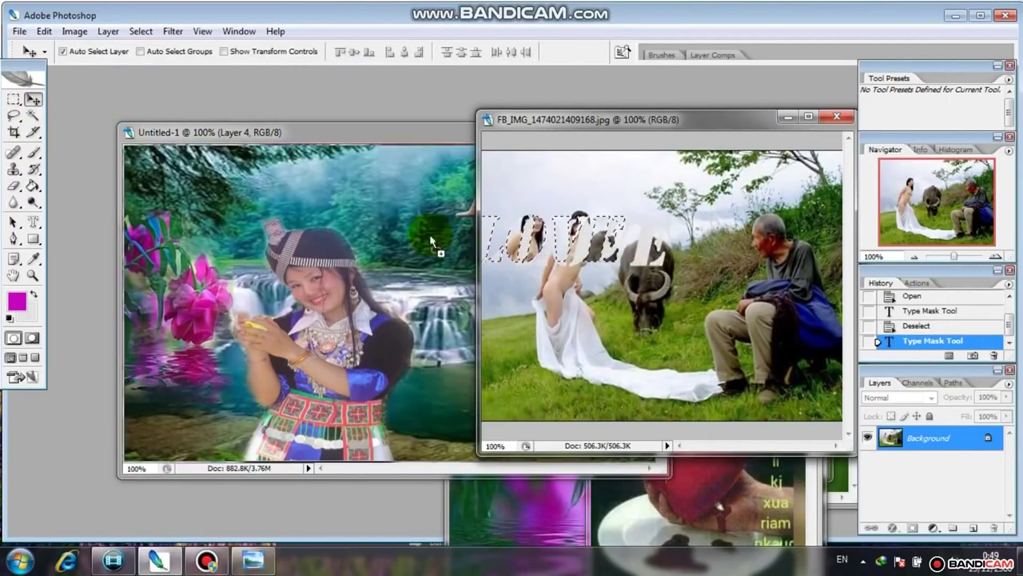
pyautogui.moveTo(414, 239)
pyautogui.mouseDown()
pyautogui.moveTo(422, 261)
pyautogui.moveTo(427, 255)
pyautogui.mouseUp()
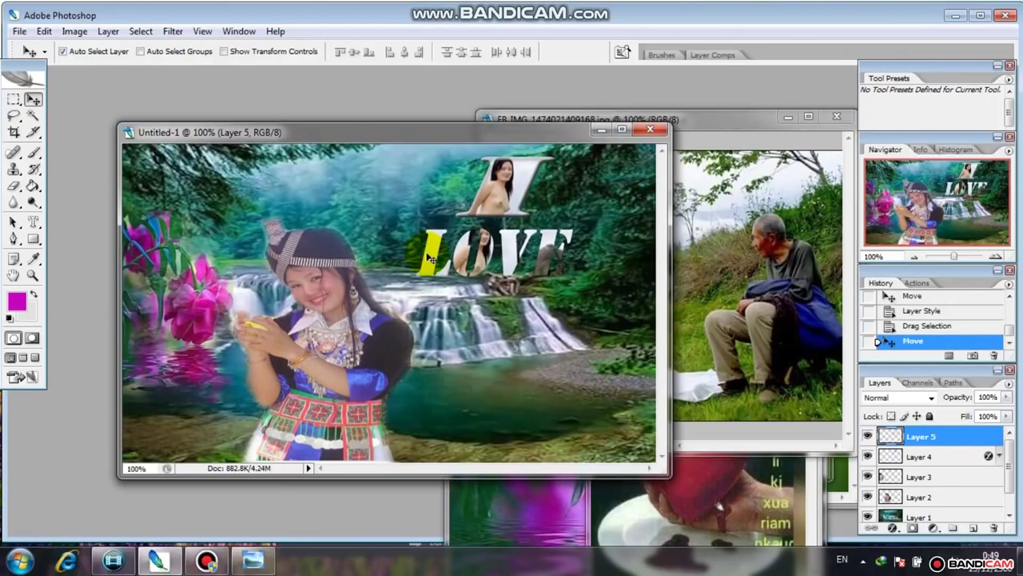
pyautogui.click(893, 529)
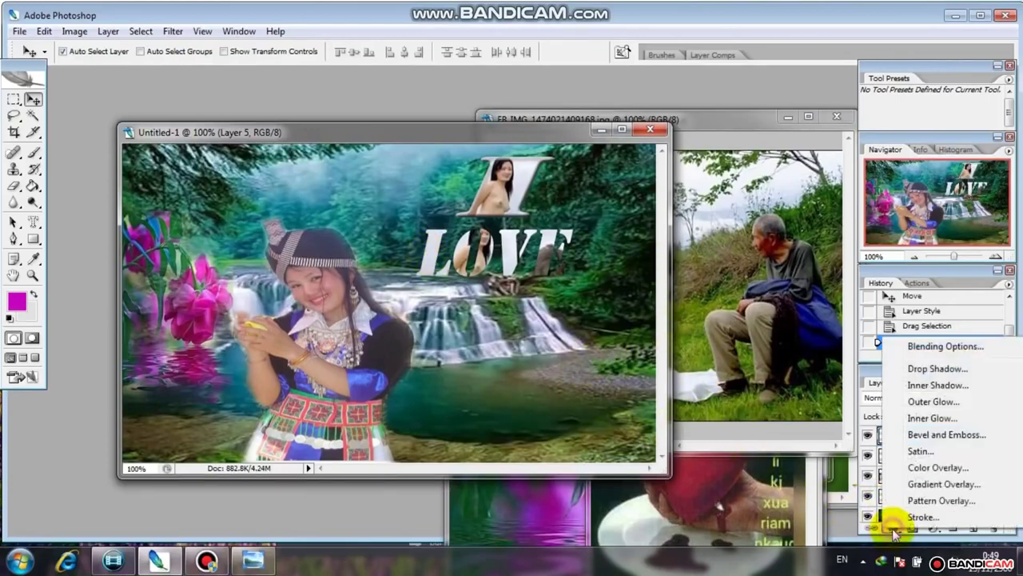
# Step: Give Layer 5 a Multiply inner shadow at 51% opacity with Stroke unchecked
pyautogui.click(908, 388)
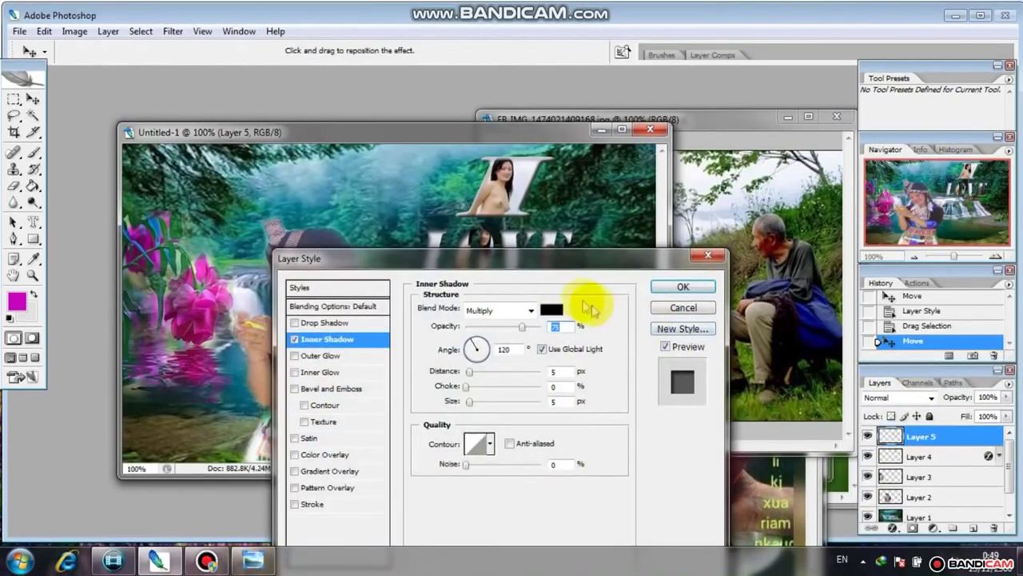
pyautogui.moveTo(547, 267); pyautogui.dragTo(772, 321)
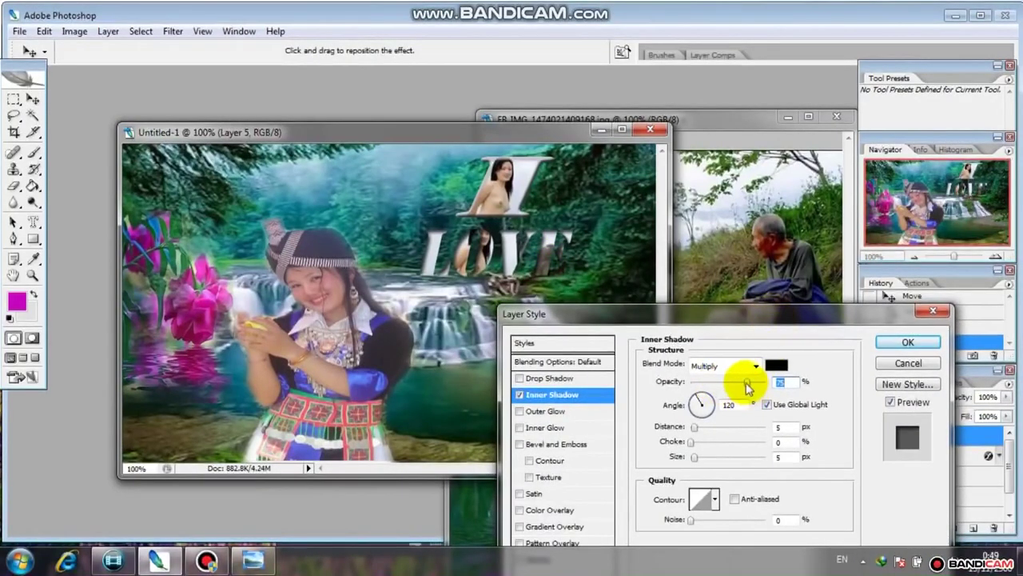
pyautogui.moveTo(745, 381); pyautogui.dragTo(723, 387)
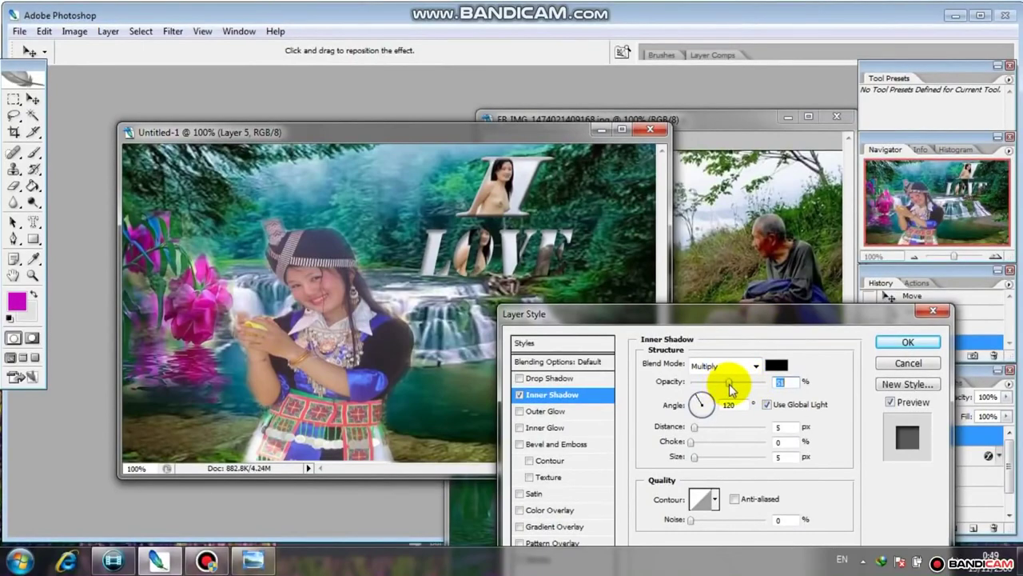
pyautogui.moveTo(694, 426); pyautogui.dragTo(701, 432)
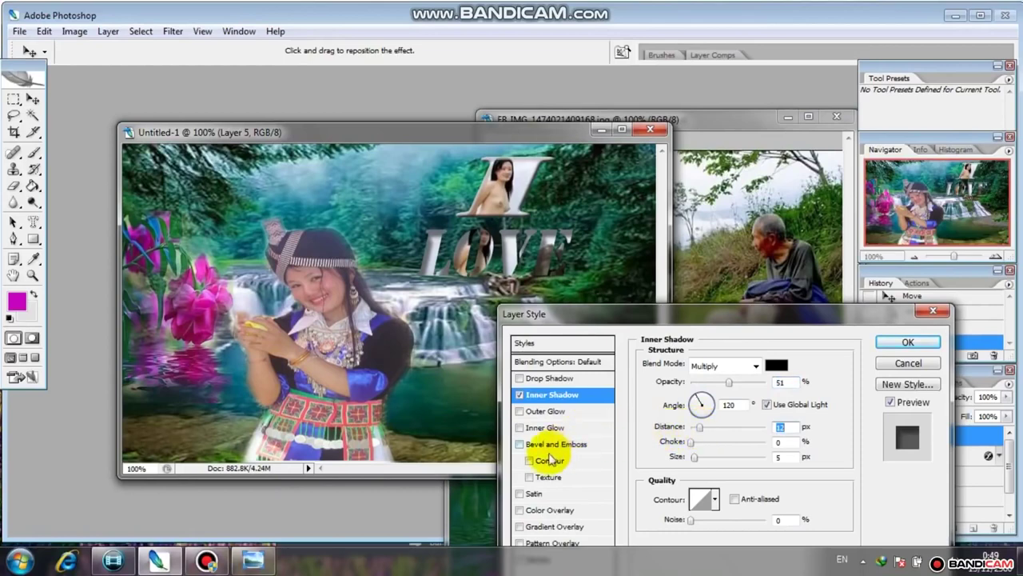
pyautogui.moveTo(833, 318); pyautogui.dragTo(892, 161)
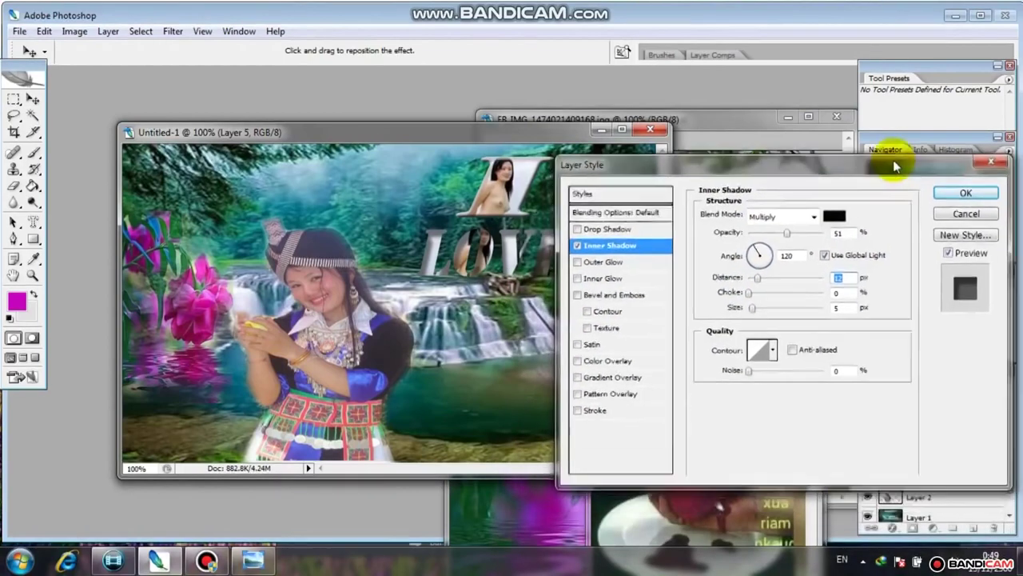
pyautogui.click(579, 403)
pyautogui.moveTo(727, 158)
pyautogui.mouseDown()
pyautogui.moveTo(723, 182)
pyautogui.moveTo(726, 158)
pyautogui.mouseUp()
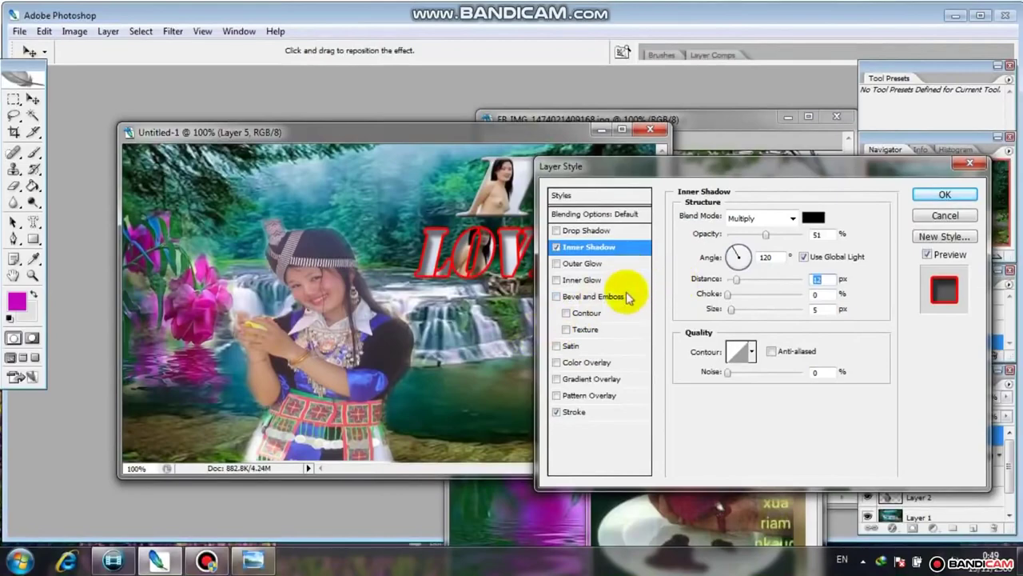
pyautogui.click(557, 412)
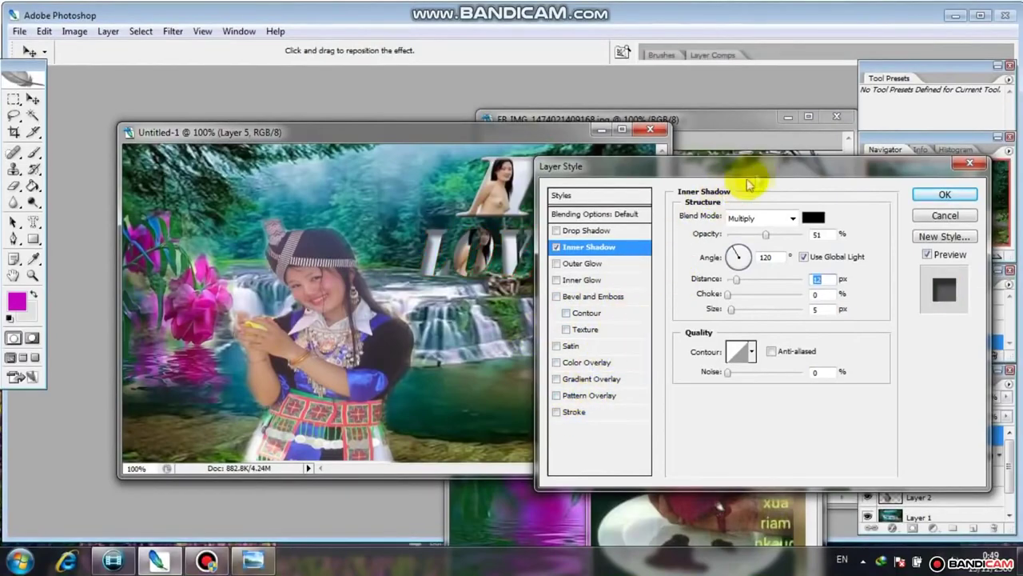
pyautogui.moveTo(765, 167)
pyautogui.mouseDown()
pyautogui.moveTo(497, 369)
pyautogui.moveTo(591, 290)
pyautogui.mouseUp()
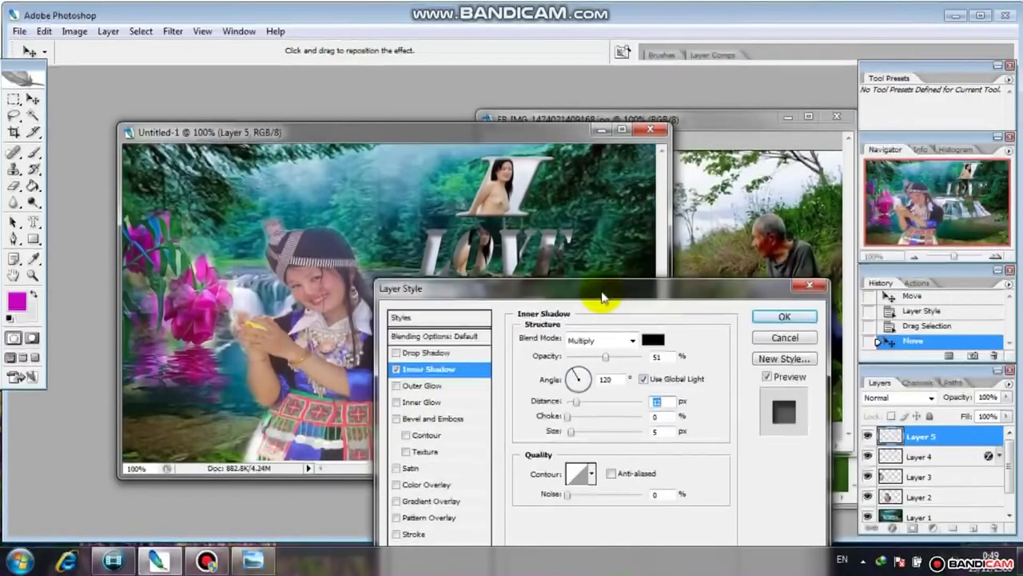
pyautogui.click(765, 318)
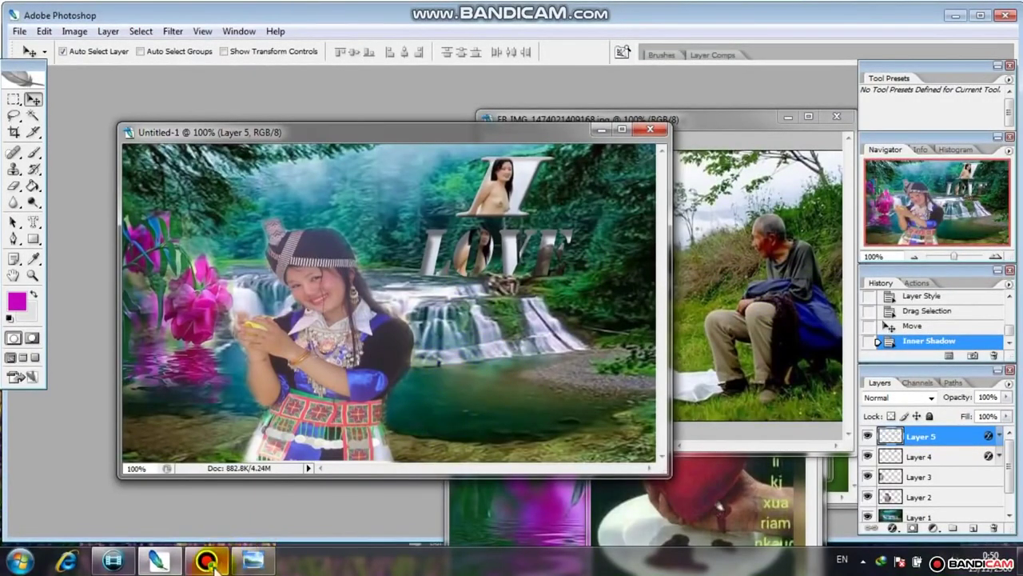
# Step: Minimize Bandicam, bring the FB_IMG photo forward and clear its selection with Ctrl+D
pyautogui.click(206, 561)
pyautogui.click(206, 561)
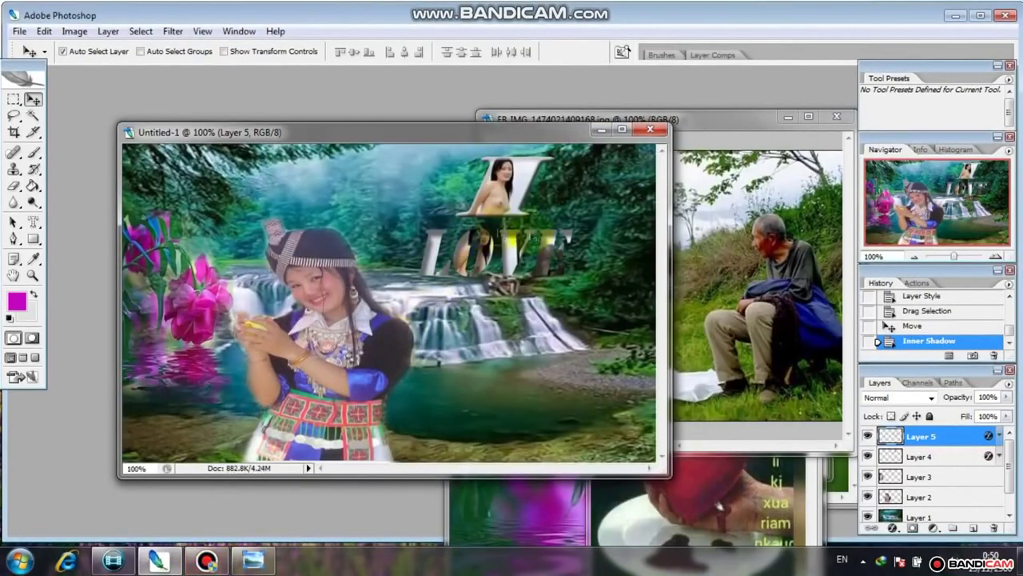
pyautogui.click(736, 349)
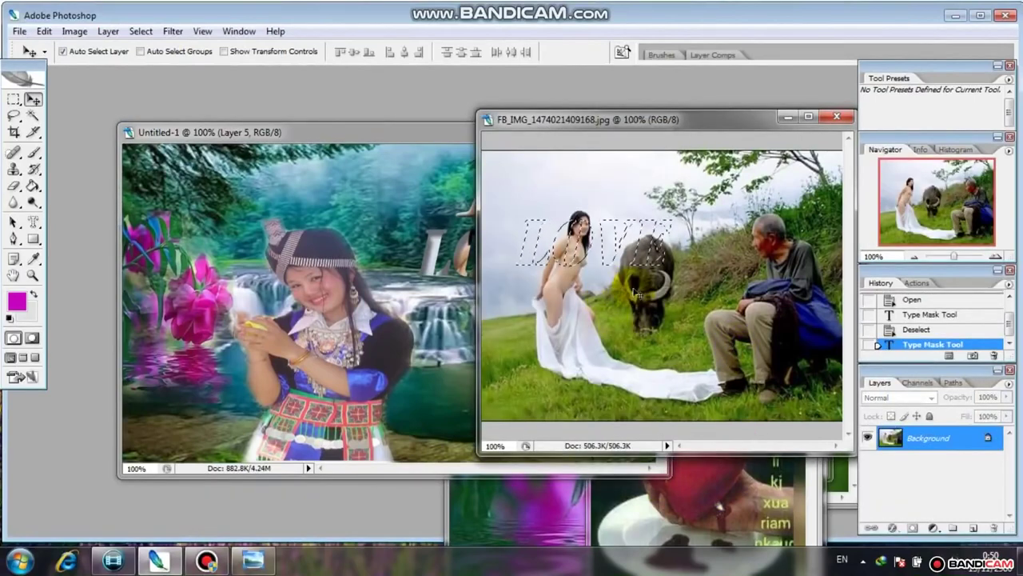
pyautogui.hotkey('ctrl', 'd')
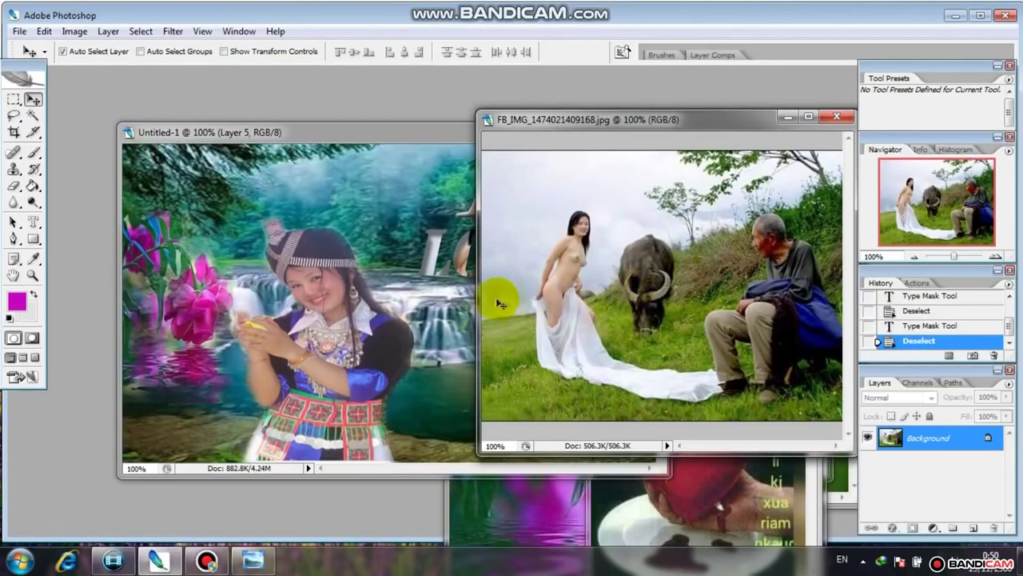
pyautogui.click(32, 221)
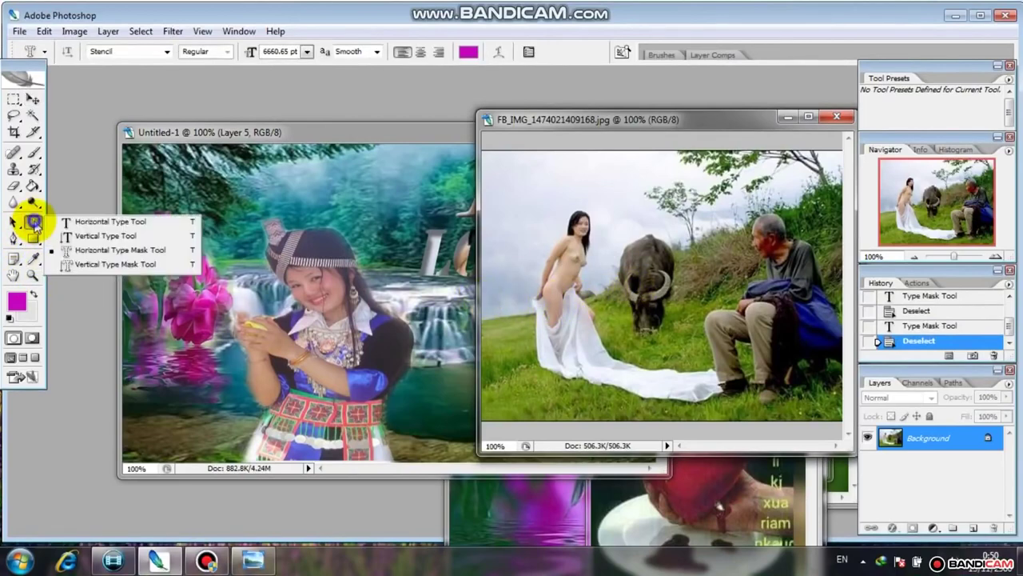
# Step: Create a huge type-mask 'YOU' across the woman and buffalo and commit it
pyautogui.click(85, 254)
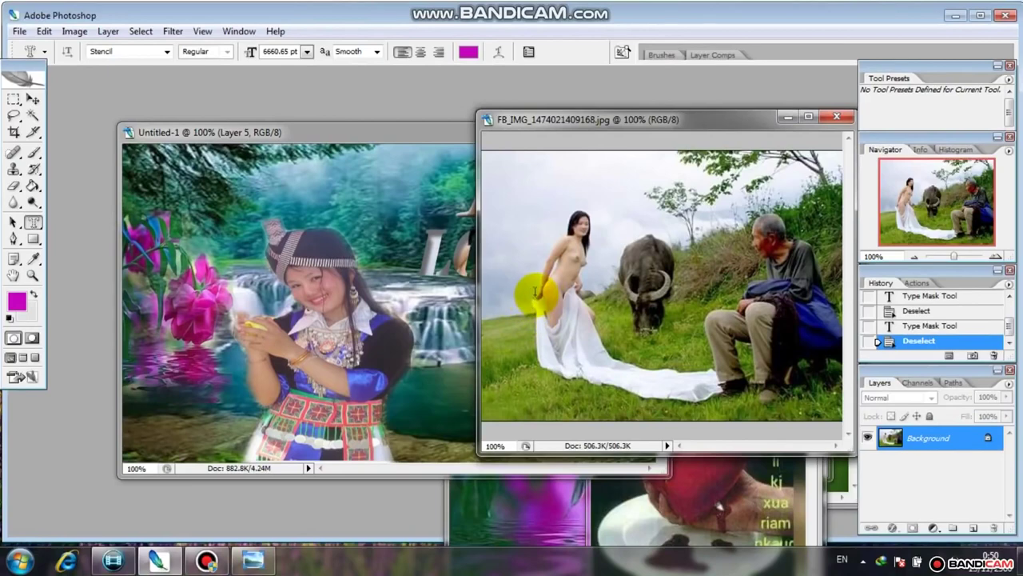
pyautogui.click(538, 294)
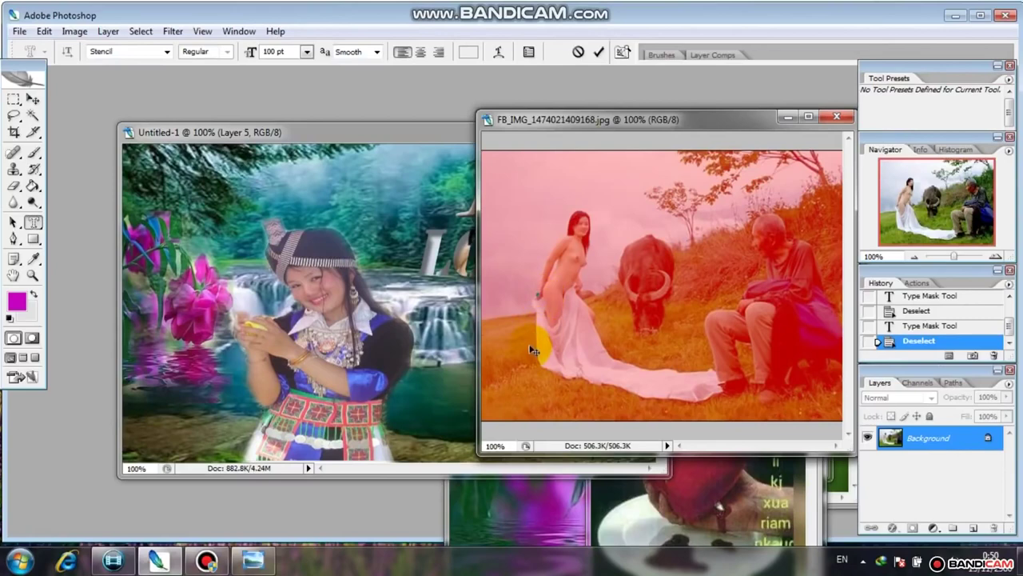
pyautogui.click(544, 298)
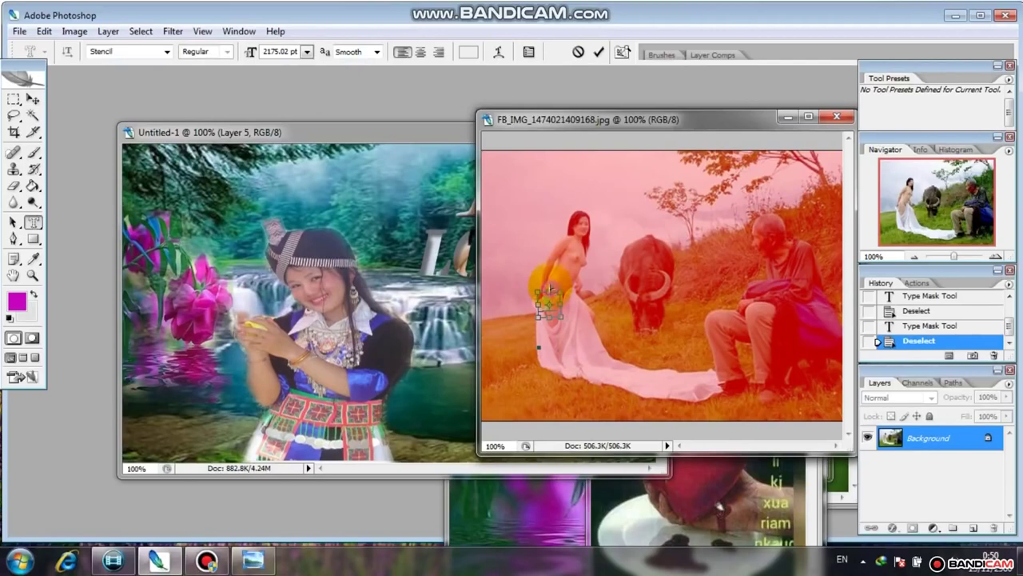
pyautogui.moveTo(563, 286); pyautogui.dragTo(598, 280)
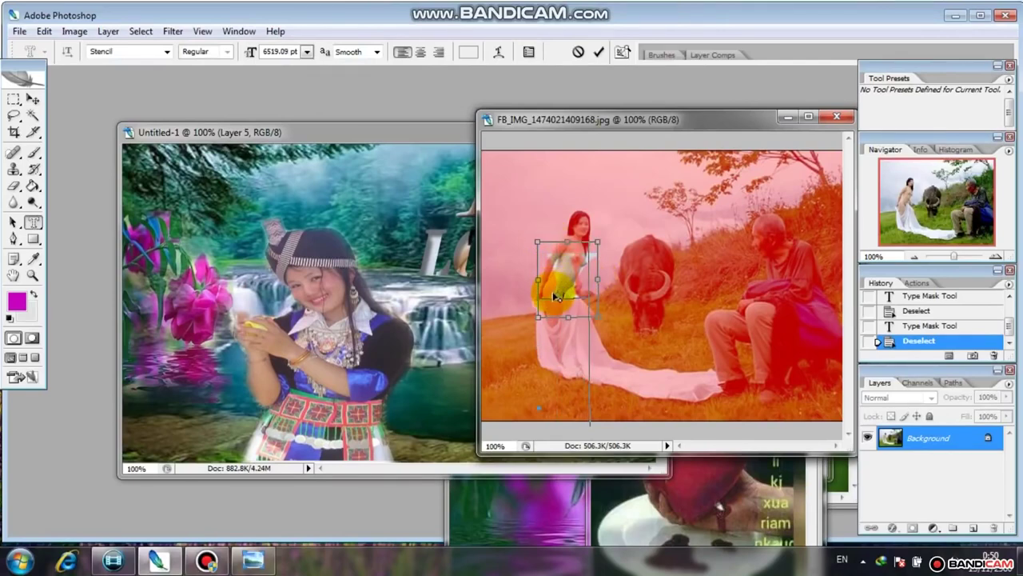
pyautogui.moveTo(565, 276); pyautogui.dragTo(564, 293)
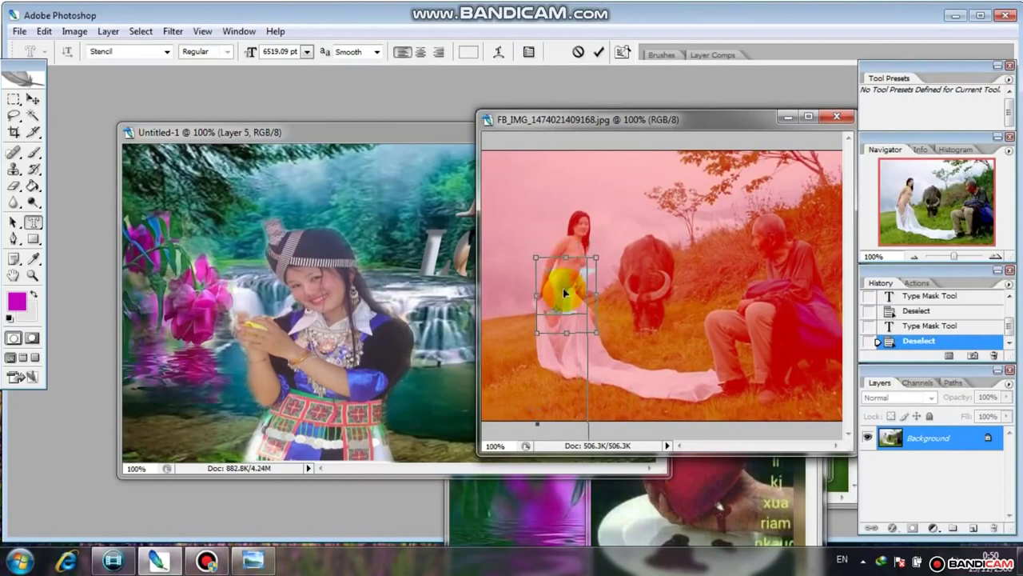
pyautogui.moveTo(565, 293); pyautogui.dragTo(550, 299)
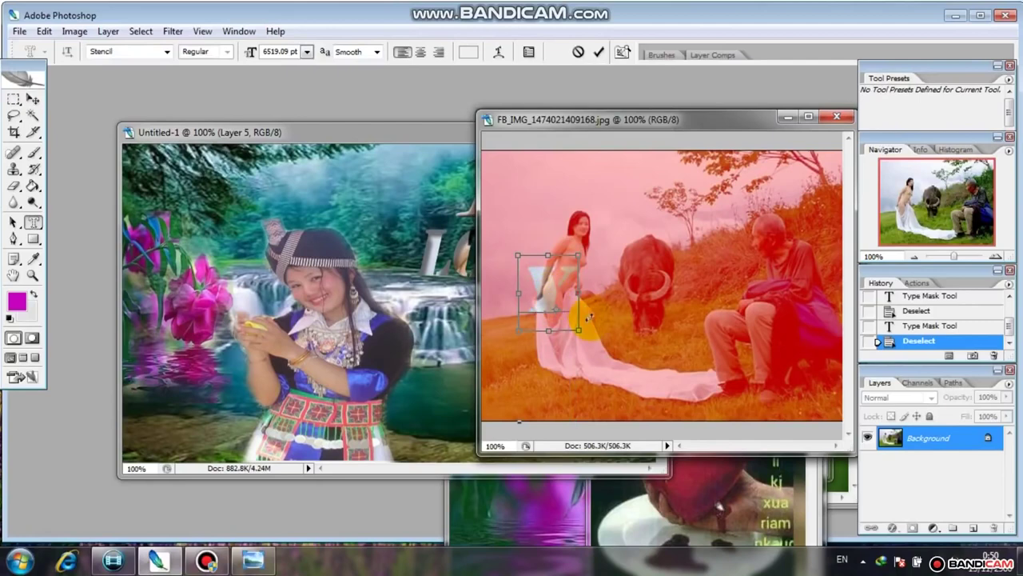
pyautogui.moveTo(556, 296); pyautogui.dragTo(520, 295)
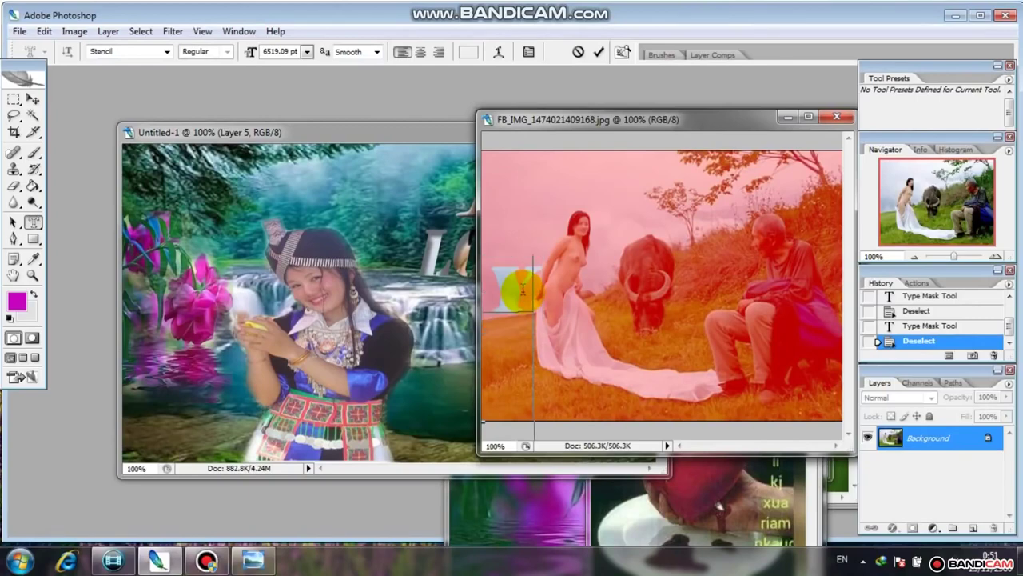
pyautogui.write('a')
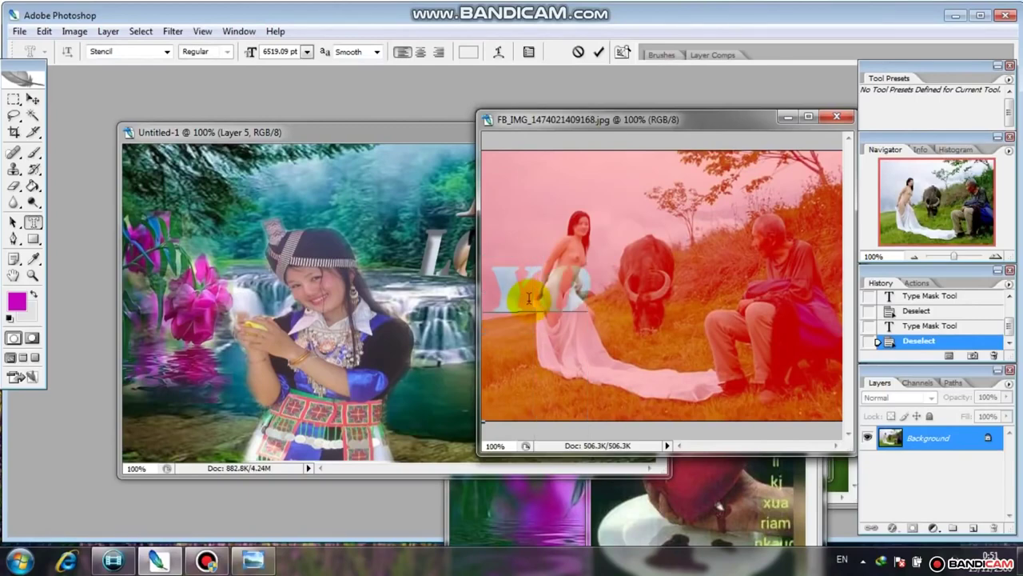
pyautogui.write('v')
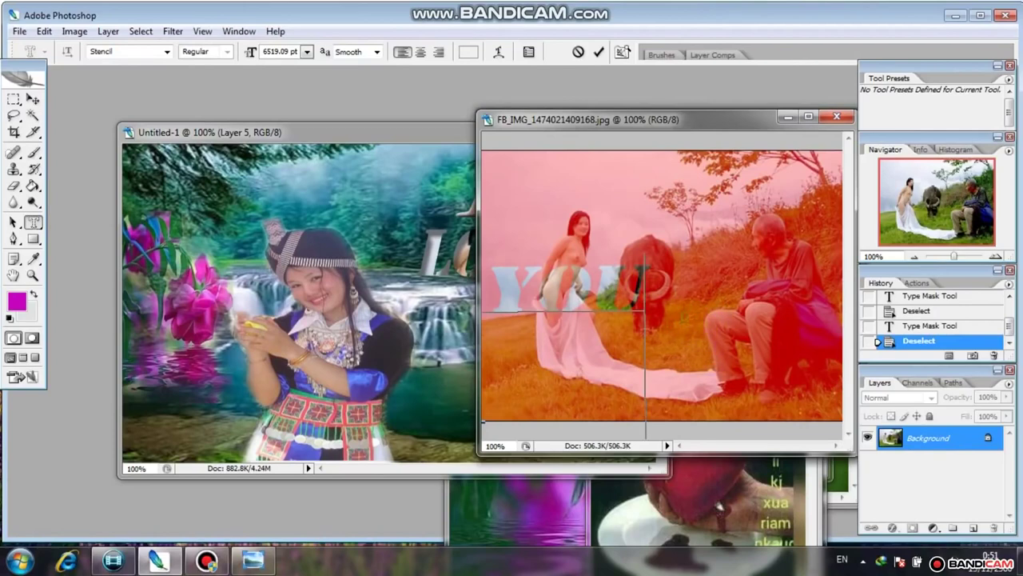
pyautogui.moveTo(704, 354)
pyautogui.mouseDown()
pyautogui.moveTo(718, 354)
pyautogui.moveTo(716, 341)
pyautogui.mouseUp()
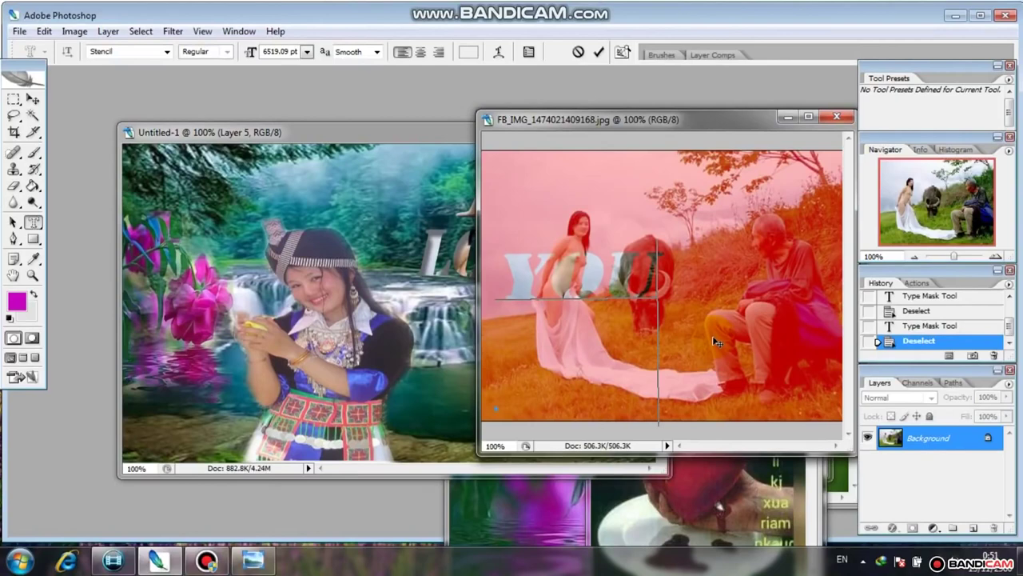
pyautogui.moveTo(717, 341); pyautogui.dragTo(721, 342)
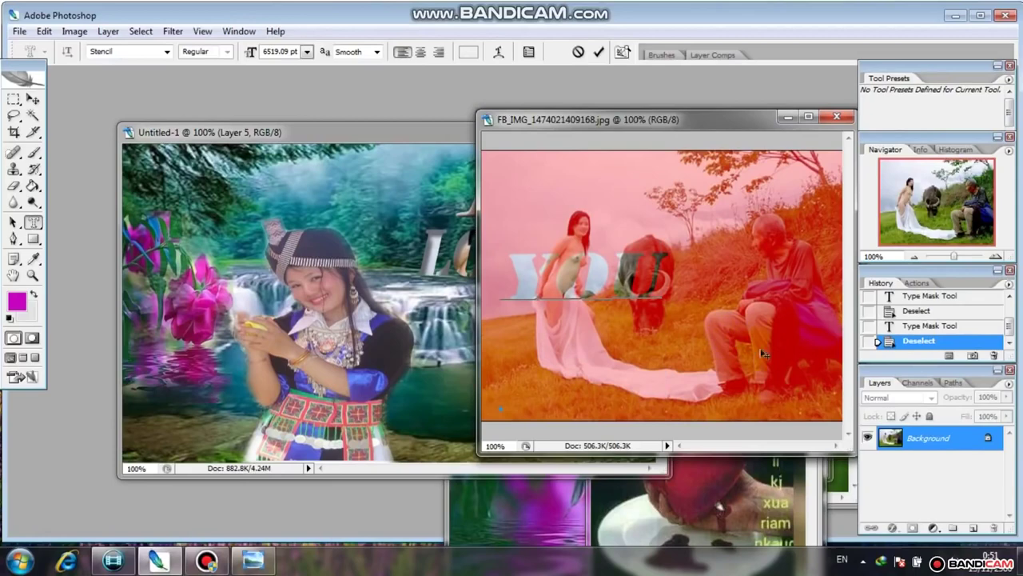
pyautogui.click(32, 99)
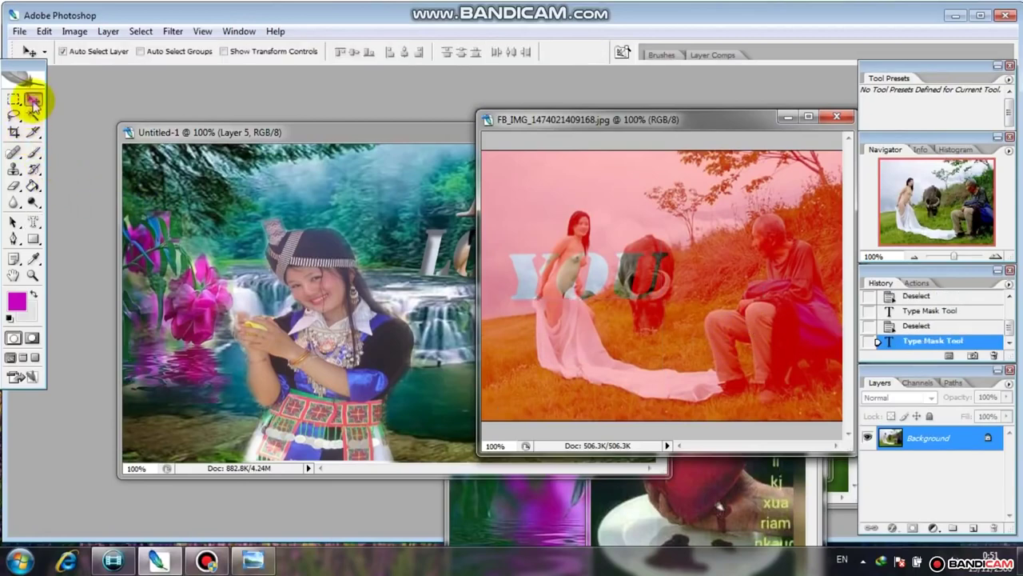
# Step: Drag the YOU cutout into Untitled-1 as Layer 6, just below LOVE
pyautogui.moveTo(542, 269)
pyautogui.mouseDown()
pyautogui.moveTo(444, 346)
pyautogui.moveTo(484, 323)
pyautogui.mouseUp()
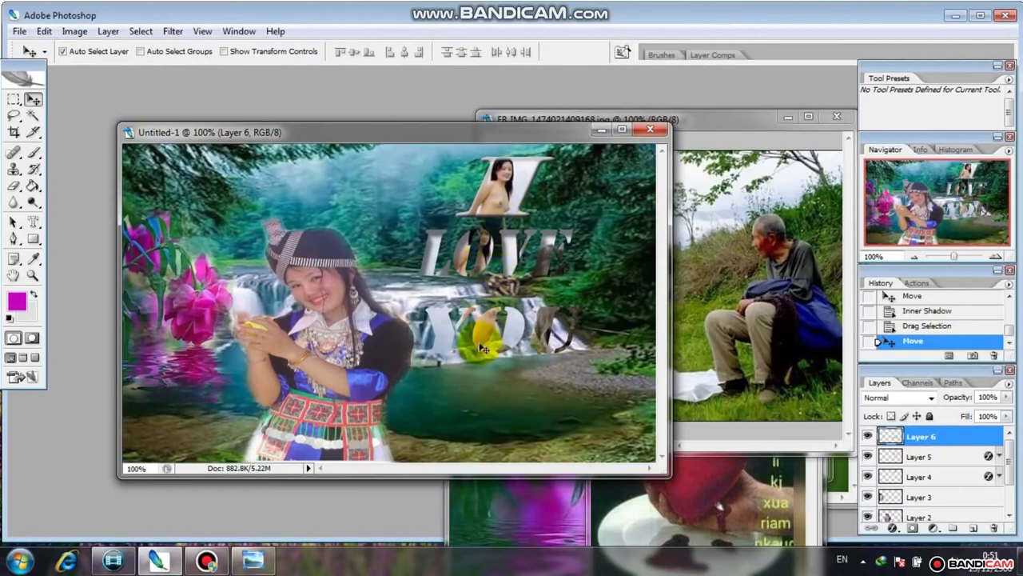
pyautogui.moveTo(471, 331); pyautogui.dragTo(476, 320)
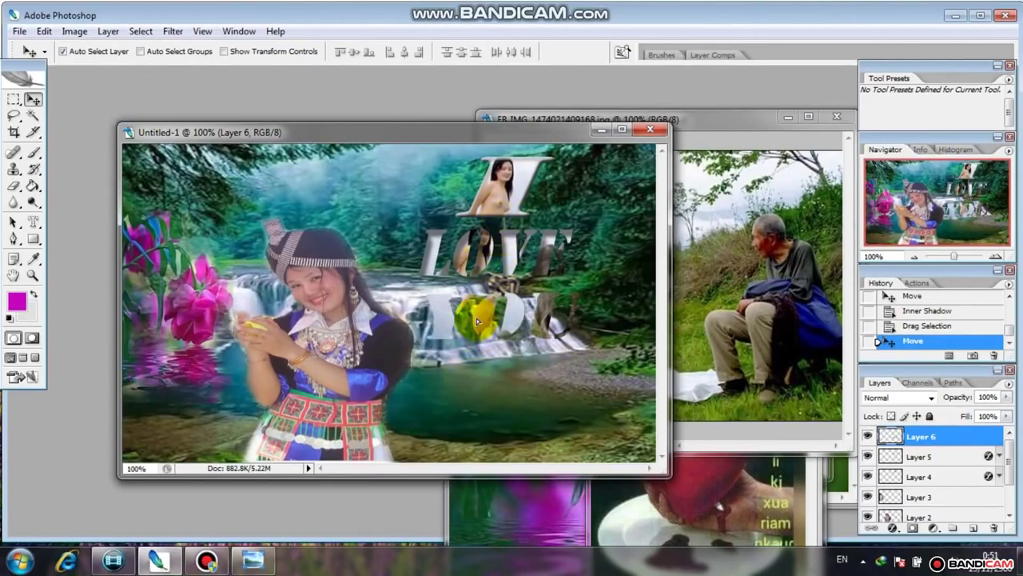
pyautogui.click(890, 532)
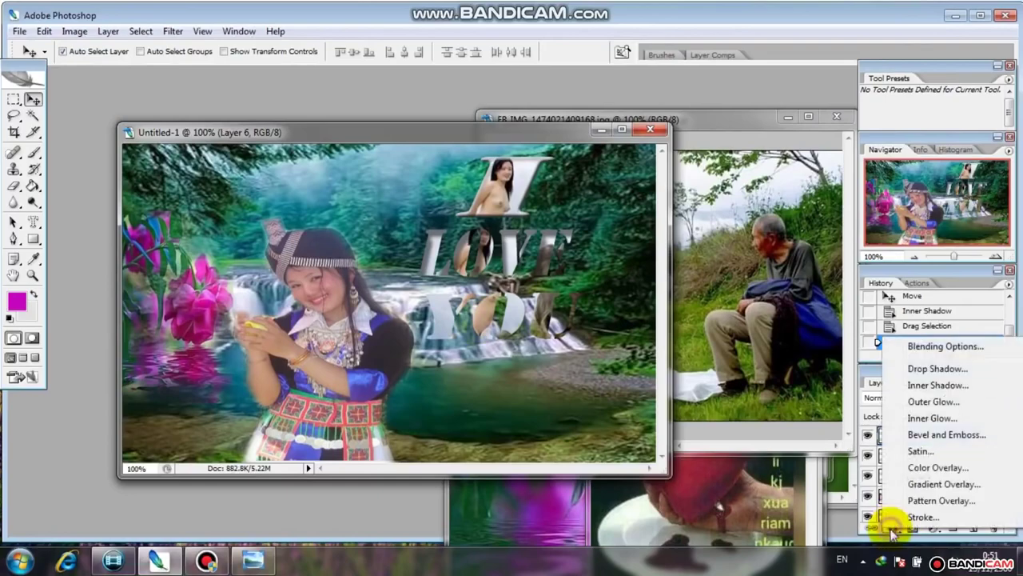
# Step: Add a 75% opacity Inner Shadow to the YOU letters on Layer 6, matching LOVE
pyautogui.click(912, 386)
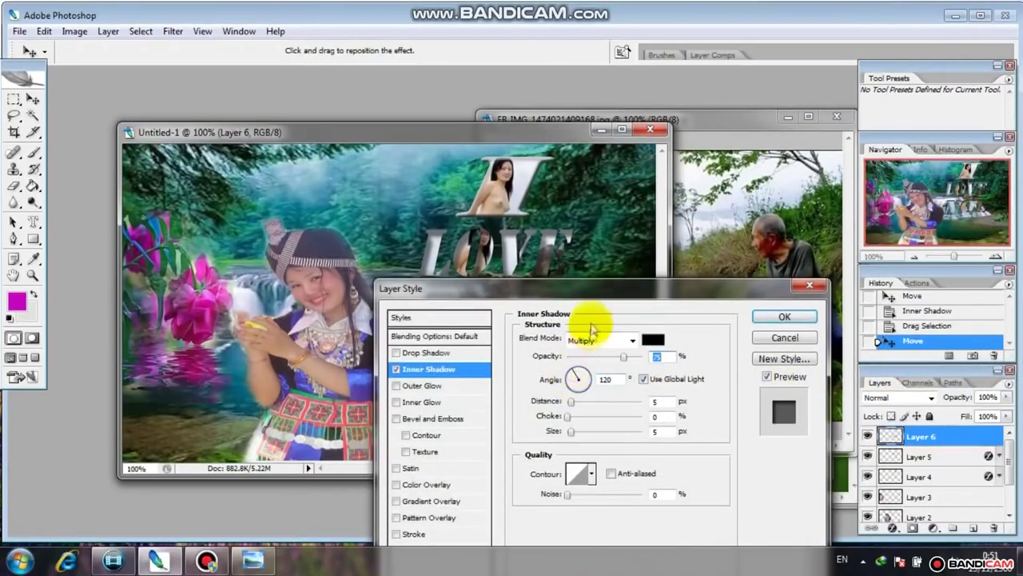
pyautogui.moveTo(594, 293); pyautogui.dragTo(738, 206)
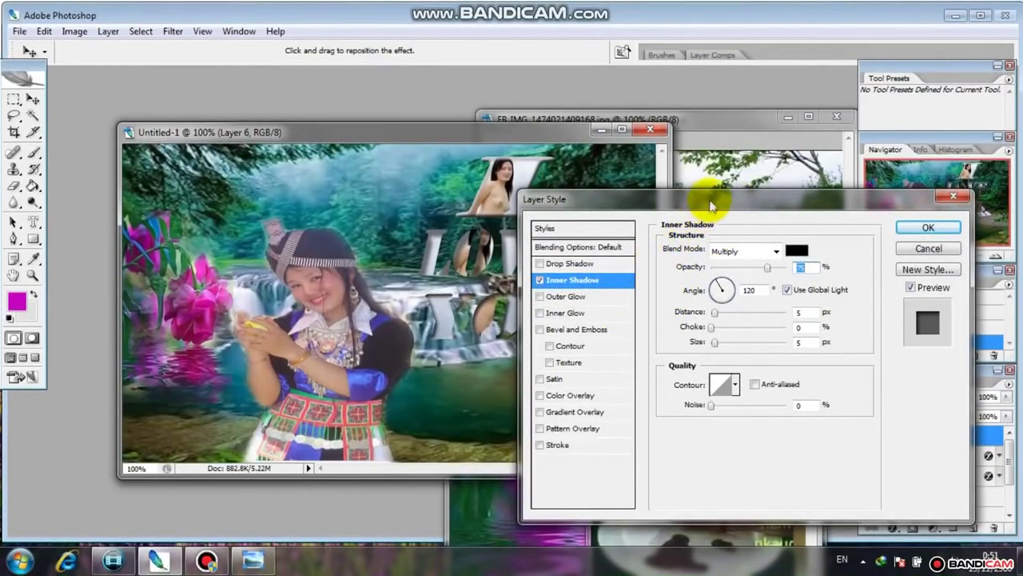
pyautogui.moveTo(708, 202)
pyautogui.mouseDown()
pyautogui.moveTo(120, 279)
pyautogui.moveTo(439, 404)
pyautogui.moveTo(562, 366)
pyautogui.mouseUp()
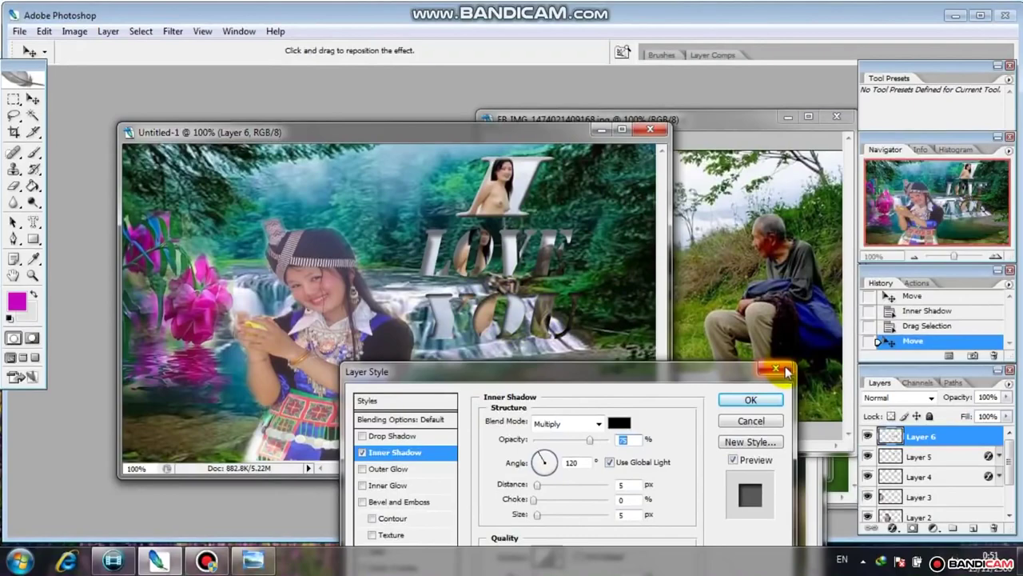
pyautogui.click(735, 404)
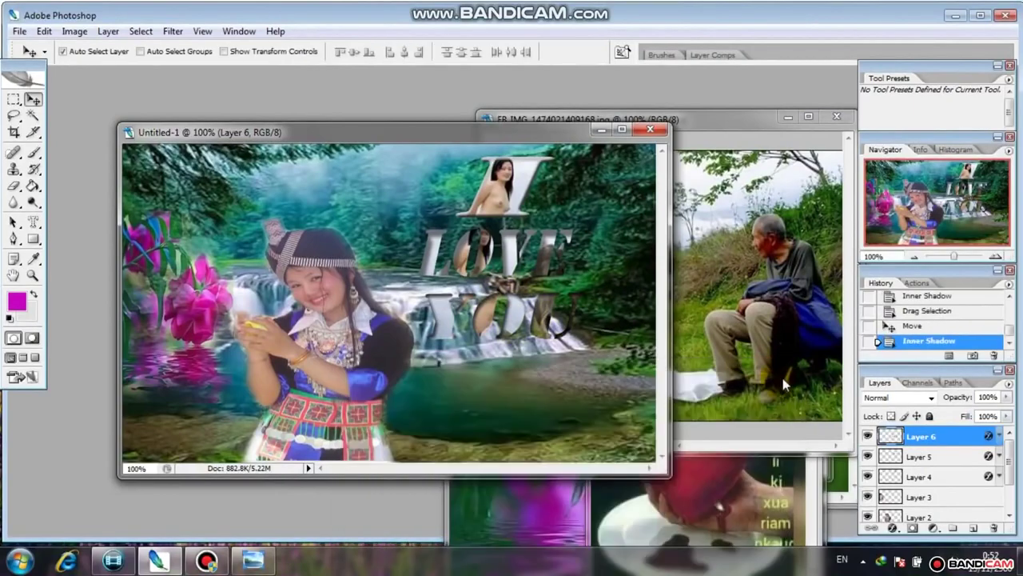
pyautogui.click(206, 559)
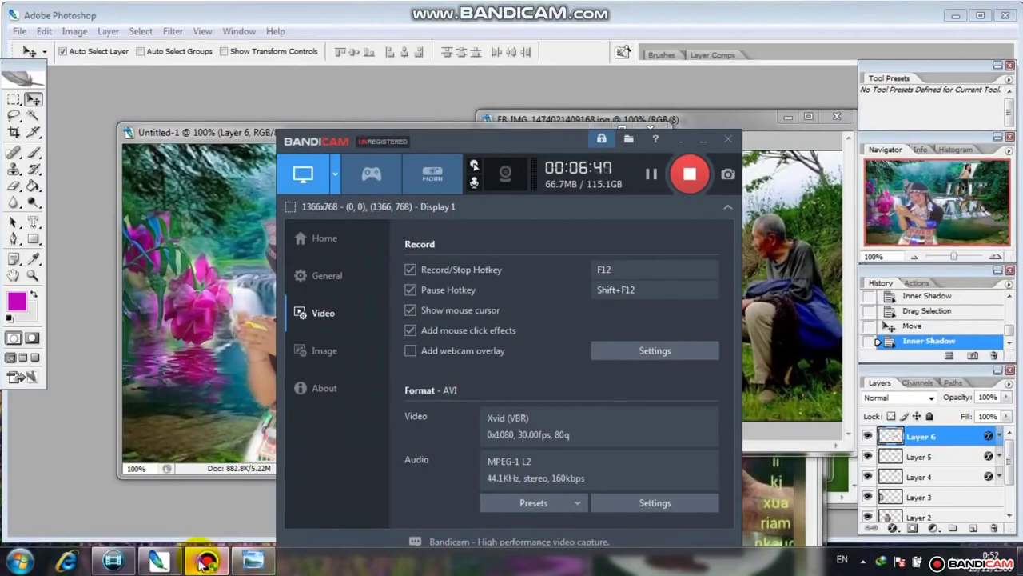
pyautogui.click(206, 559)
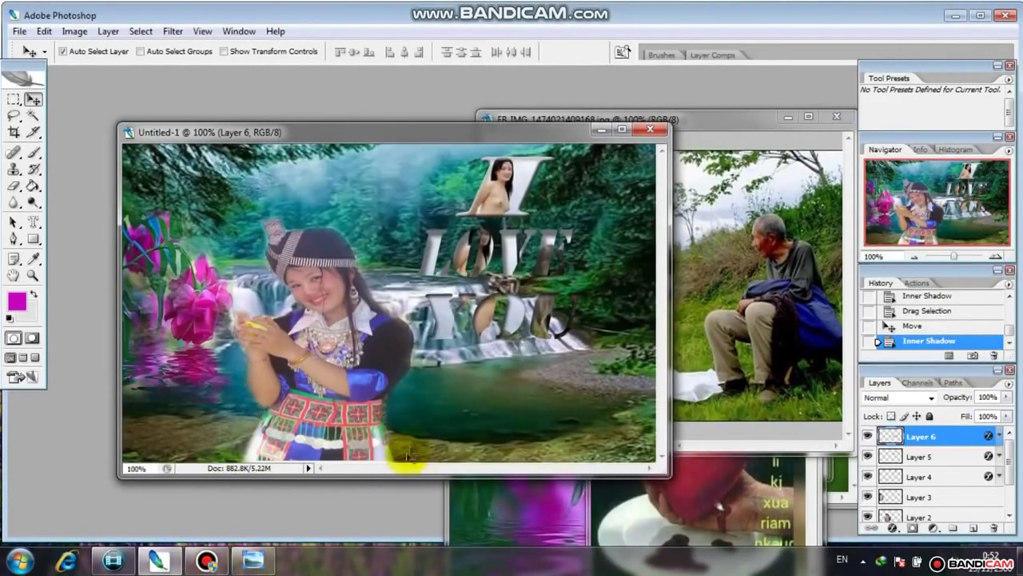
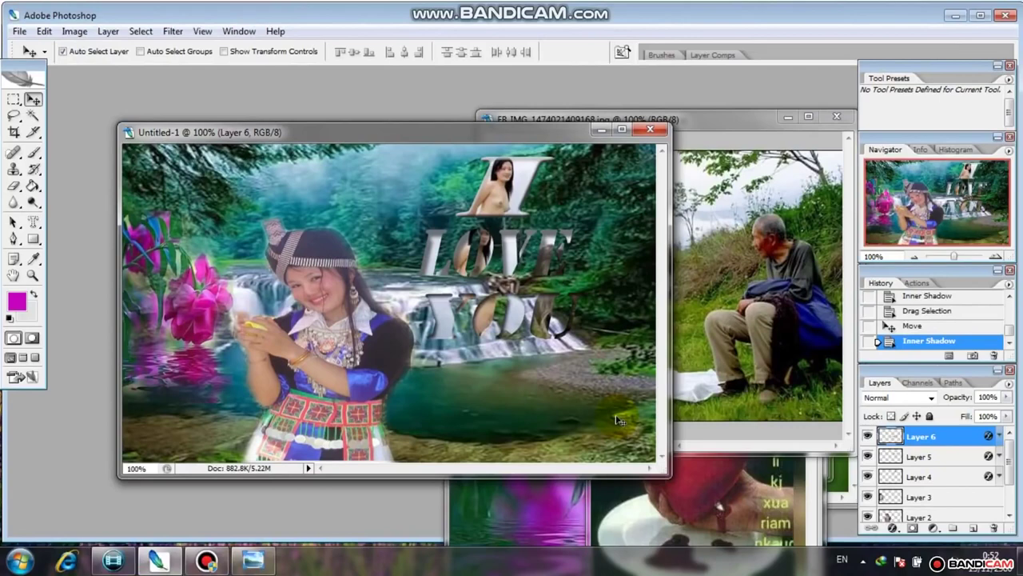
# Step: Create a new blank white 25.01 × 14.99 cm document, Untitled-2, and move its window aside
pyautogui.hotkey('ctrl', 'n')
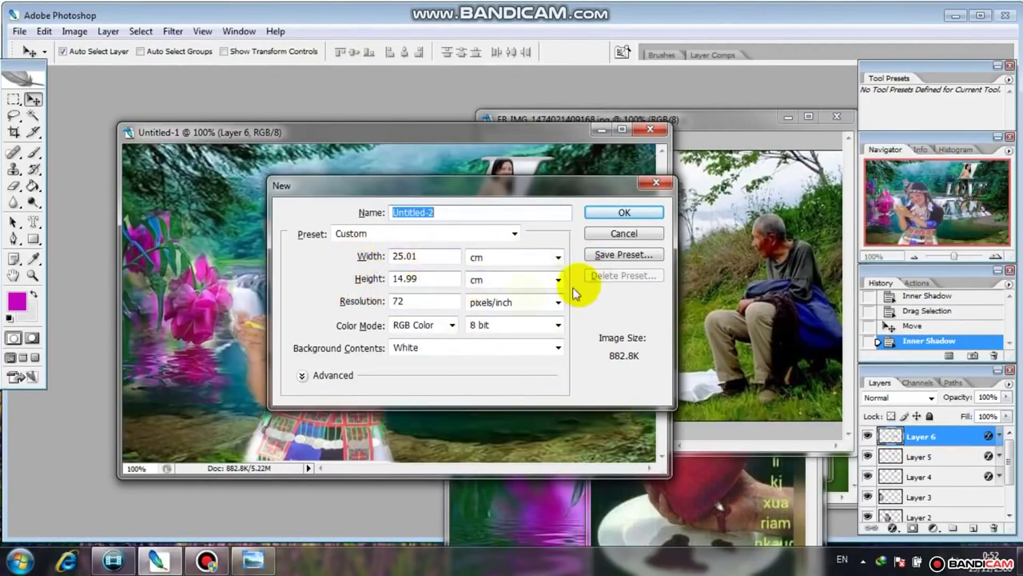
pyautogui.click(603, 220)
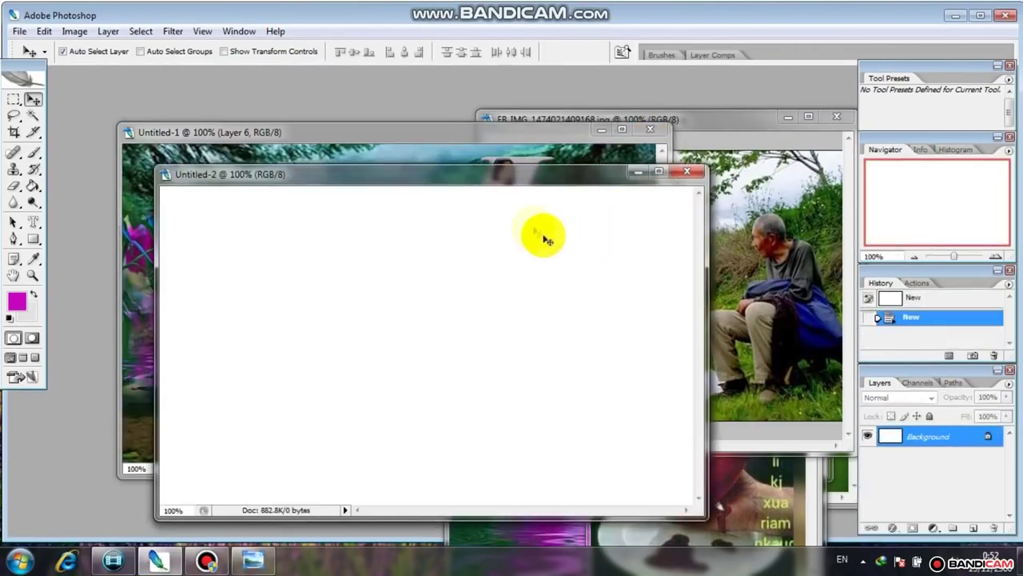
pyautogui.moveTo(502, 177); pyautogui.dragTo(608, 166)
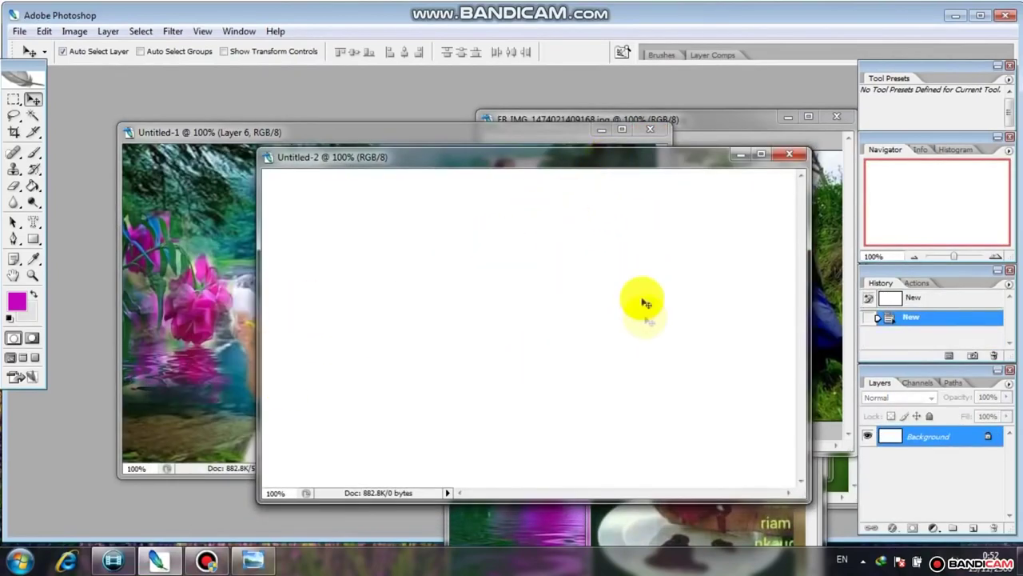
# Step: Set the foreground colour to a bright magenta
pyautogui.click(17, 301)
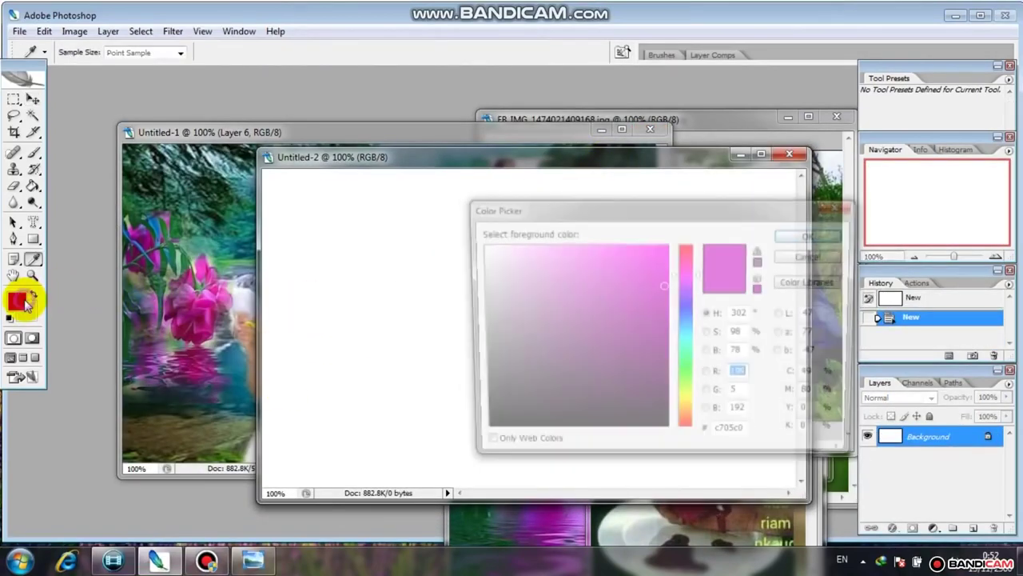
pyautogui.click(654, 253)
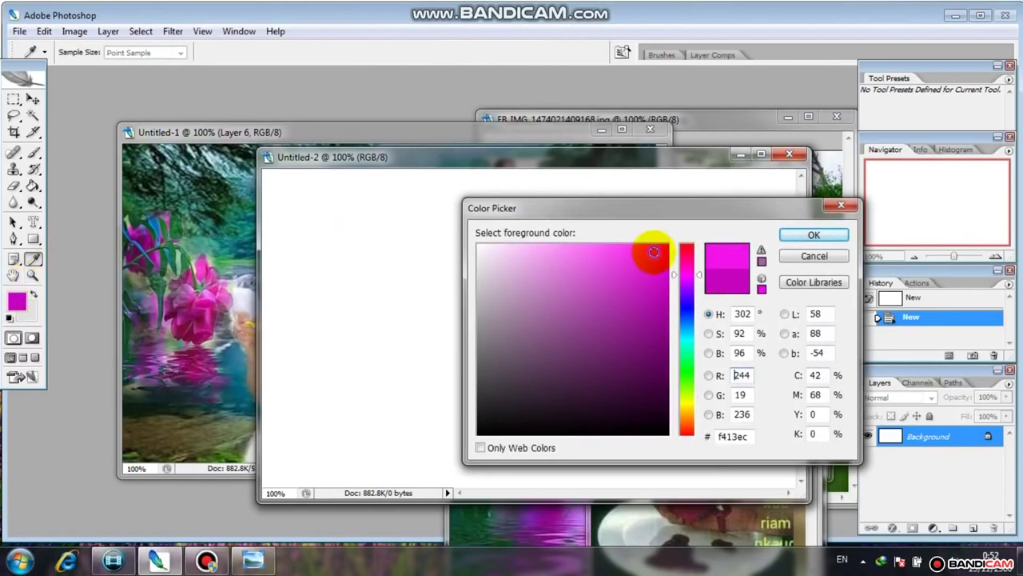
pyautogui.click(812, 235)
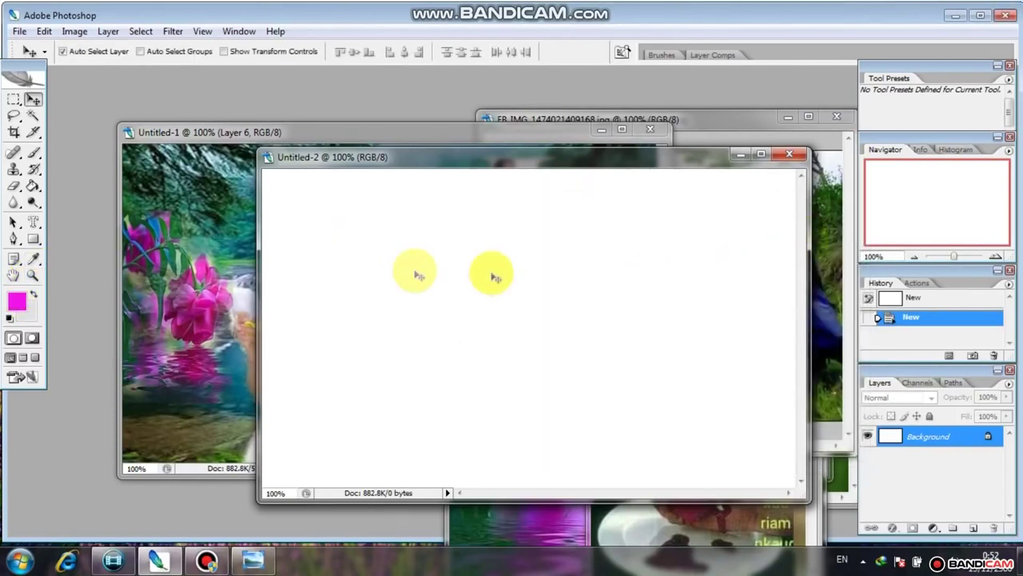
pyautogui.click(33, 187)
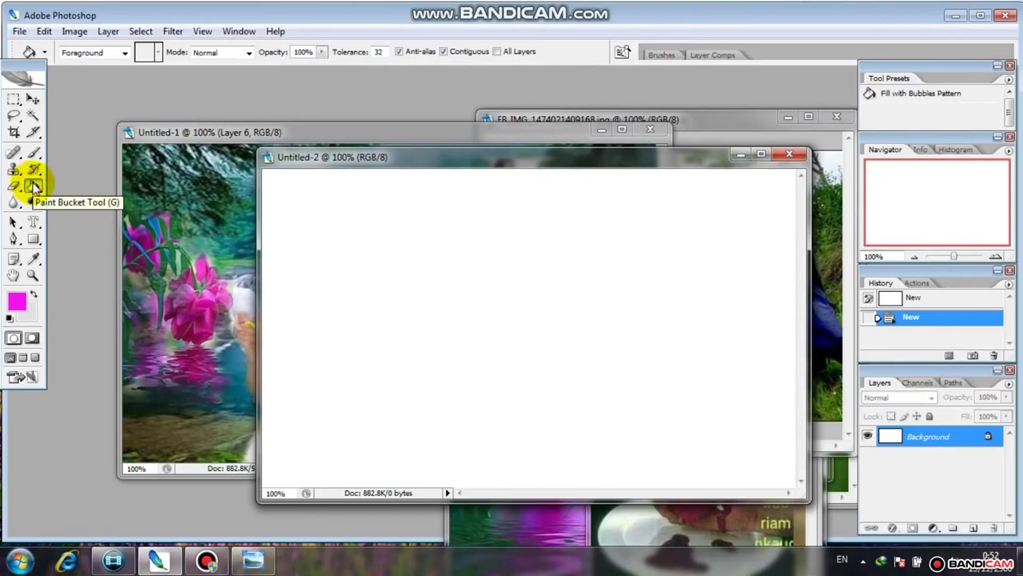
# Step: Fill the entire Untitled-2 canvas with solid magenta using the Paint Bucket
pyautogui.rightClick(33, 188)
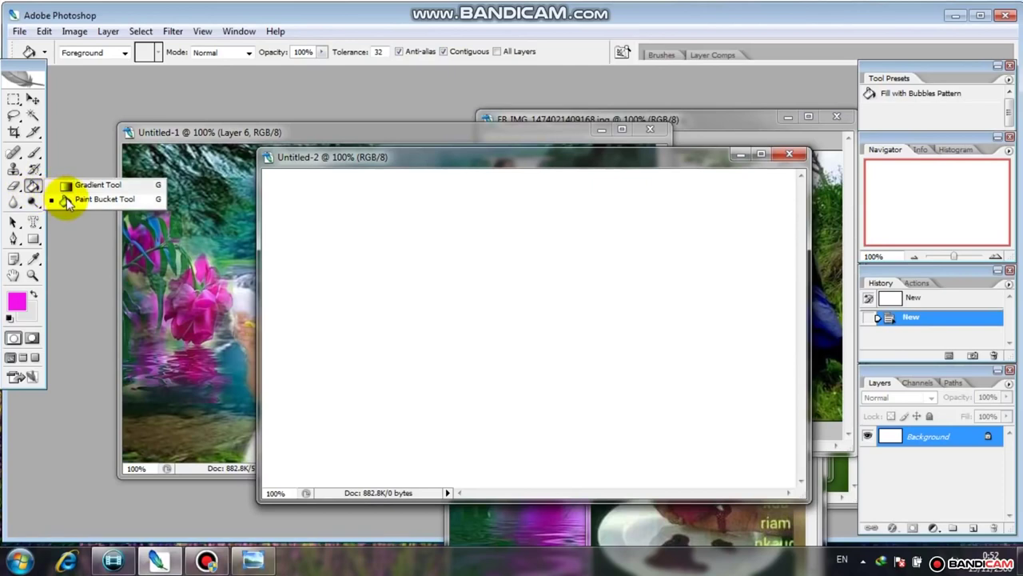
pyautogui.click(67, 200)
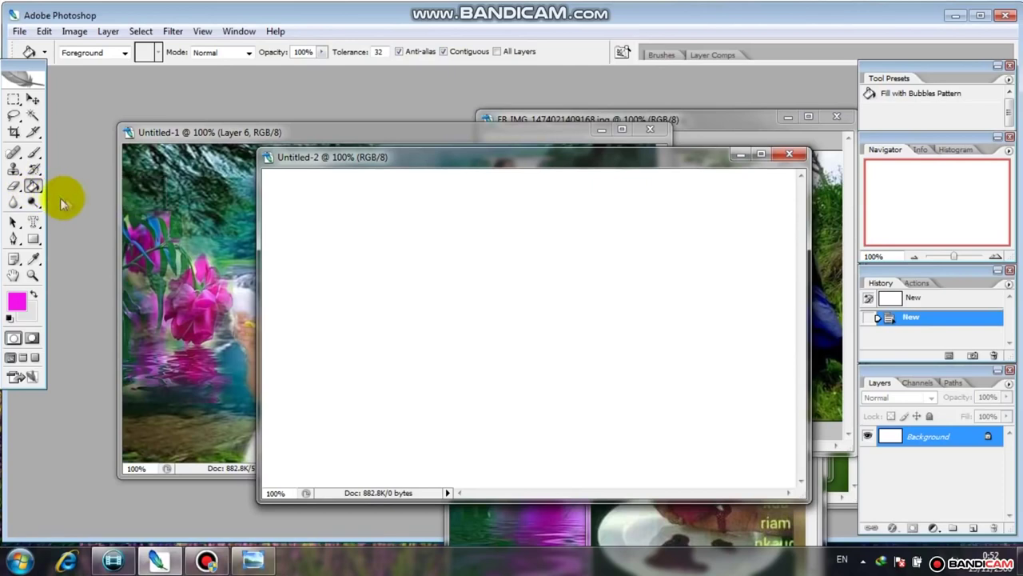
pyautogui.click(35, 188)
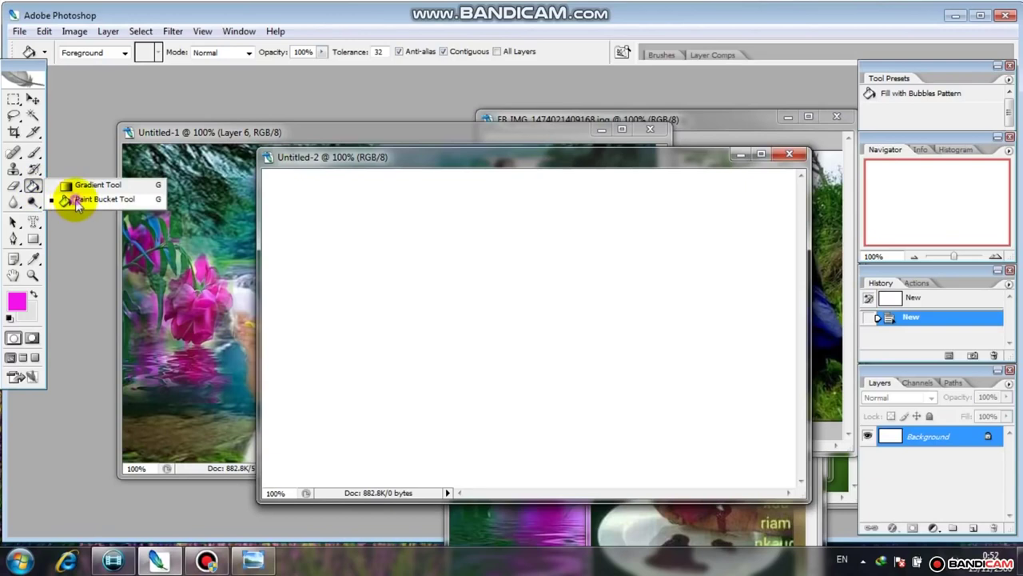
pyautogui.click(75, 199)
pyautogui.click(414, 252)
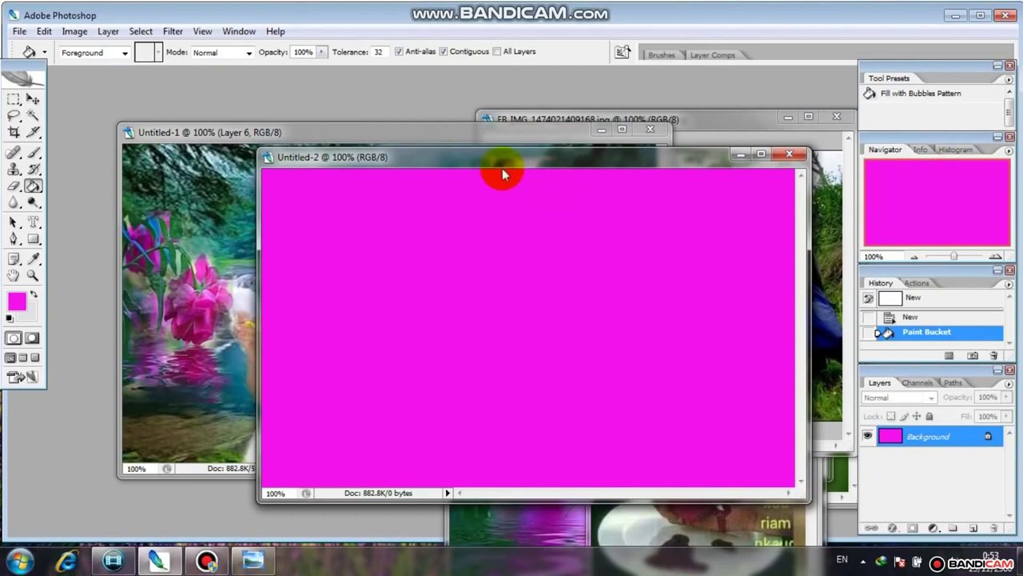
pyautogui.doubleClick(498, 162)
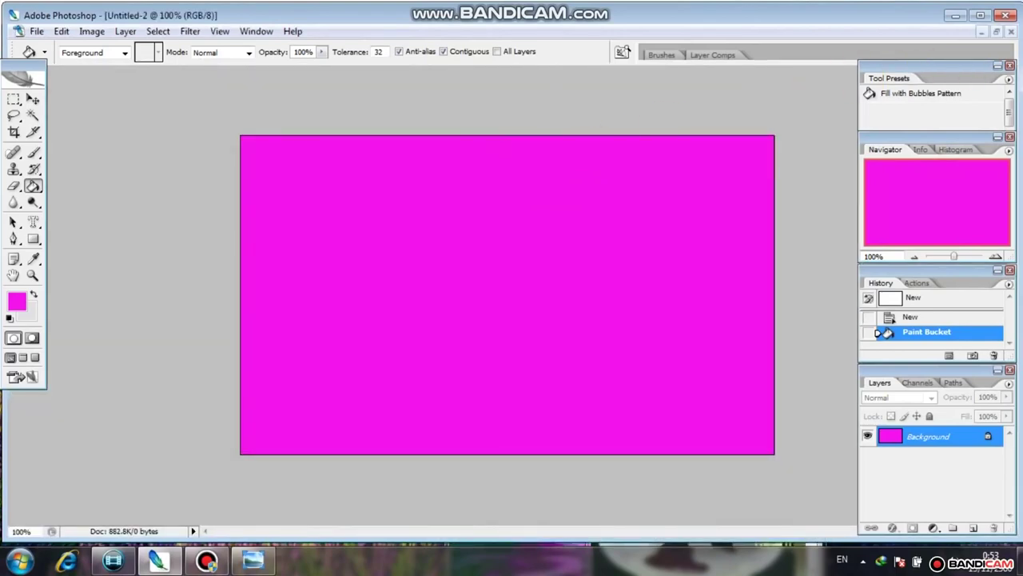
pyautogui.click(996, 32)
pyautogui.moveTo(491, 153)
pyautogui.mouseDown()
pyautogui.moveTo(504, 186)
pyautogui.moveTo(506, 147)
pyautogui.mouseUp()
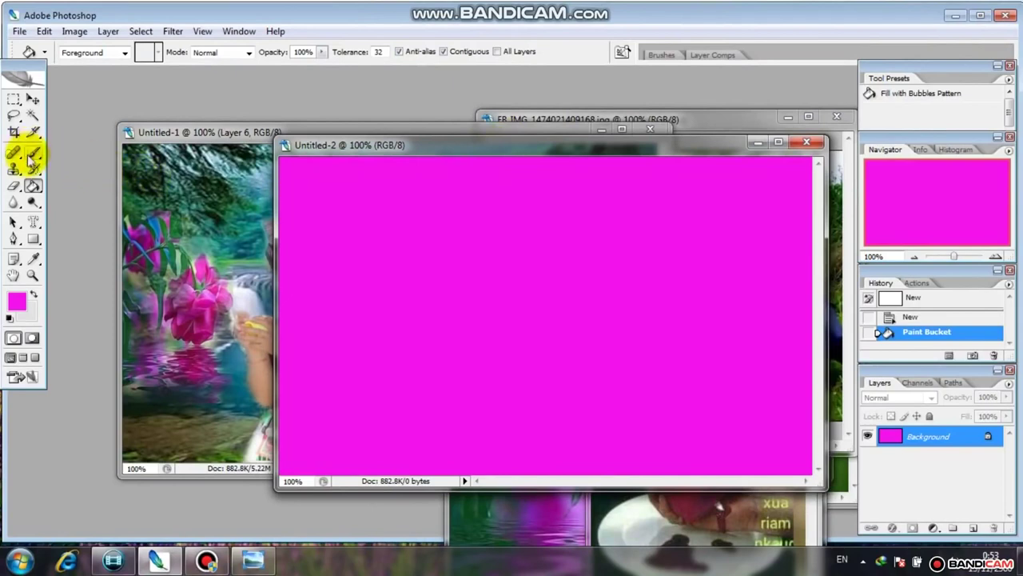
pyautogui.click(32, 223)
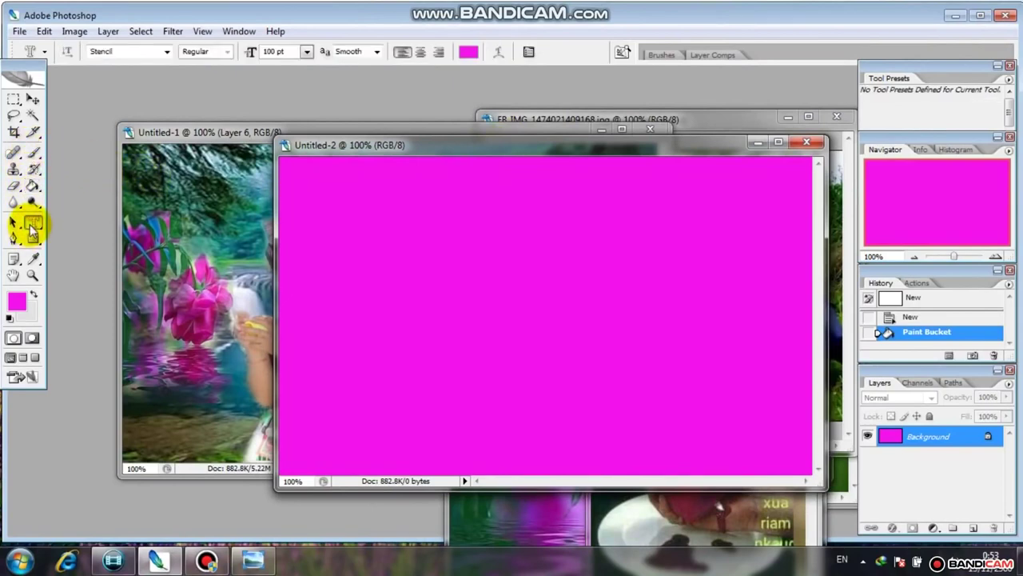
# Step: Make a '100%' Type Mask selection and drag the magenta lettering into Untitled-1 as Layer 7
pyautogui.click(64, 249)
pyautogui.rightClick(379, 294)
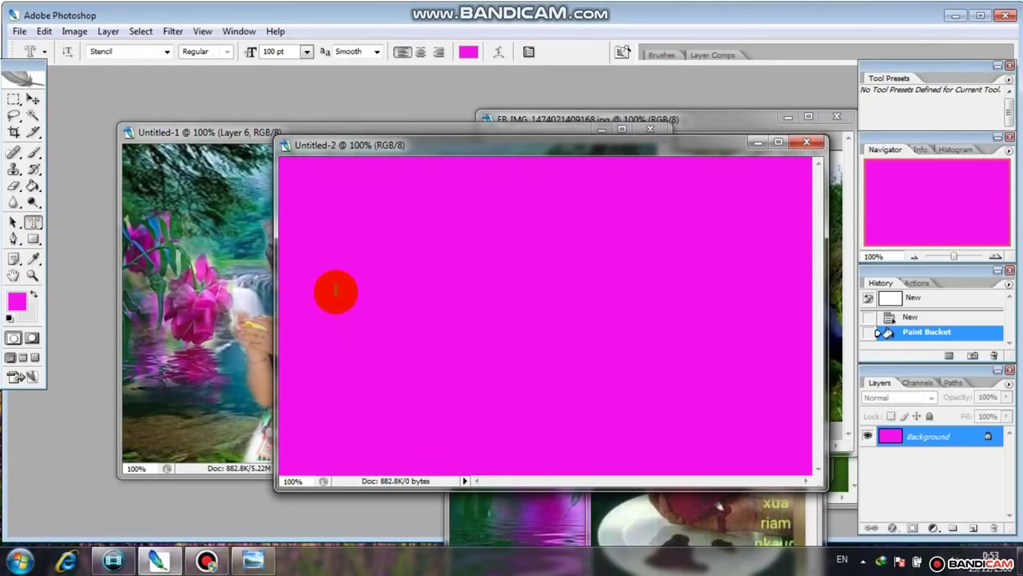
pyautogui.click(385, 316)
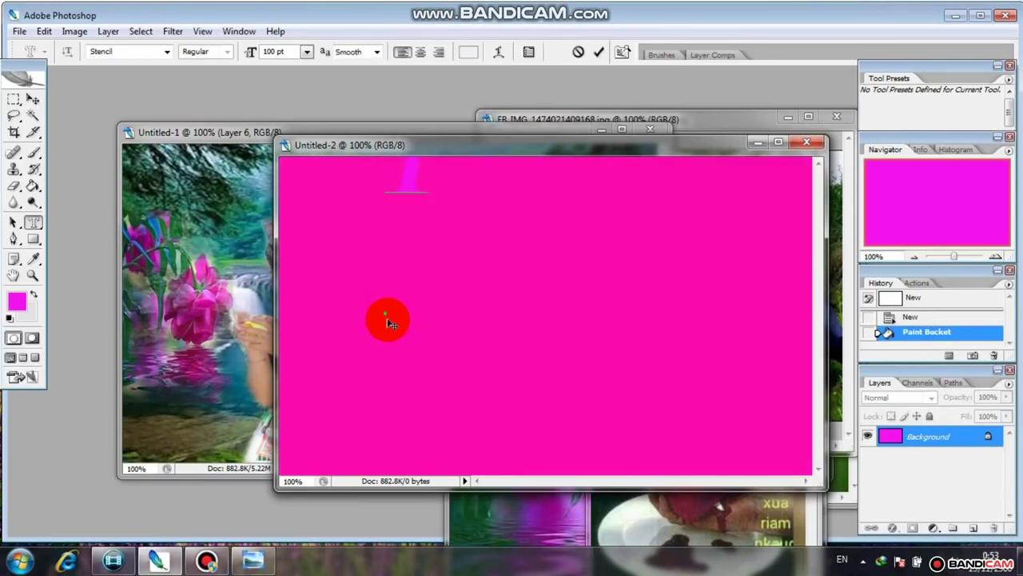
pyautogui.write('00')
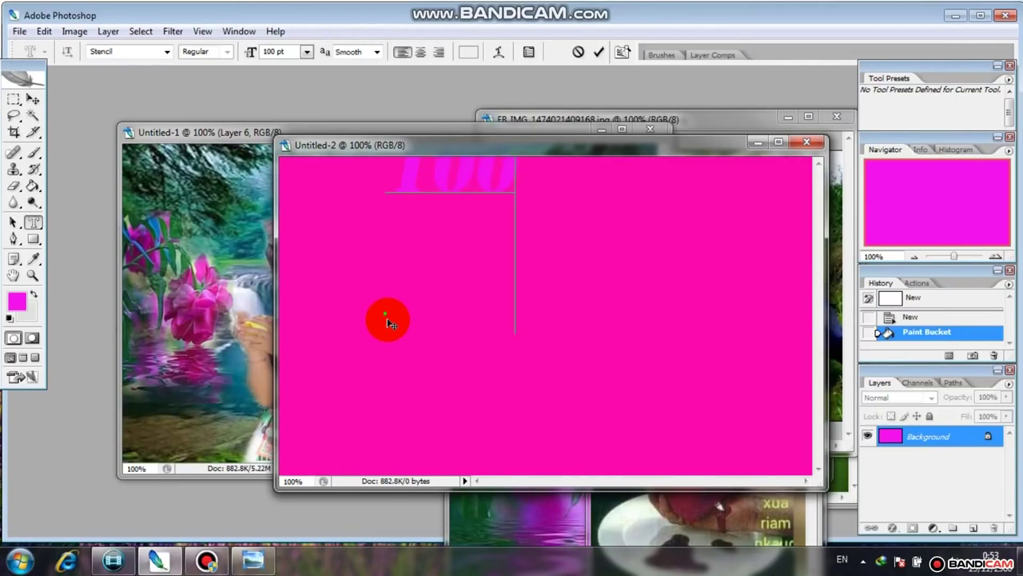
pyautogui.moveTo(391, 323)
pyautogui.mouseDown()
pyautogui.moveTo(590, 192)
pyautogui.moveTo(589, 315)
pyautogui.moveTo(567, 304)
pyautogui.moveTo(580, 305)
pyautogui.mouseUp()
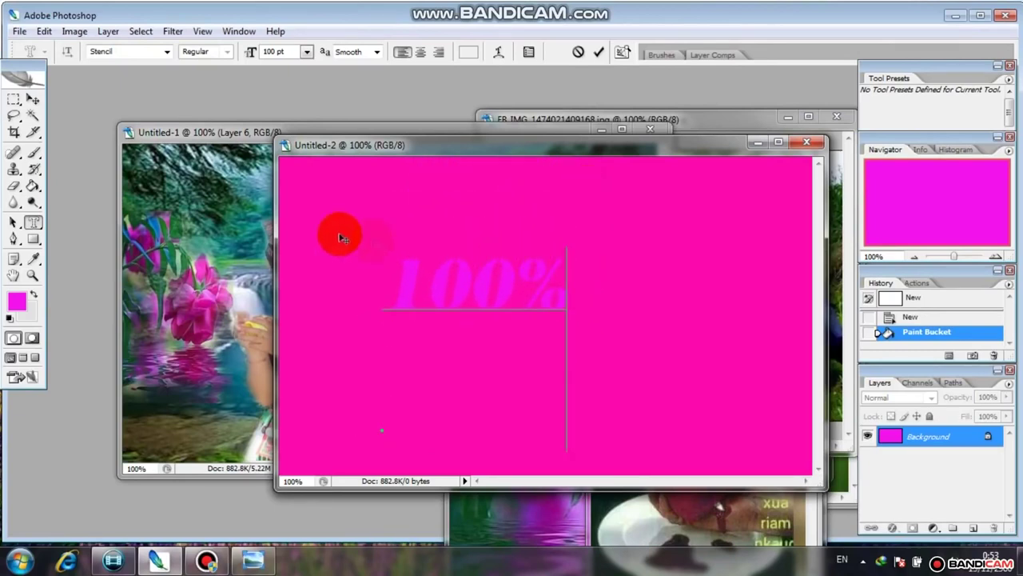
pyautogui.click(32, 100)
pyautogui.moveTo(479, 290)
pyautogui.mouseDown()
pyautogui.moveTo(240, 272)
pyautogui.moveTo(464, 382)
pyautogui.mouseUp()
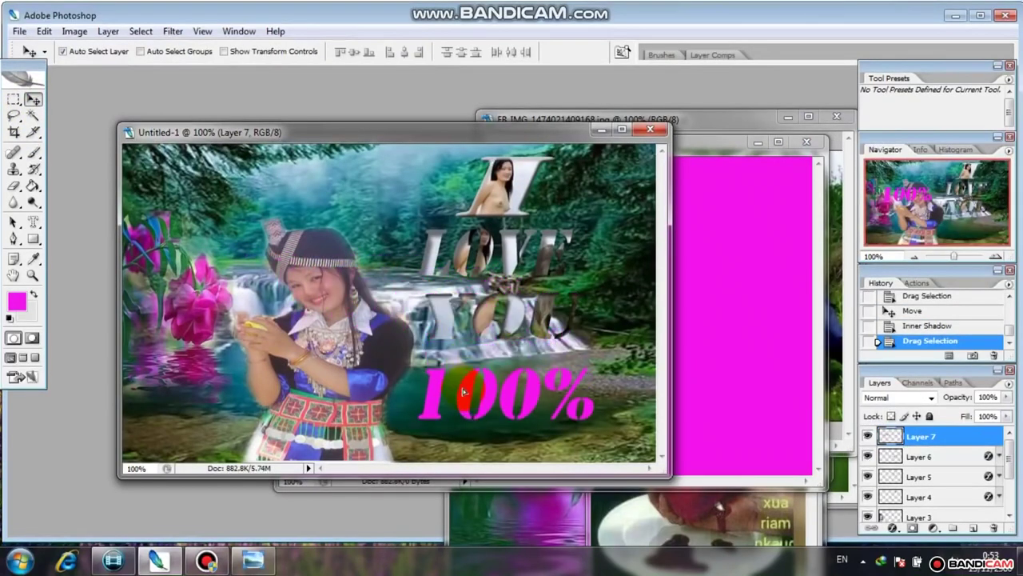
# Step: Nudge the '100%' layer slightly lower and give it an Inner Shadow layer style
pyautogui.moveTo(464, 382); pyautogui.dragTo(463, 388)
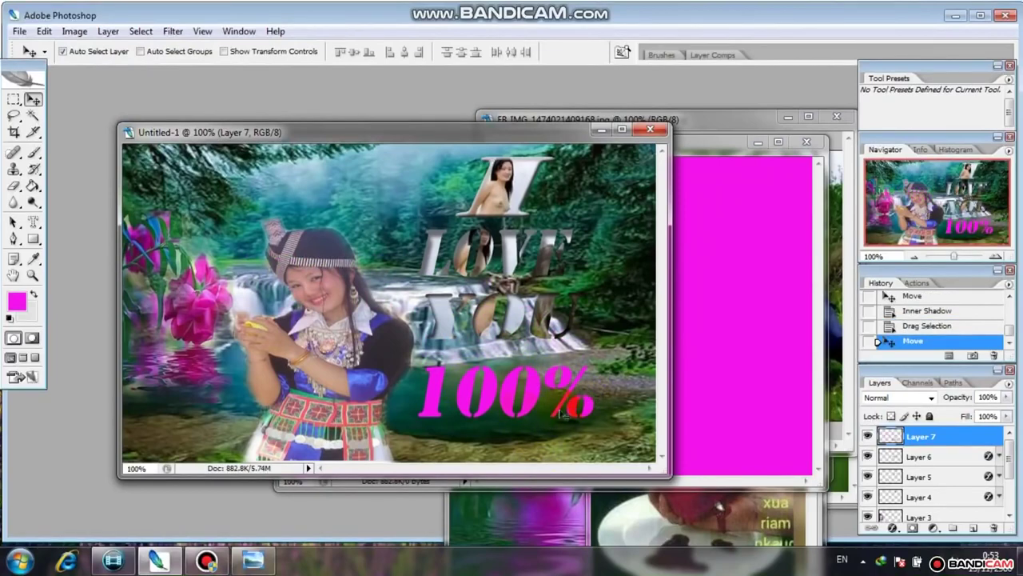
pyautogui.click(895, 531)
pyautogui.click(909, 386)
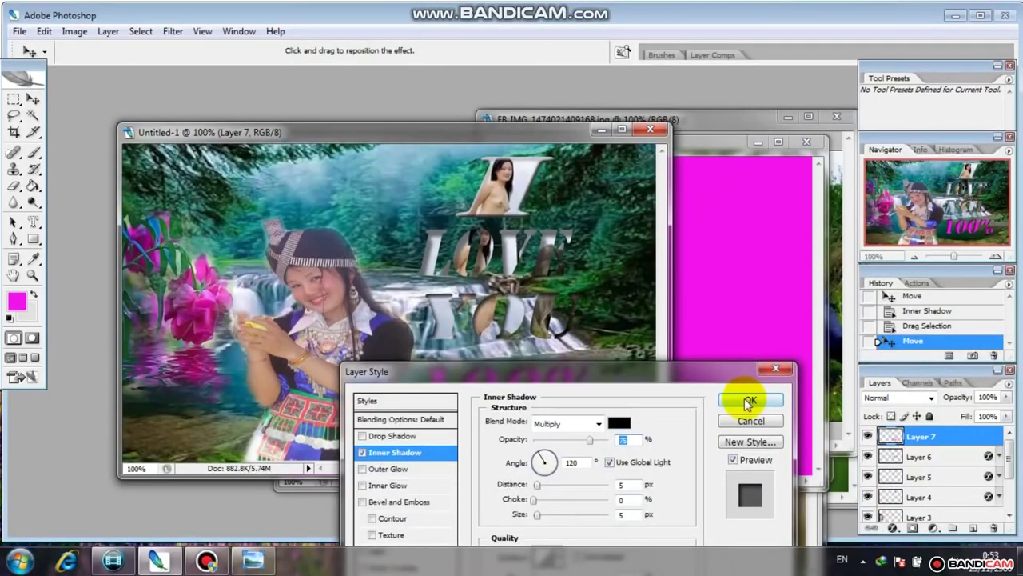
pyautogui.click(750, 399)
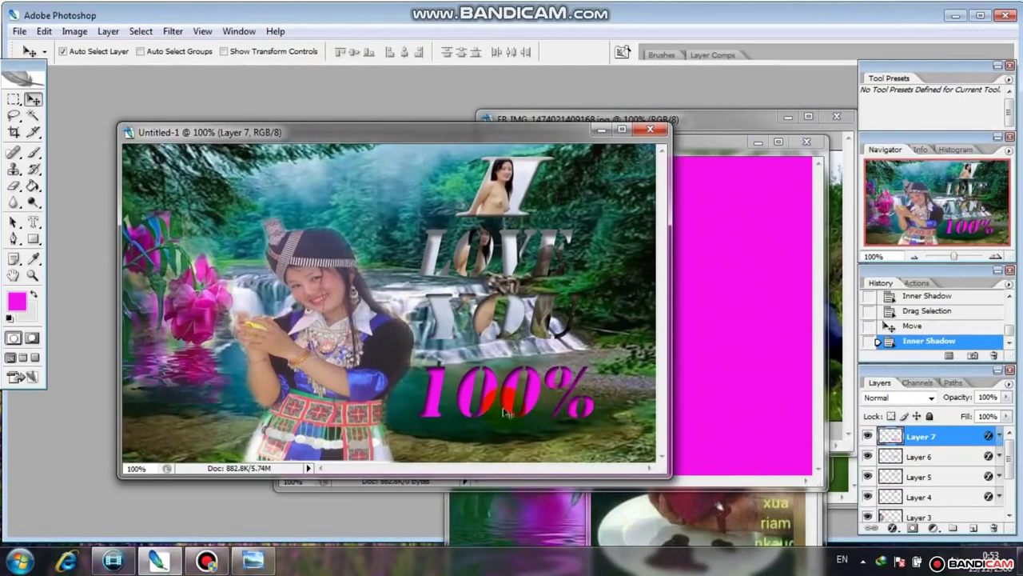
pyautogui.click(508, 406)
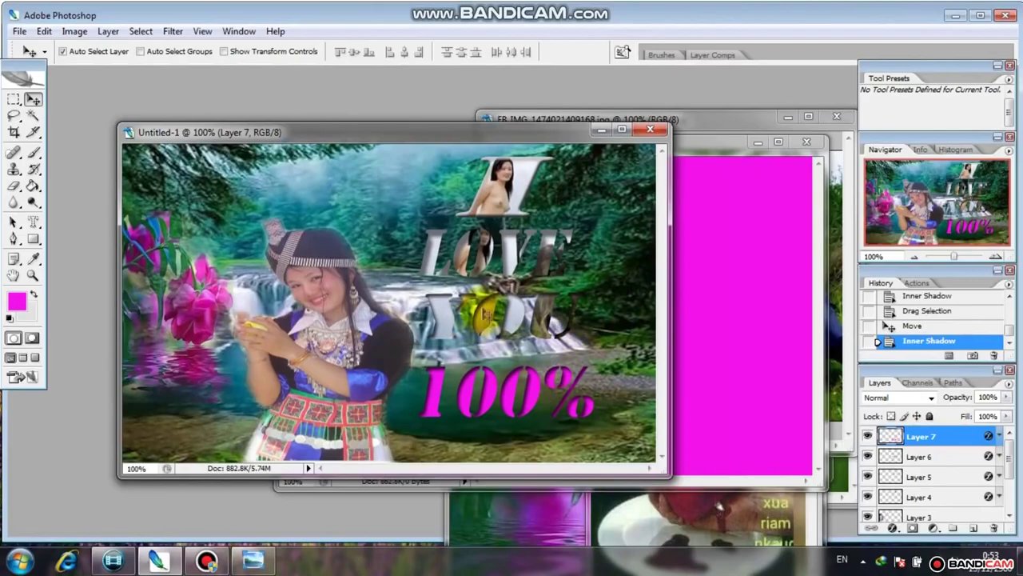
pyautogui.moveTo(421, 134); pyautogui.dragTo(511, 104)
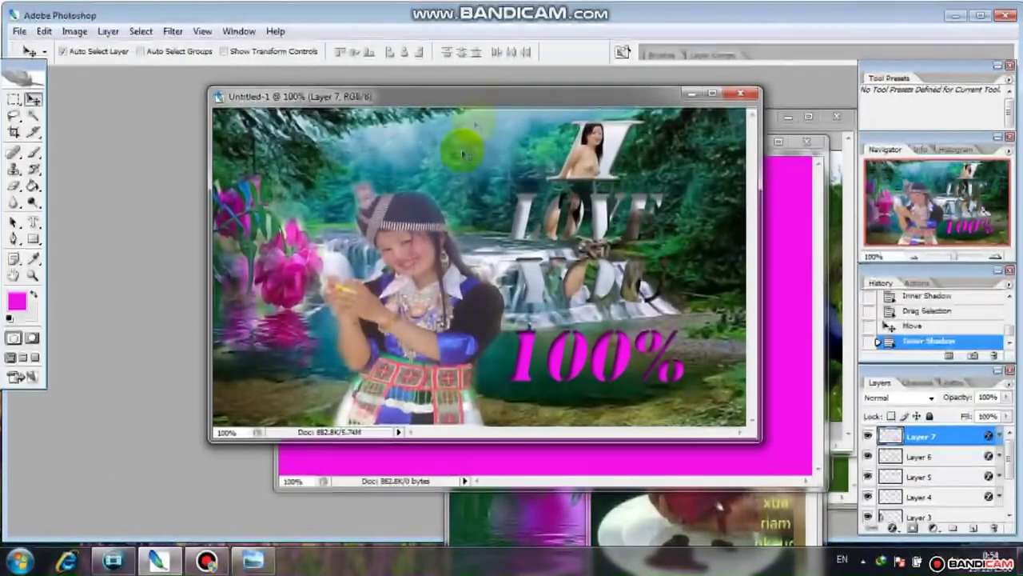
pyautogui.click(206, 559)
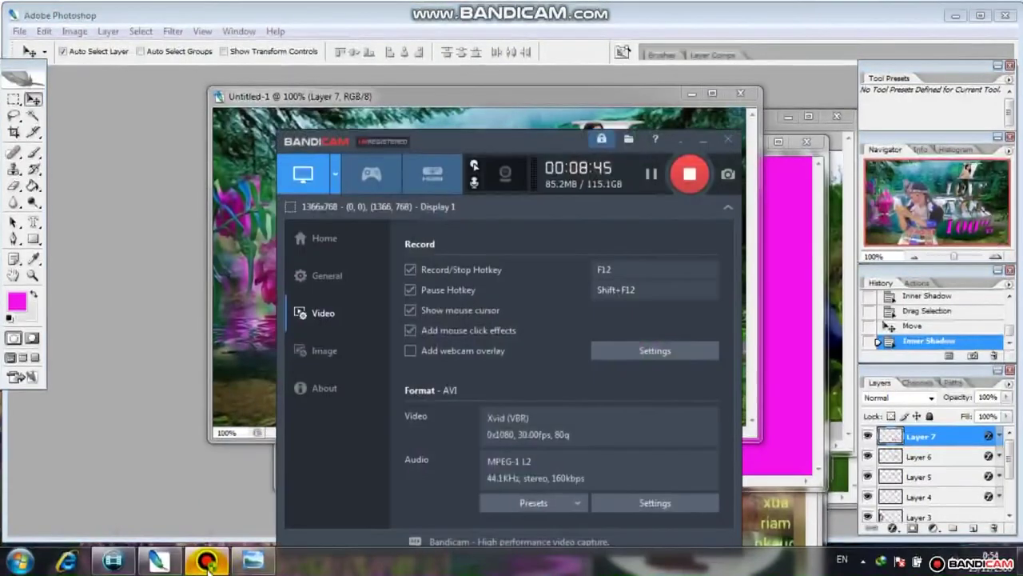
pyautogui.click(206, 560)
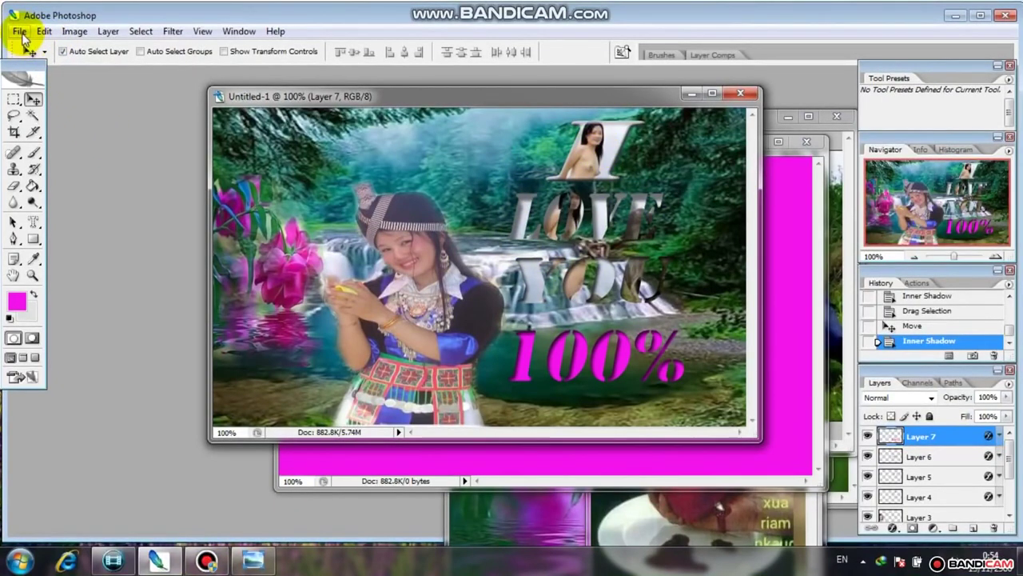
# Step: Start Save As for the composite with JPEG as the file format
pyautogui.click(17, 34)
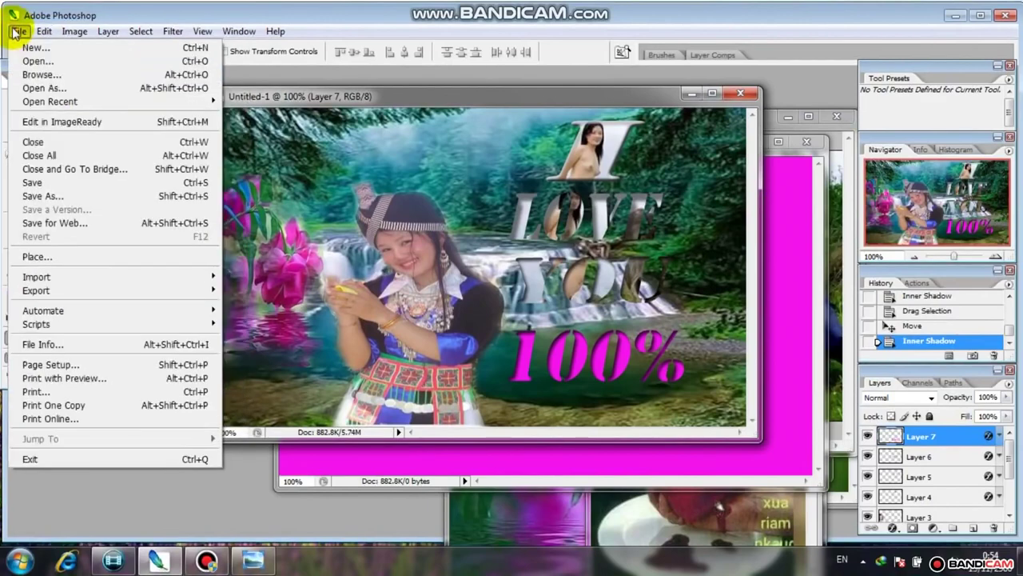
pyautogui.click(16, 32)
pyautogui.click(16, 32)
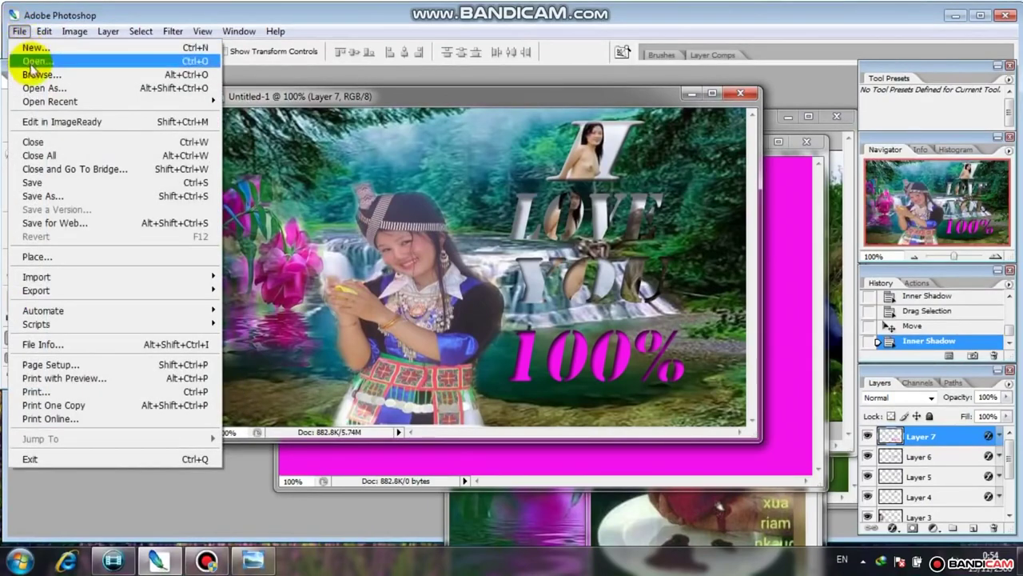
pyautogui.click(42, 196)
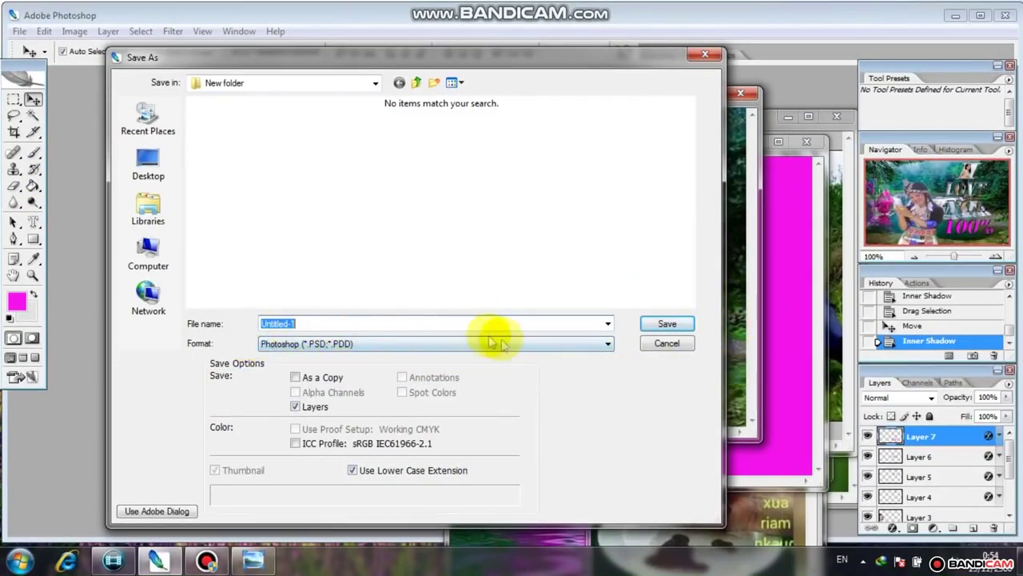
pyautogui.click(609, 345)
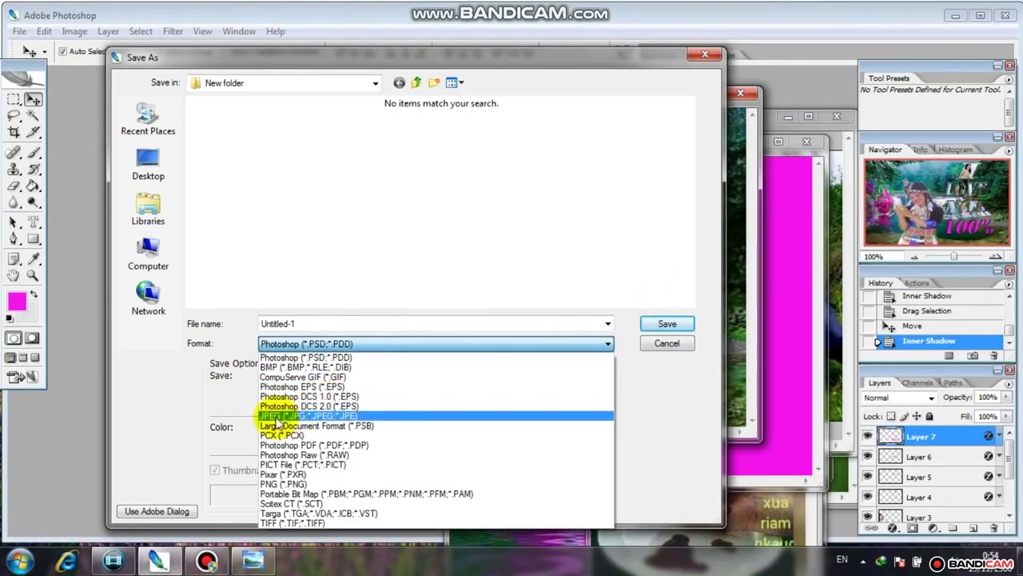
pyautogui.click(318, 417)
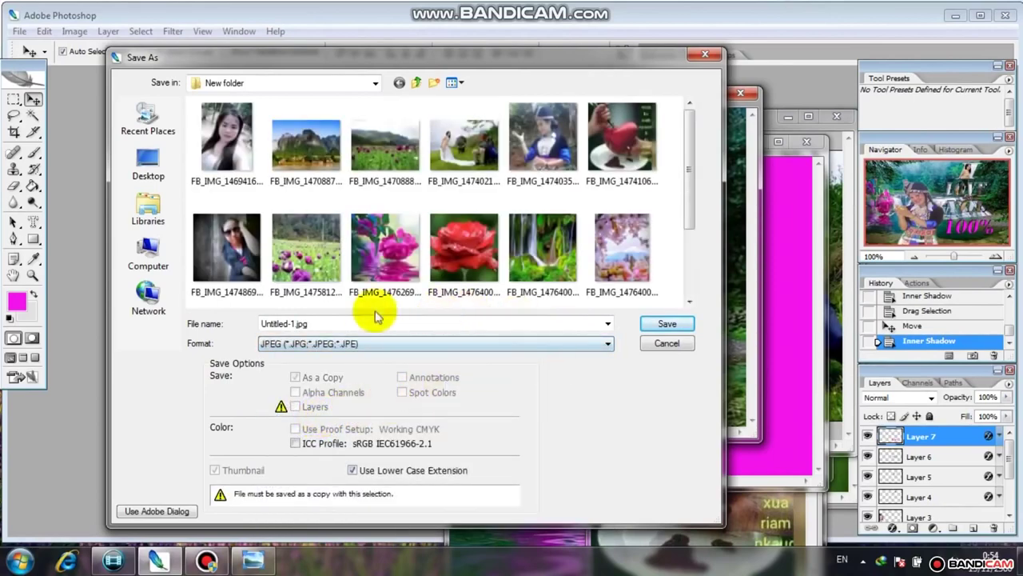
# Step: Name the file 'hlub 100%', dismiss the download manager popups, and save it
pyautogui.doubleClick(298, 323)
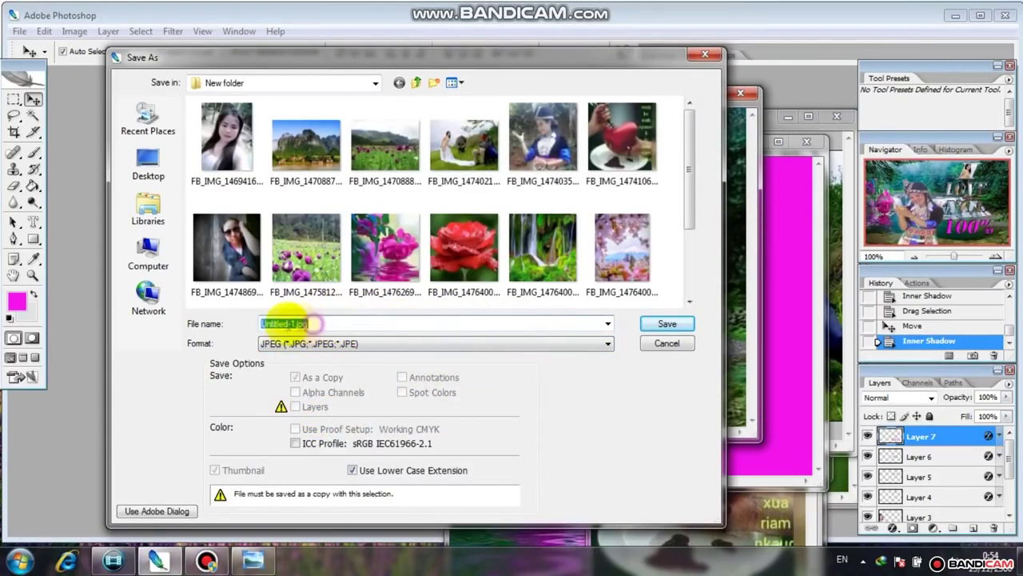
pyautogui.write('hlub 100')
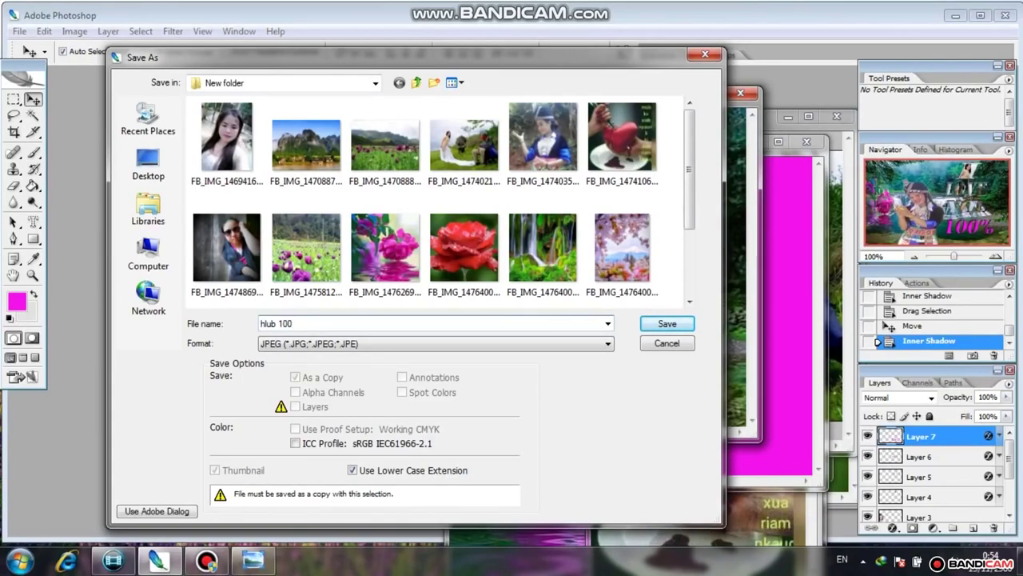
pyautogui.write('%')
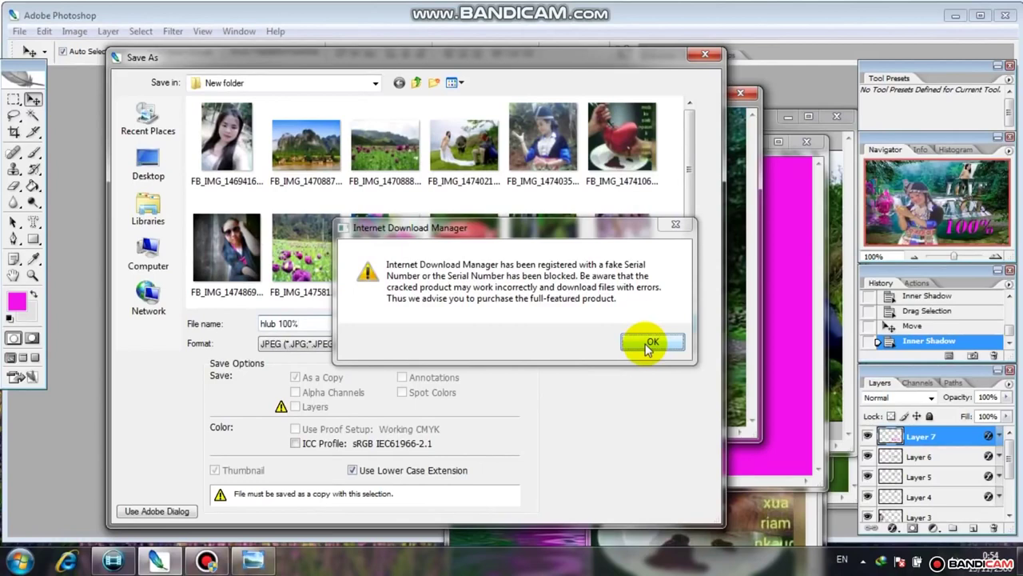
pyautogui.click(650, 344)
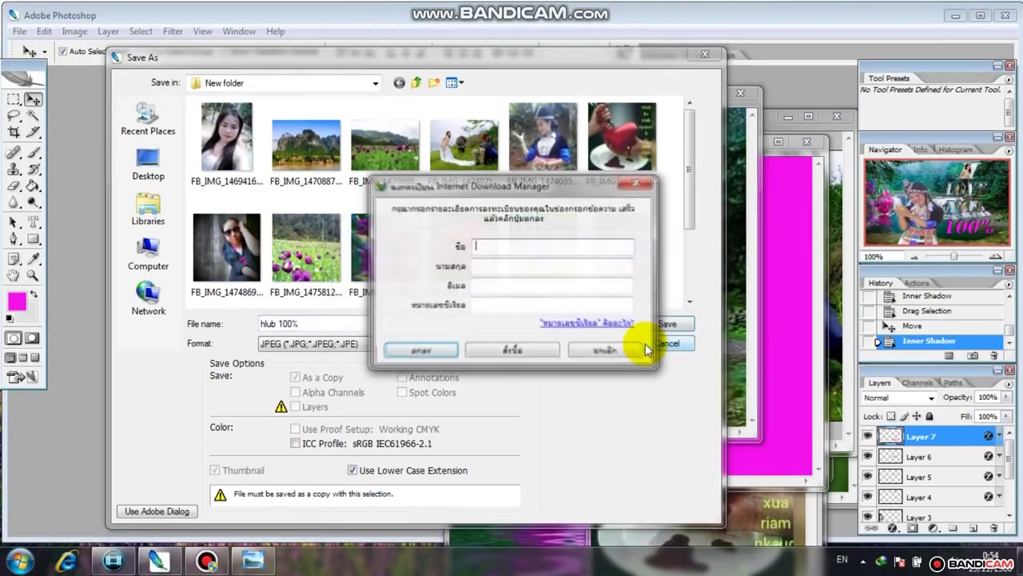
pyautogui.click(637, 183)
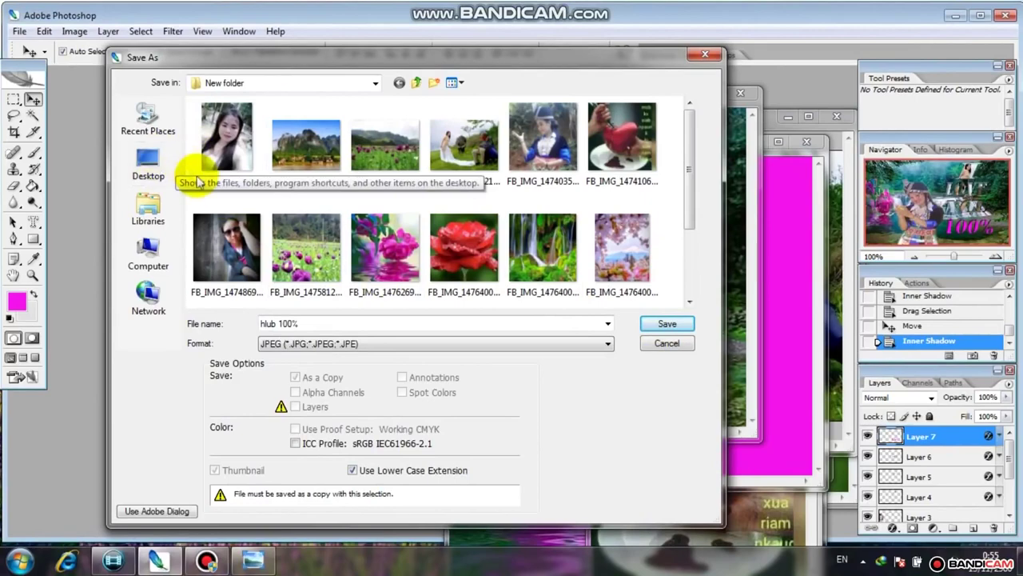
pyautogui.click(668, 324)
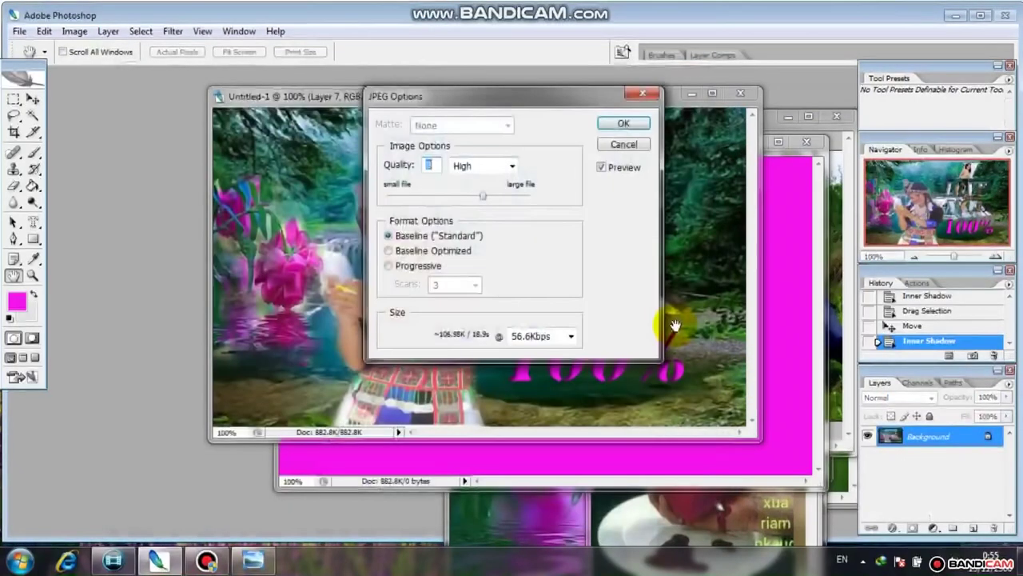
# Step: Accept the High quality JPEG options to finish saving, then minimise Photoshop
pyautogui.click(630, 123)
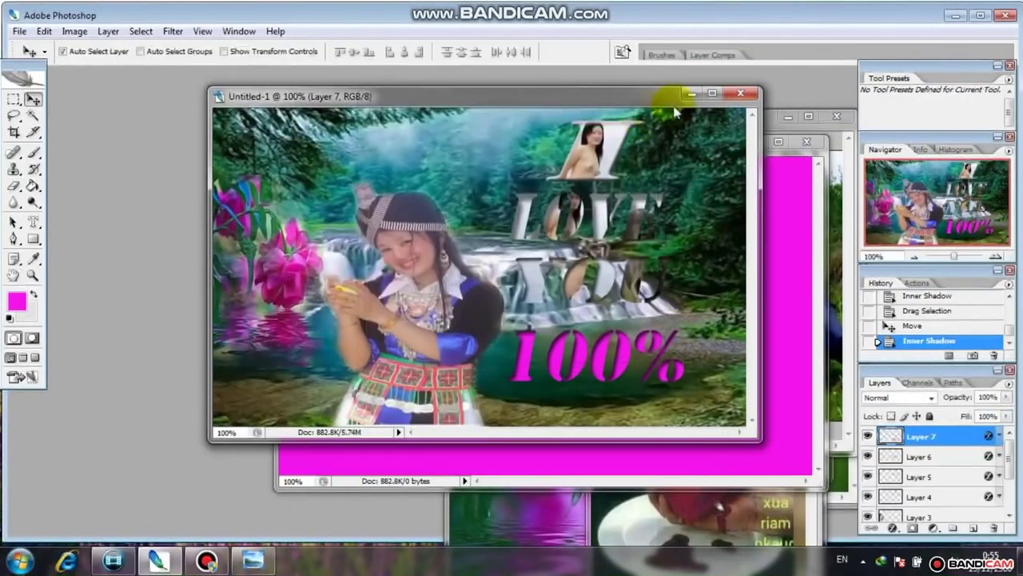
pyautogui.click(952, 16)
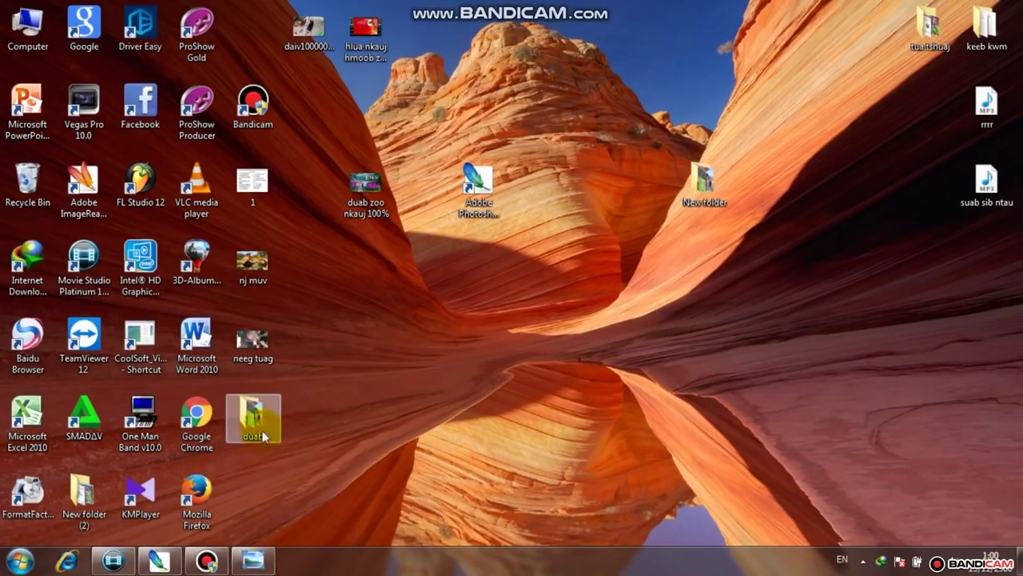
# Step: Open New folder on the desktop to confirm the saved 'hlub 100%' image is there
pyautogui.doubleClick(706, 182)
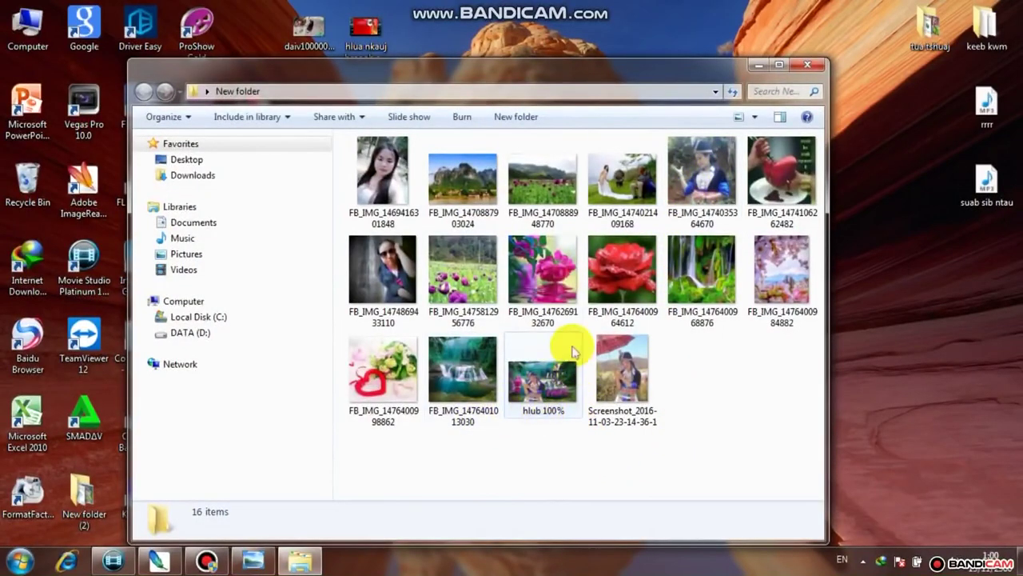
pyautogui.moveTo(557, 71); pyautogui.dragTo(651, 60)
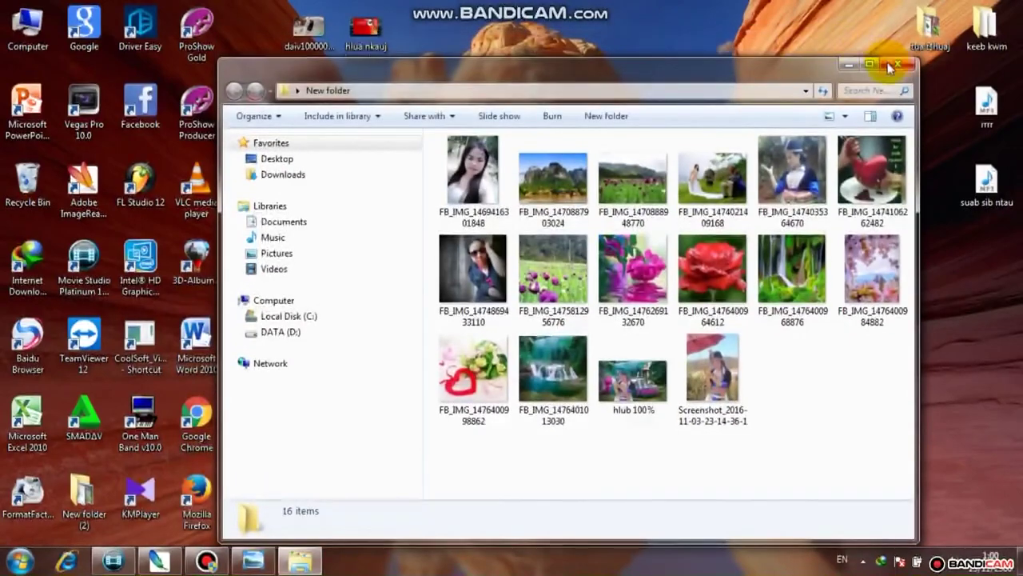
pyautogui.click(897, 63)
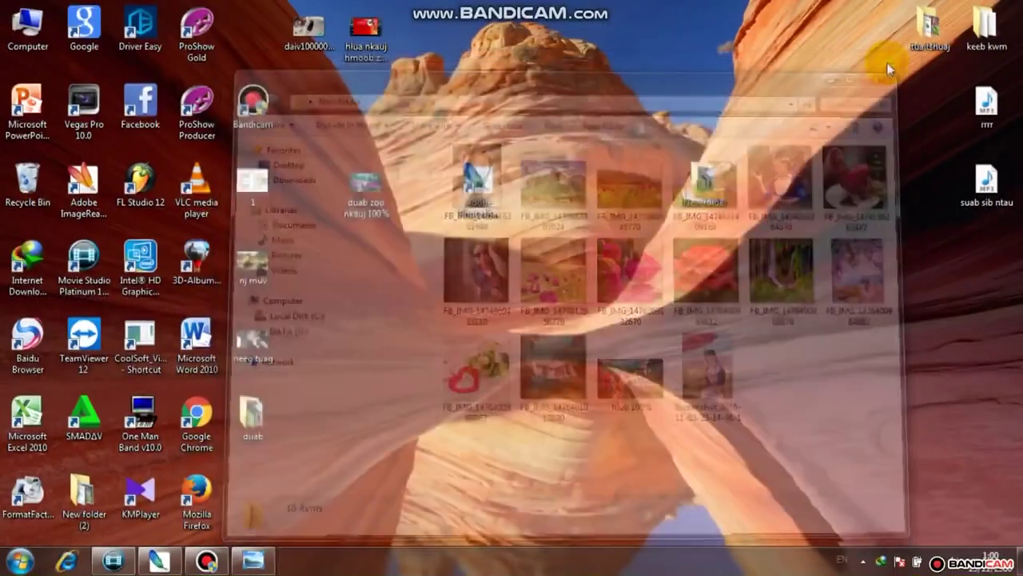
pyautogui.rightClick(563, 152)
pyautogui.click(577, 196)
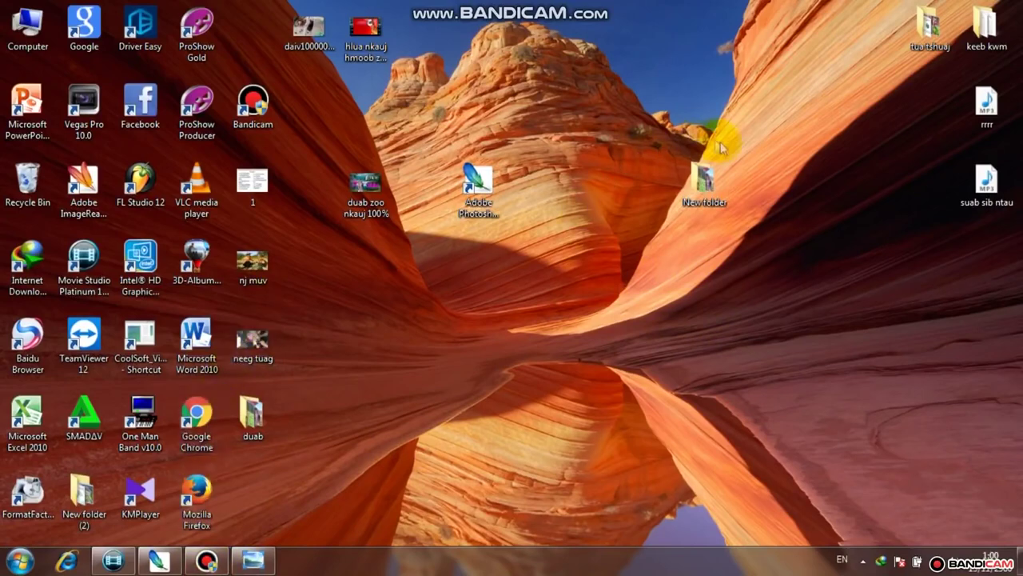
pyautogui.click(706, 182)
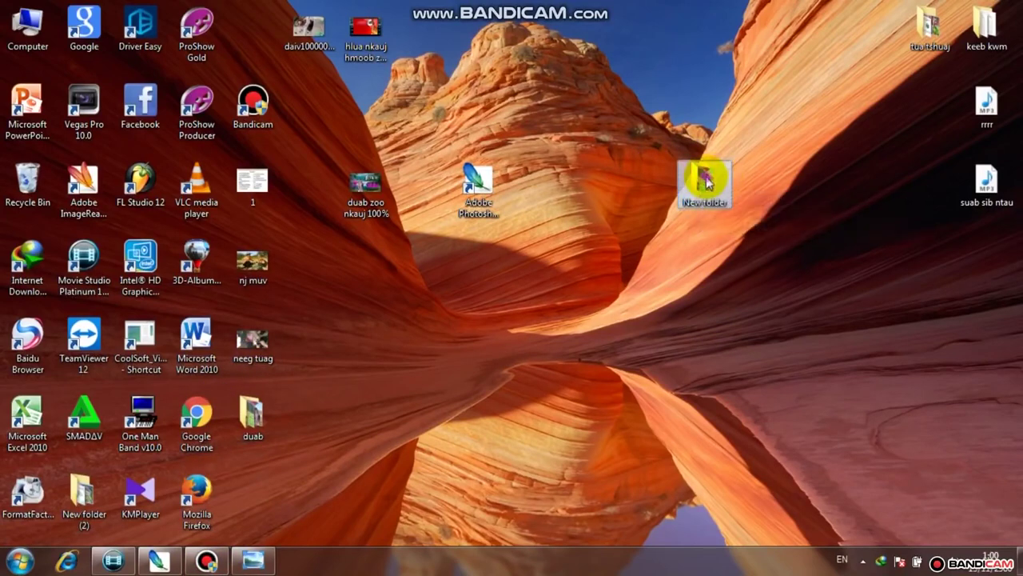
pyautogui.doubleClick(707, 181)
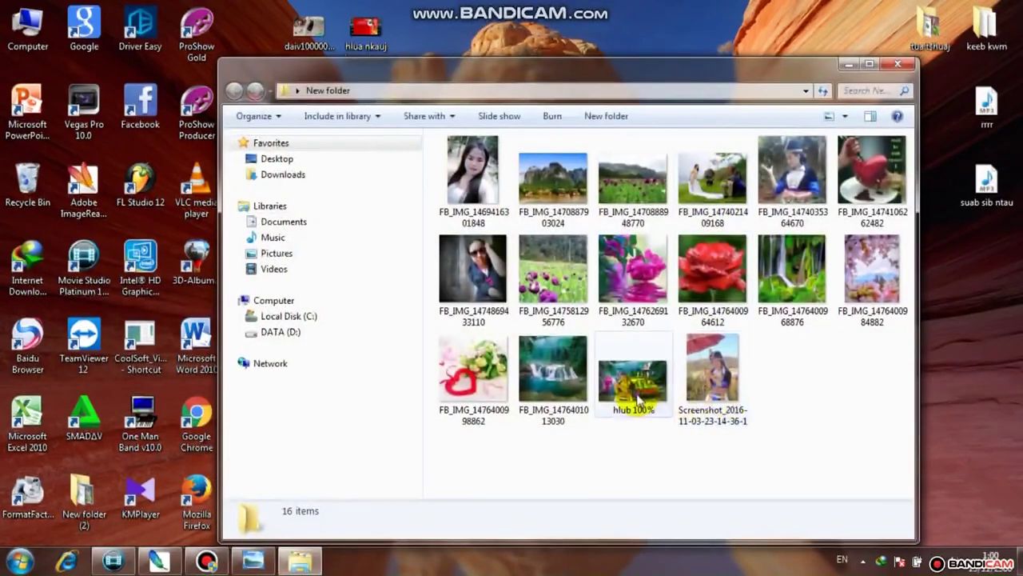
pyautogui.doubleClick(637, 400)
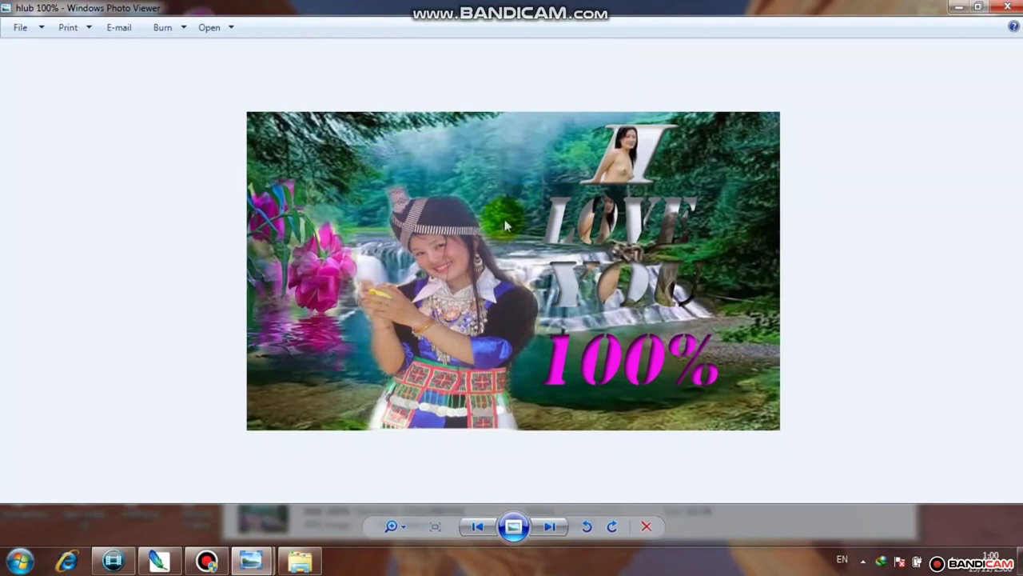
pyautogui.click(1007, 10)
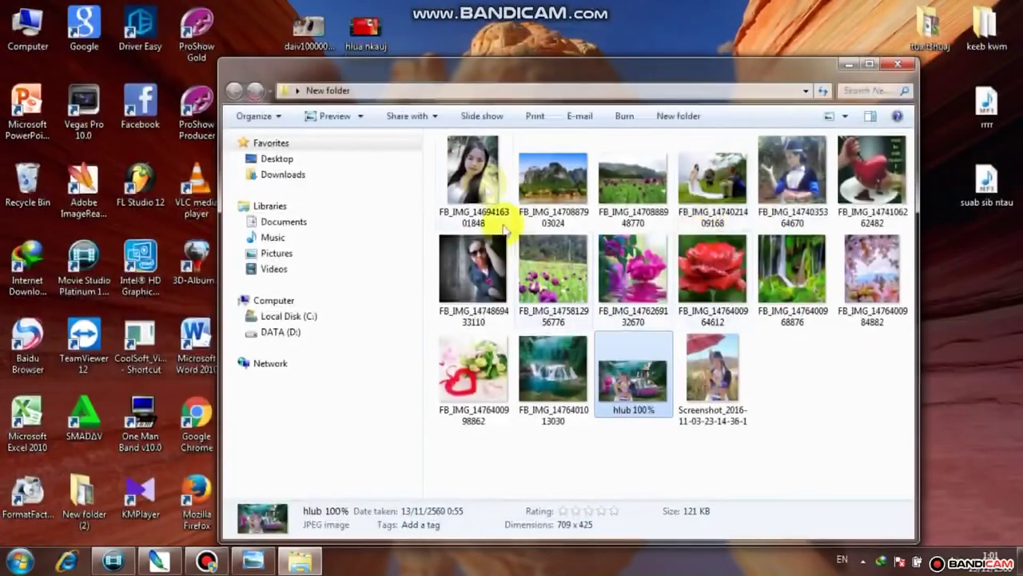
pyautogui.moveTo(493, 74)
pyautogui.mouseDown()
pyautogui.moveTo(562, 54)
pyautogui.moveTo(559, 95)
pyautogui.moveTo(558, 75)
pyautogui.mouseUp()
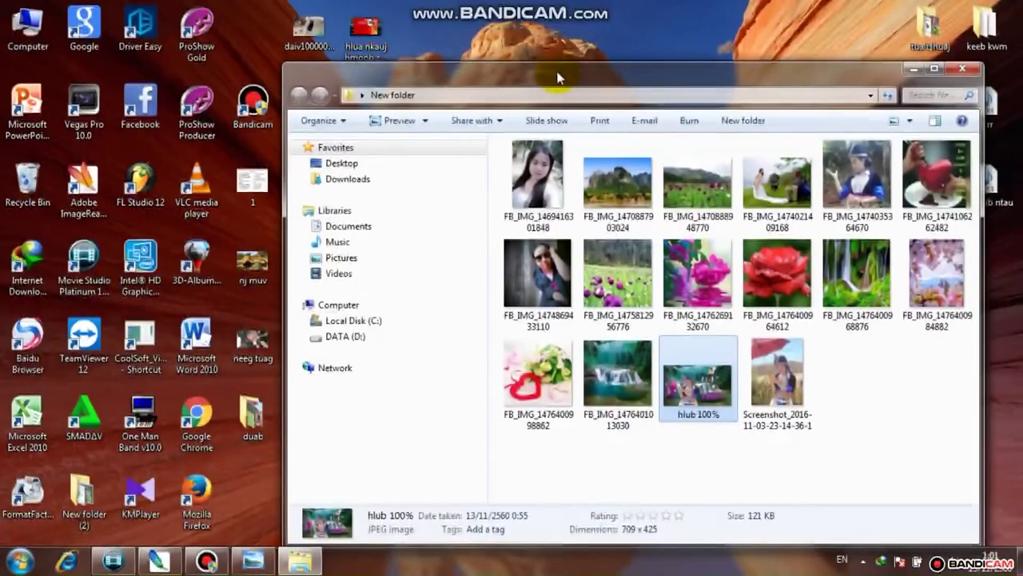
pyautogui.rightClick(565, 15)
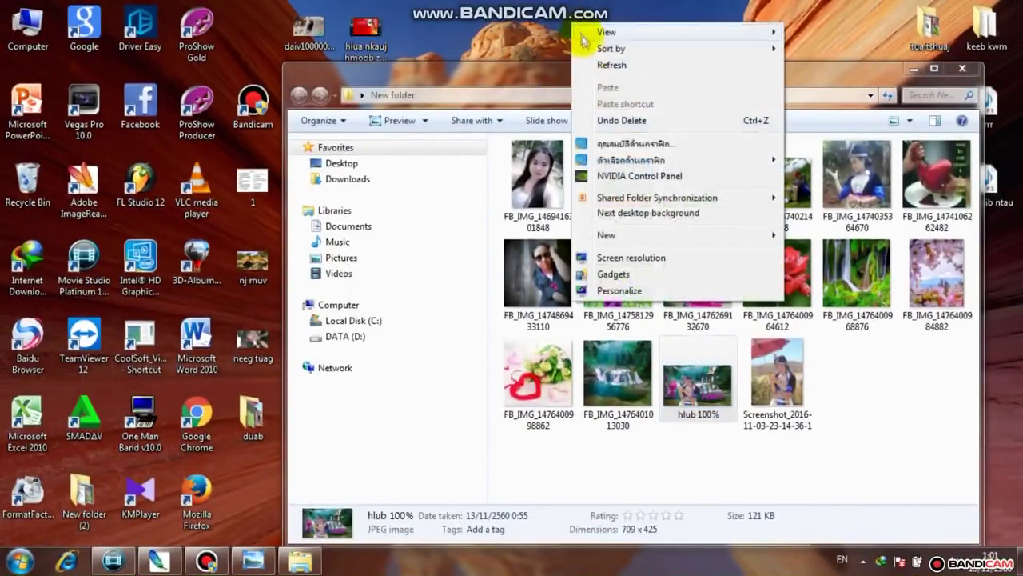
pyautogui.click(592, 63)
pyautogui.rightClick(571, 16)
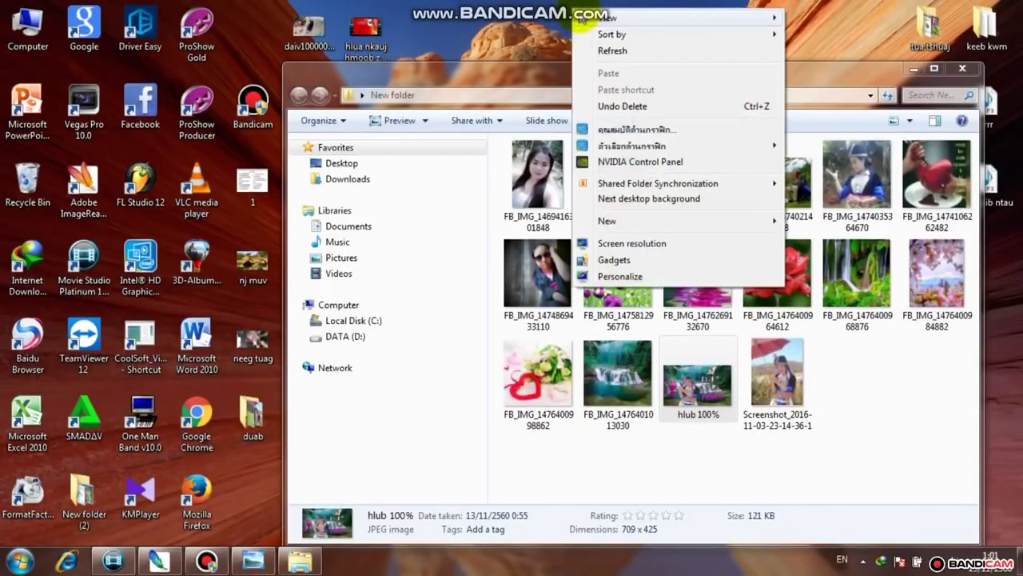
pyautogui.click(592, 50)
pyautogui.rightClick(566, 14)
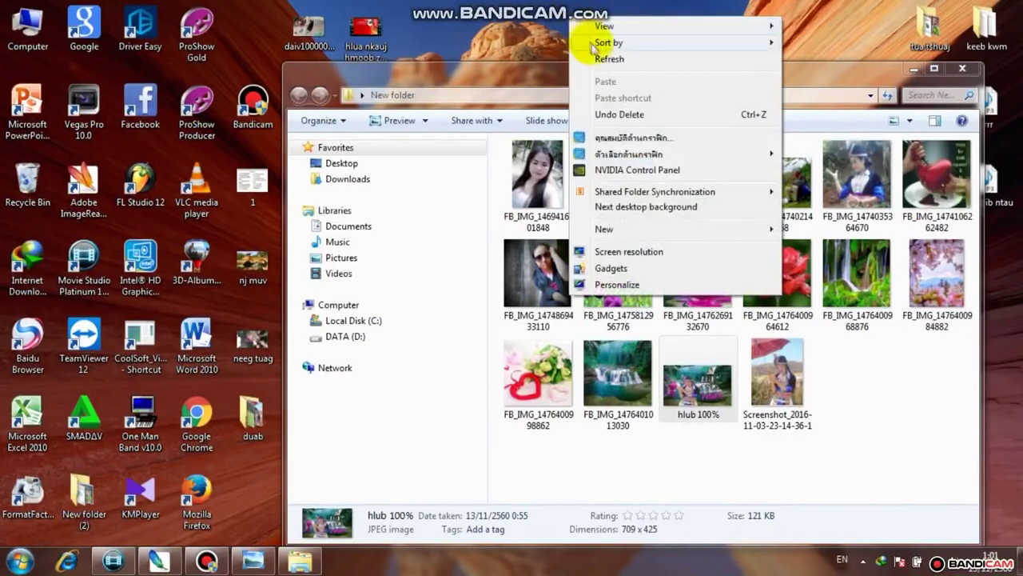
pyautogui.click(595, 51)
pyautogui.rightClick(562, 20)
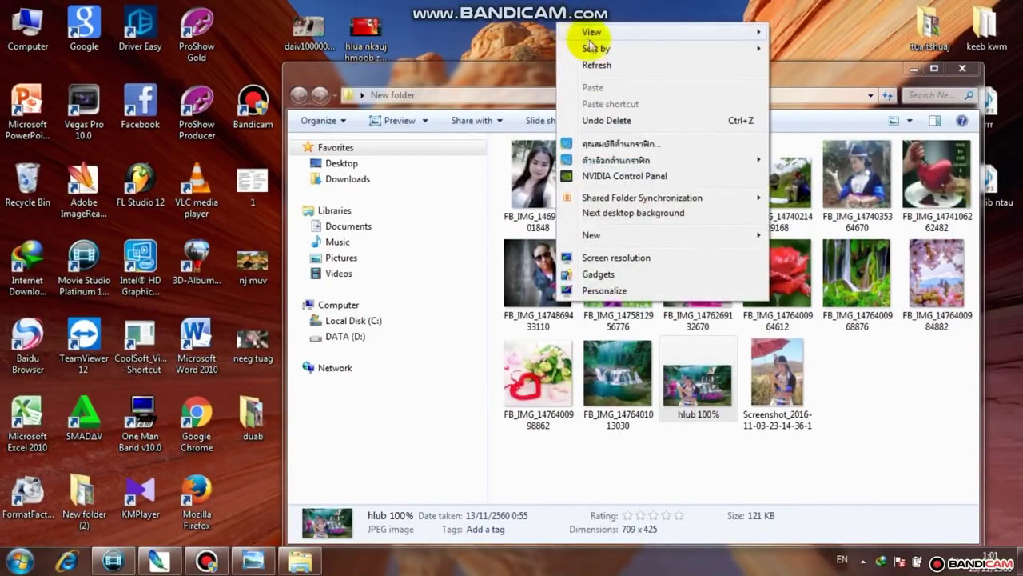
pyautogui.click(592, 64)
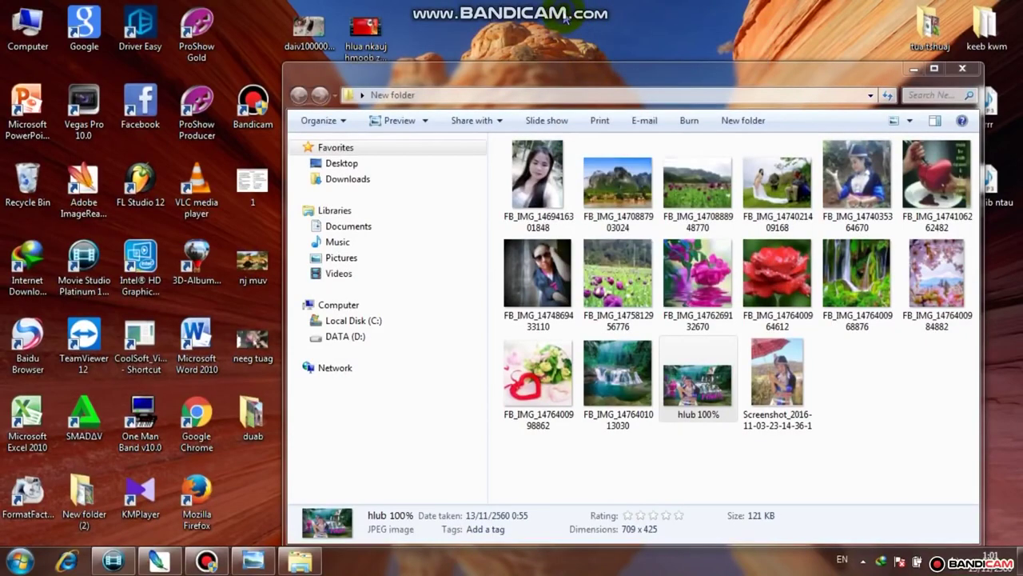
pyautogui.rightClick(564, 16)
pyautogui.click(591, 50)
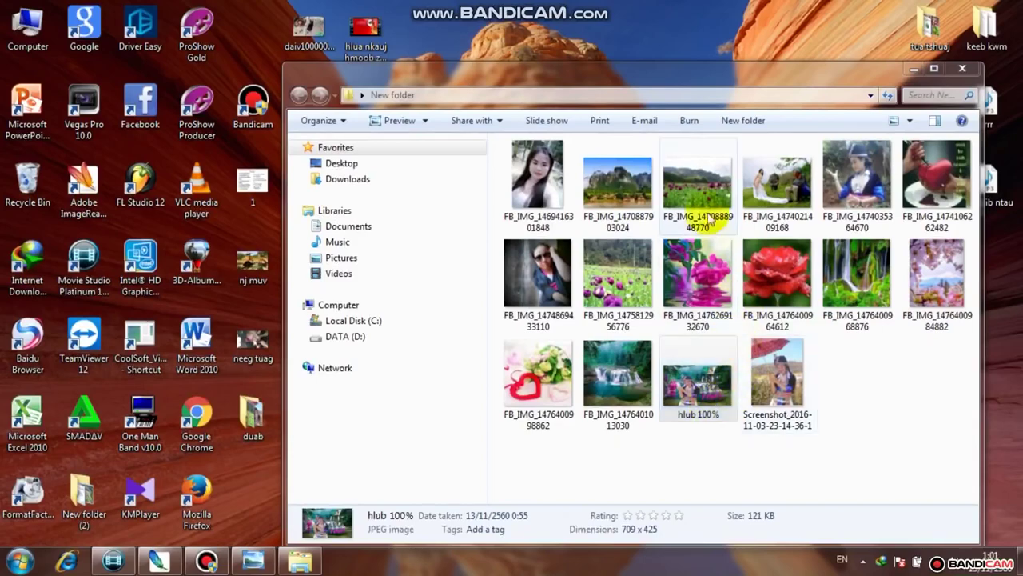
pyautogui.rightClick(547, 19)
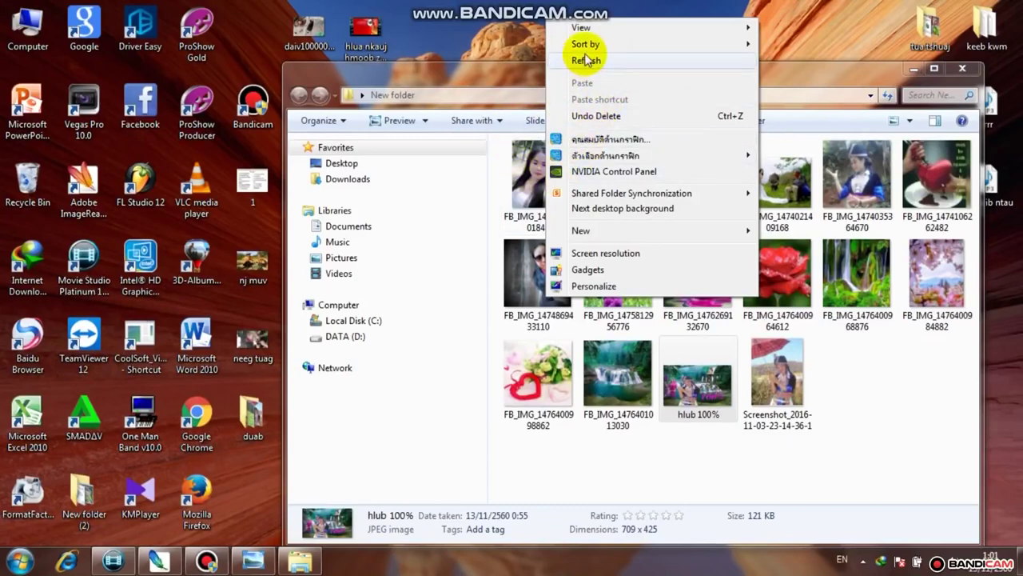
pyautogui.click(586, 60)
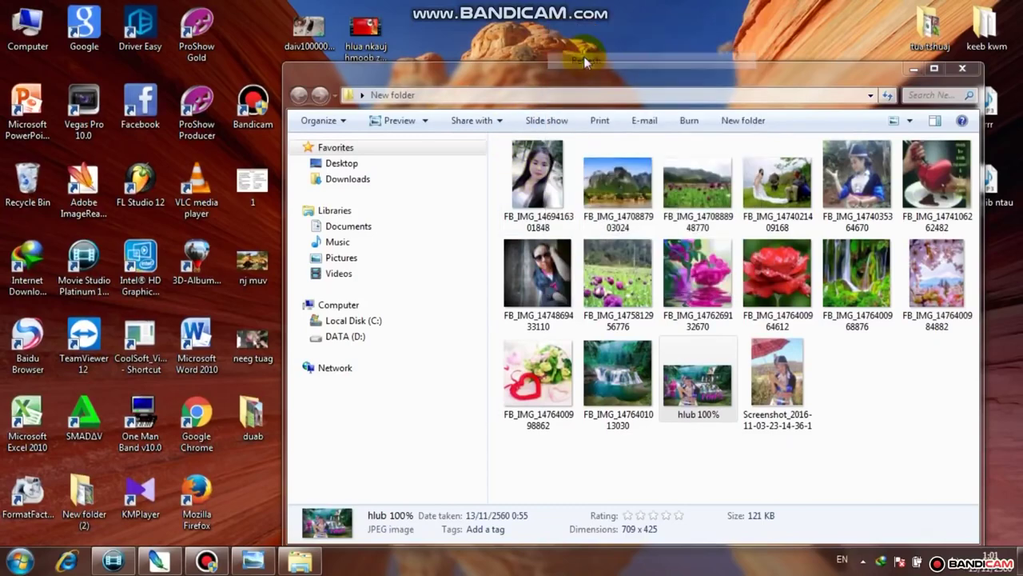
pyautogui.rightClick(470, 18)
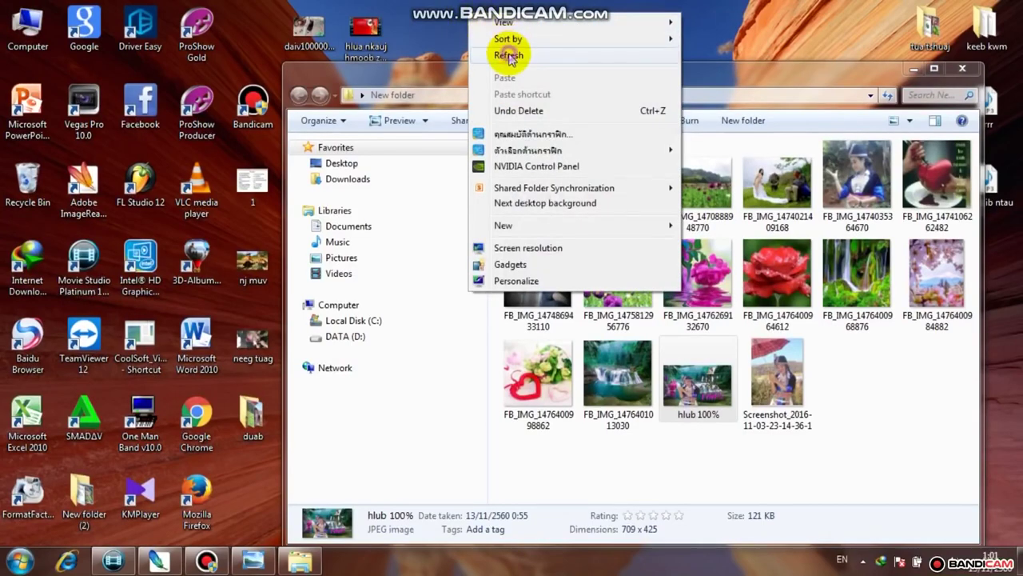
pyautogui.click(507, 53)
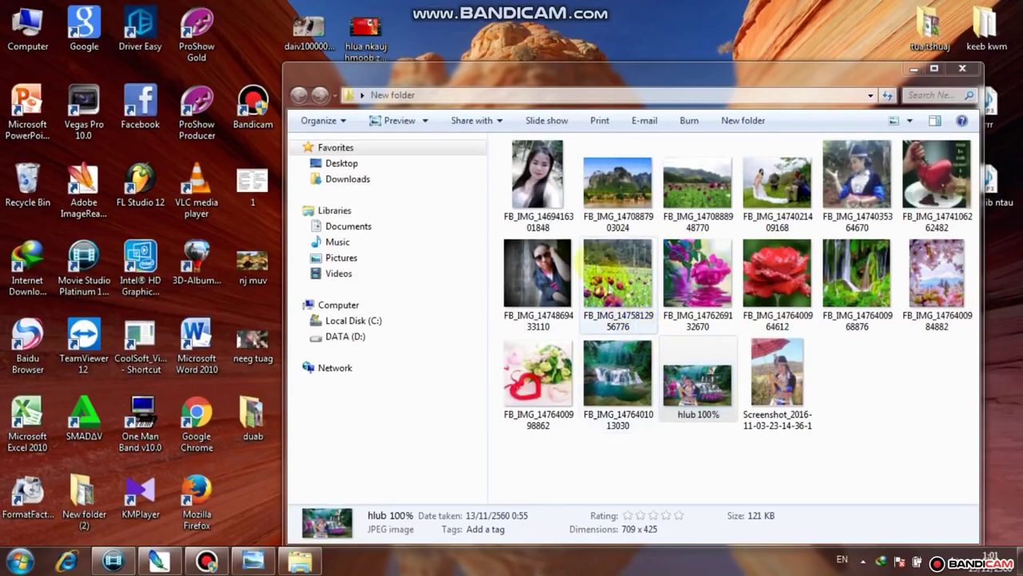
pyautogui.rightClick(455, 21)
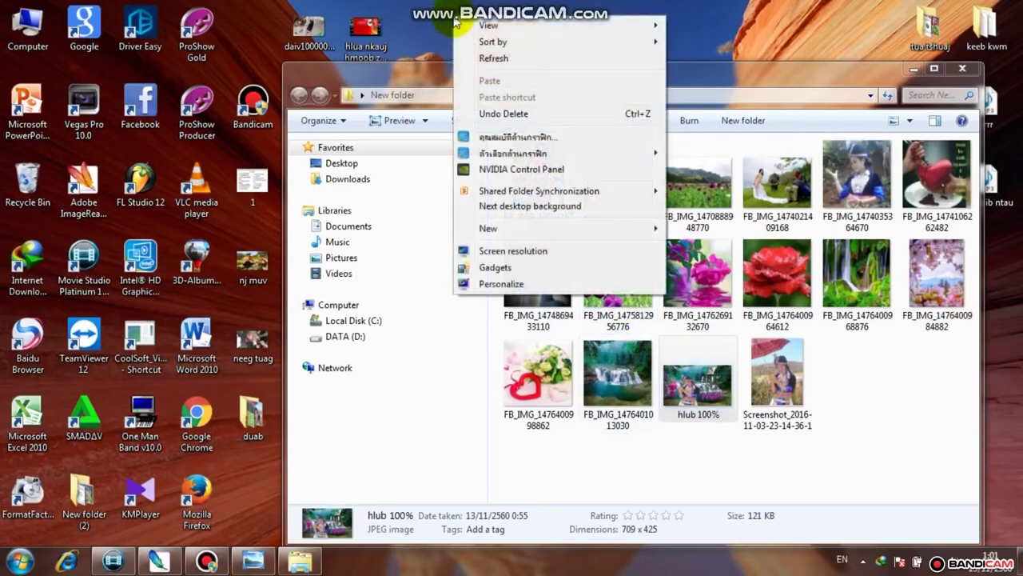
pyautogui.click(489, 59)
pyautogui.rightClick(440, 17)
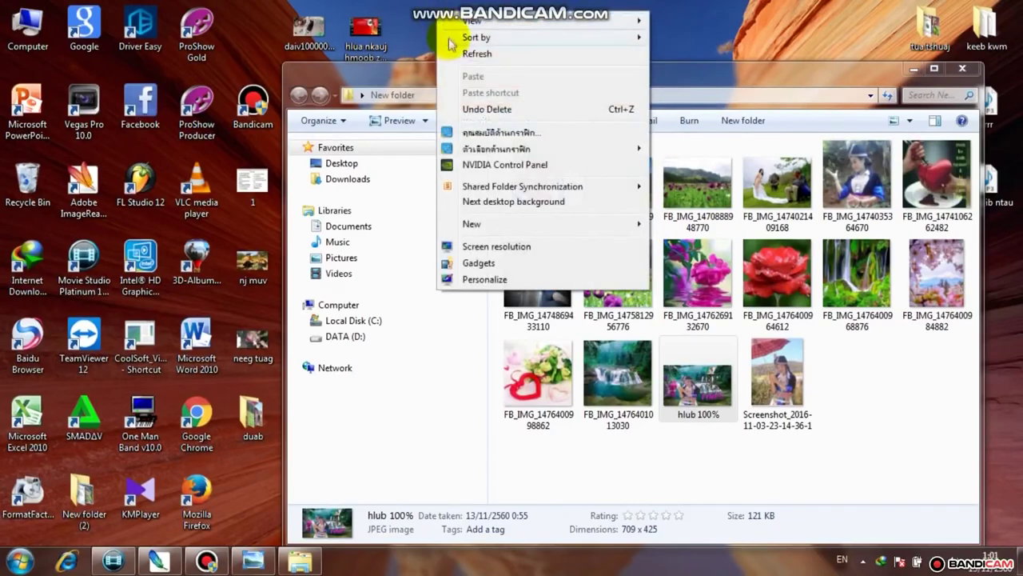
pyautogui.click(455, 51)
pyautogui.rightClick(451, 17)
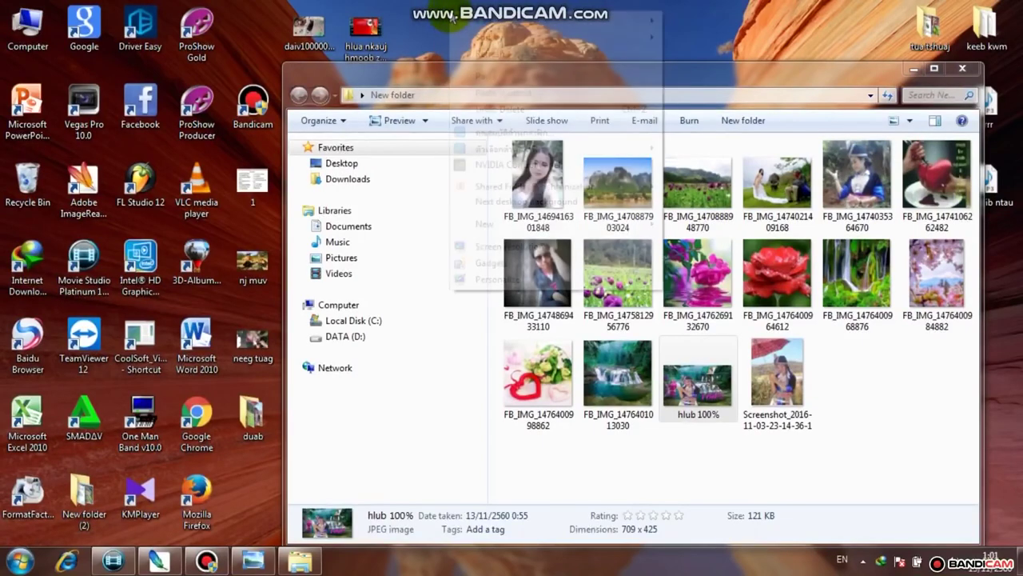
pyautogui.click(484, 52)
pyautogui.rightClick(464, 10)
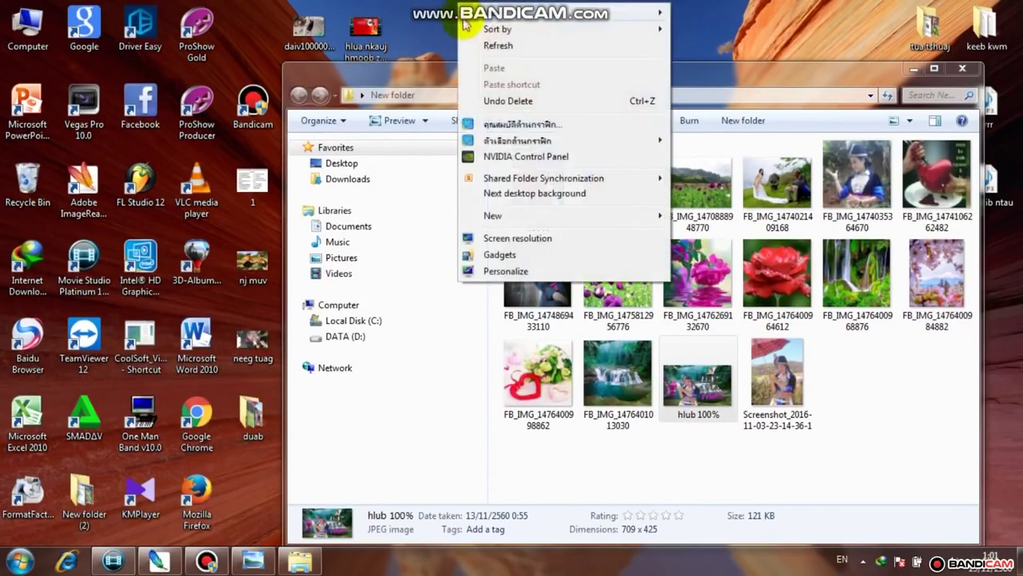
pyautogui.click(473, 40)
pyautogui.rightClick(456, 8)
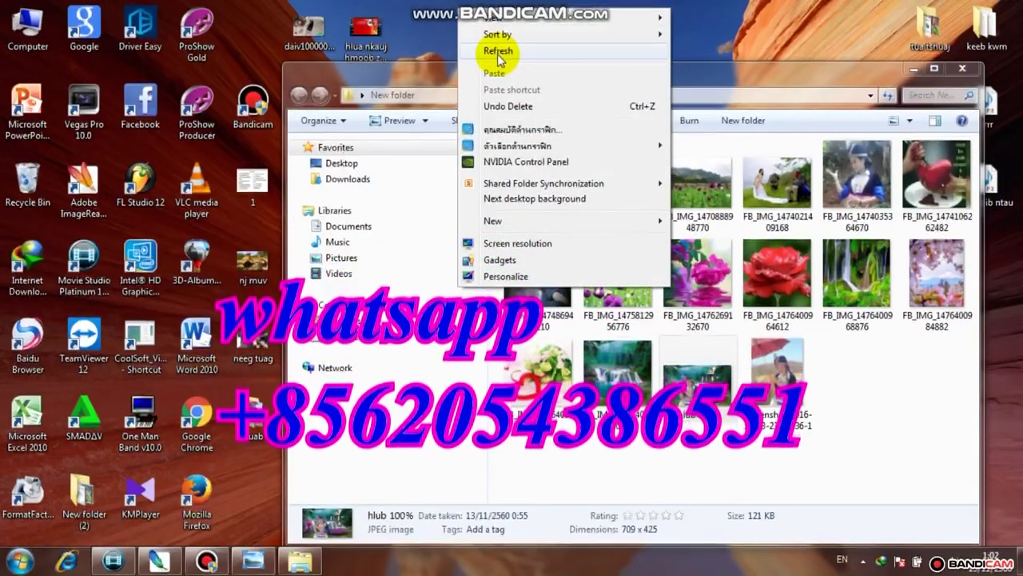
pyautogui.click(498, 51)
pyautogui.rightClick(466, 19)
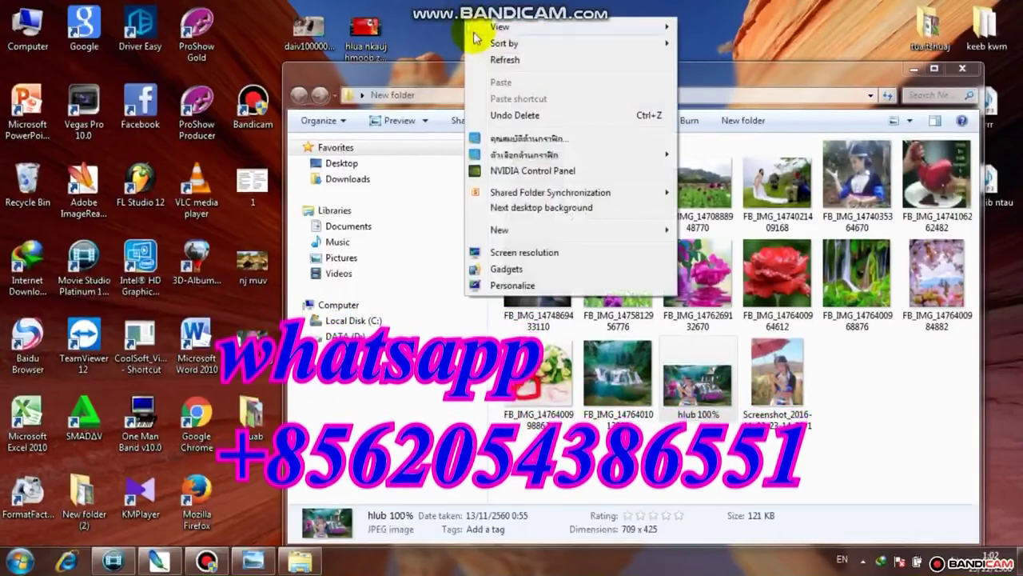
pyautogui.click(479, 59)
pyautogui.rightClick(463, 17)
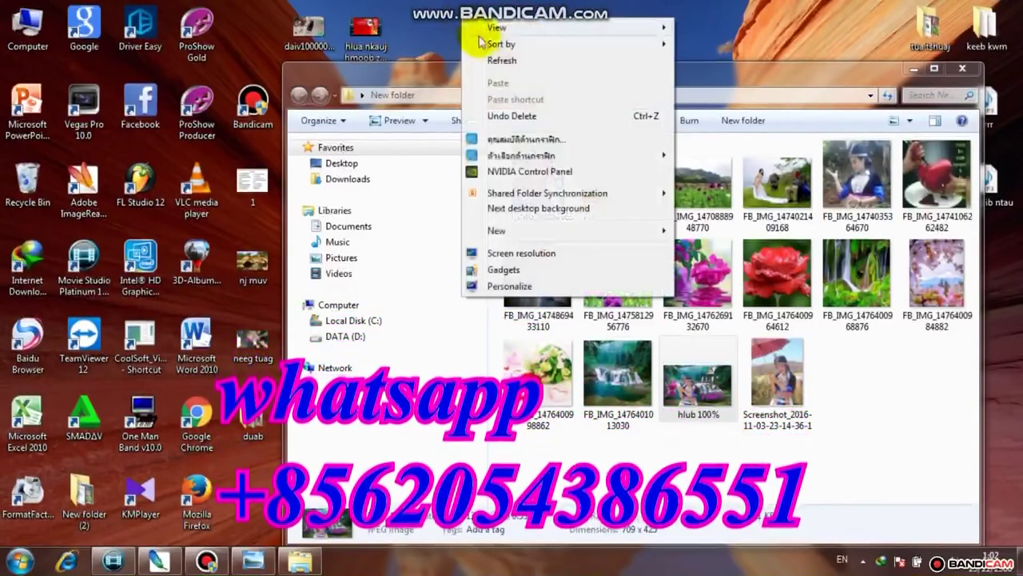
pyautogui.click(497, 60)
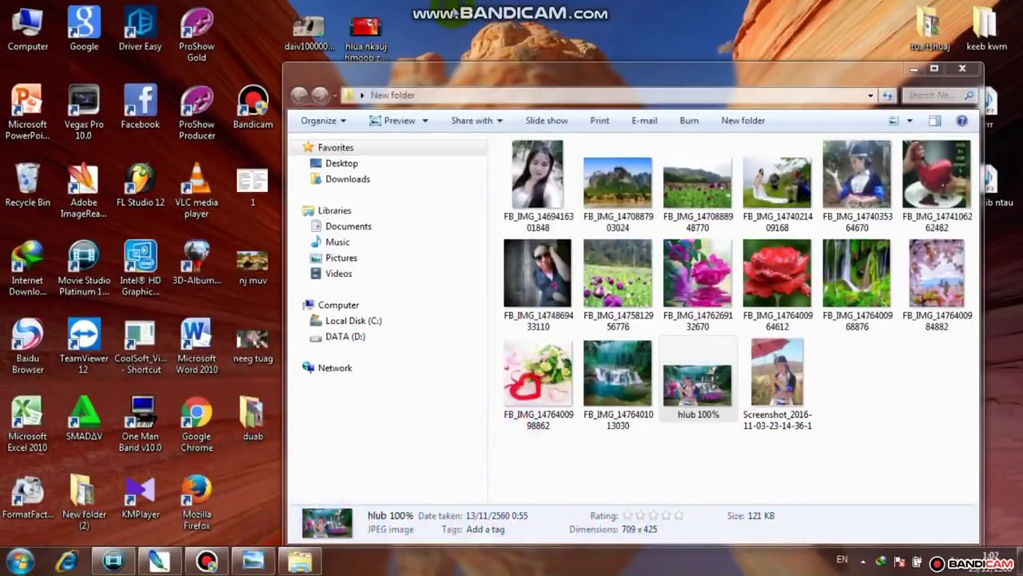
pyautogui.rightClick(467, 18)
pyautogui.click(488, 49)
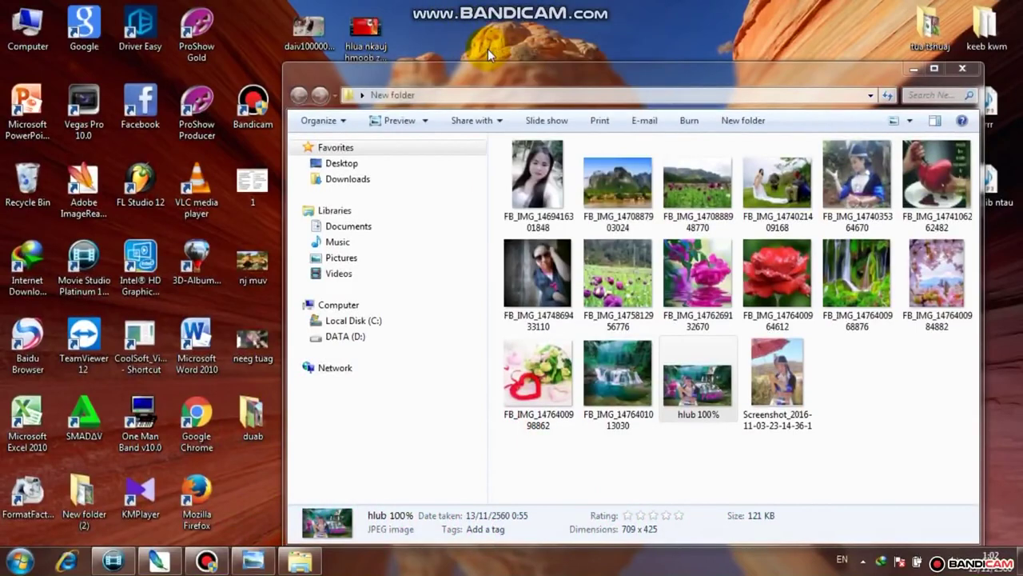
pyautogui.rightClick(474, 23)
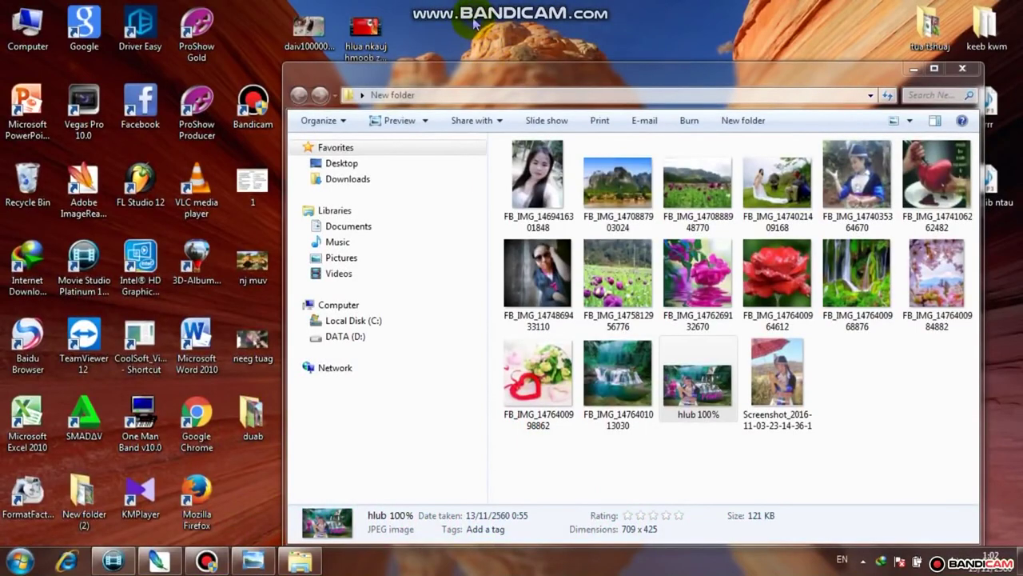
pyautogui.click(497, 62)
pyautogui.rightClick(460, 19)
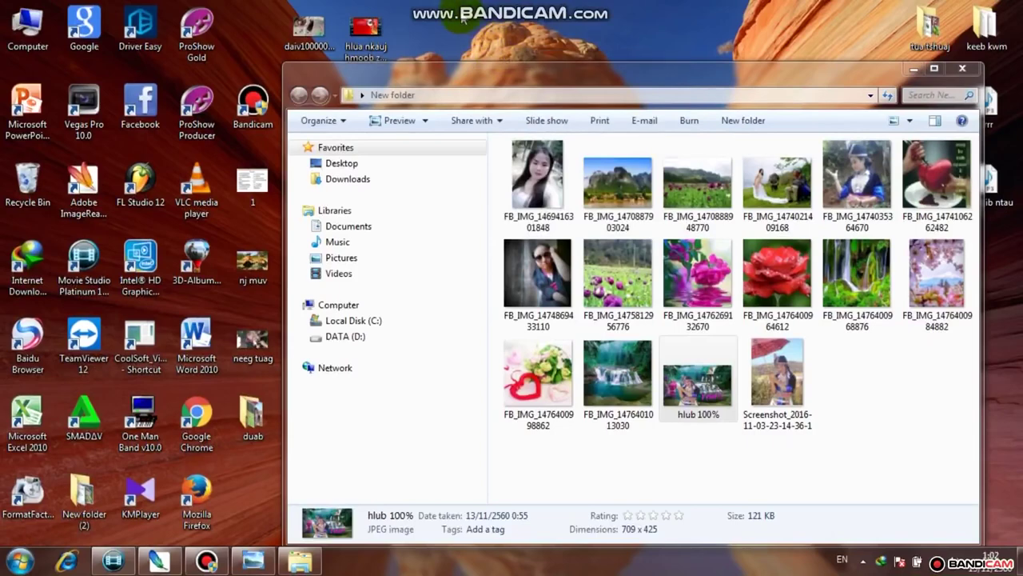
pyautogui.click(489, 52)
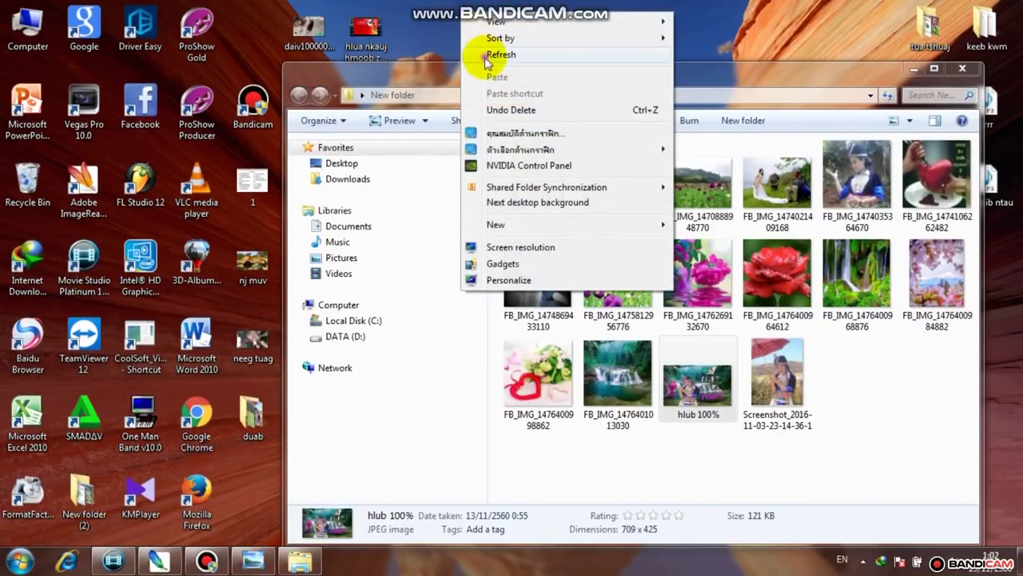
pyautogui.rightClick(459, 34)
pyautogui.click(478, 48)
pyautogui.rightClick(477, 44)
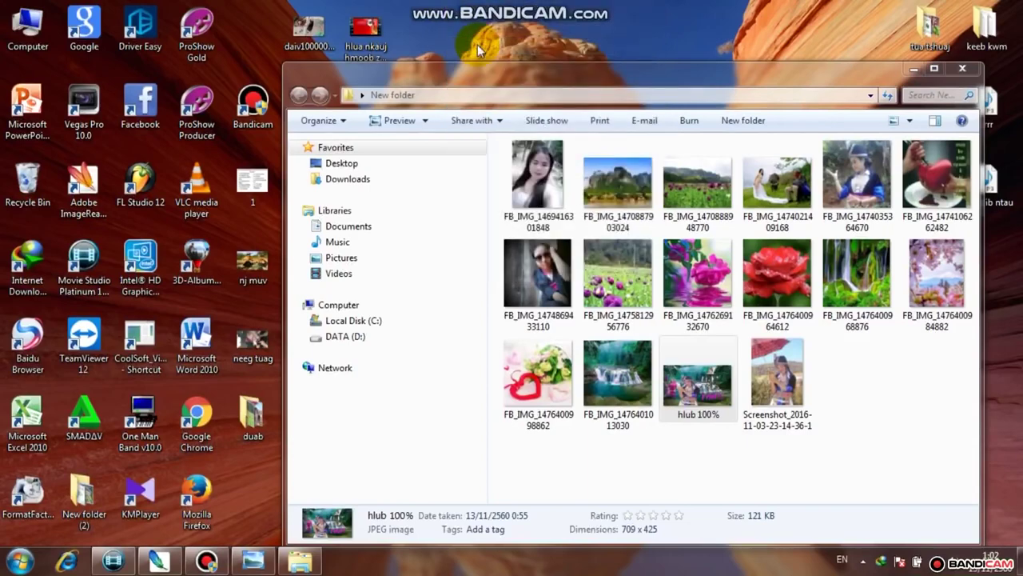
pyautogui.rightClick(474, 22)
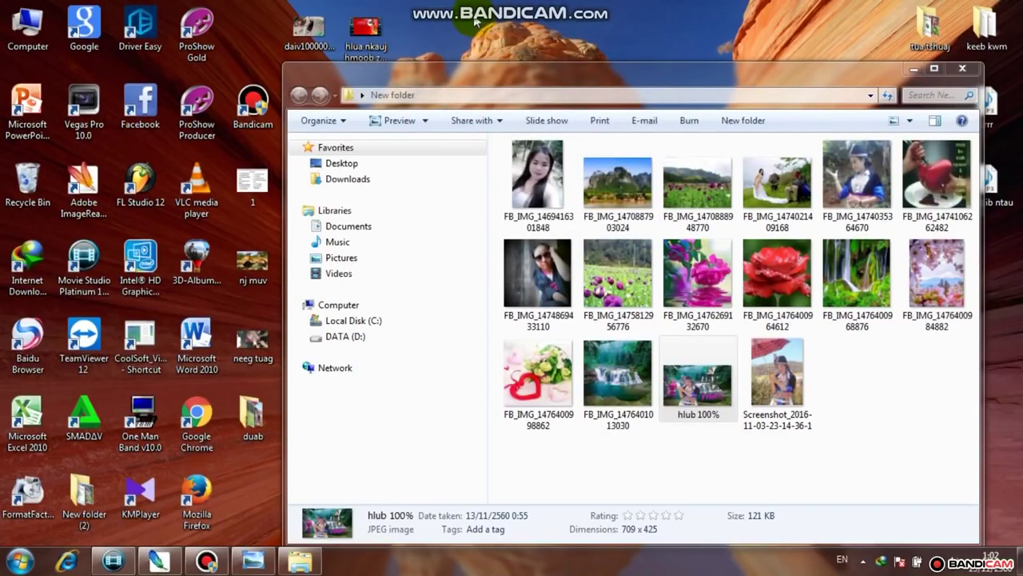
pyautogui.click(482, 50)
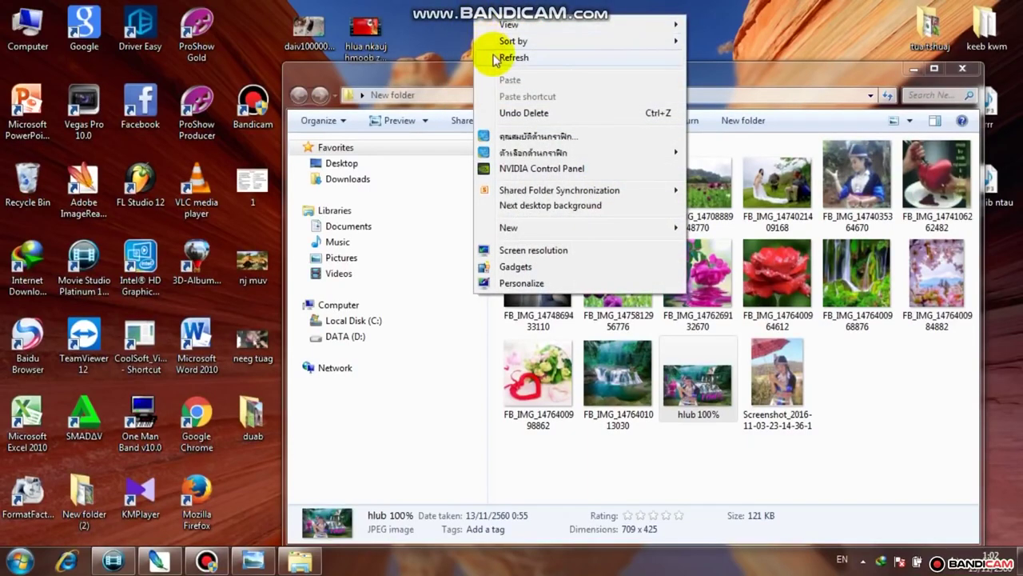
pyautogui.rightClick(460, 23)
pyautogui.click(482, 59)
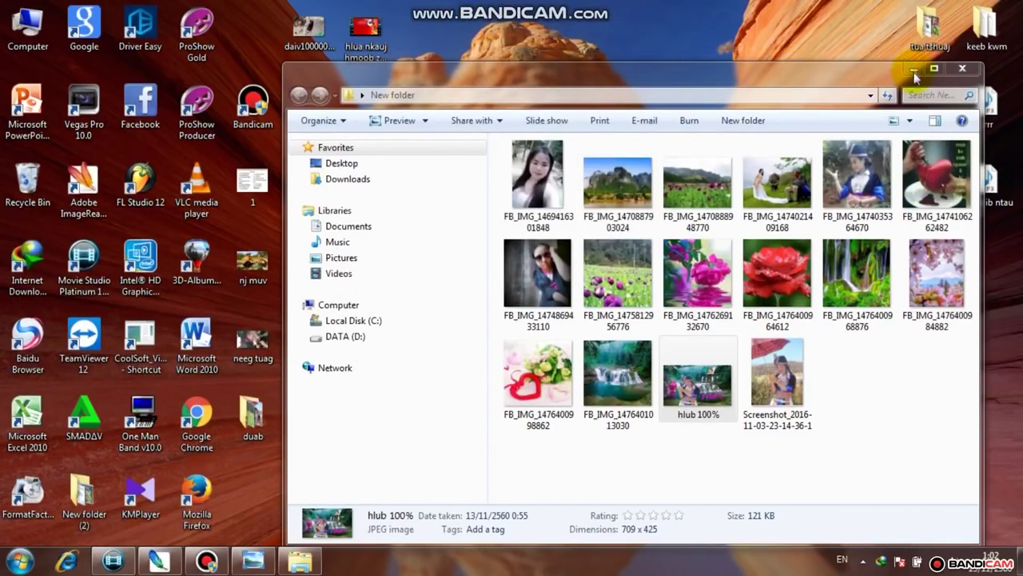
pyautogui.rightClick(669, 41)
pyautogui.rightClick(557, 18)
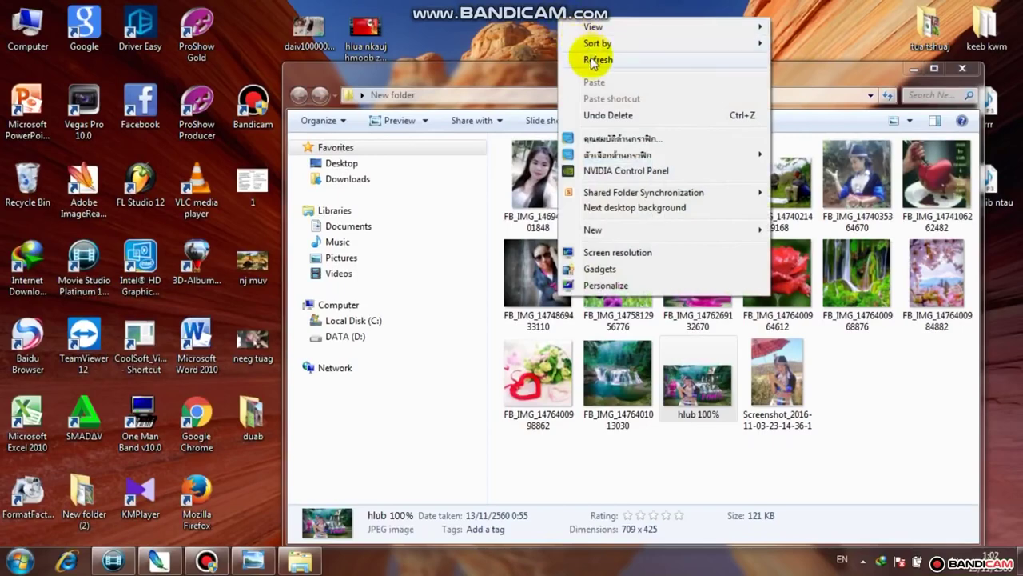
pyautogui.click(593, 60)
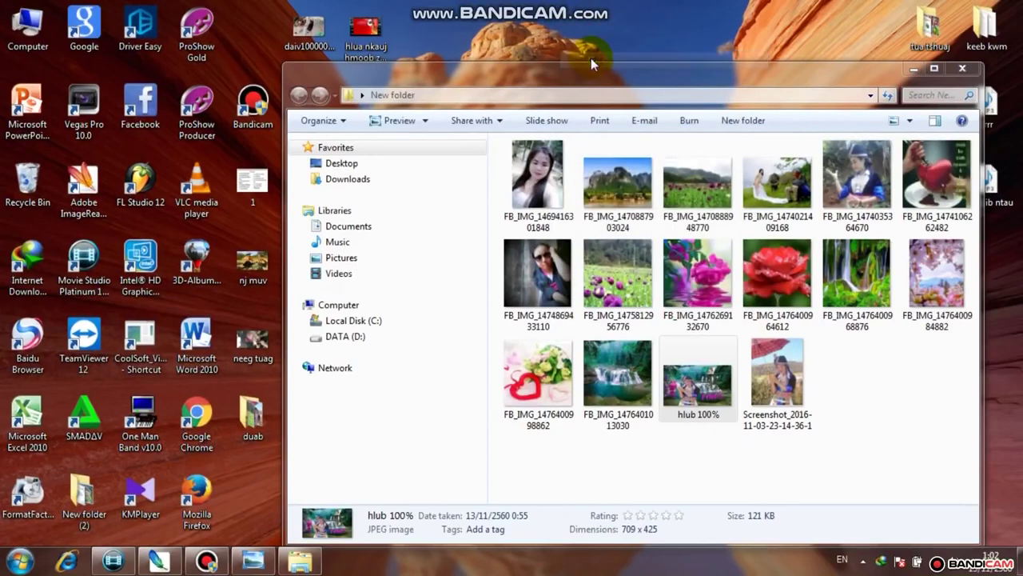
pyautogui.rightClick(528, 2)
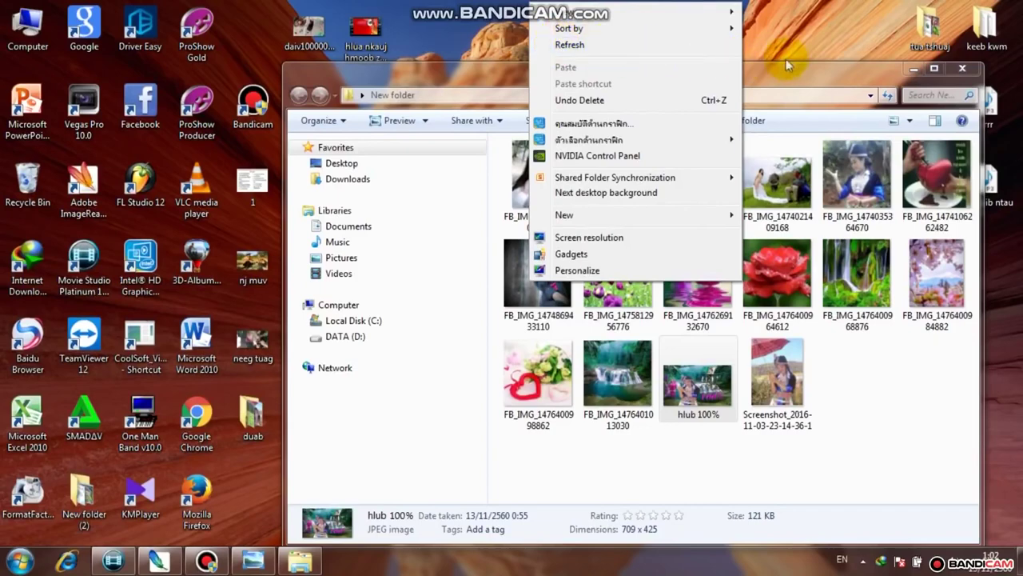
pyautogui.click(777, 16)
pyautogui.rightClick(777, 16)
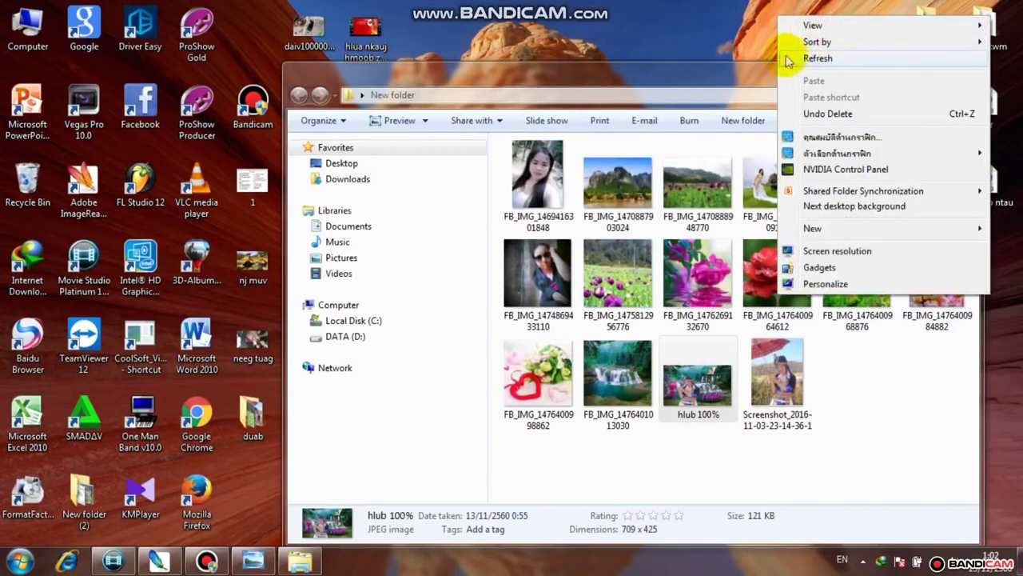
pyautogui.click(817, 58)
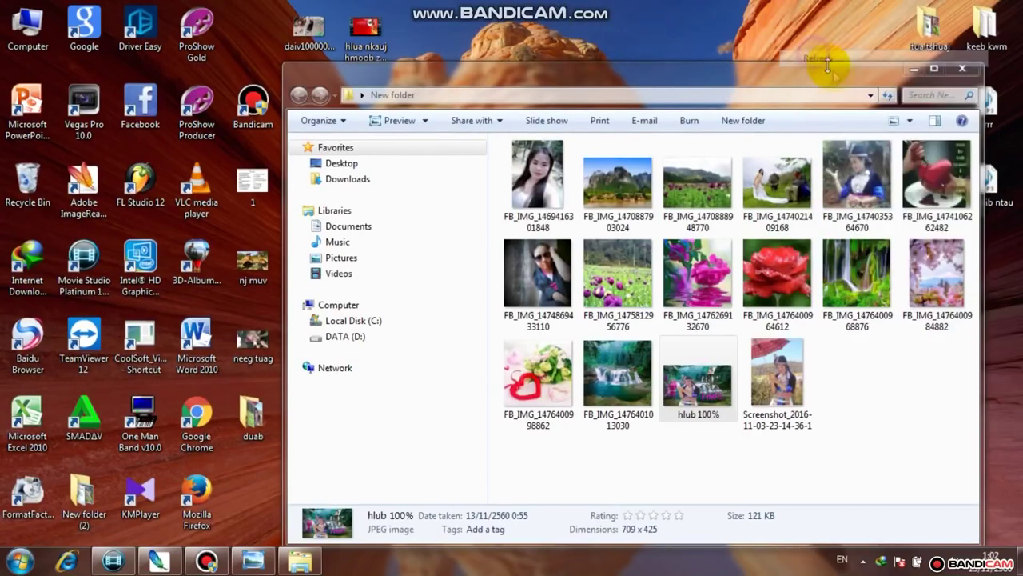
pyautogui.click(206, 560)
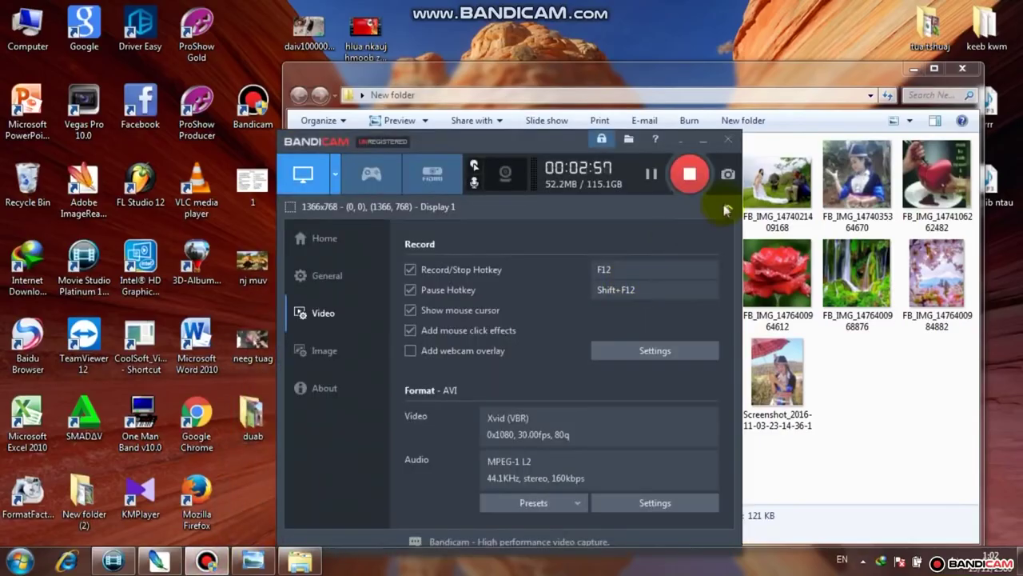